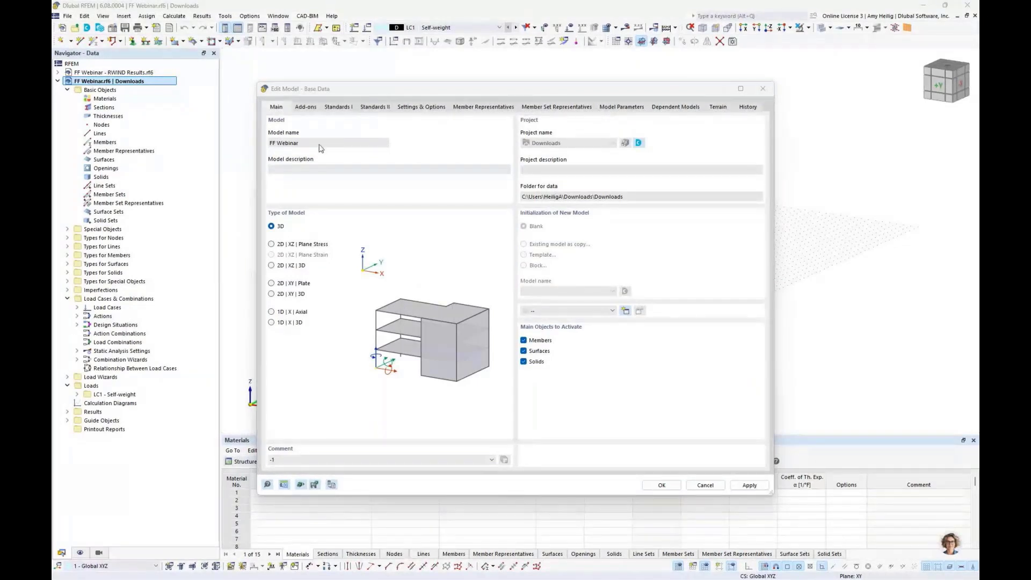
Activate the Form-Finding, Steel Design, Wind Simulation and Nonlinear Material Behavior add-ons in the model's base data
left_click(305, 107)
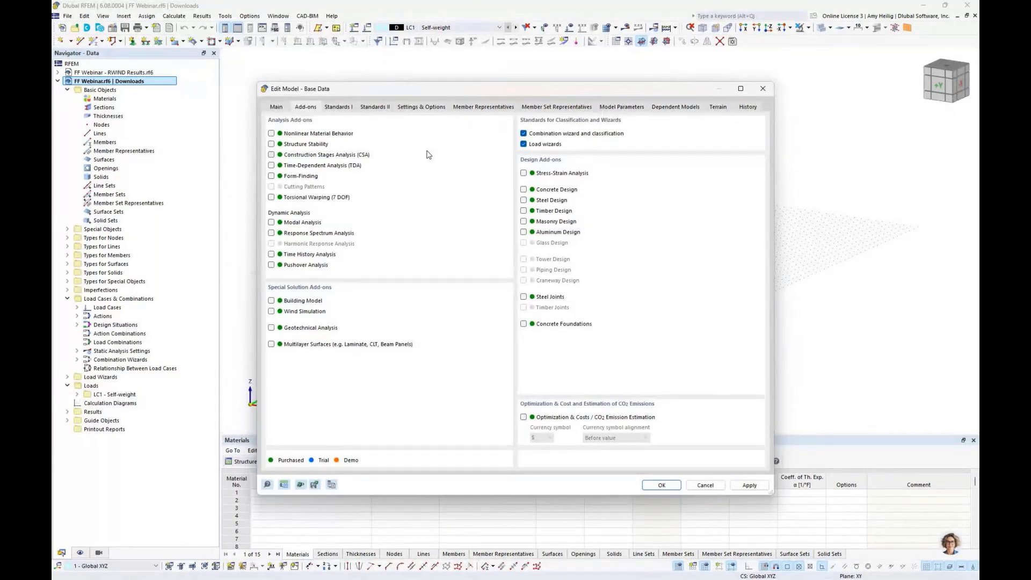
left_click(271, 175)
left_click(537, 204)
left_click(272, 312)
left_click(272, 134)
Review the available combination and steel design standards, keep ASCE 7 2022 and AISC 360 2022, and confirm the base data
left_click(345, 110)
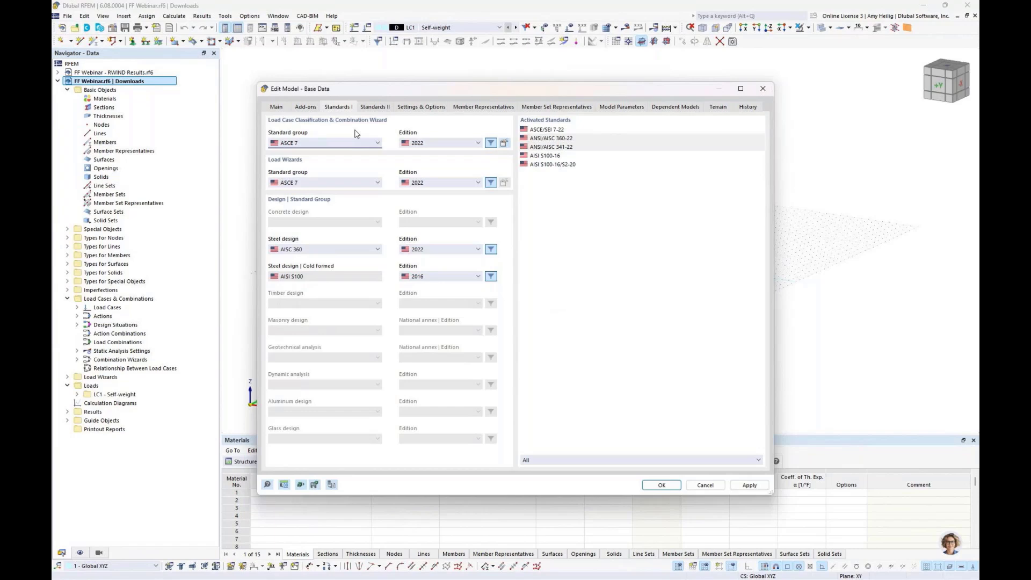
left_click(338, 144)
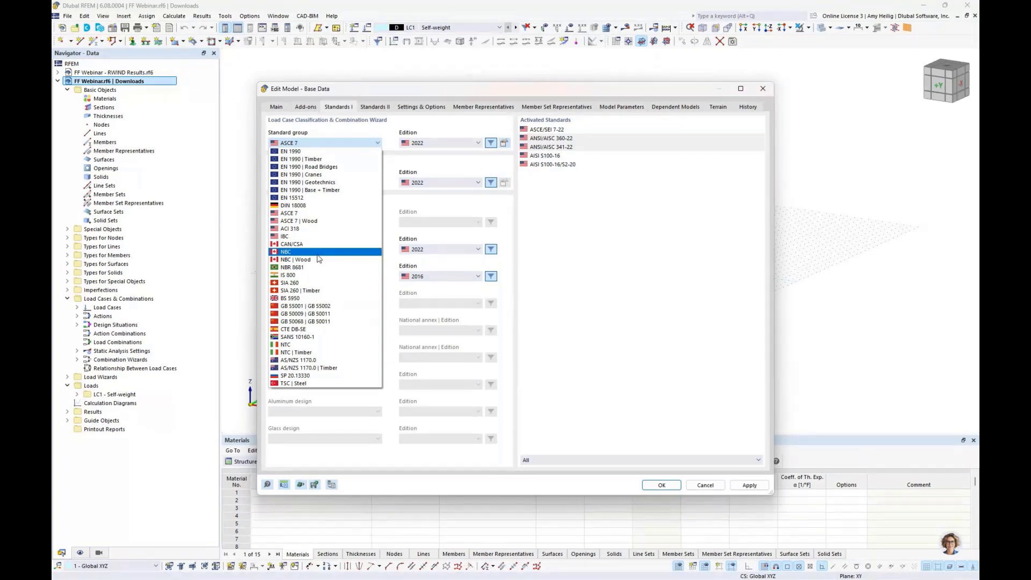
left_click(607, 290)
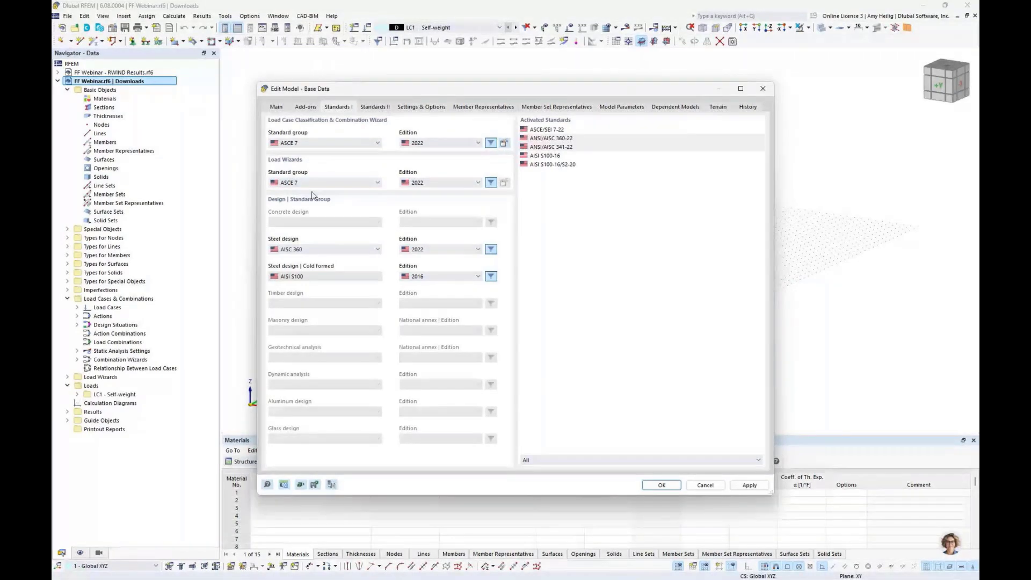
left_click(322, 249)
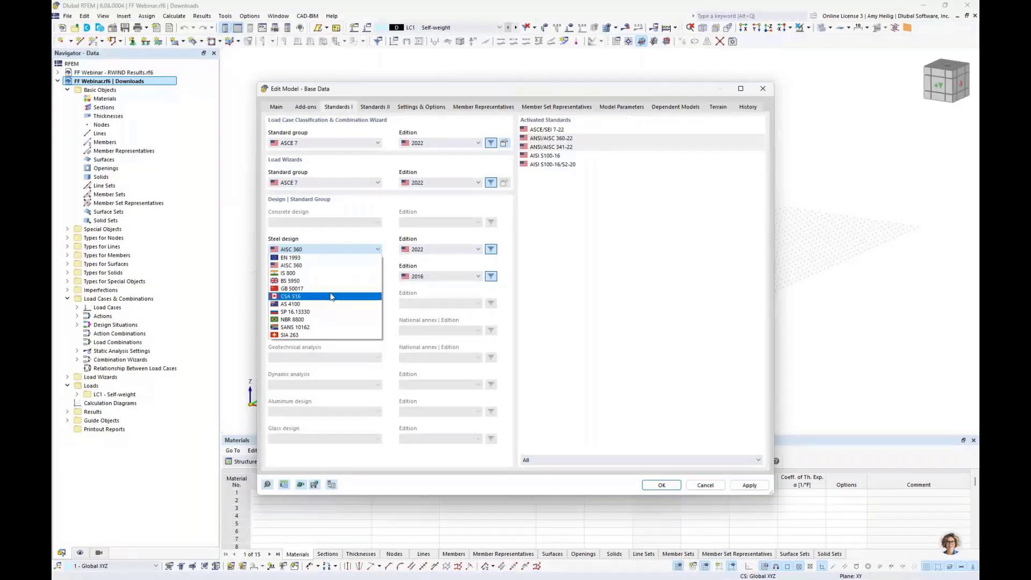
left_click(585, 331)
key("Return")
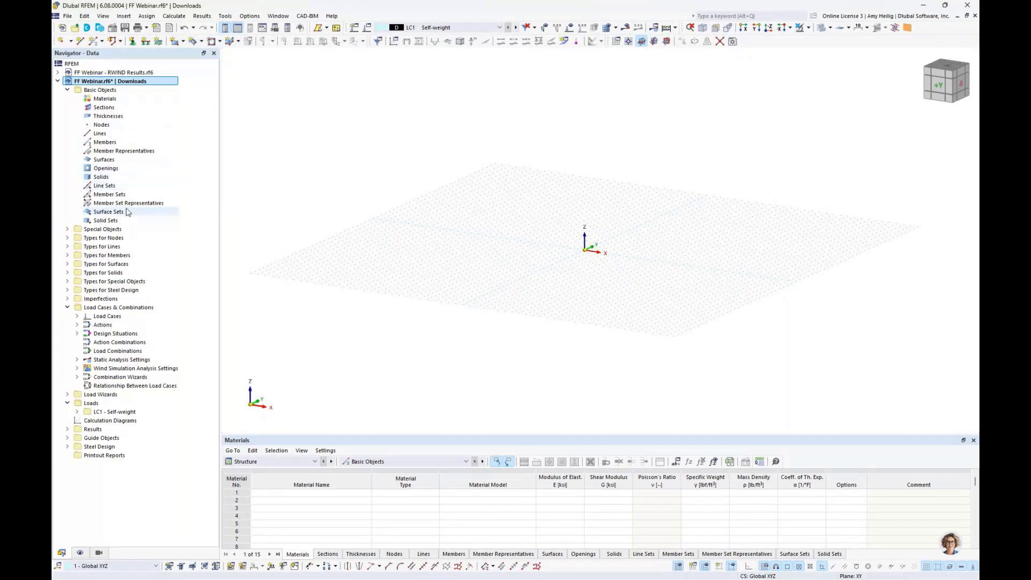
Show the Nodes table, switch to Excel and copy the global X, Y and Z coordinates in I3:K10 of FF Webinar - Nodes.xlsx
left_click_drag(441, 433, 428, 338)
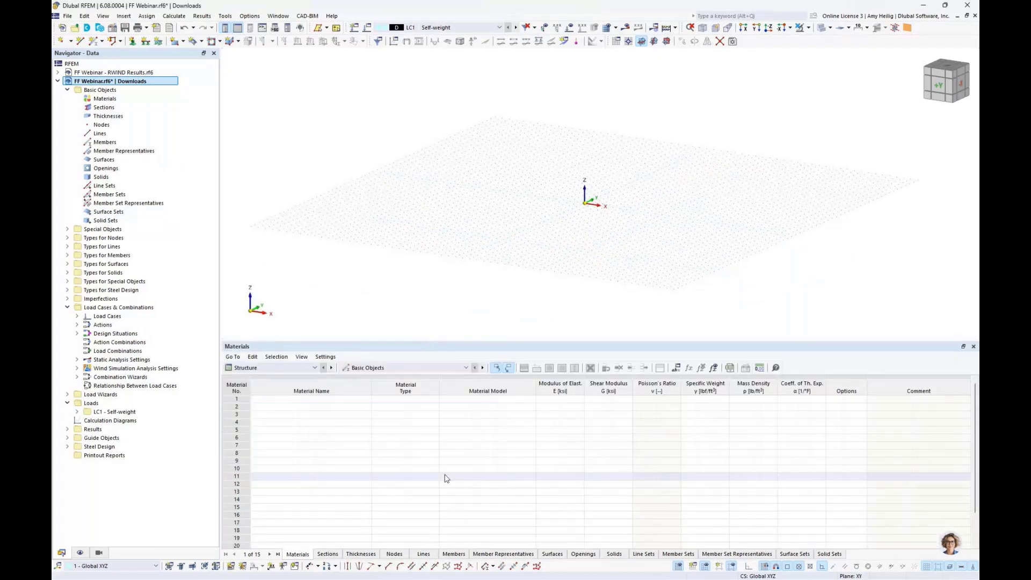
left_click(394, 554)
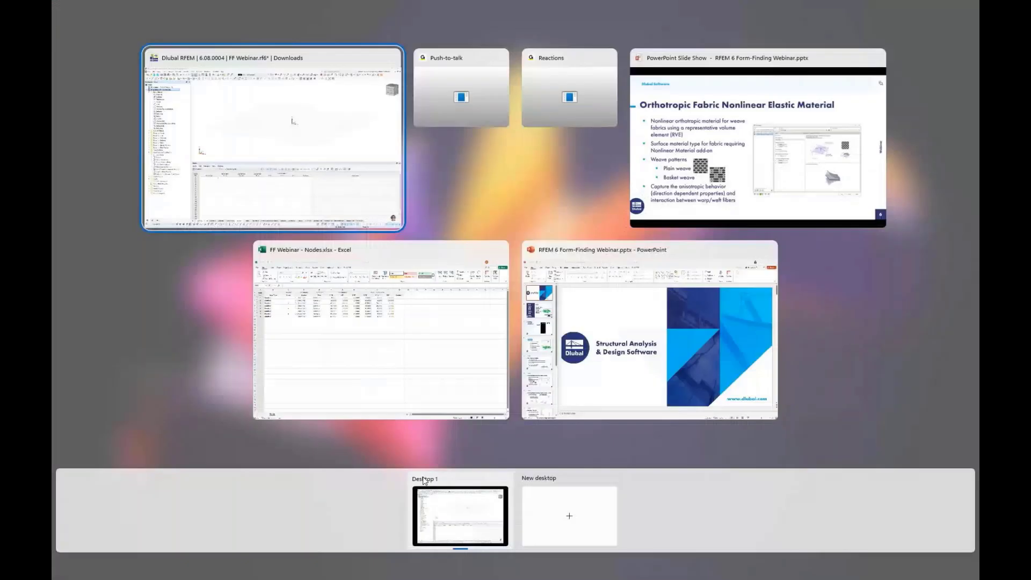
left_click(399, 388)
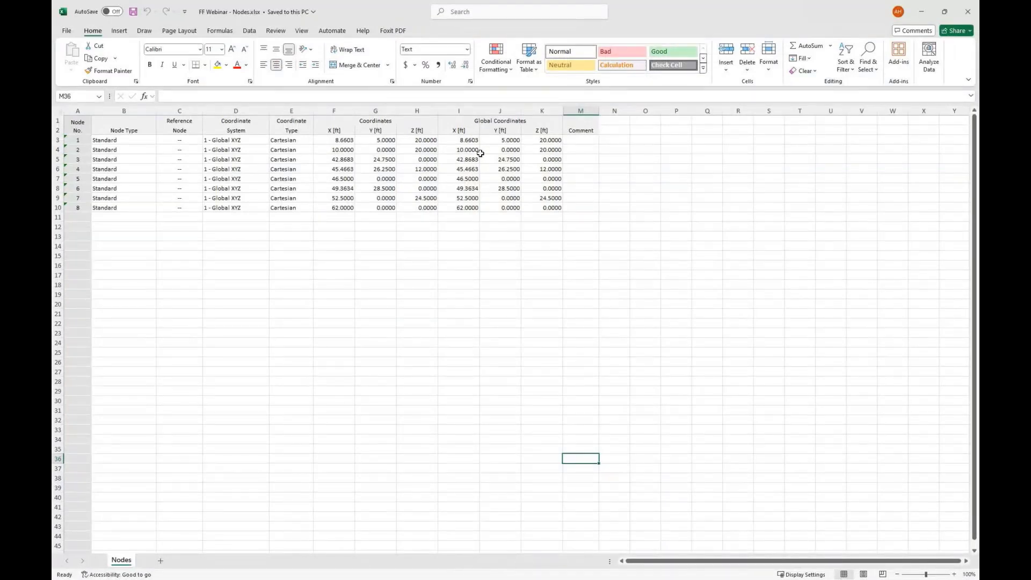
left_click_drag(465, 140, 534, 207)
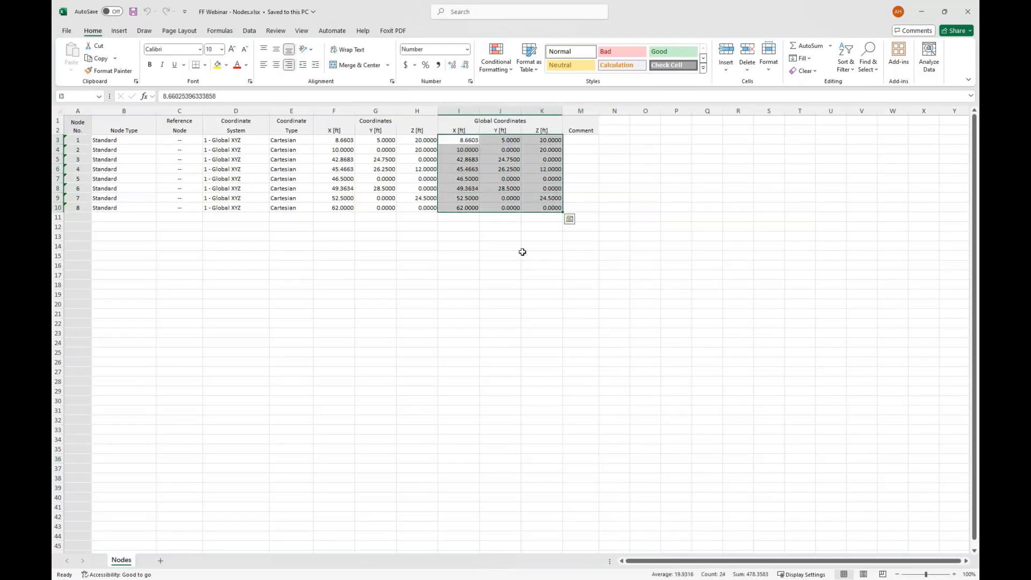
key("ctrl+c")
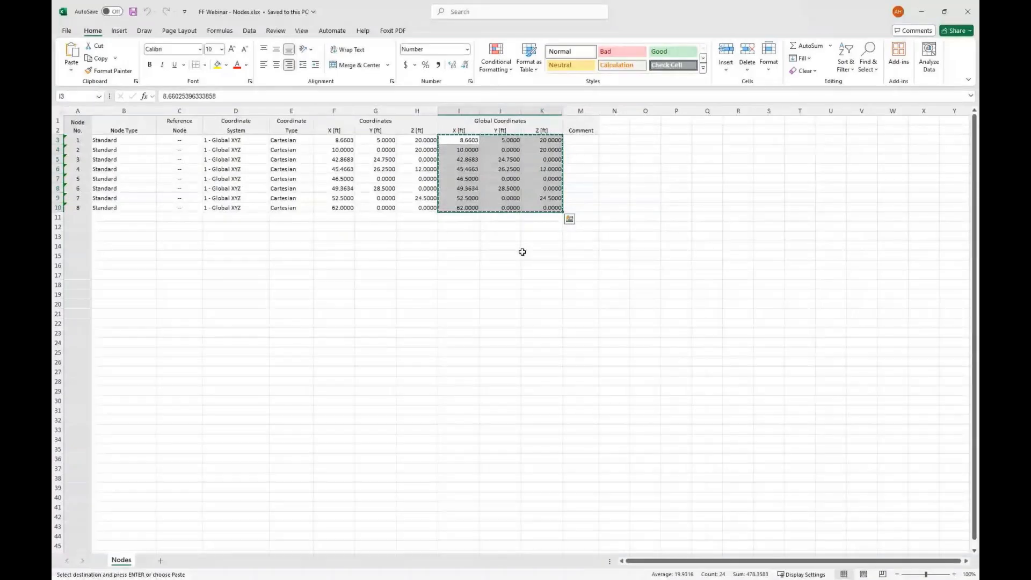
Switch back to RFEM and paste the copied coordinates into the Nodes table to create the eight nodes
key("super+Tab")
left_click(574, 150)
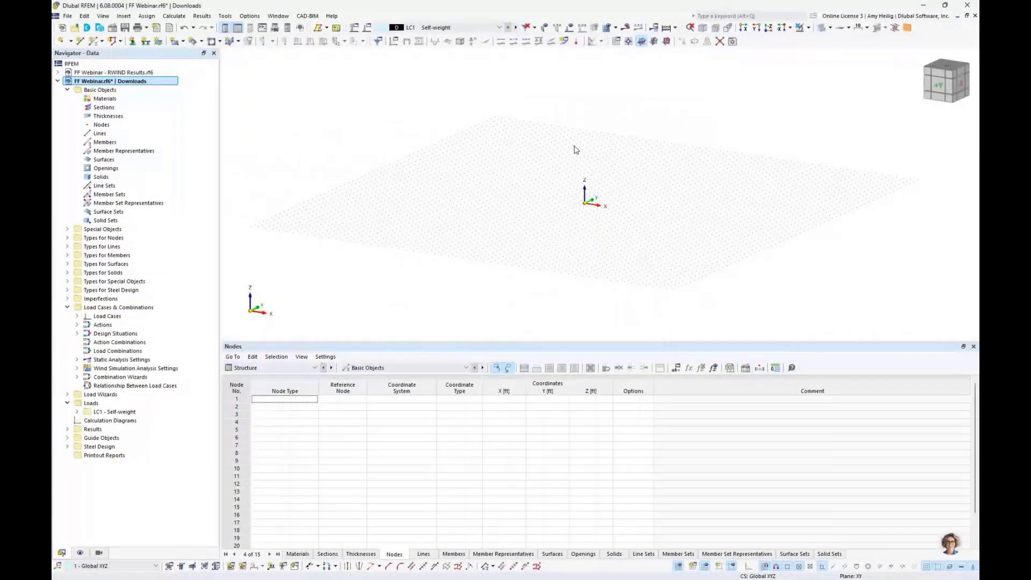
key("ctrl+v")
scroll(608, 281, "down", 4)
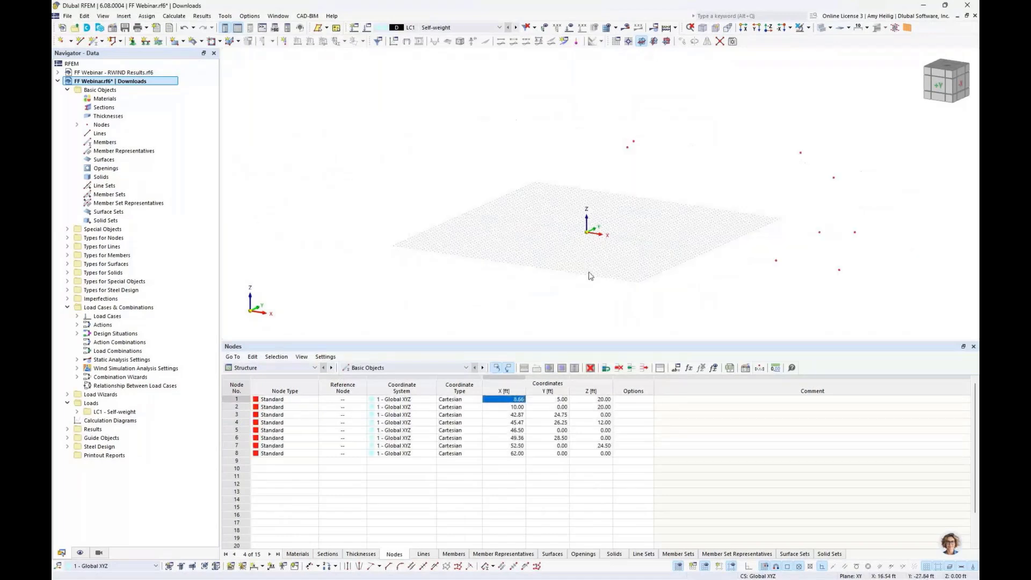
middle_click_drag(650, 271, 517, 271, "ctrl")
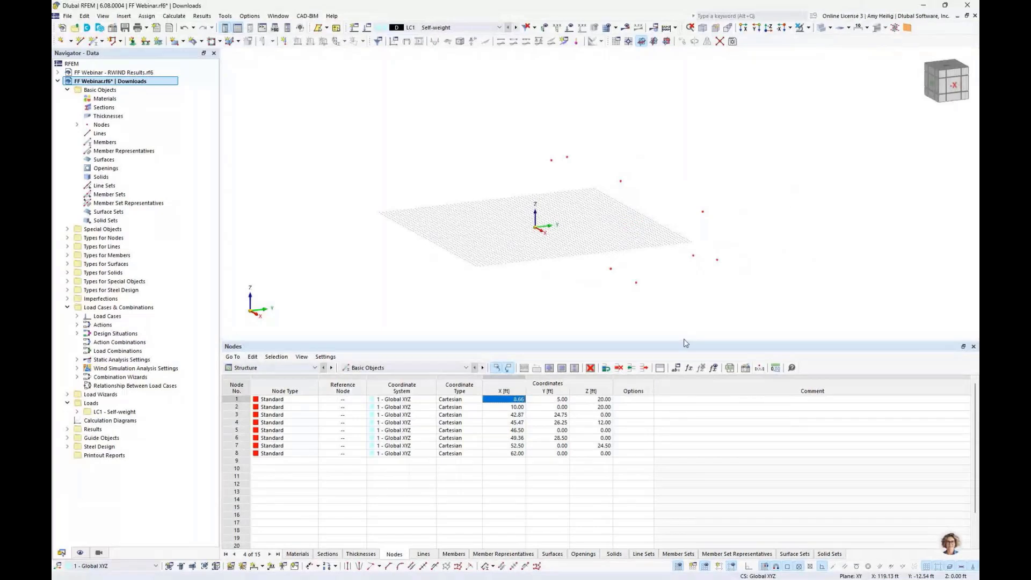
left_click_drag(684, 342, 665, 423)
scroll(661, 328, "up", 1)
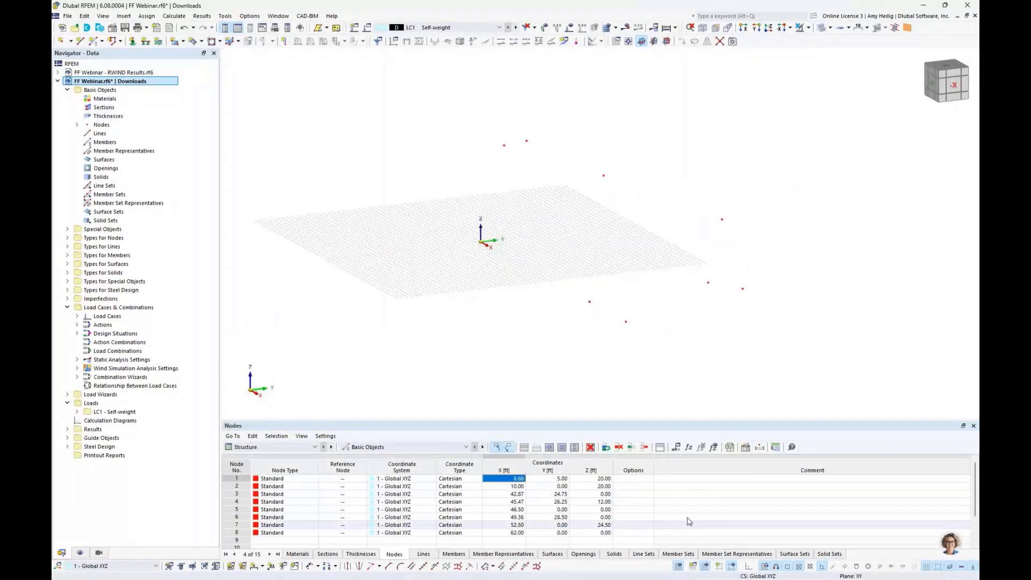
Set the work plane grid to 75 points in the positive and negative sense of both directions
right_click(678, 567)
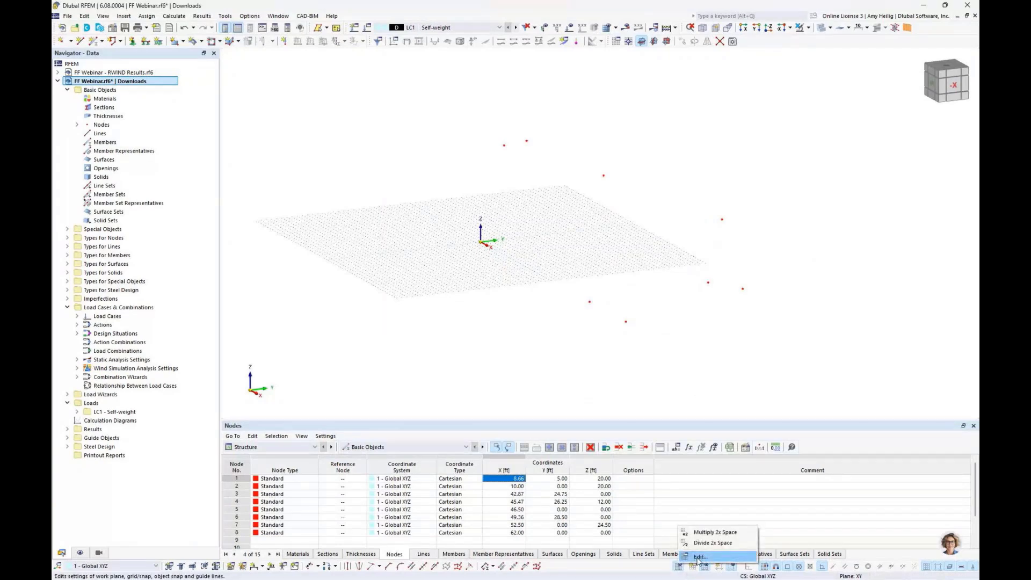
left_click(698, 558)
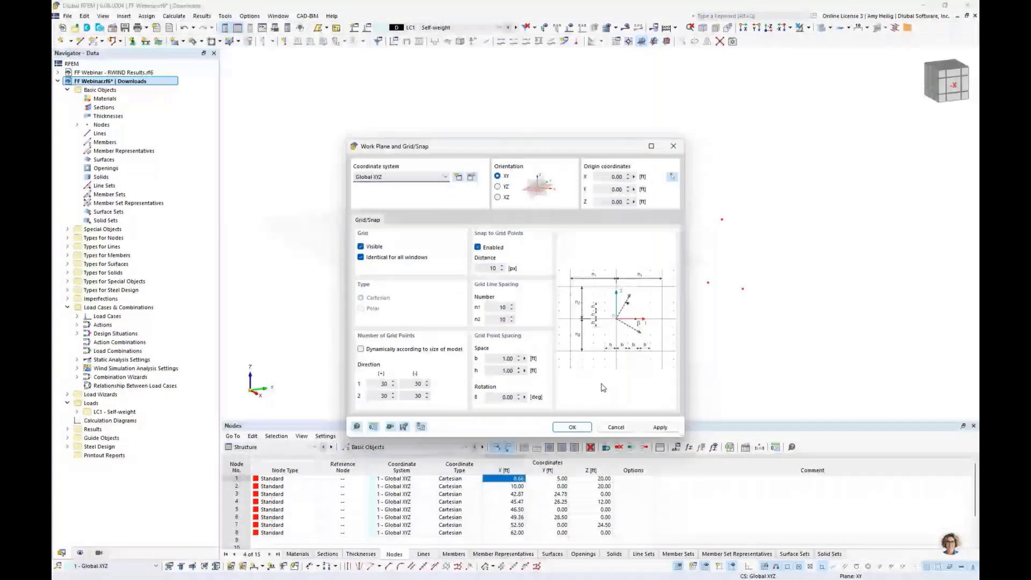
double_click(384, 384)
type("75")
key("Tab")
type("75")
key("Tab")
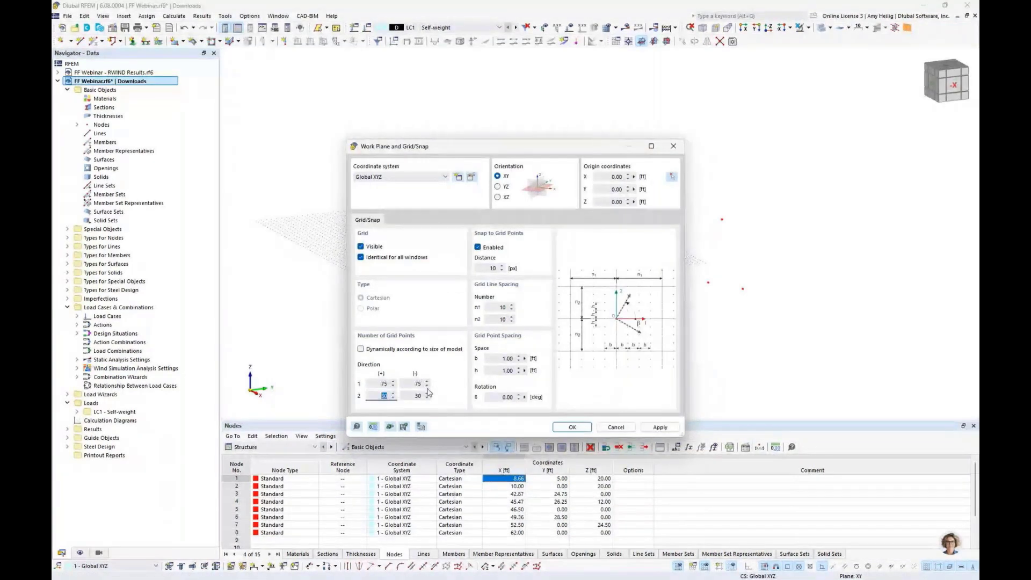
type("75")
key("Tab")
type("75")
key("Return")
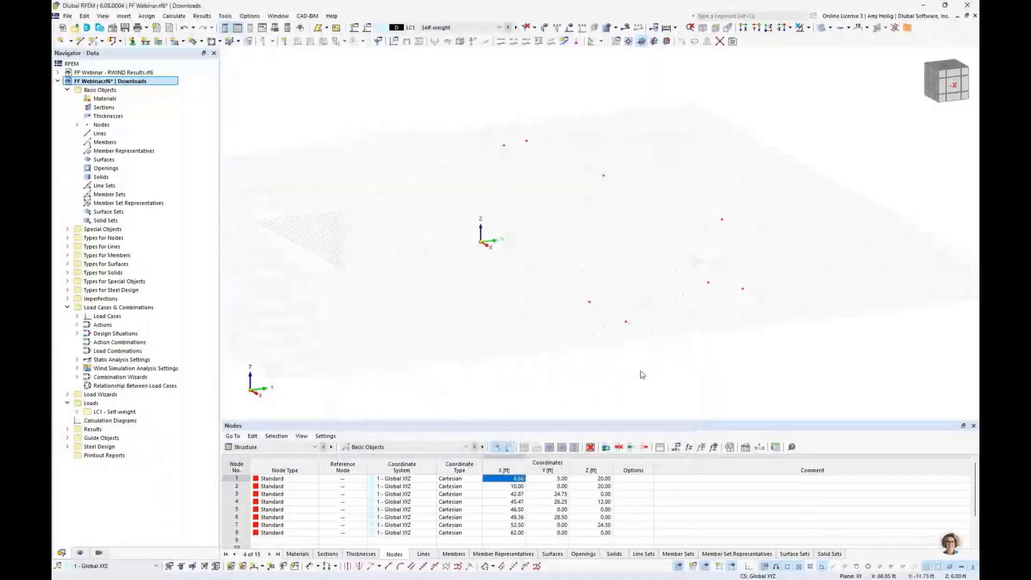
Start a new single member and set its member type to Cable
middle_click_drag(642, 375, 609, 339, "ctrl")
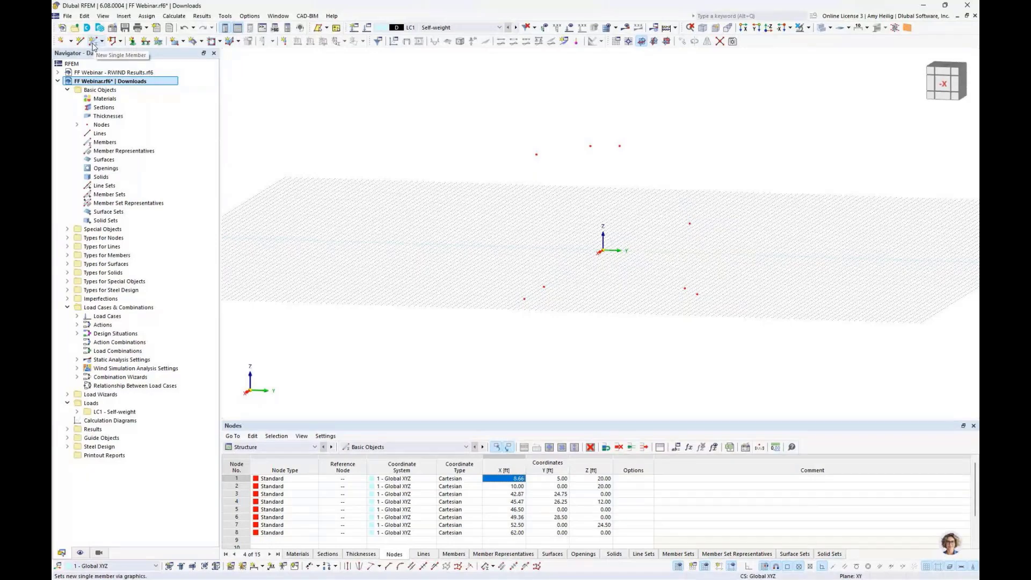
left_click(93, 42)
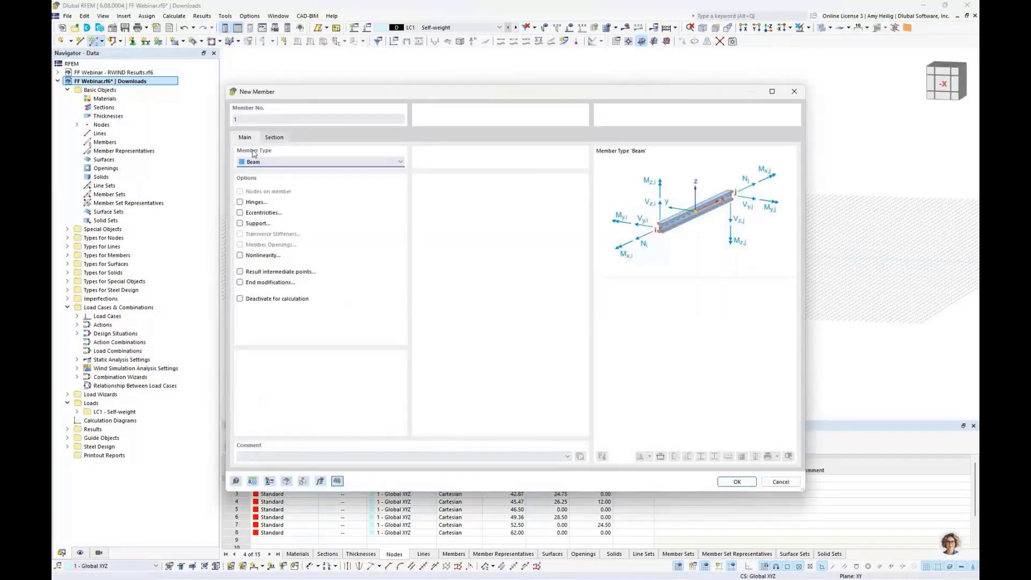
left_click(268, 163)
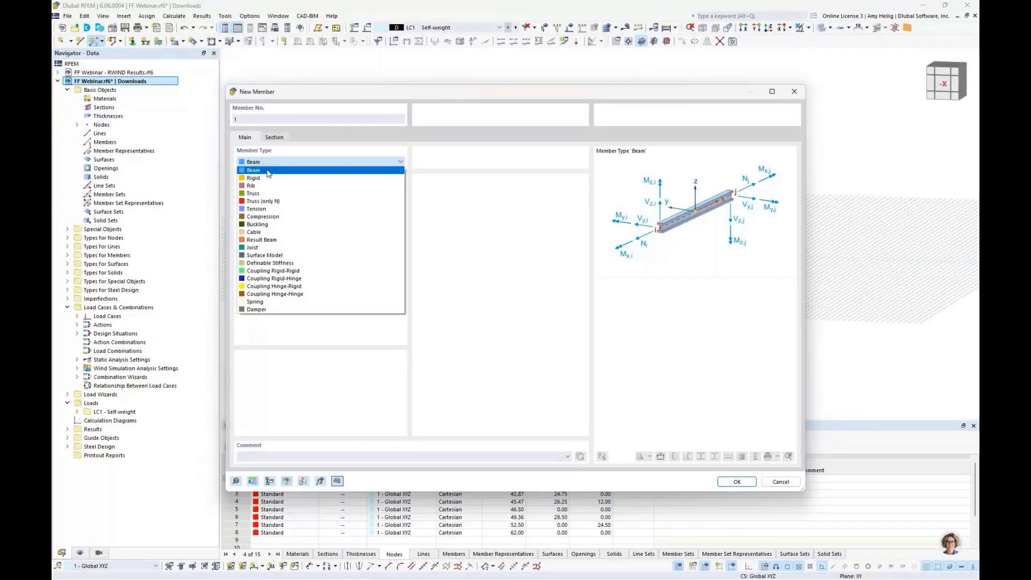
left_click(264, 232)
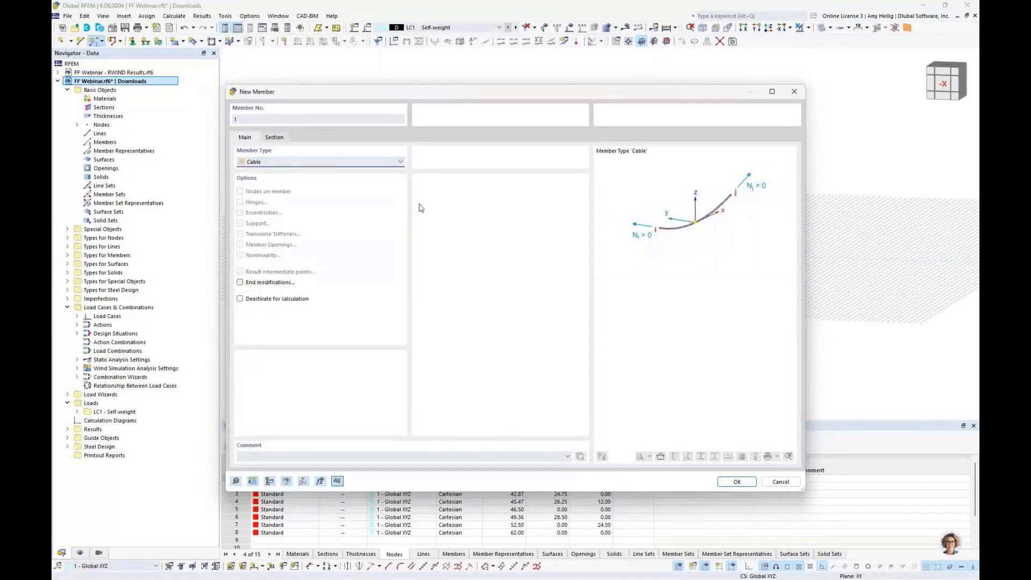
Open the library's standardized steel solid bar and cable sections for the section at the member start
left_click(274, 138)
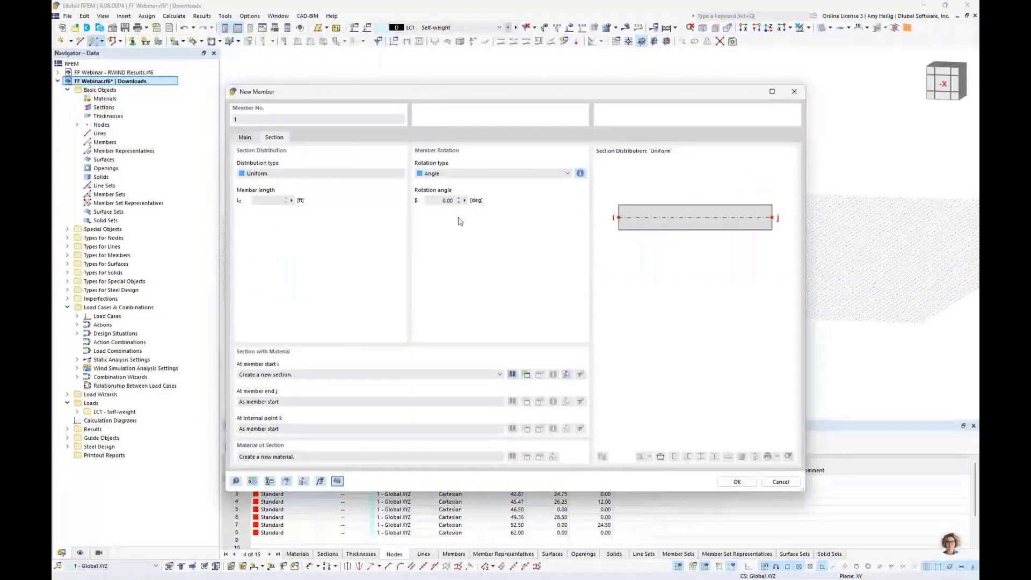
left_click(511, 375)
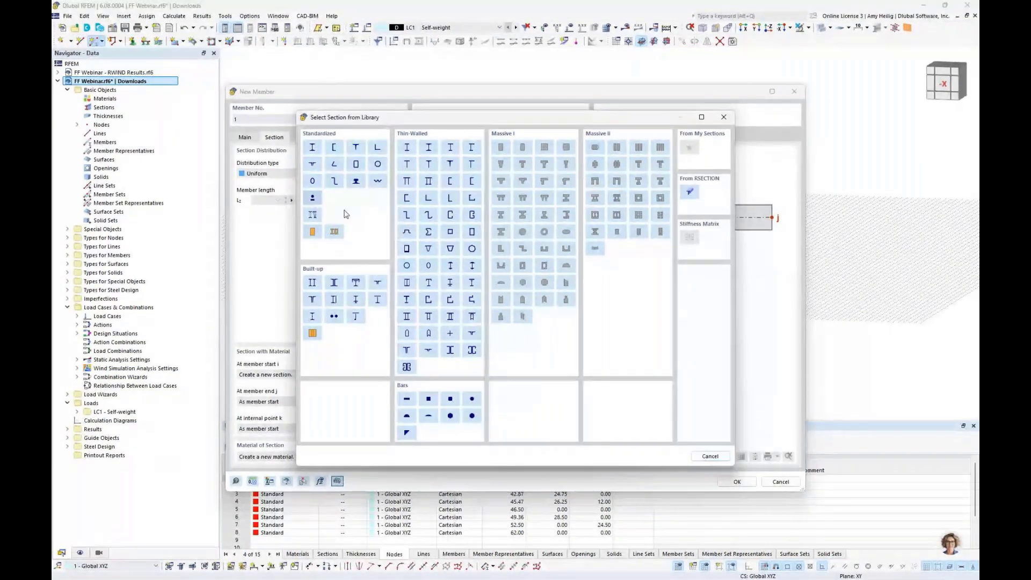
left_click(312, 197)
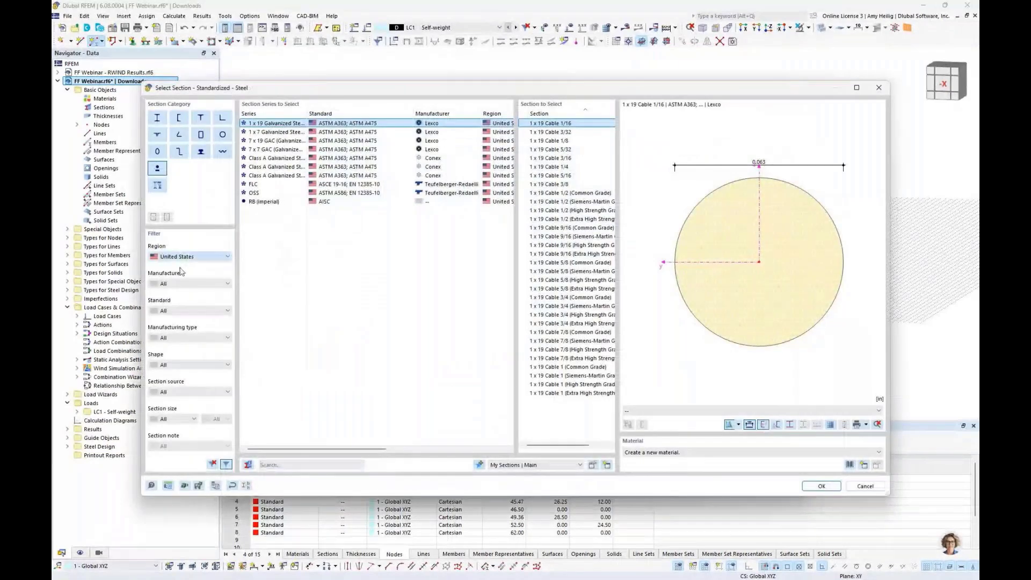
Browse the section series of all regions and restrict the region filter to United States again
key("Up")
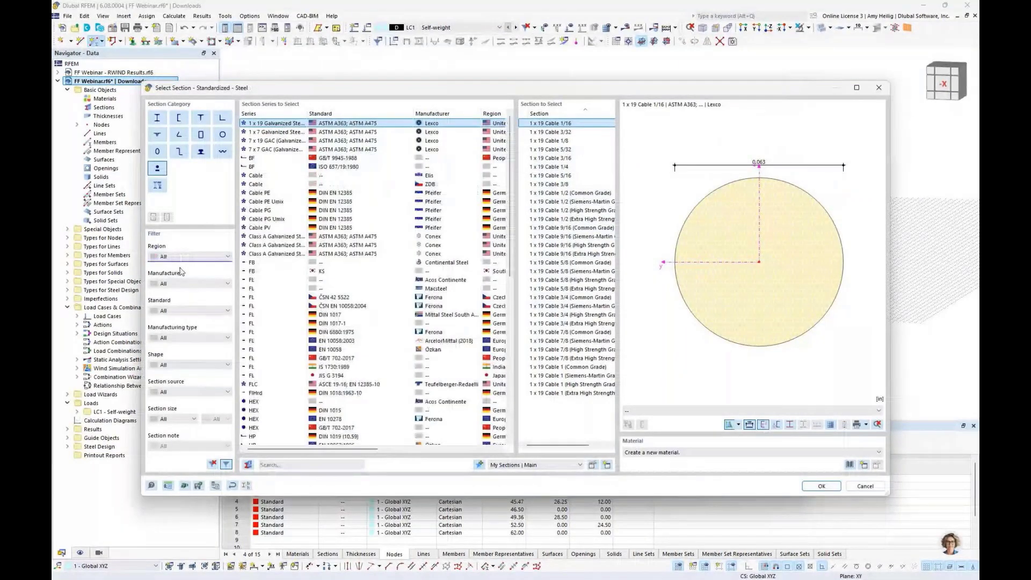
scroll(372, 202, "down", 5)
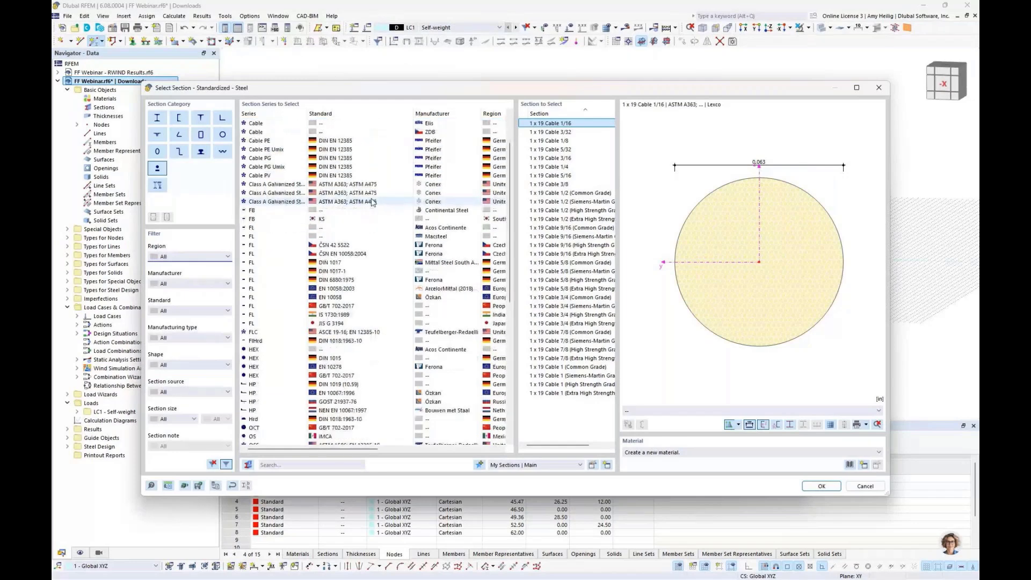
scroll(372, 202, "down", 3)
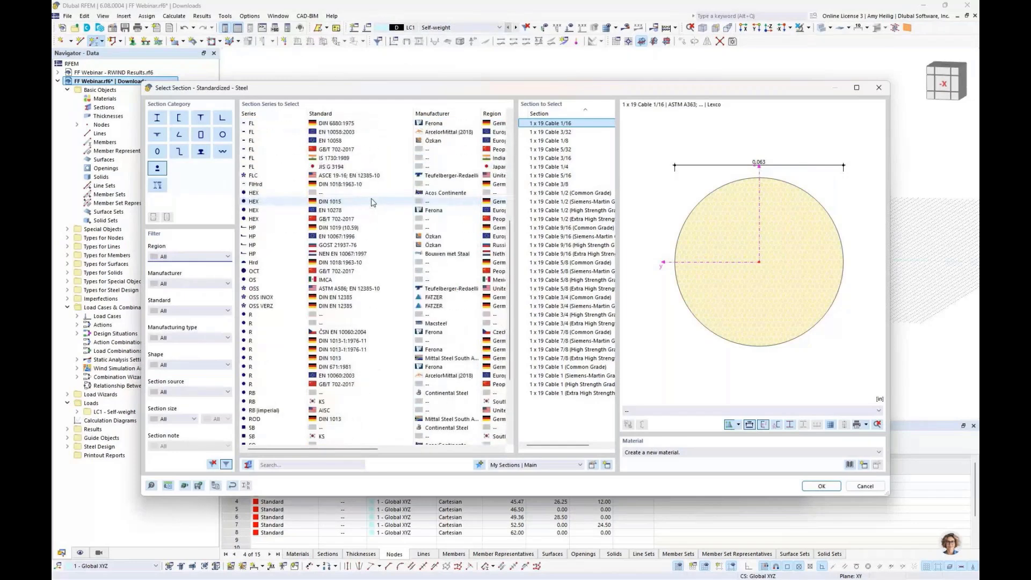
scroll(373, 202, "down", 1)
scroll(373, 203, "up", 9)
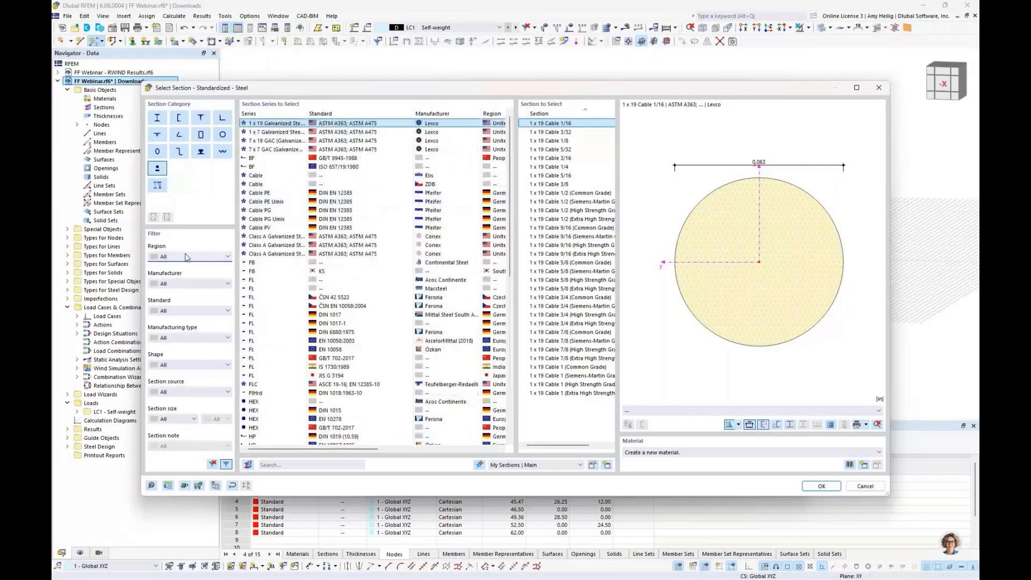
left_click(187, 257)
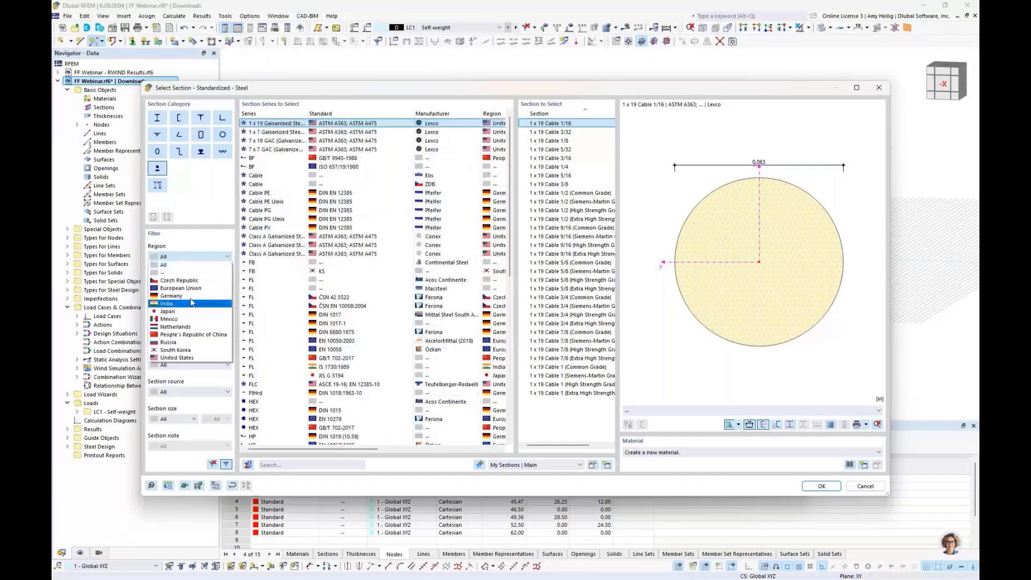
left_click(189, 358)
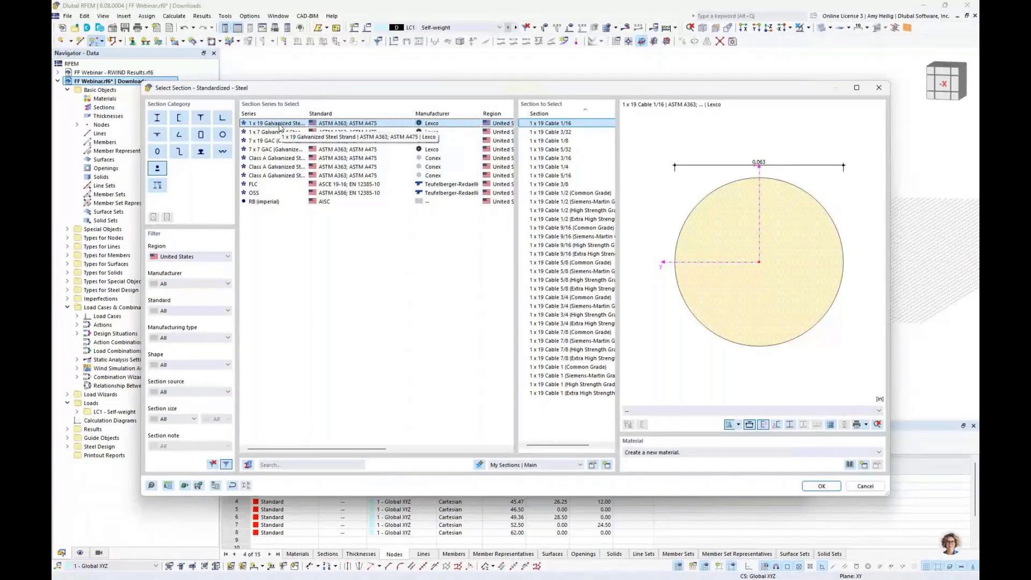
Choose the 1 x 19 Cable 5/8 (Common Grade) section and filter the material library to the Metal material type
left_click(574, 265)
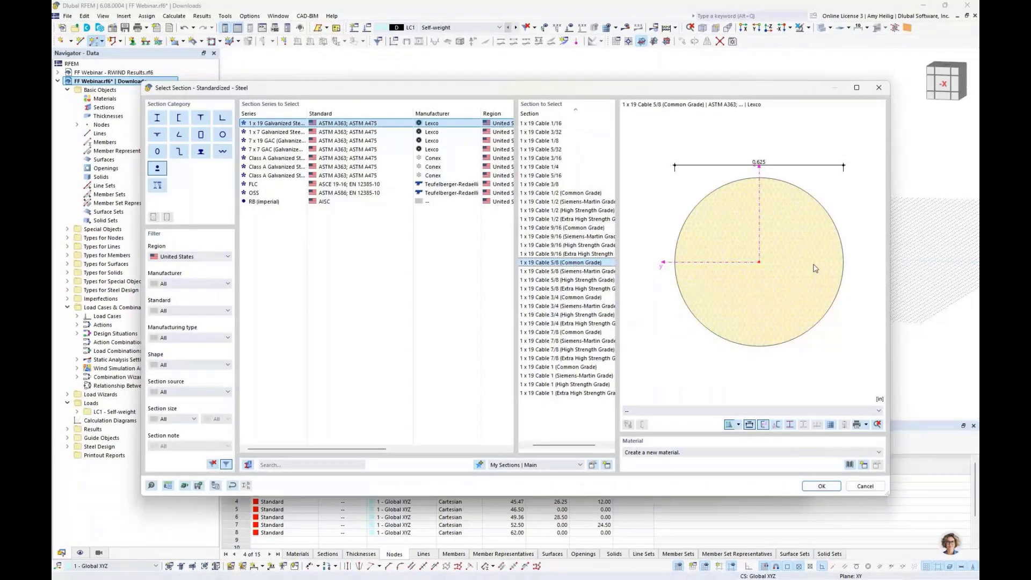
left_click(849, 465)
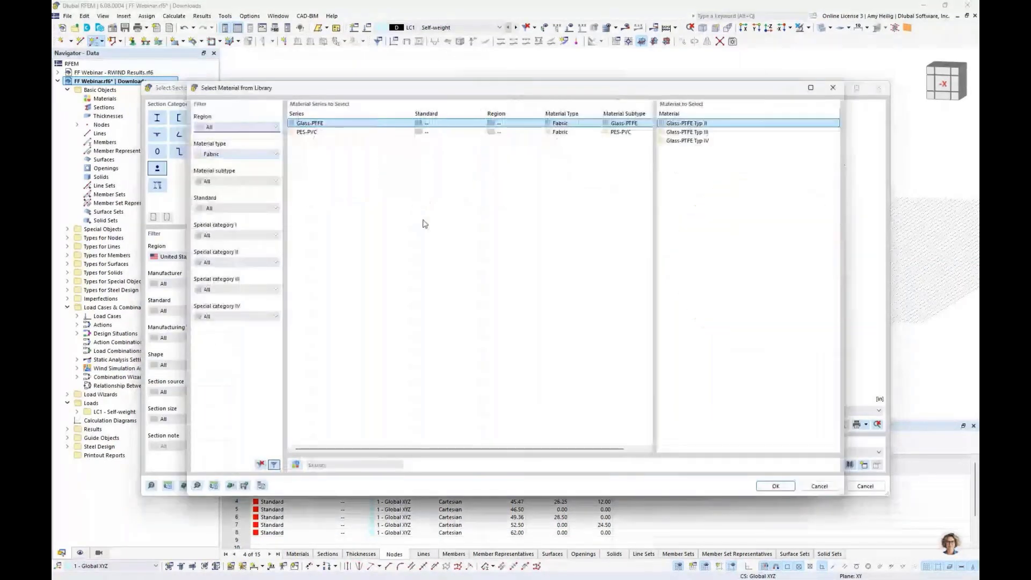
left_click(236, 154)
left_click(225, 167)
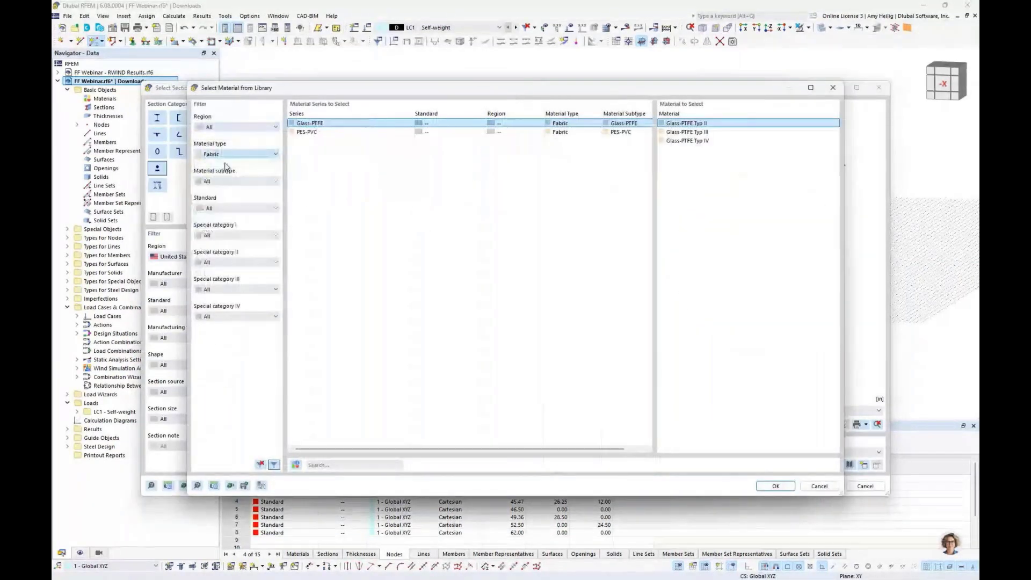
key("Up")
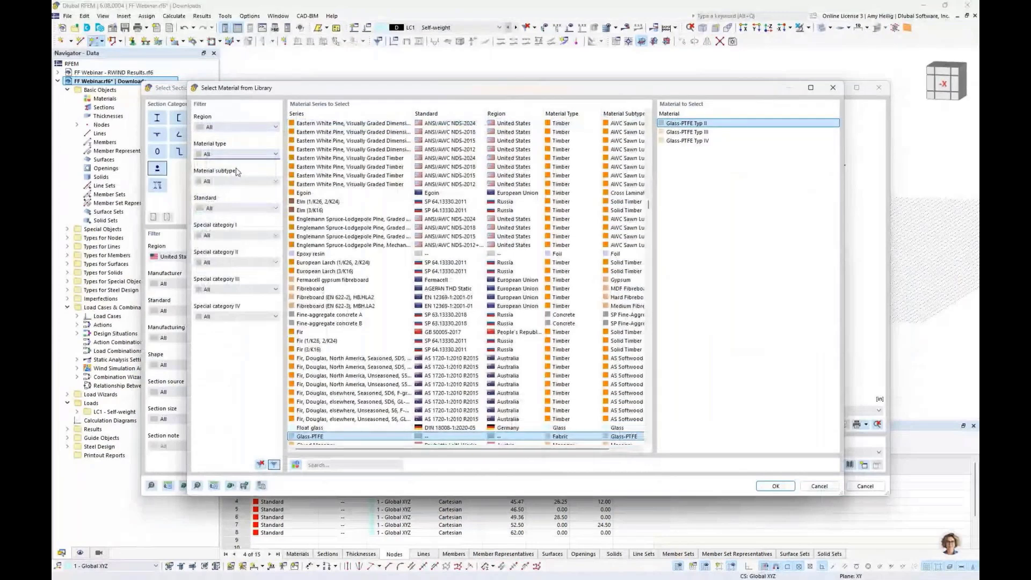
left_click(236, 154)
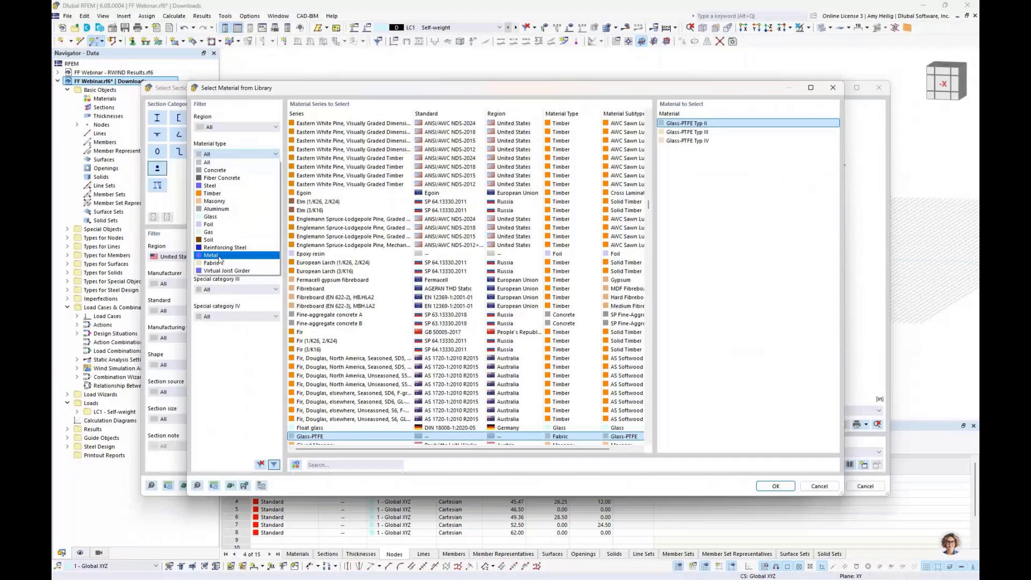
left_click(219, 255)
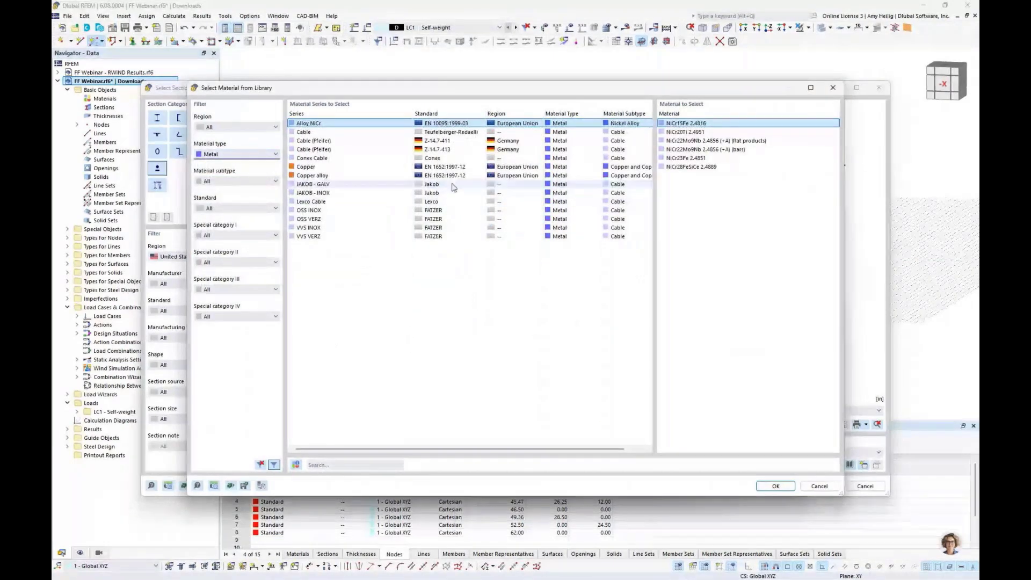
Assign the 19-Wire Steel Strand material from the Lexco Cable series to the section
left_click(438, 202)
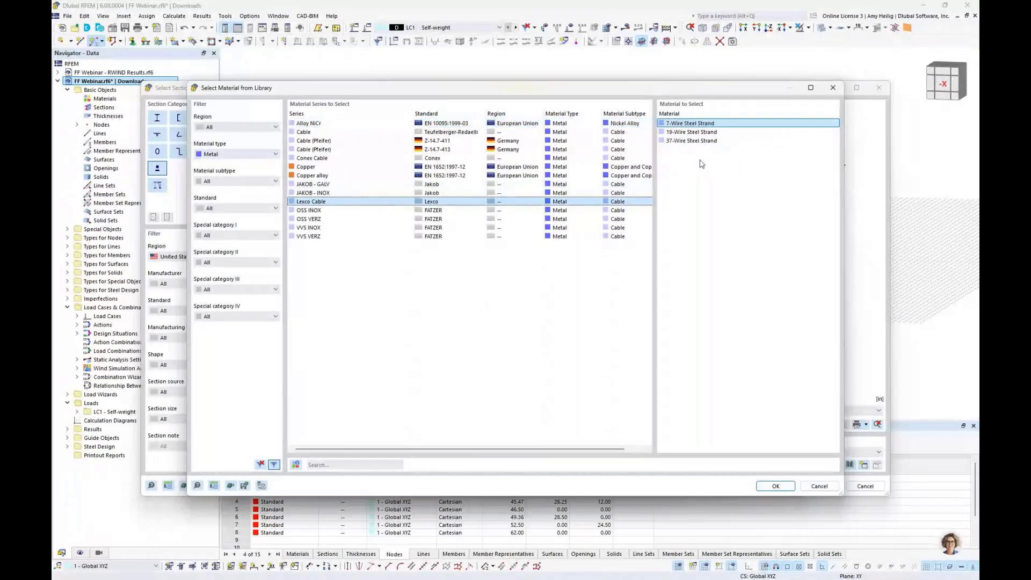
left_click(700, 132)
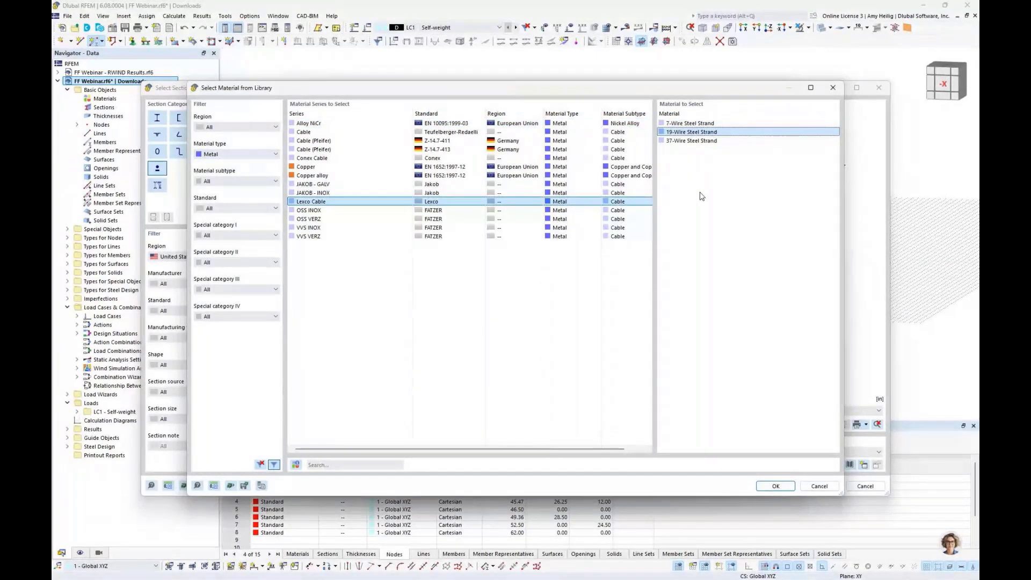
left_click(775, 486)
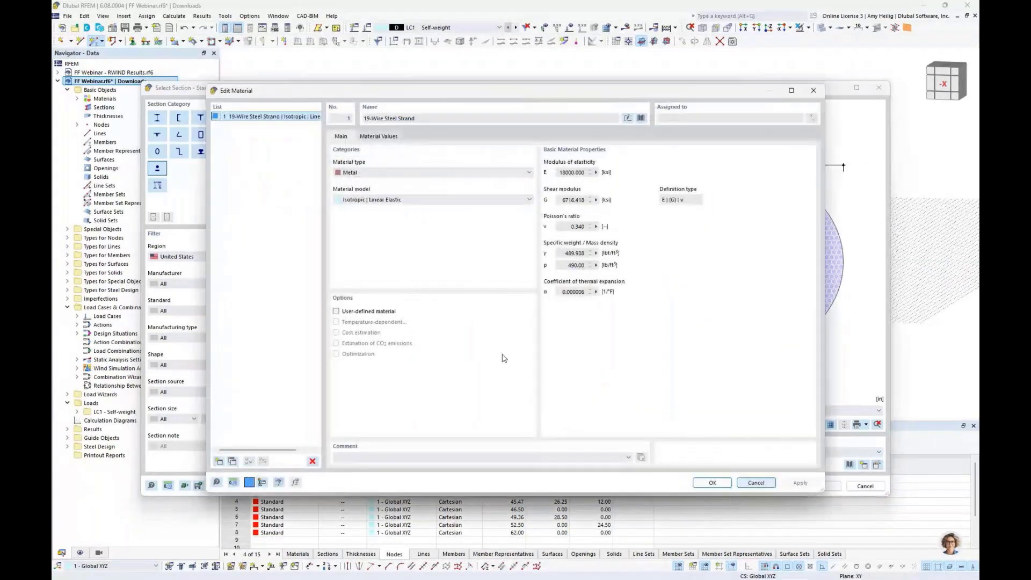
Try the user-defined option for the 19-Wire Steel Strand, review its material values, and discard the edits
left_click(386, 311)
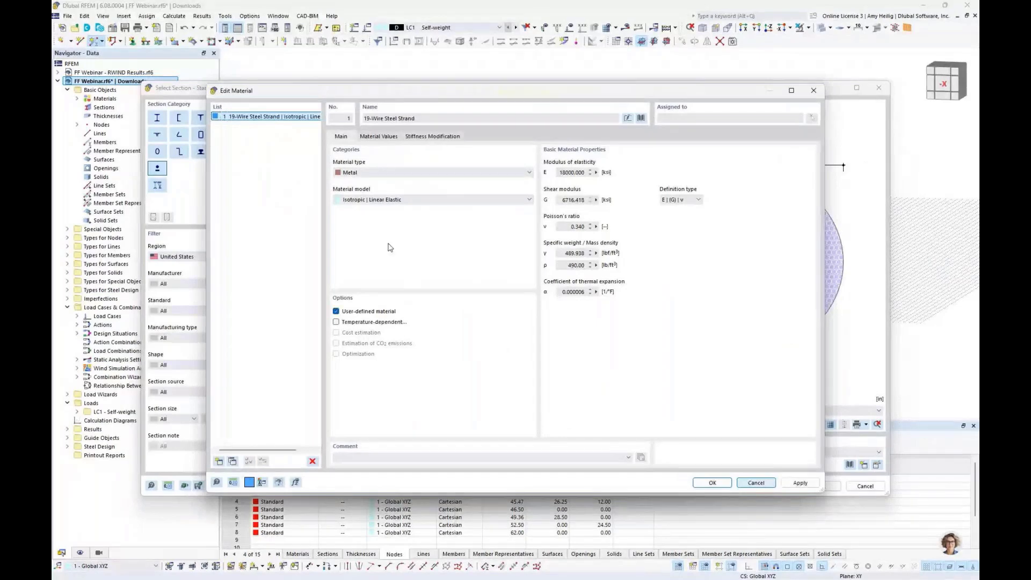
left_click(378, 136)
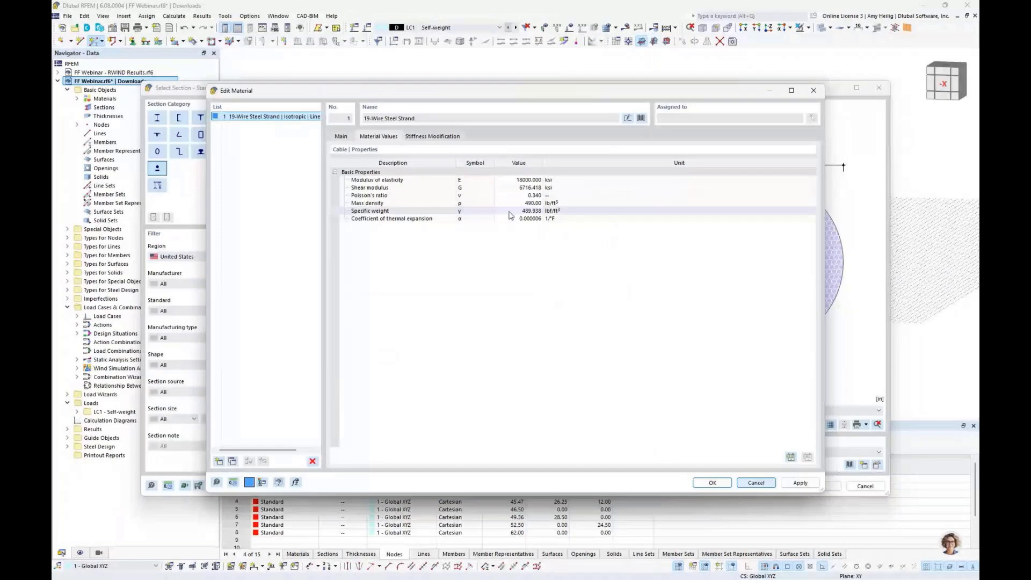
left_click(341, 137)
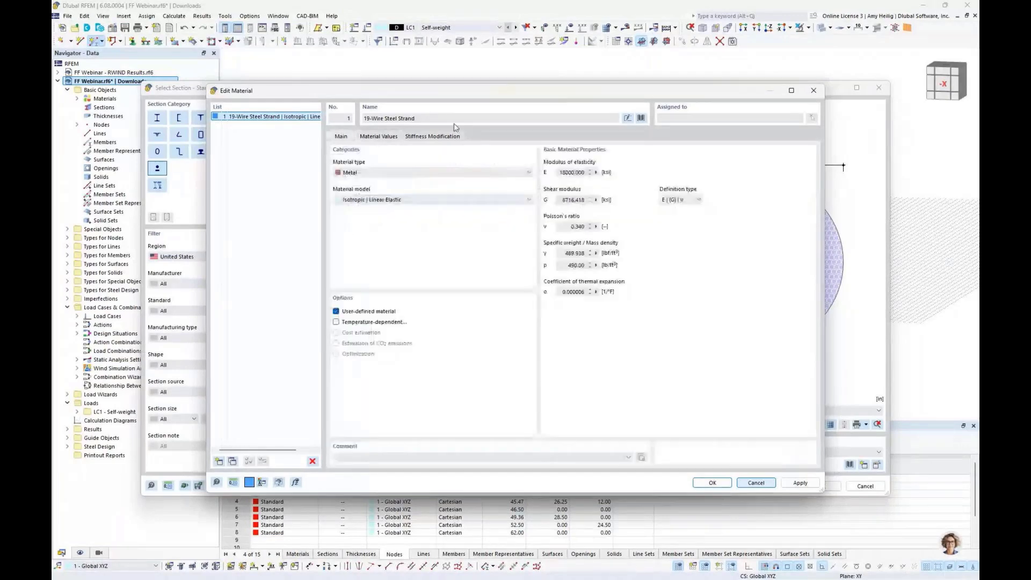
left_click(336, 311)
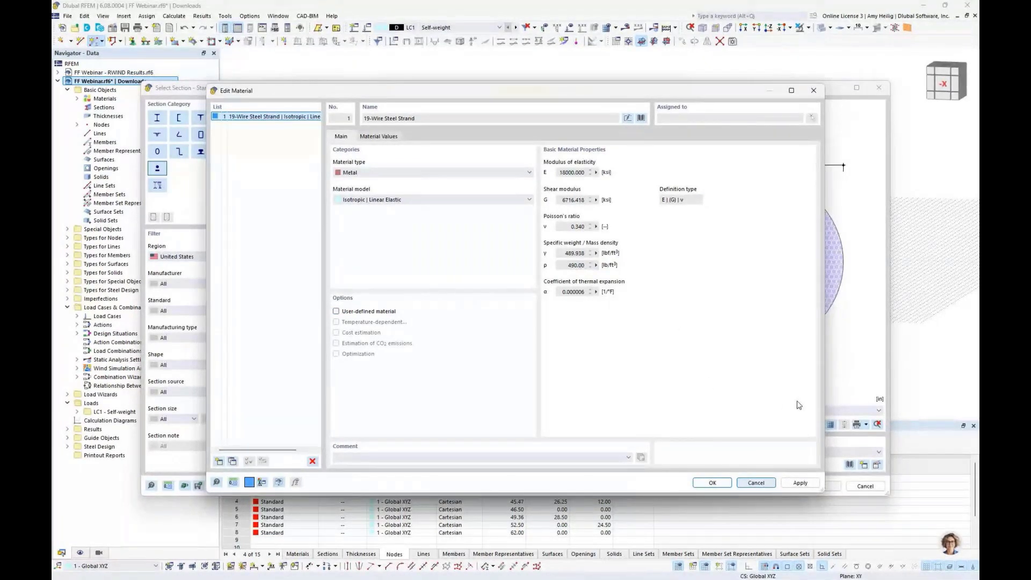
left_click(756, 483)
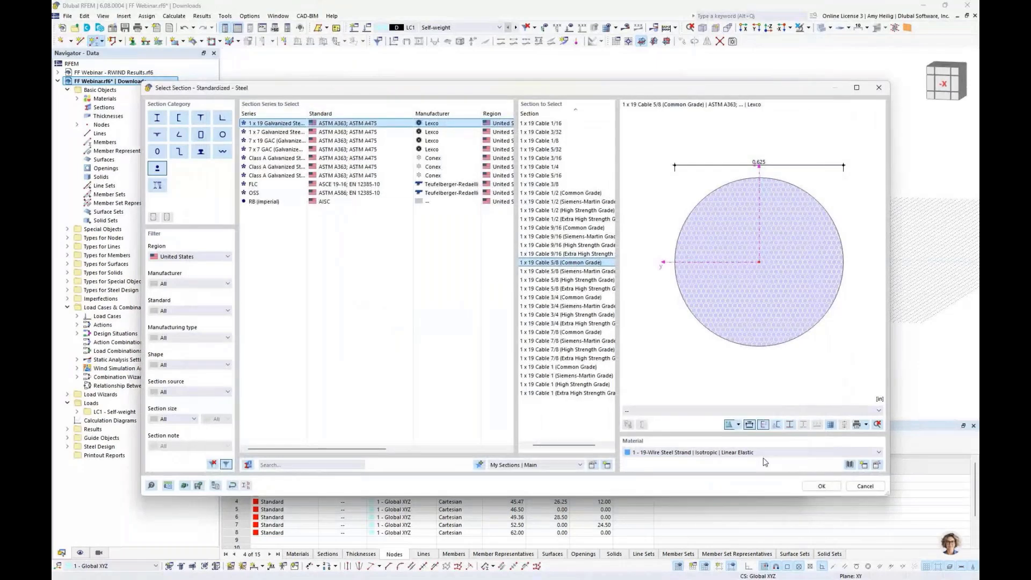
Accept the cable section and member settings and draw straight edge cables from node 2 to 7, 7 to 4, and 1 to 4
left_click(822, 486)
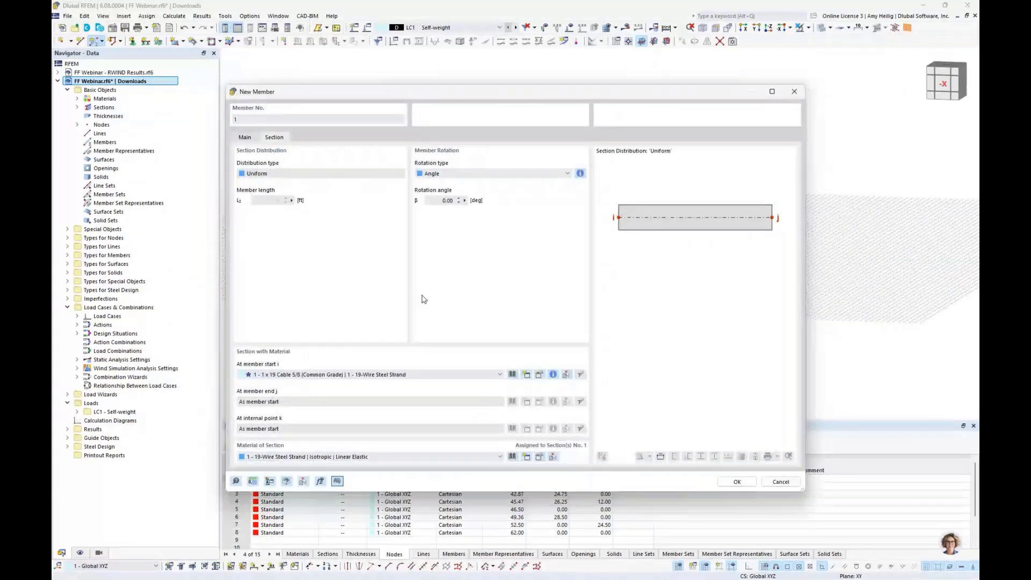
left_click(735, 482)
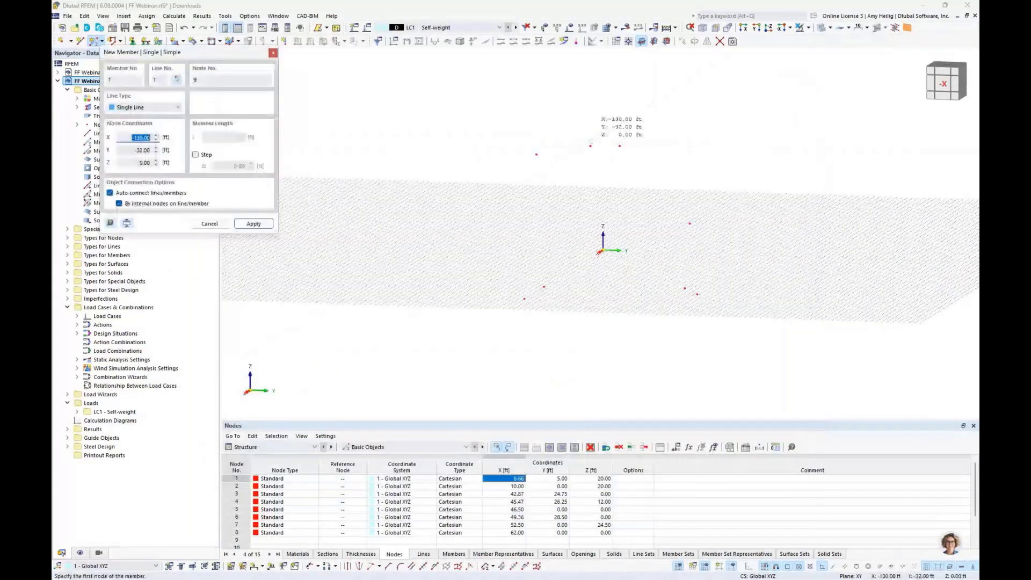
left_click(590, 146)
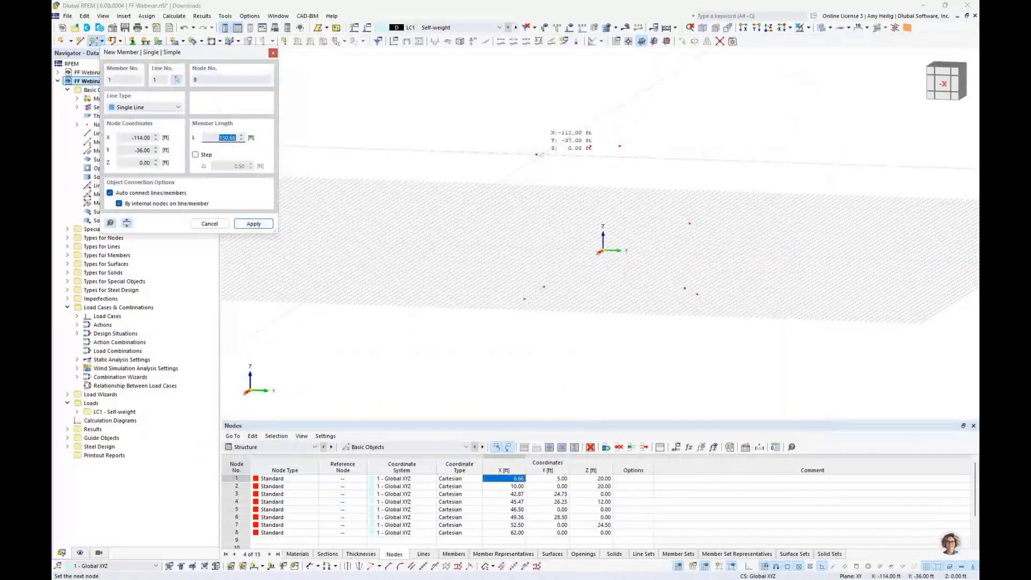
left_click(537, 154)
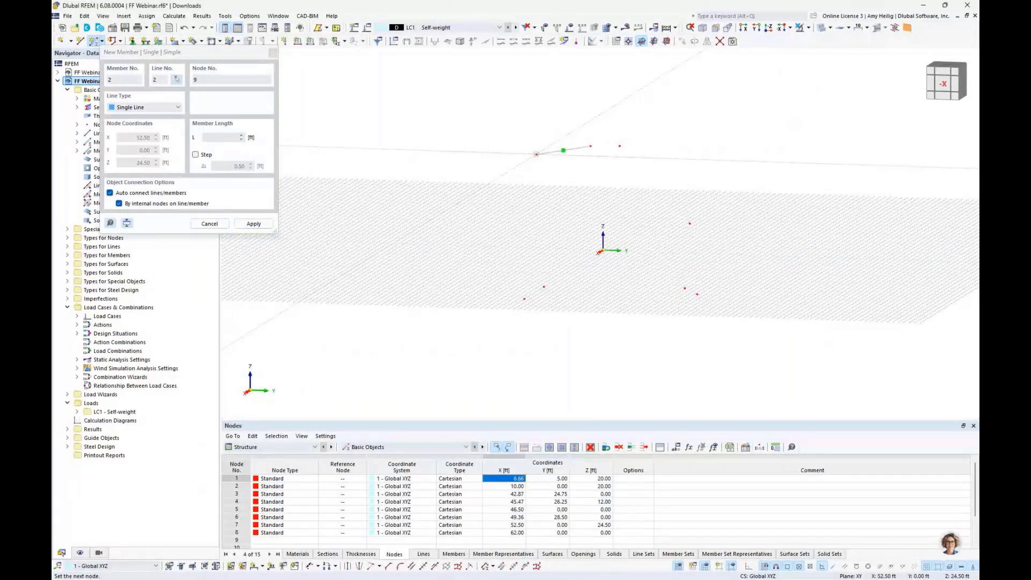
left_click(689, 224)
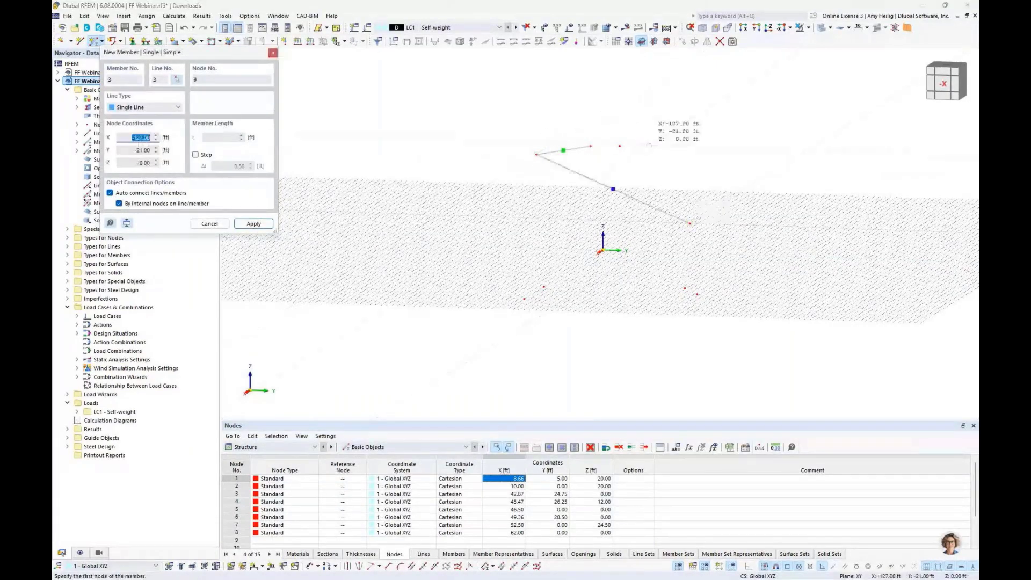
mouse_move(649, 145)
middle_mouse_down()
mouse_move(656, 194)
mouse_move(643, 157)
middle_mouse_up()
left_click(608, 196)
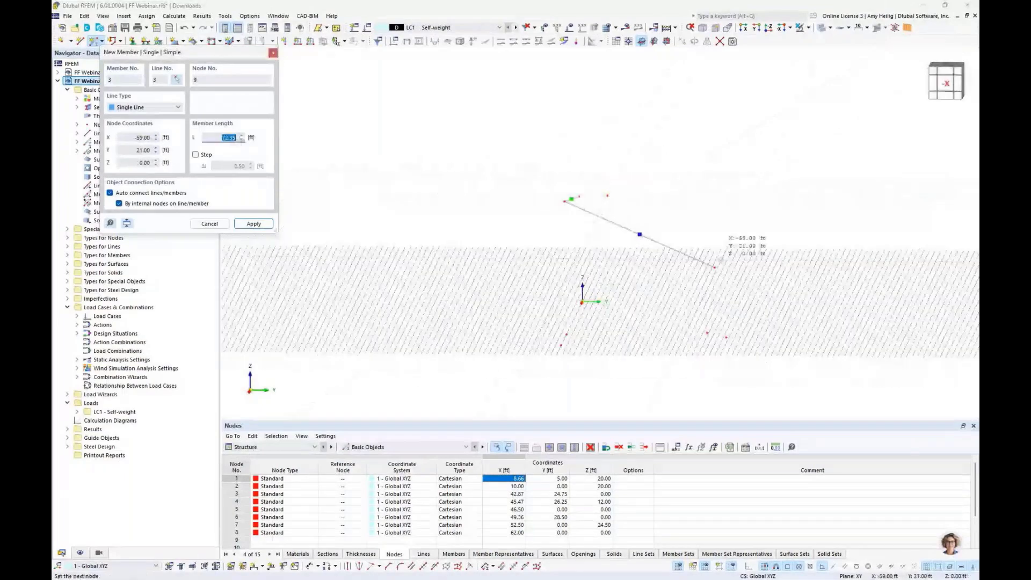
left_click(714, 267)
Draw straight guy cables from high node 7 to base node 8 and from base node 6 to node 4
middle_click_drag(715, 266, 722, 272, "ctrl")
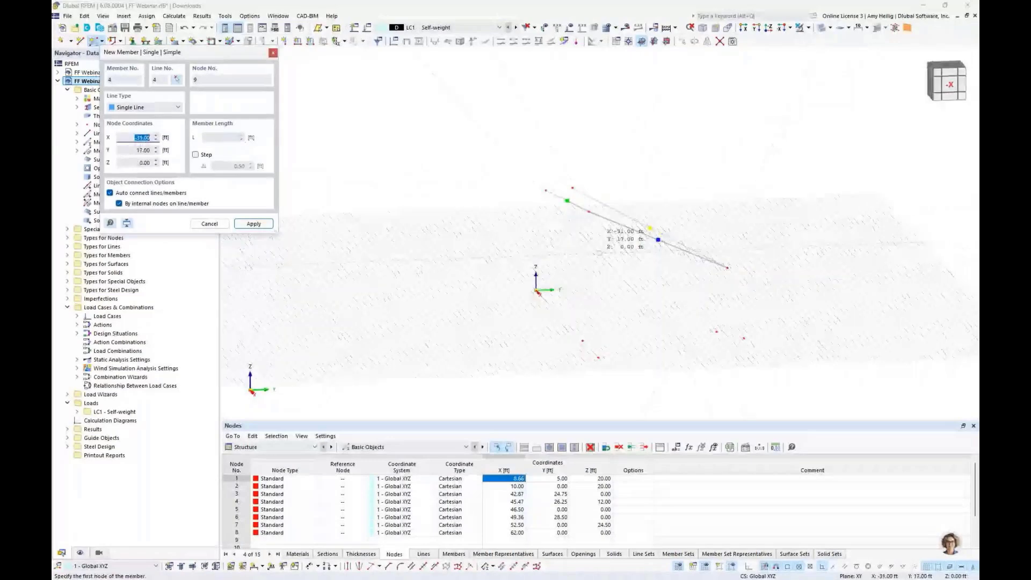
left_click(589, 211)
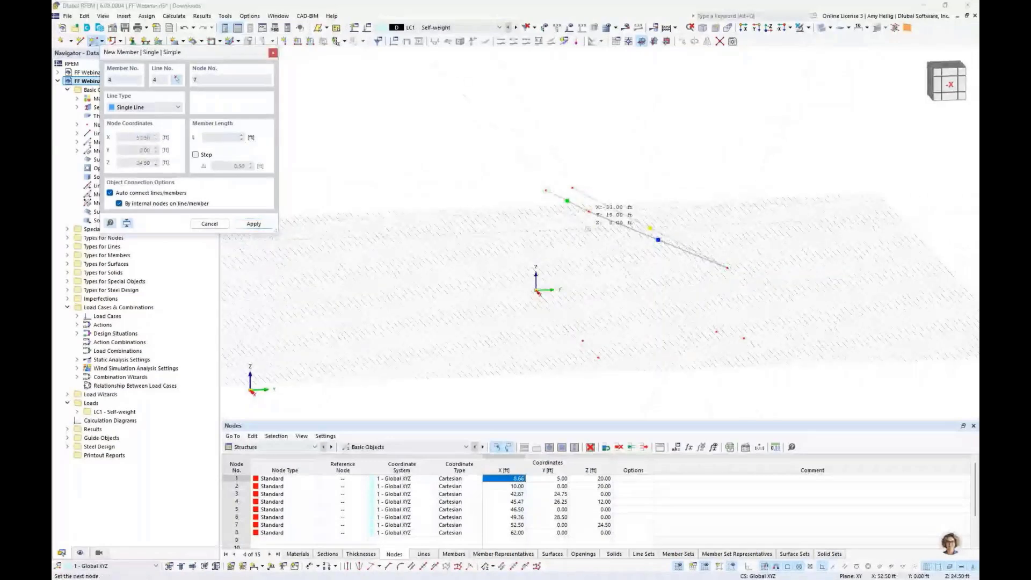
left_click(598, 357)
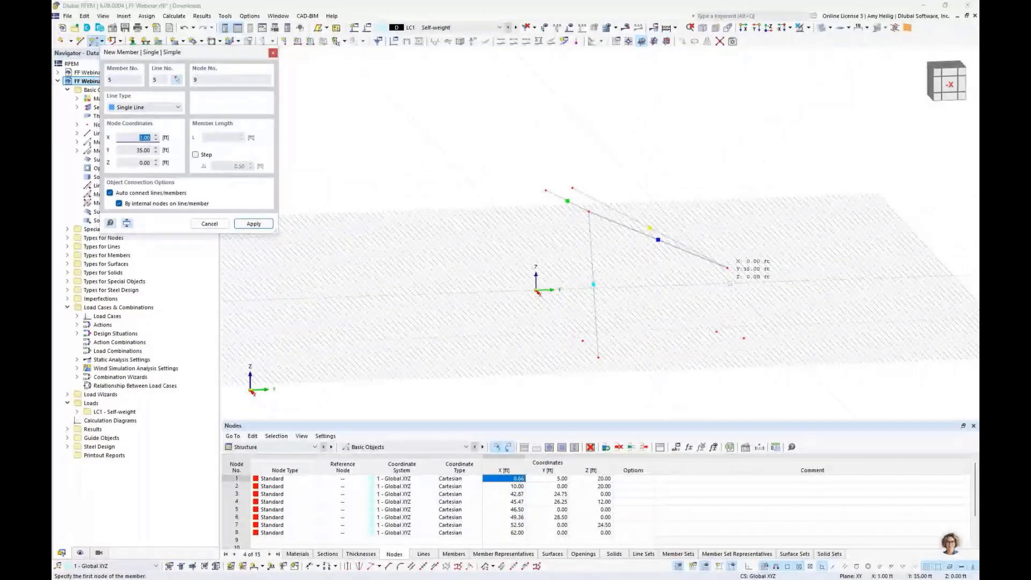
left_click(744, 338)
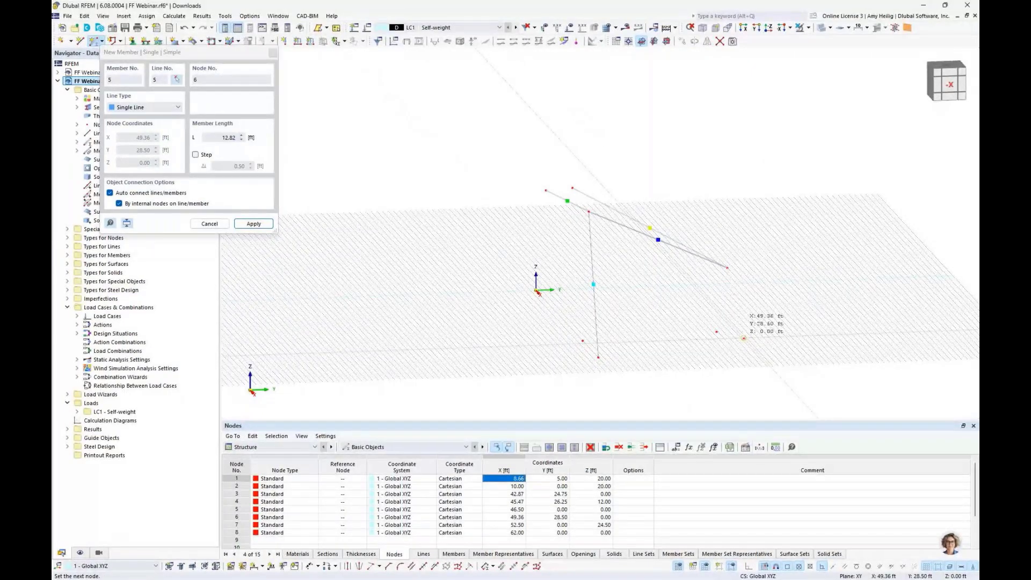
left_click(728, 268)
Draw an arc cable member via edge nodes between nodes 2 and 1, with reversed orientation and a 10 ft radius
middle_click_drag(728, 267, 694, 234, "ctrl")
scroll(615, 157, "up", 4)
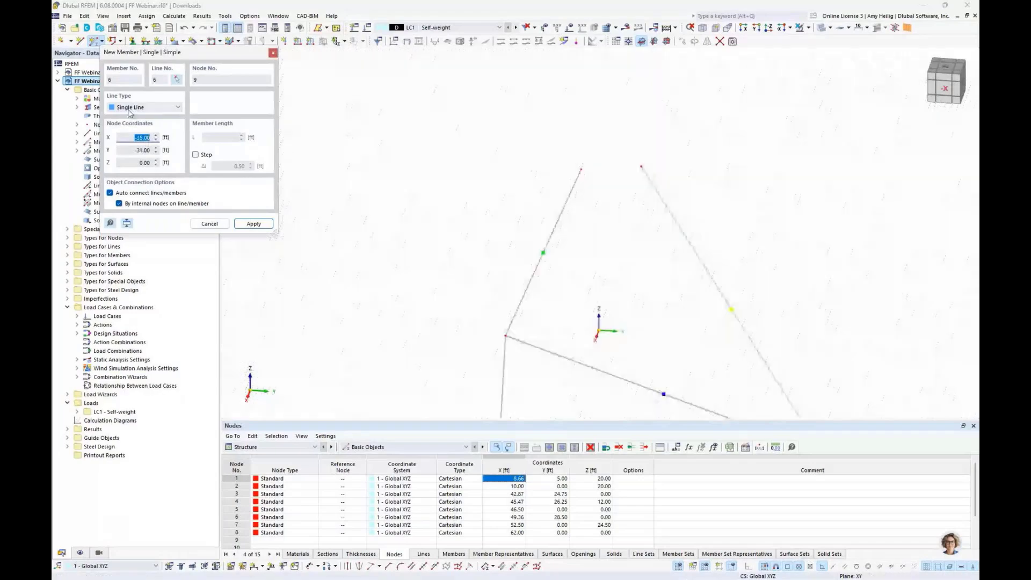
left_click(129, 107)
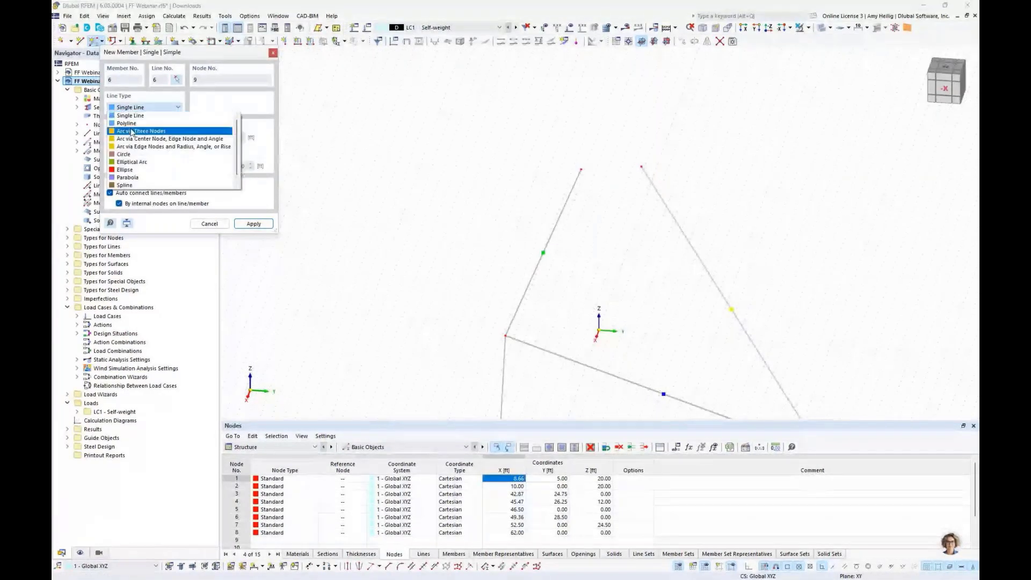
left_click(135, 147)
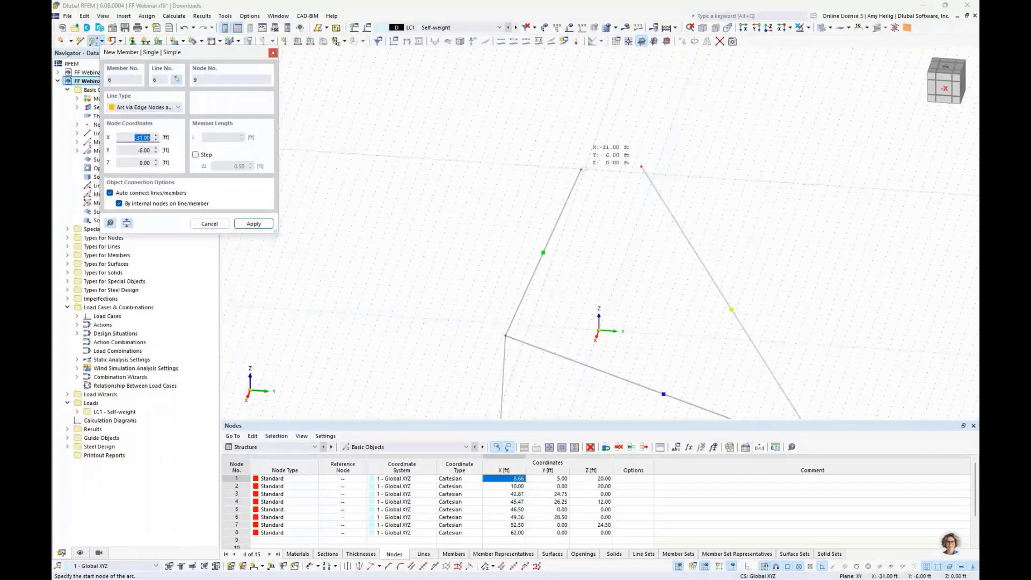
left_click(582, 170)
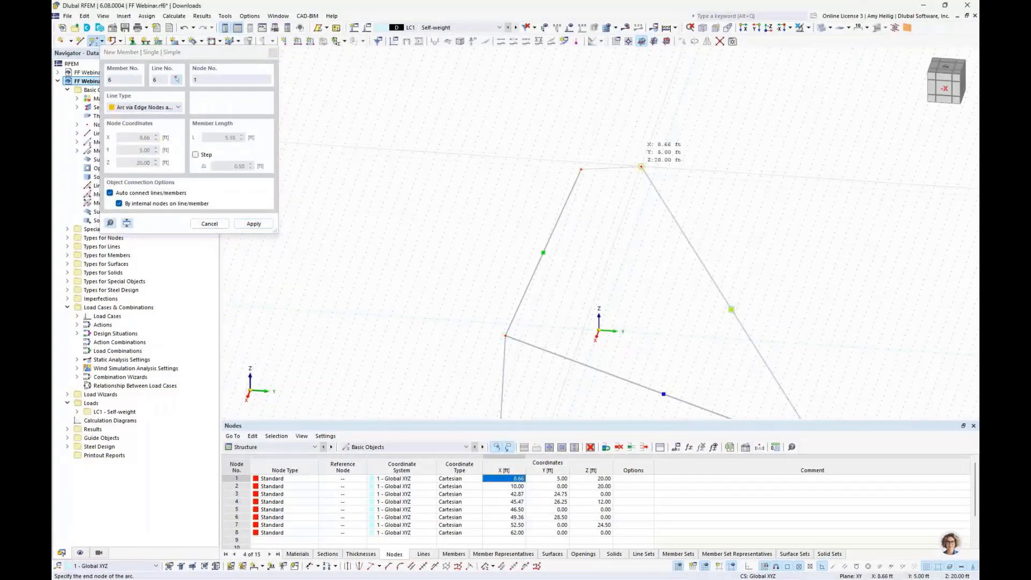
left_click(642, 167)
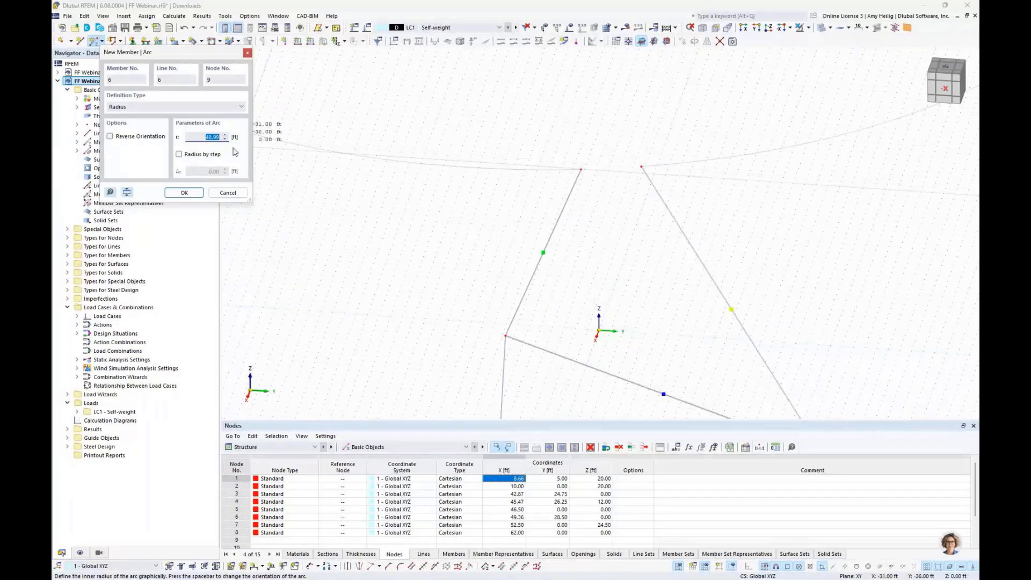
left_click(110, 137)
left_click(205, 136)
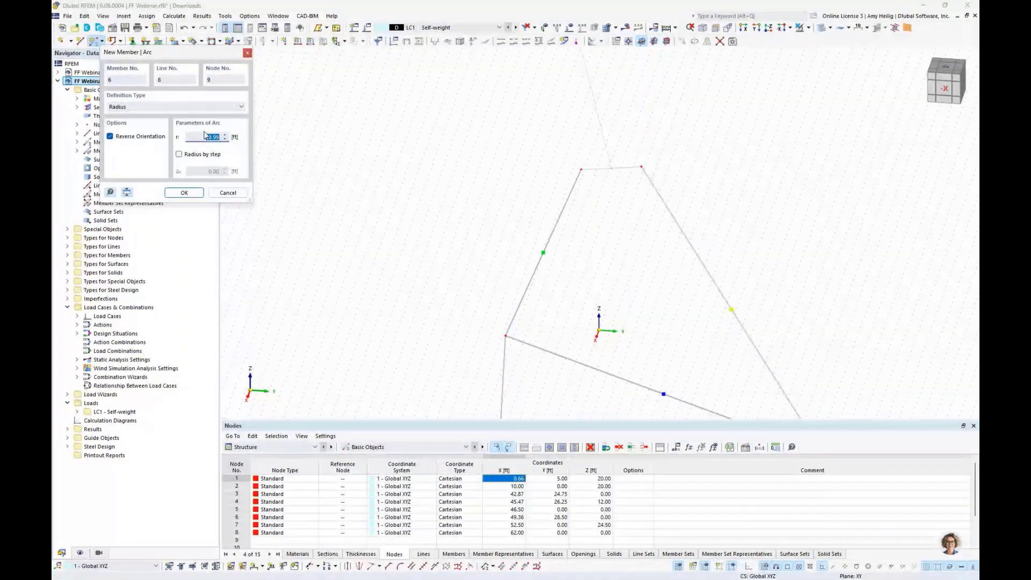
type("10")
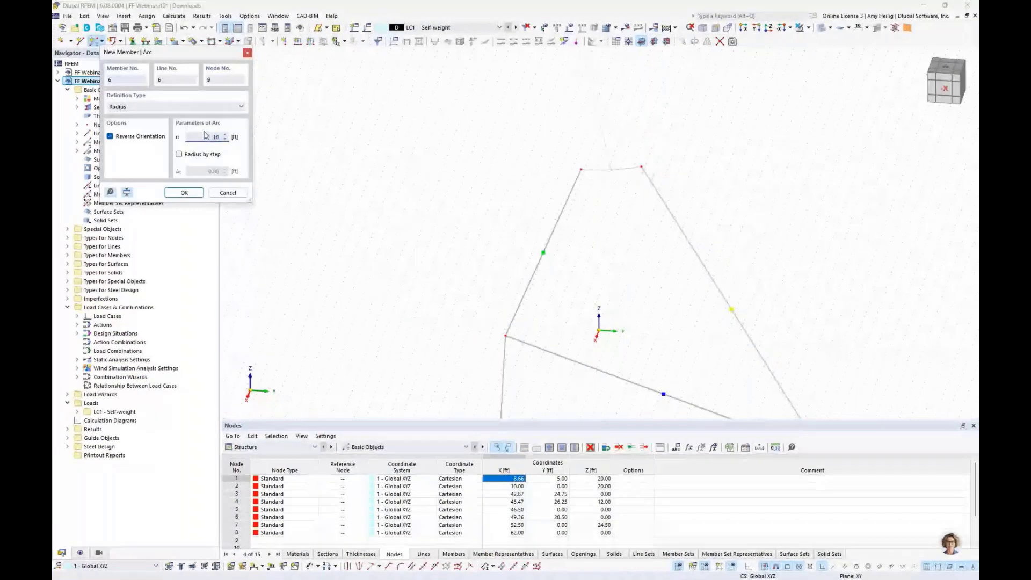
left_click(182, 193)
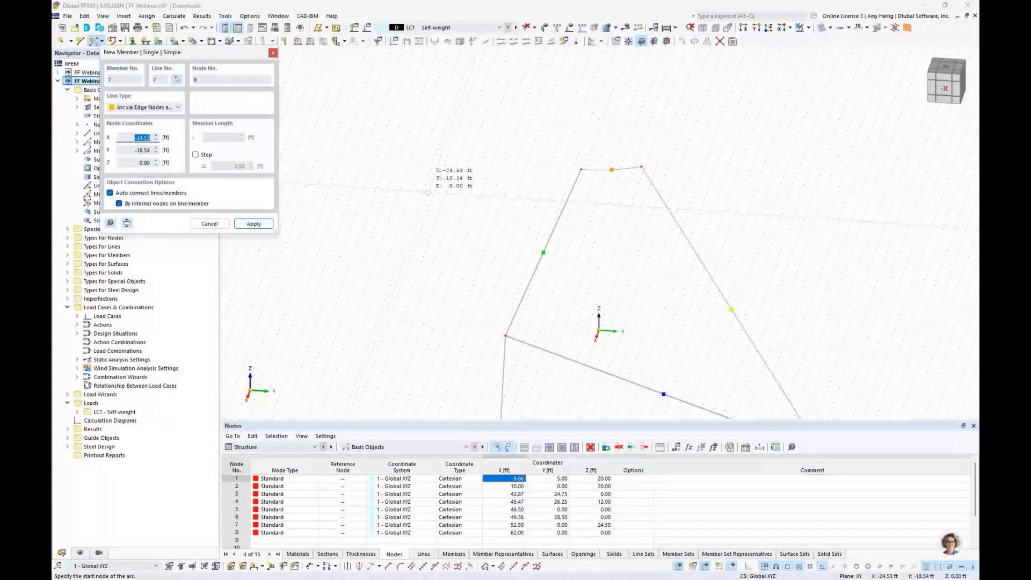
middle_click_drag(665, 263, 659, 226)
scroll(606, 161, "down", 2)
scroll(601, 142, "up", 4)
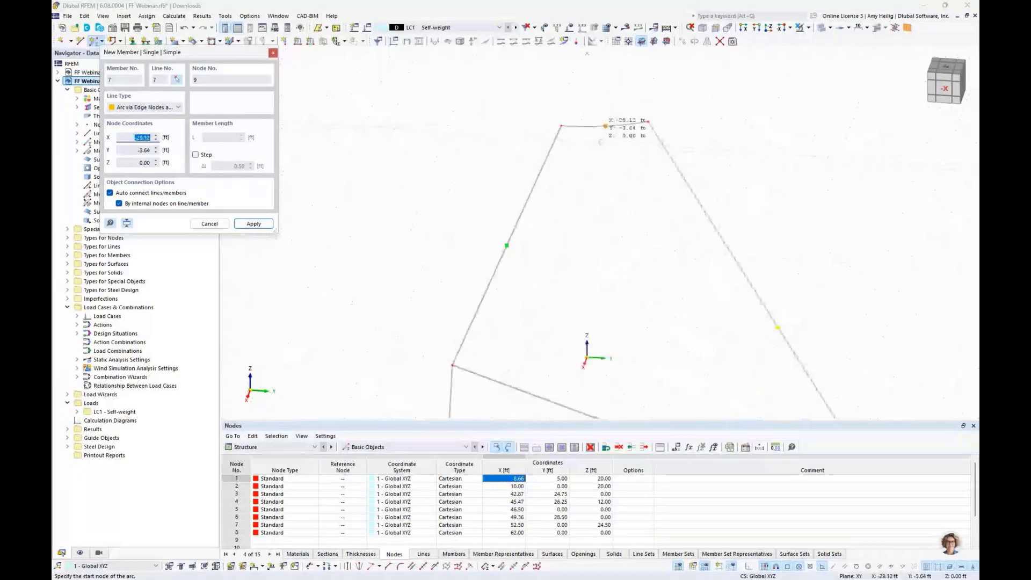
scroll(601, 141, "up", 1)
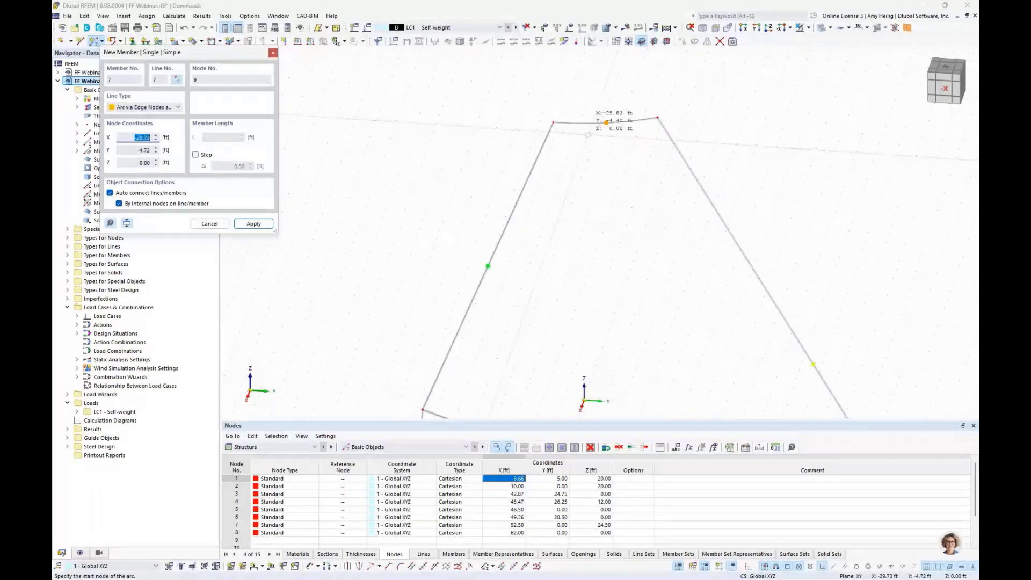
scroll(591, 158, "down", 3)
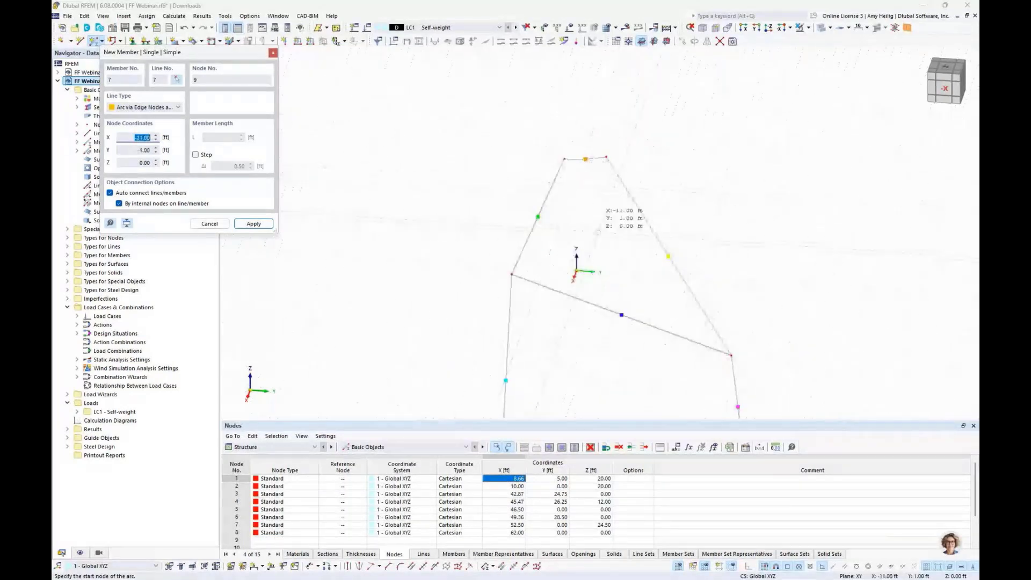
Finish the arc member input and hide the member representatives and the work plane grid in the model view
key("Escape")
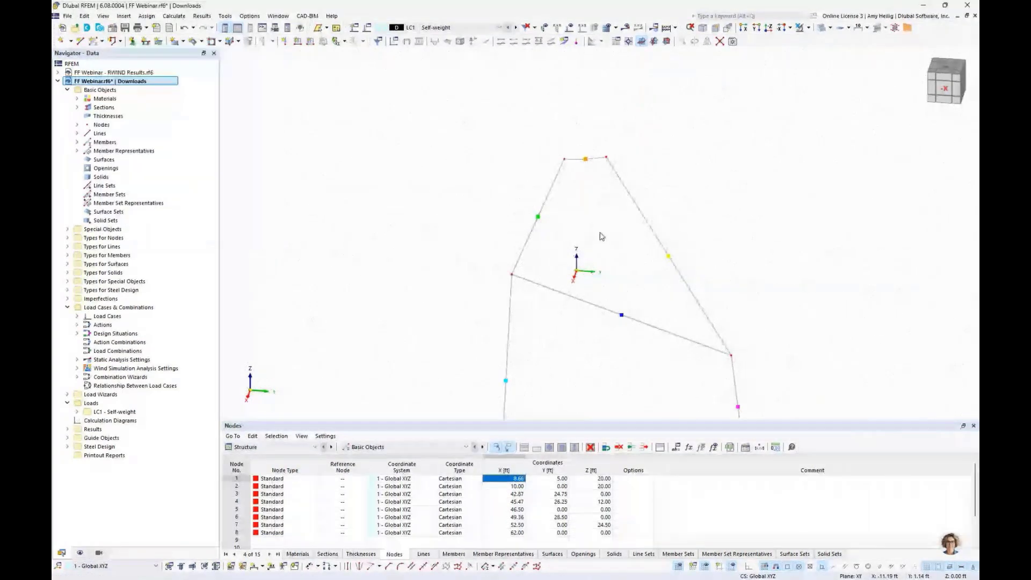
middle_click_drag(600, 236, 585, 164)
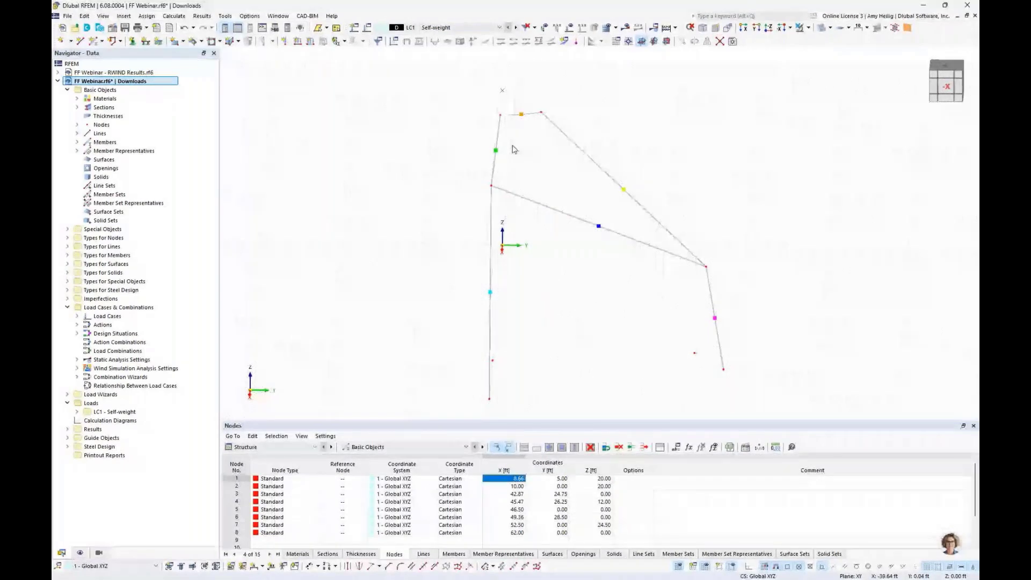
left_click(81, 552)
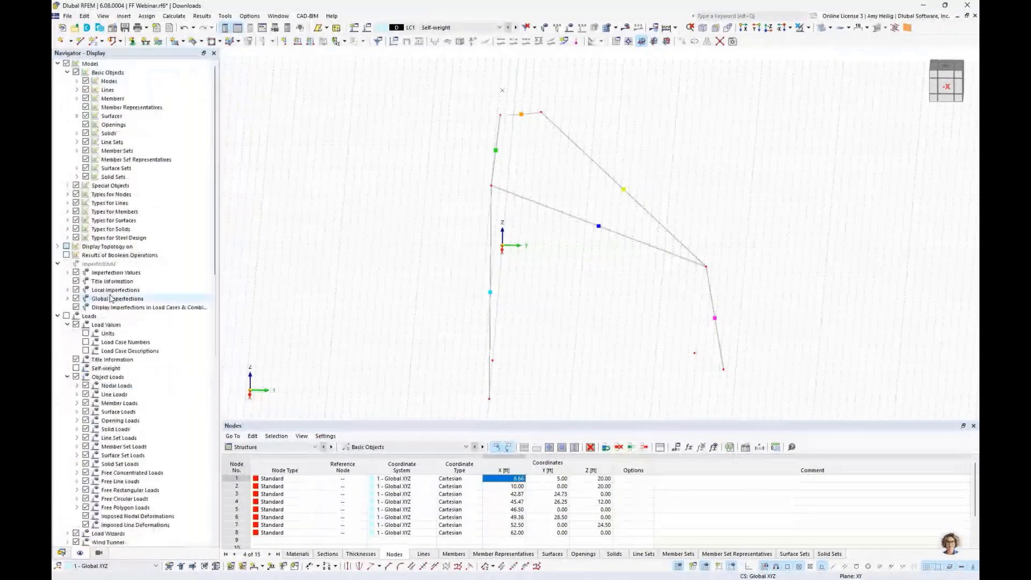
left_click(86, 108)
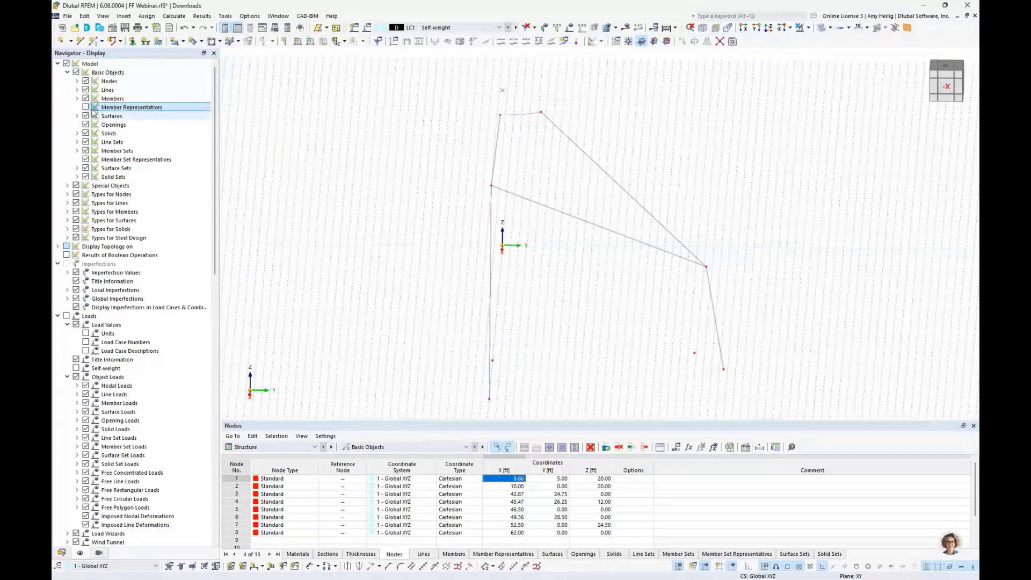
left_click(678, 568)
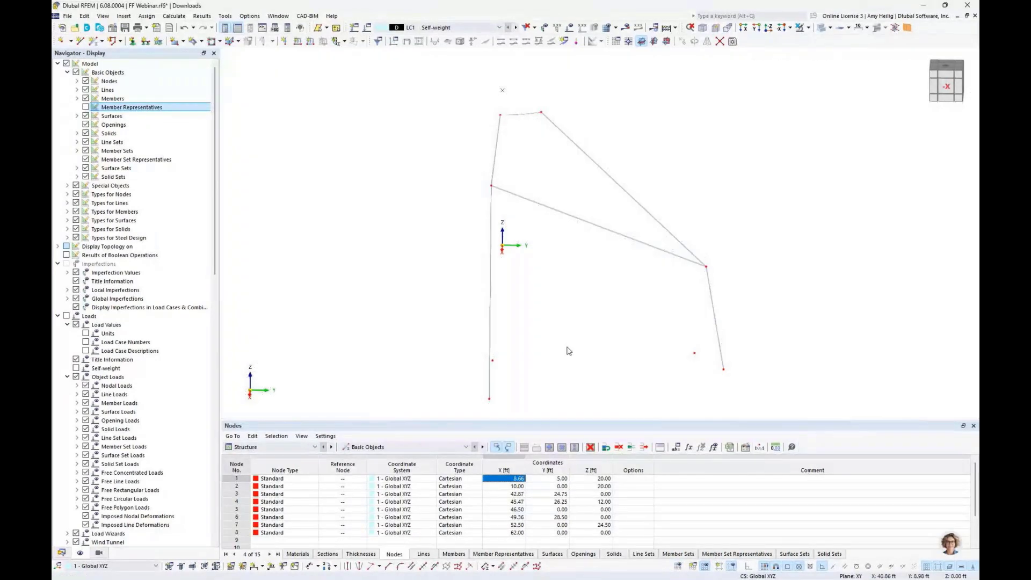
mouse_move(568, 350)
middle_mouse_down("ctrl")
mouse_move(584, 324)
mouse_move(568, 337)
middle_mouse_up("ctrl")
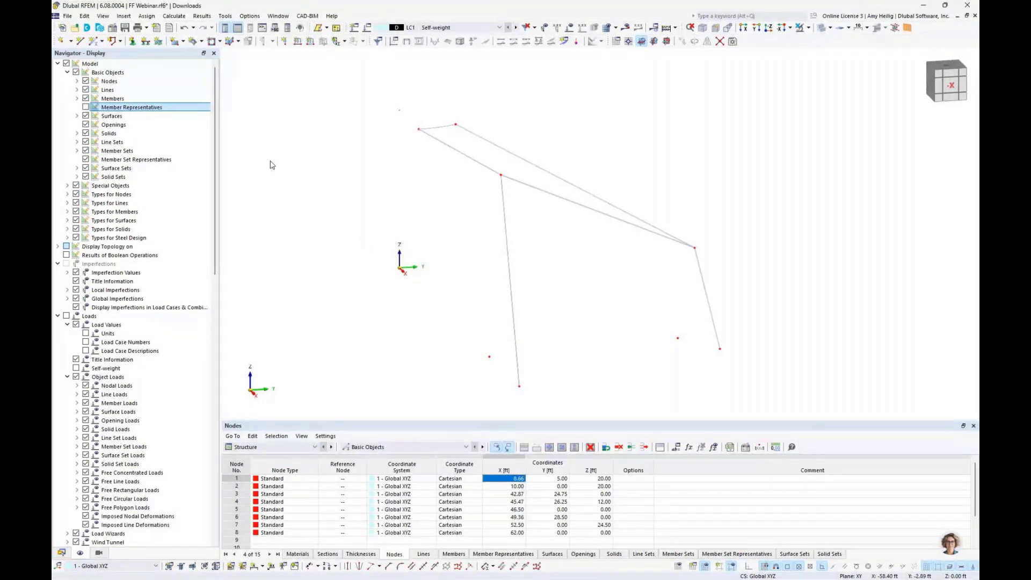
Start a new single member of type Beam and open the standardized round hollow steel sections for its start section
left_click(95, 43)
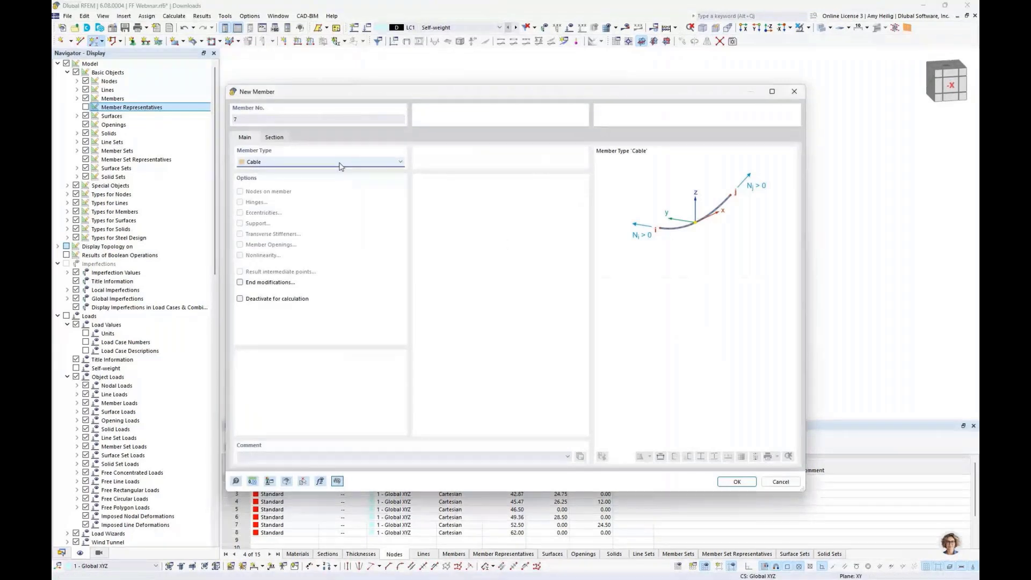
scroll(340, 166, "up", 8)
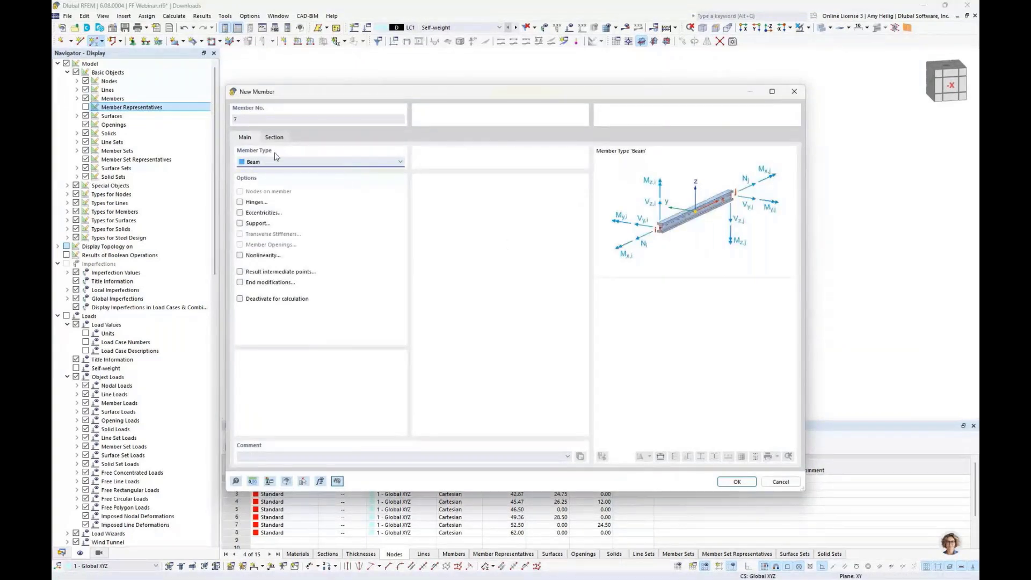
left_click(274, 137)
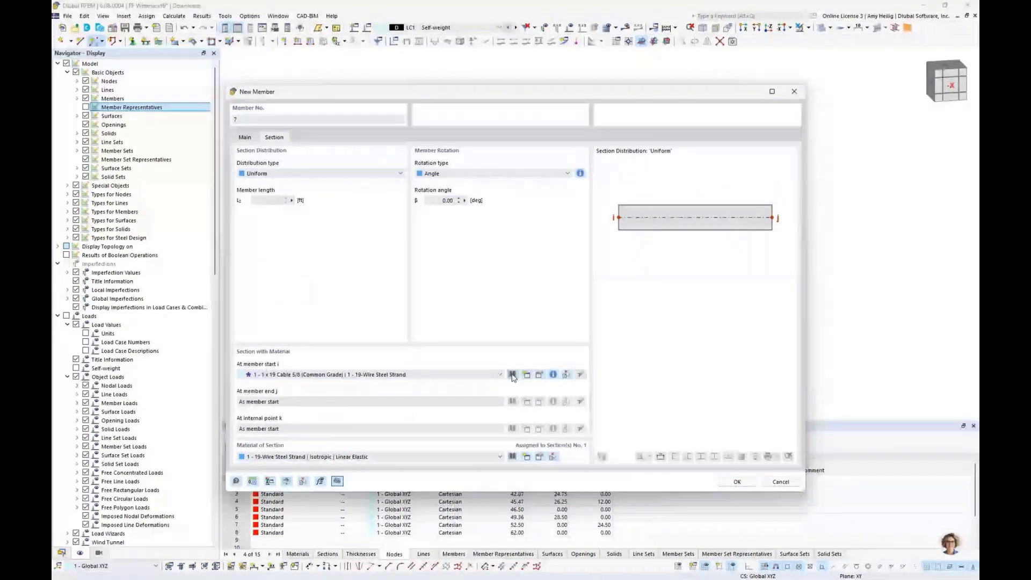
left_click(512, 375)
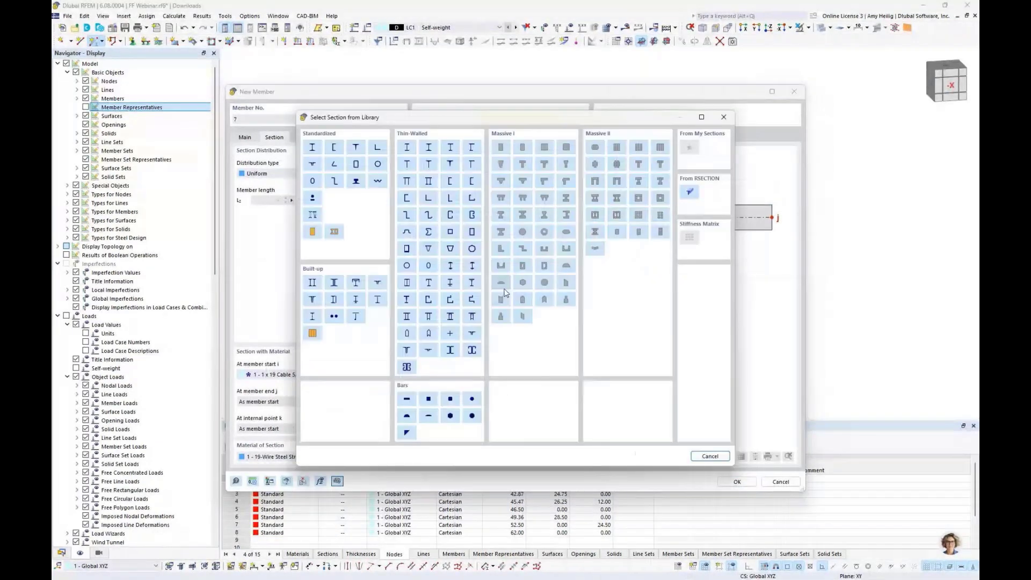
left_click(377, 164)
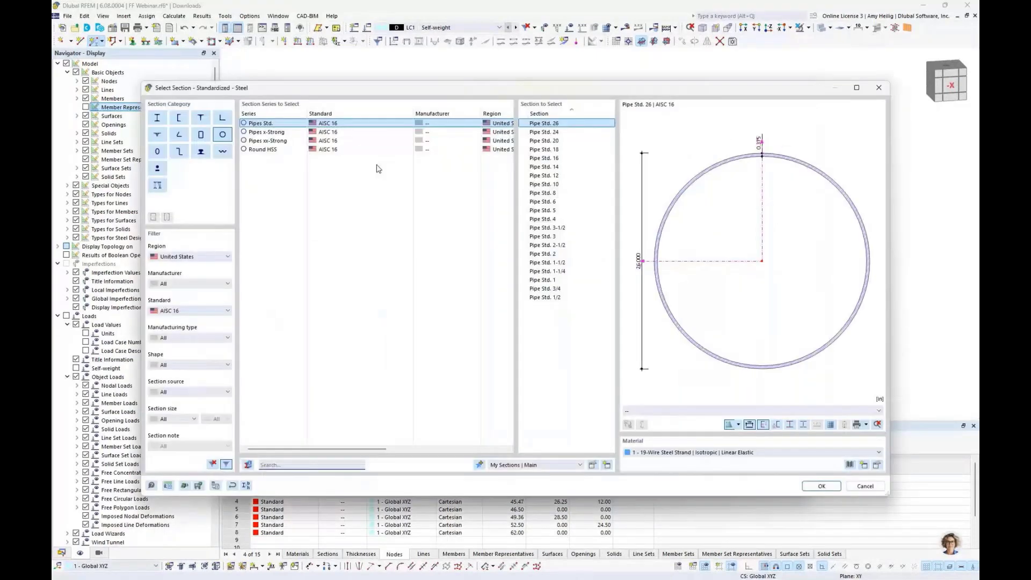
Choose the Round HSS 7.5x0.188 section from the United States AISC 16 library
left_click(204, 258)
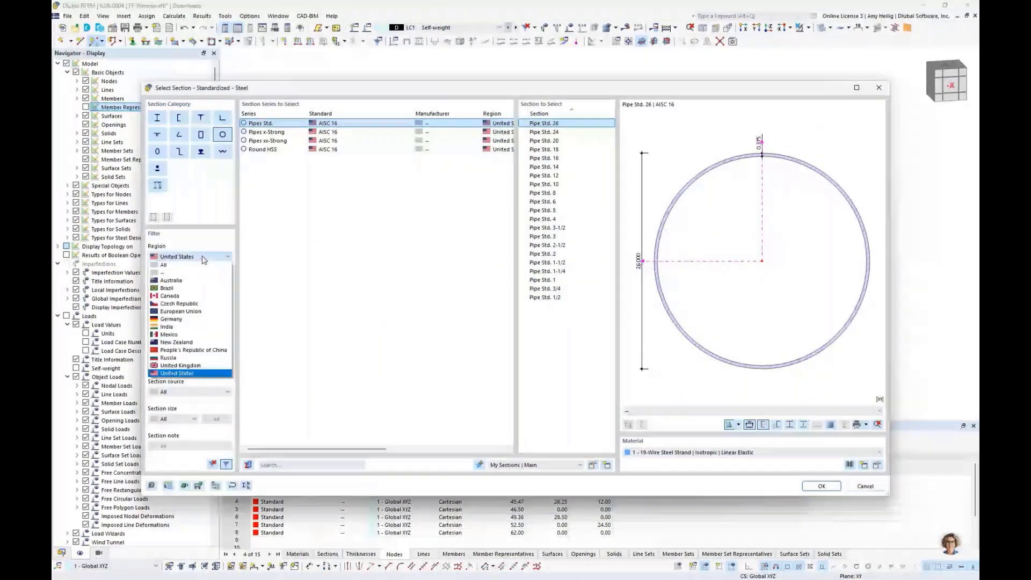
left_click(187, 374)
left_click(187, 311)
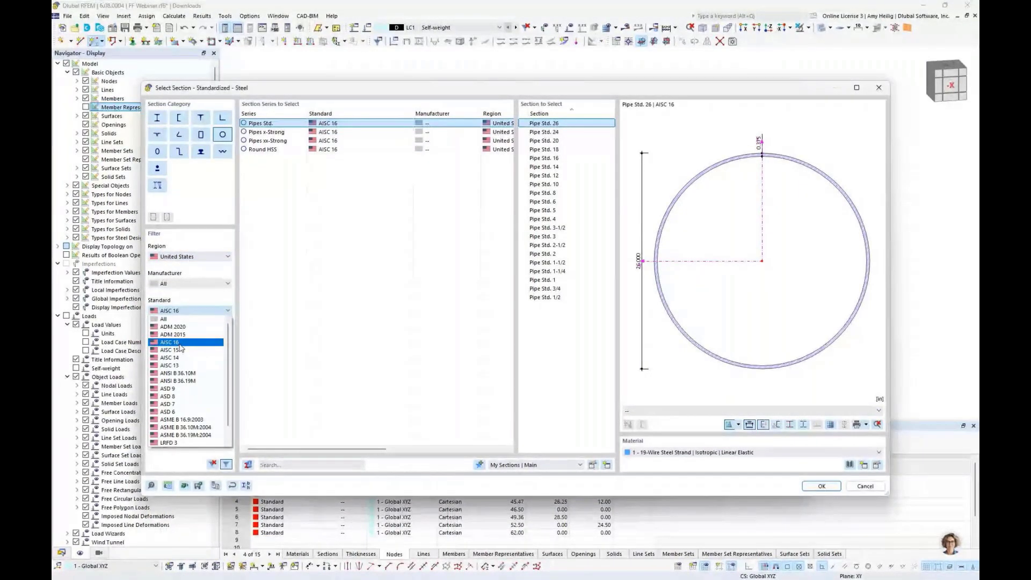
left_click(179, 343)
left_click(274, 150)
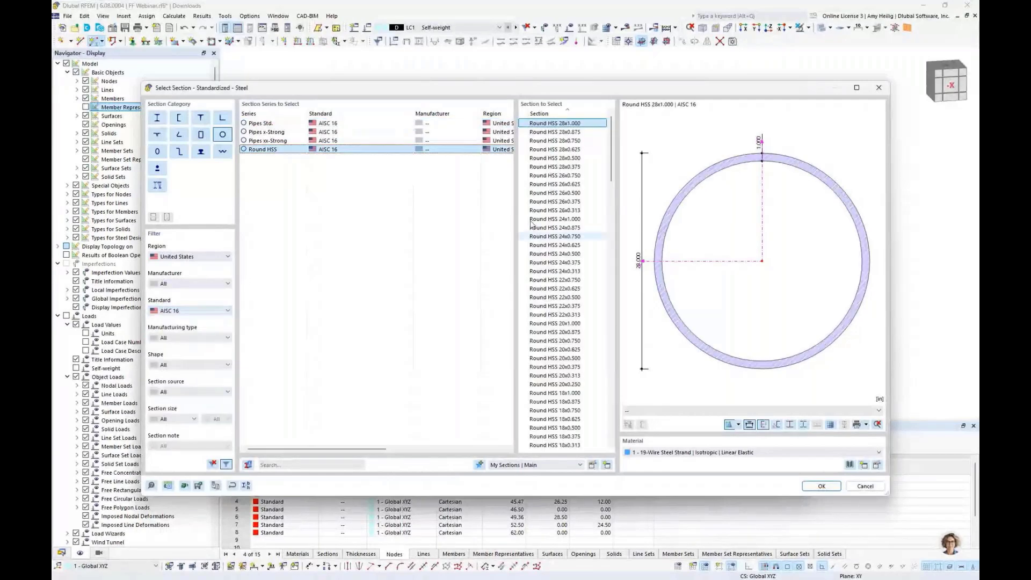
scroll(569, 312, "down", 20)
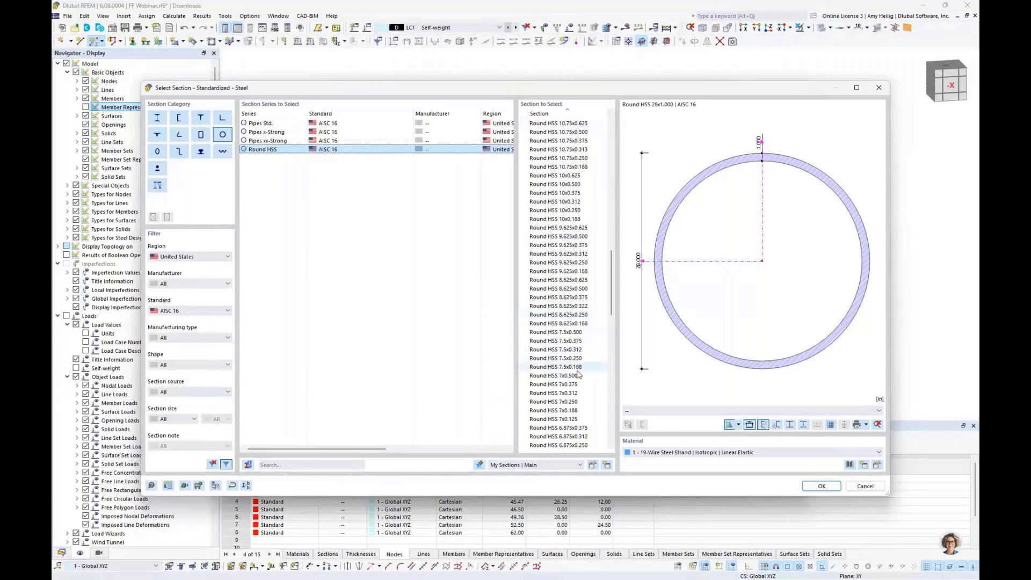
left_click(582, 368)
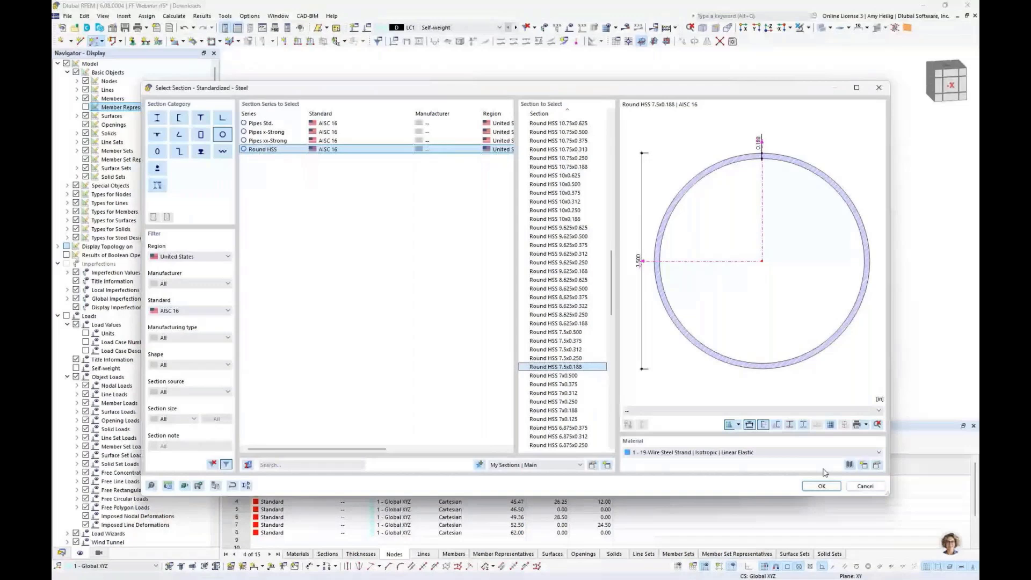
Assign AISC 360-22 steel A500, Grade B to the round HSS section and accept the section and beam member settings
left_click(850, 465)
left_click(228, 155)
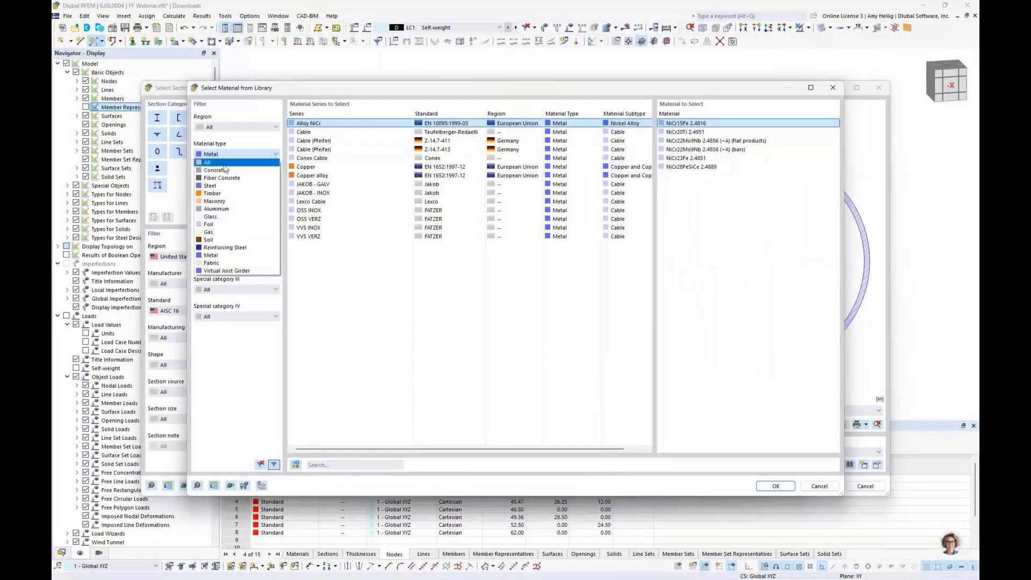
left_click(217, 186)
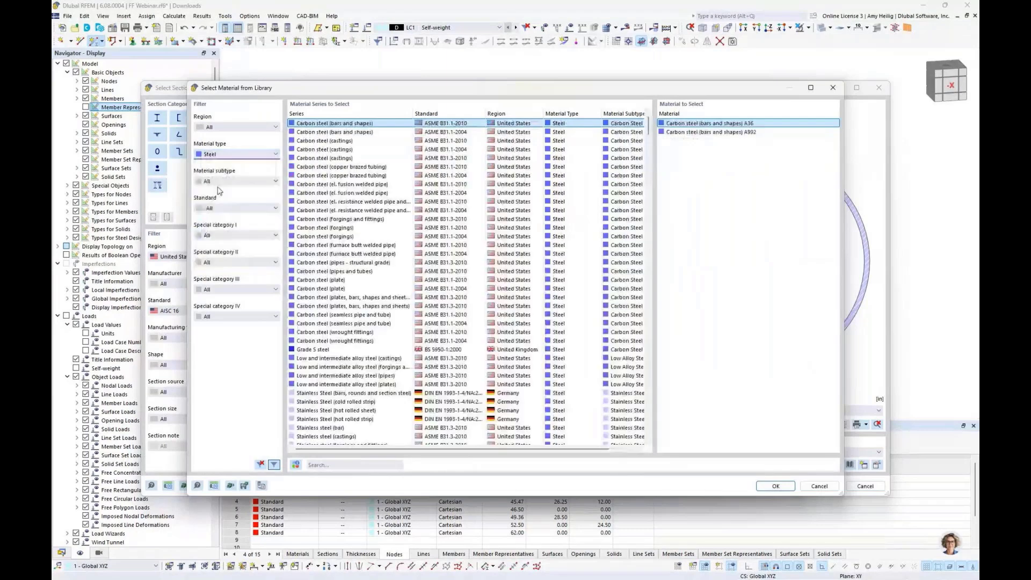
left_click(231, 208)
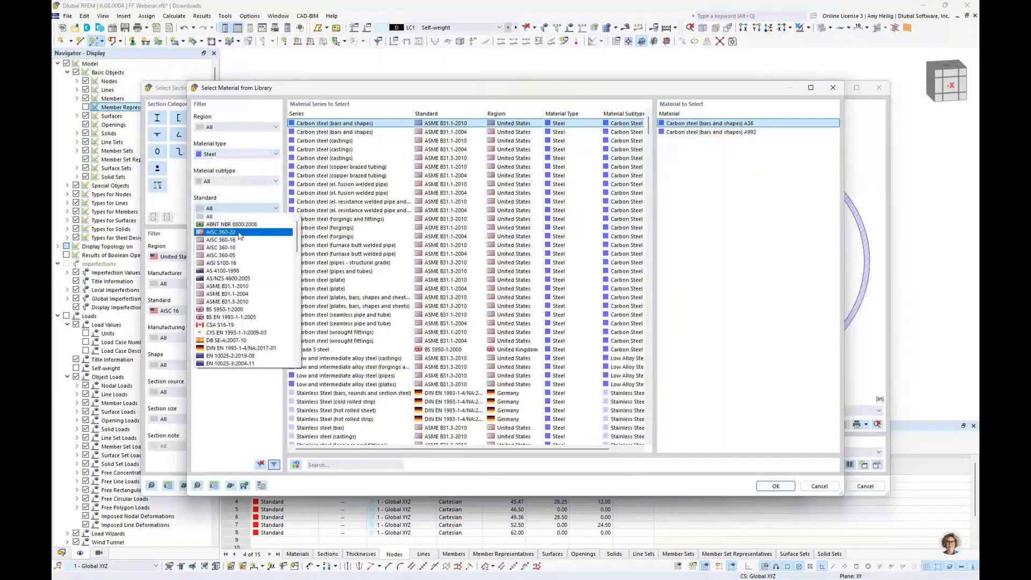
left_click(239, 233)
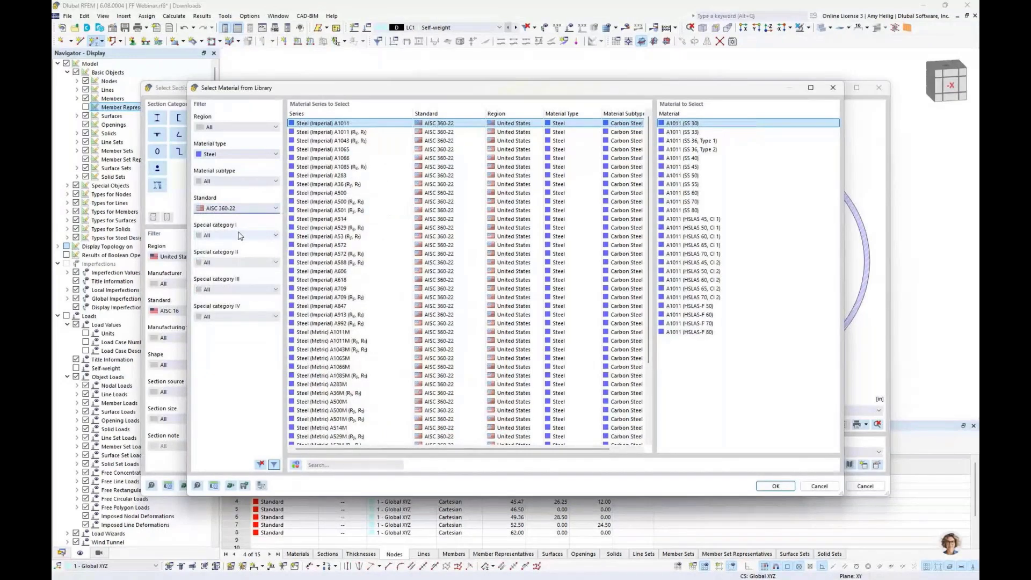
left_click(330, 201)
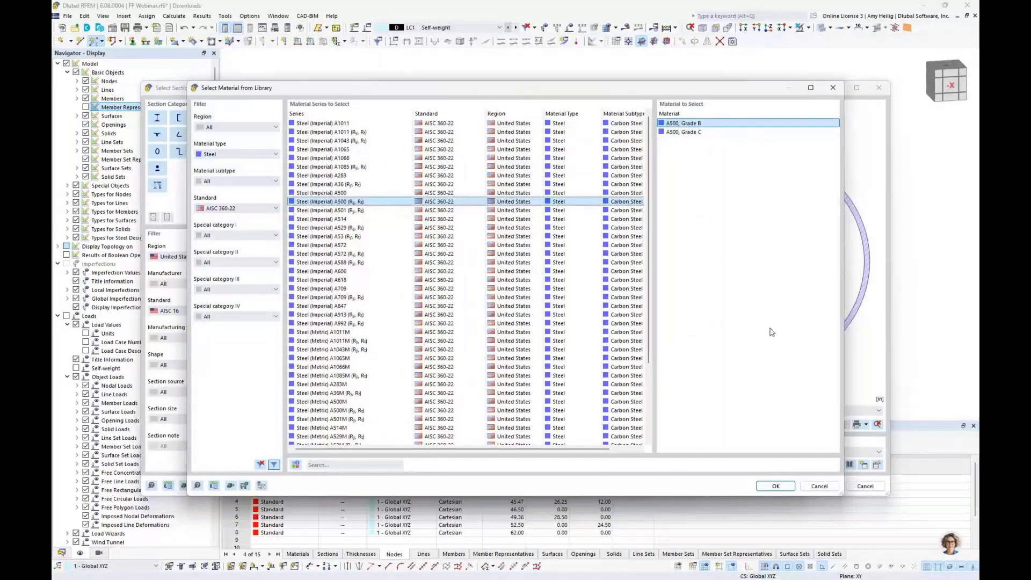
left_click(776, 486)
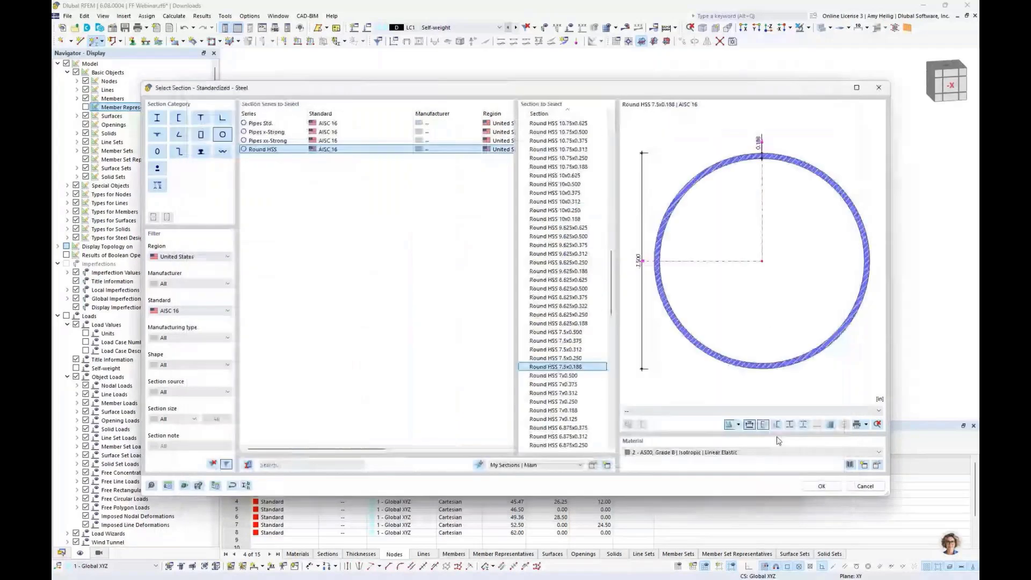
left_click(821, 486)
left_click(737, 482)
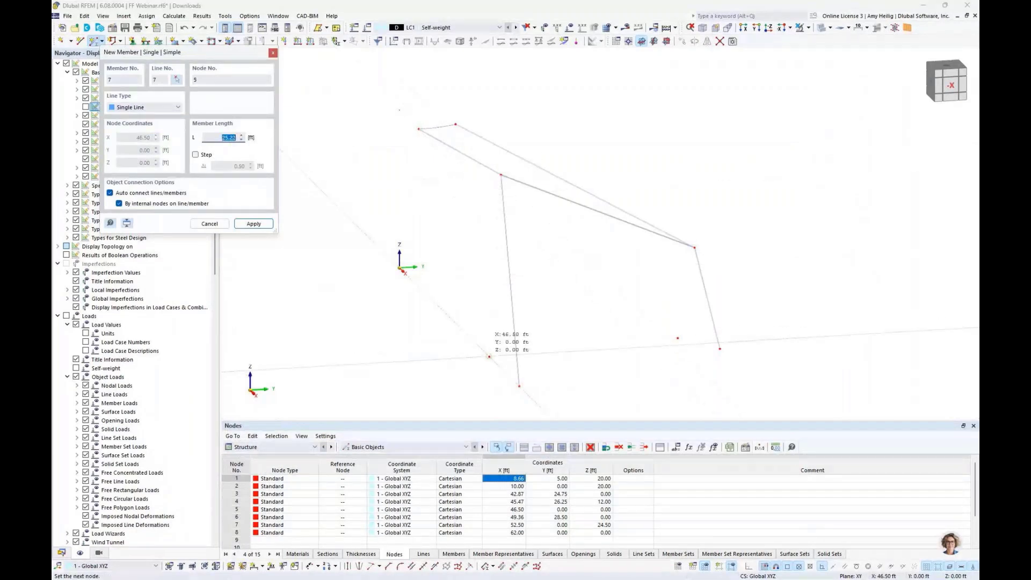
Draw the two straight beam columns between nodes 5 and 7 and between nodes 3 and 4
left_click(489, 356)
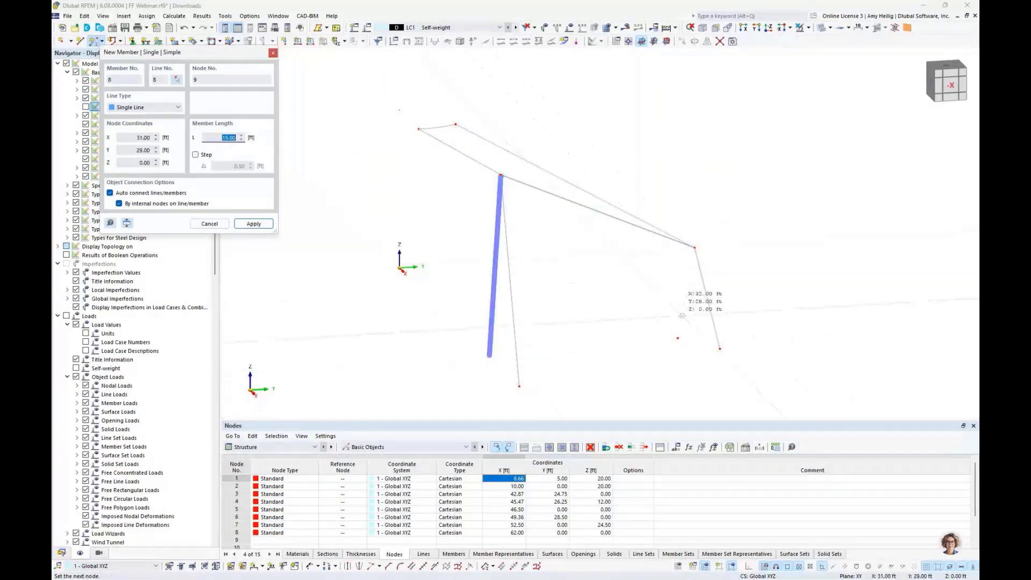
left_click(677, 337)
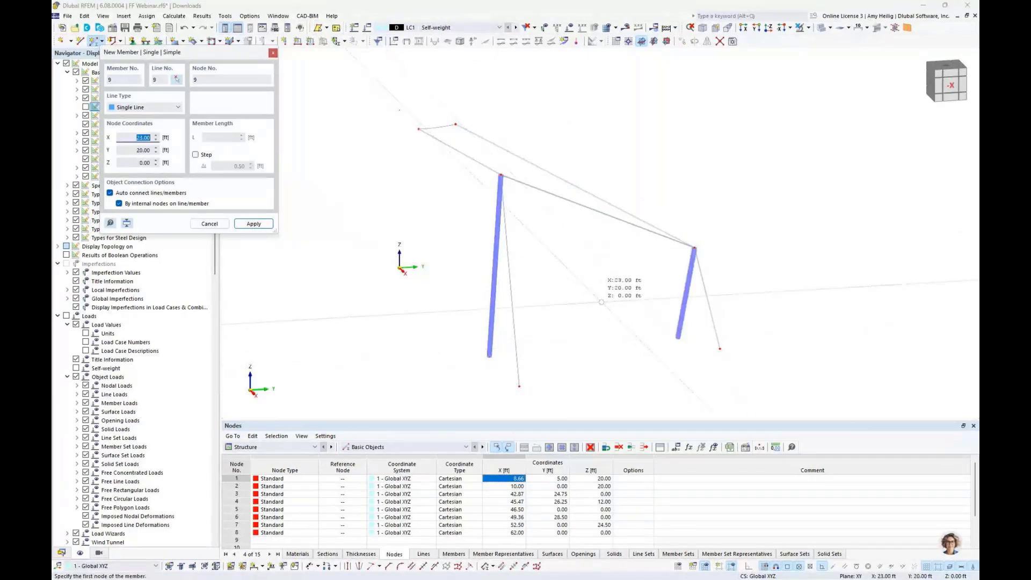
key("Escape")
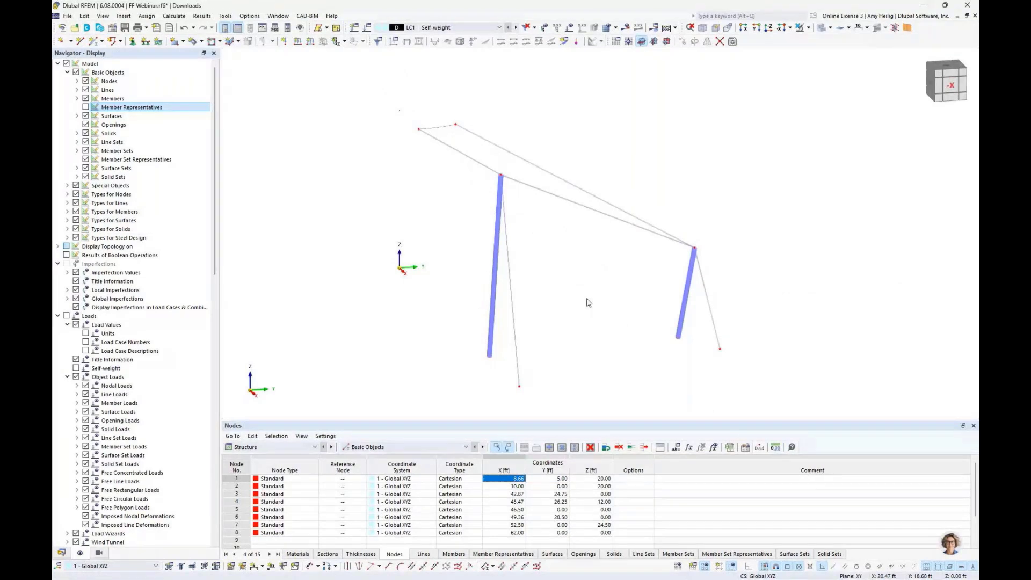
Start a new quadrangle surface and set its stiffness type to Membrane
middle_click_drag(601, 314, 568, 302)
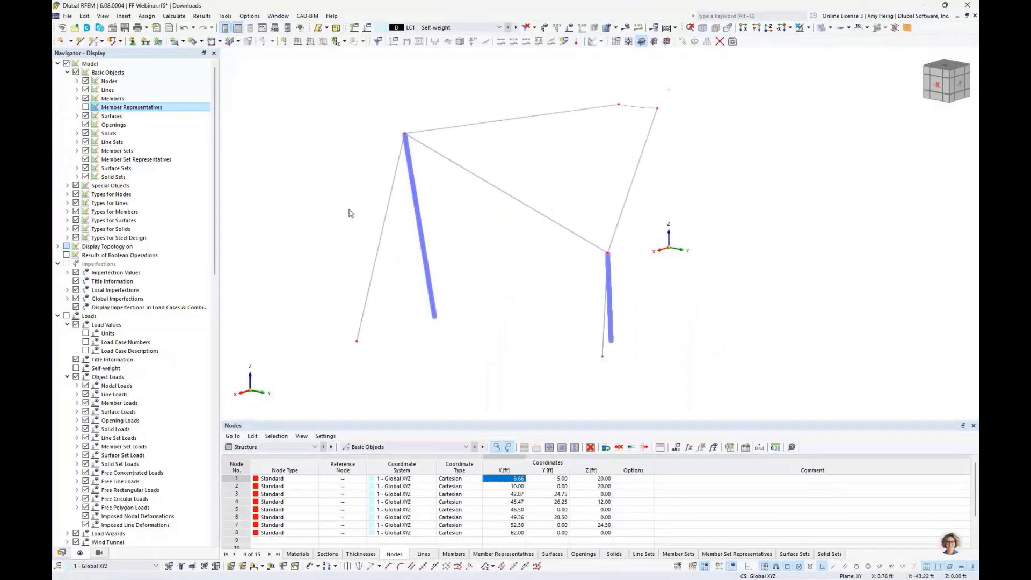
left_click(183, 43)
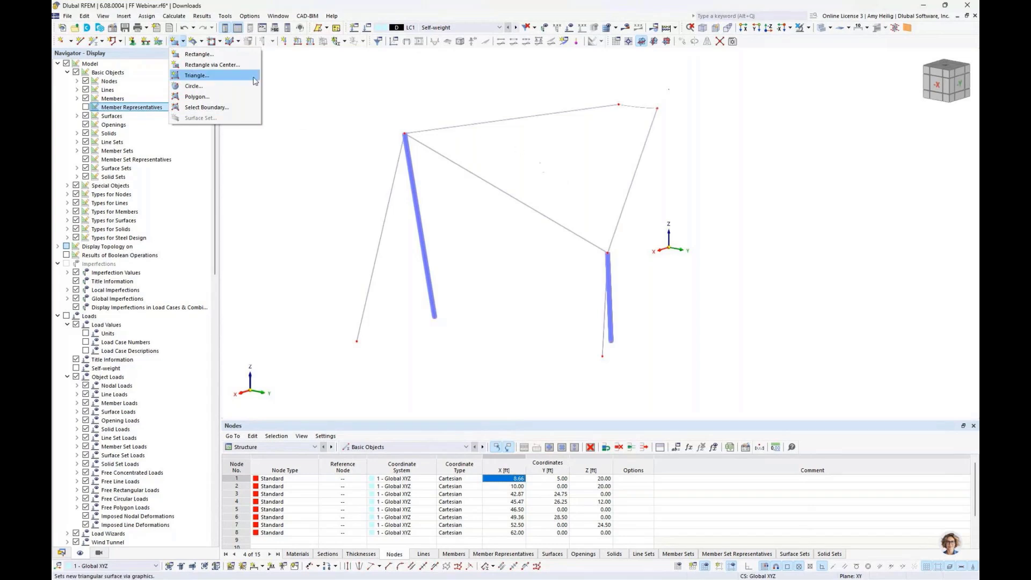
left_click(202, 43)
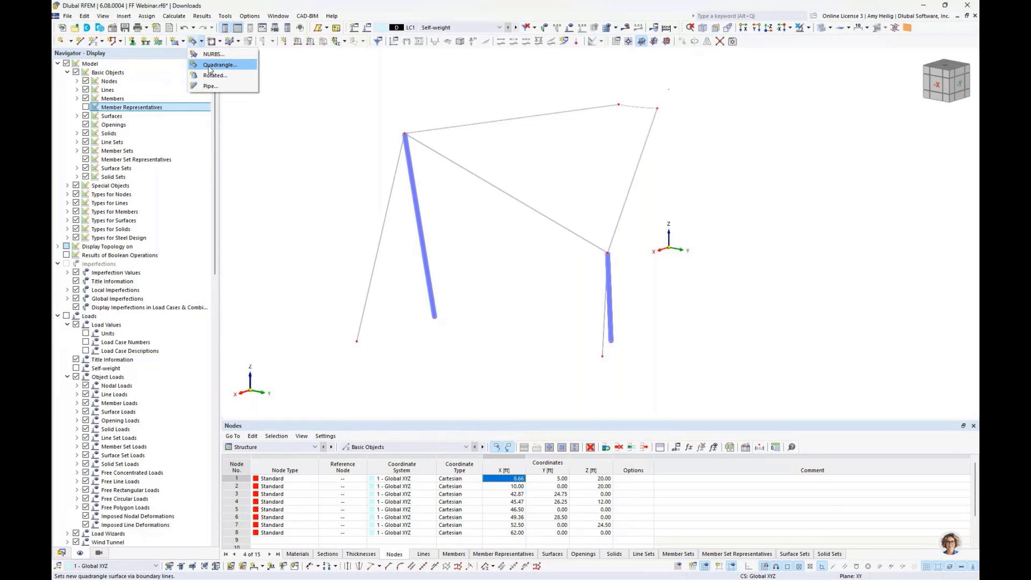
left_click(215, 65)
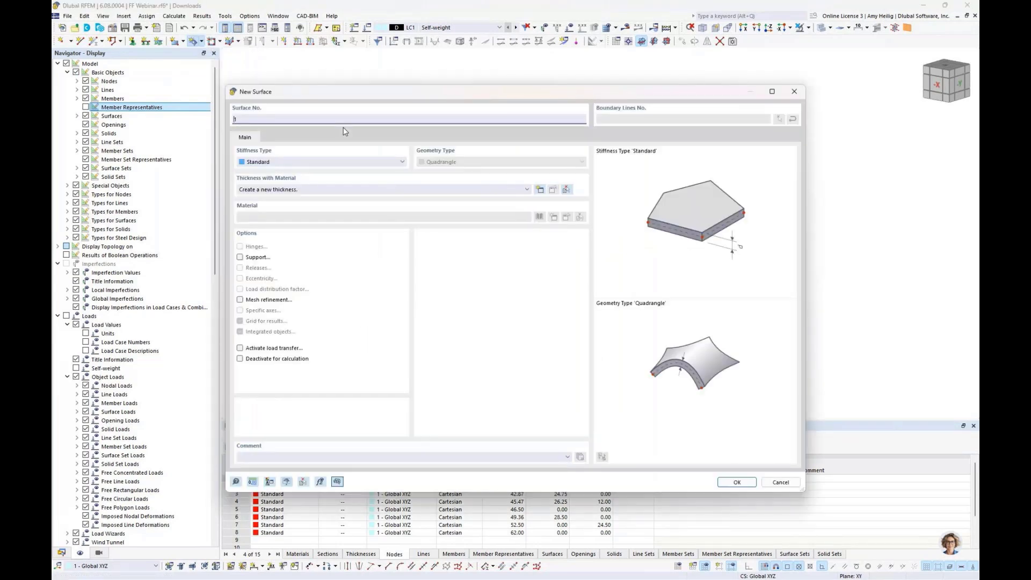
left_click(309, 162)
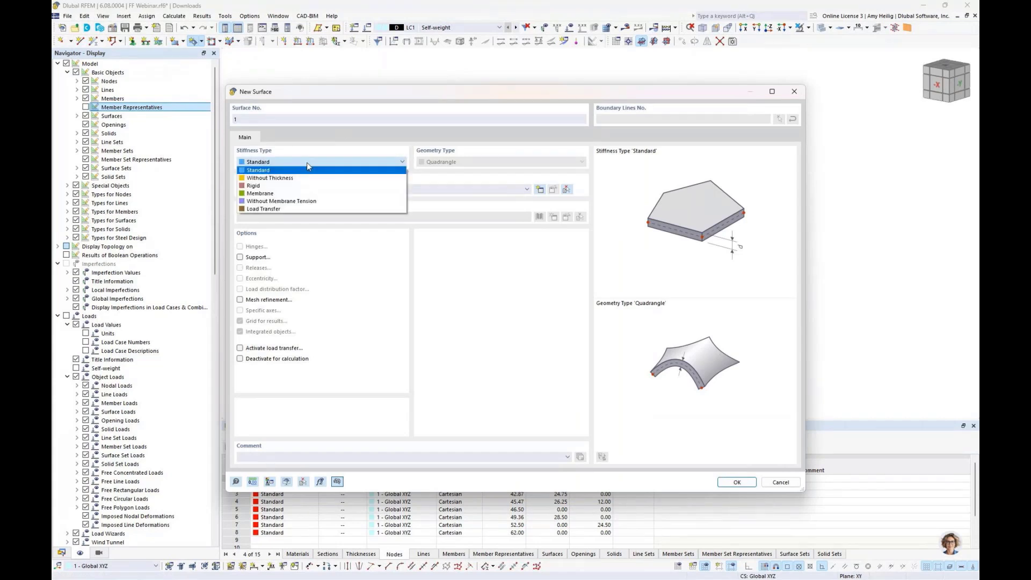
left_click(283, 195)
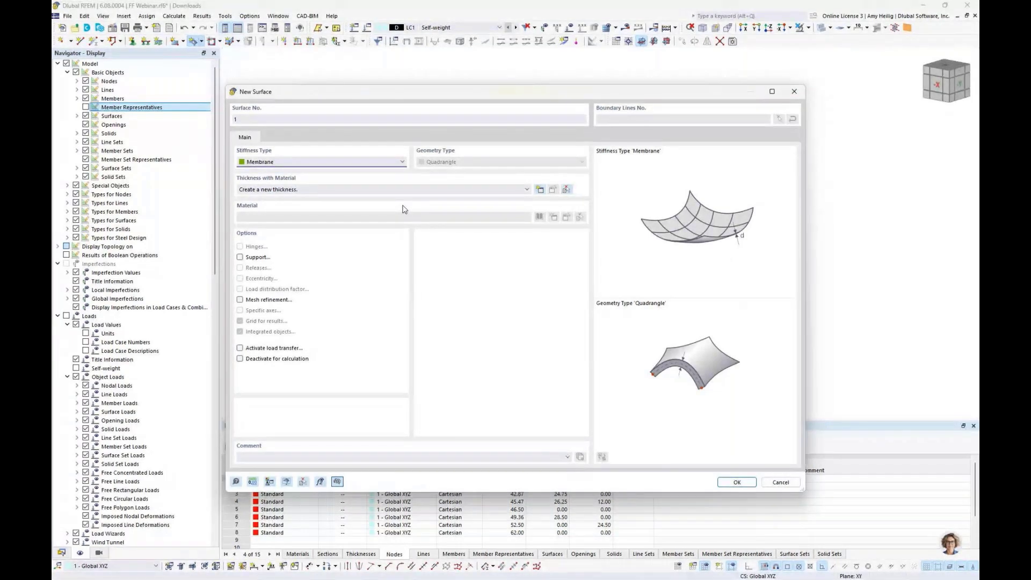
Create a new uniform thickness for the membrane surface and assign it the PES-PVC Typ I fabric from the material library
left_click(539, 190)
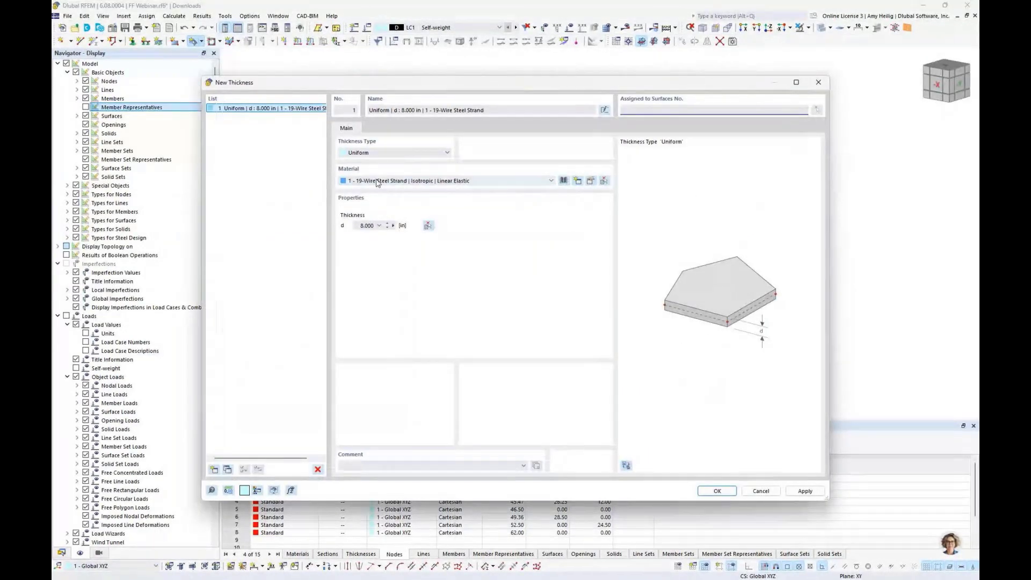
left_click(564, 183)
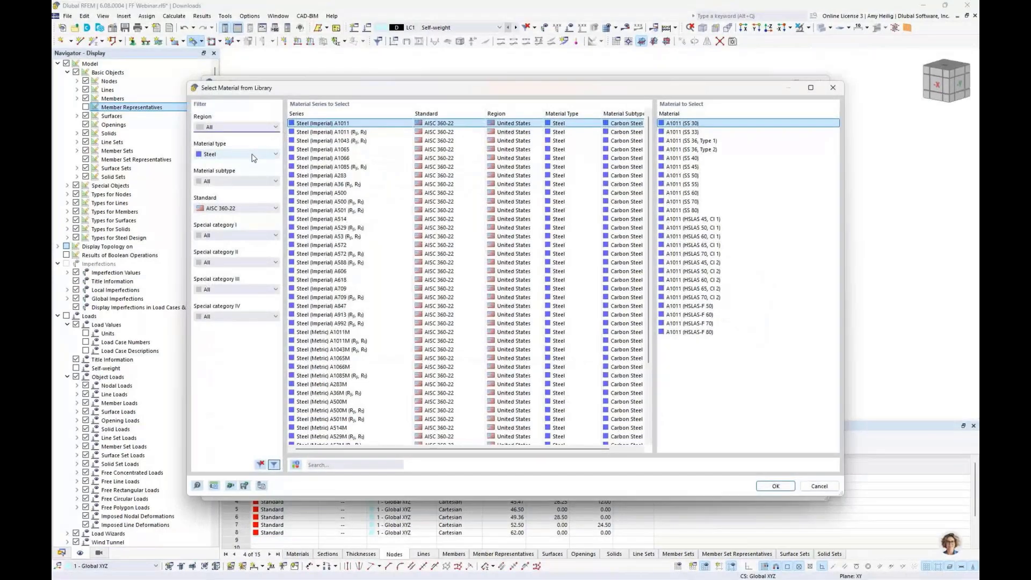
left_click(258, 154)
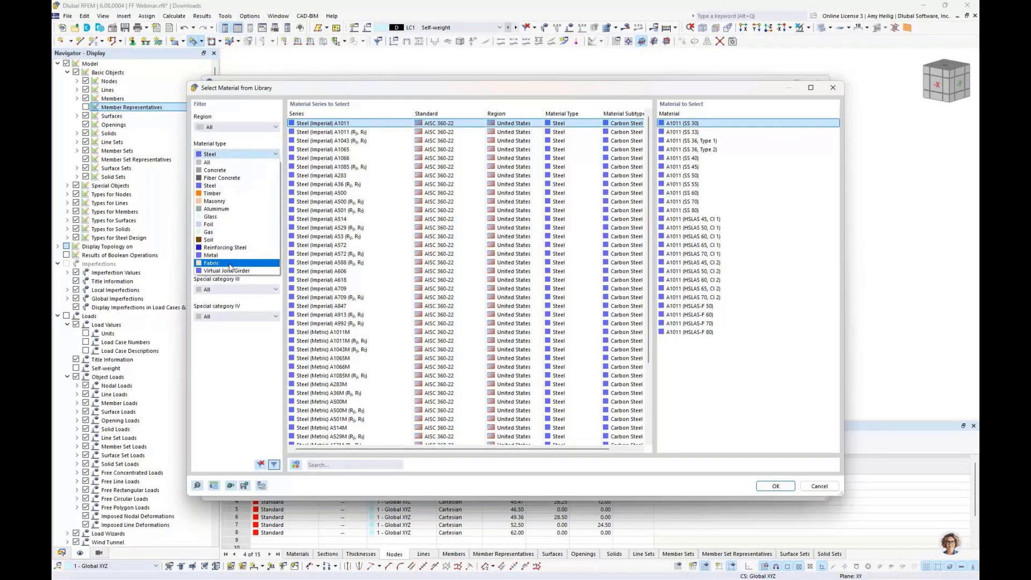
left_click(229, 264)
left_click(317, 133)
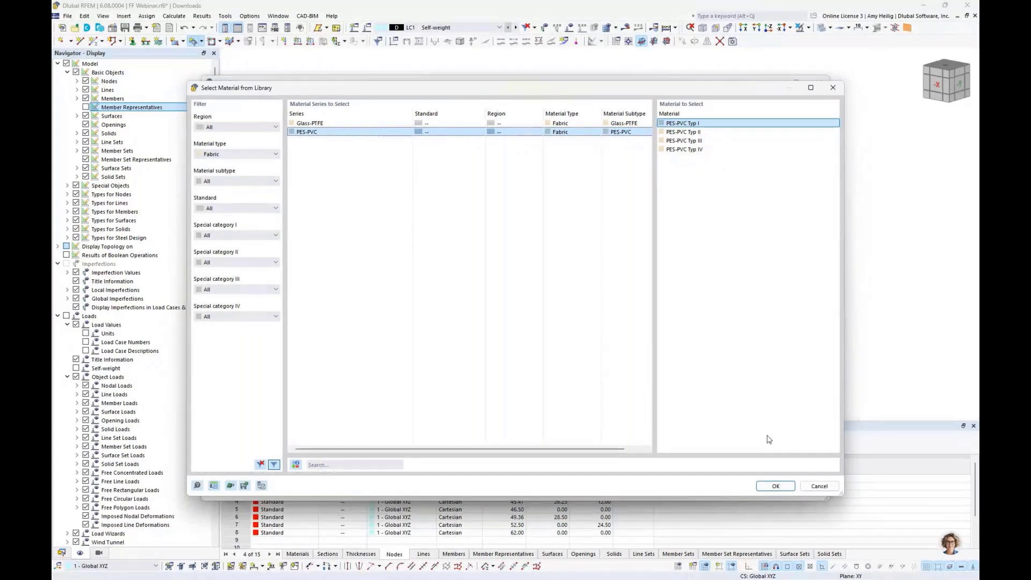
left_click(768, 487)
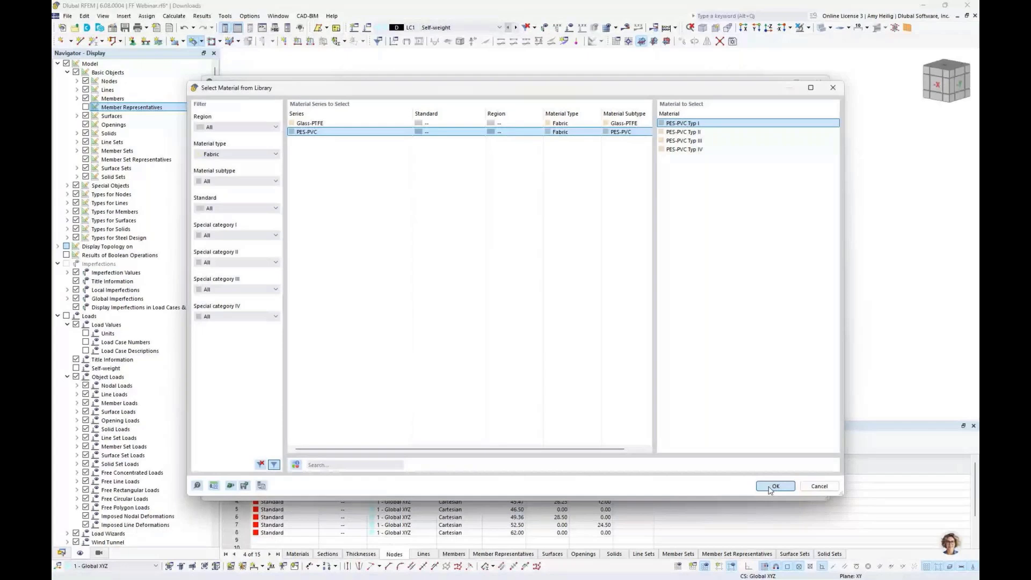
left_click(773, 486)
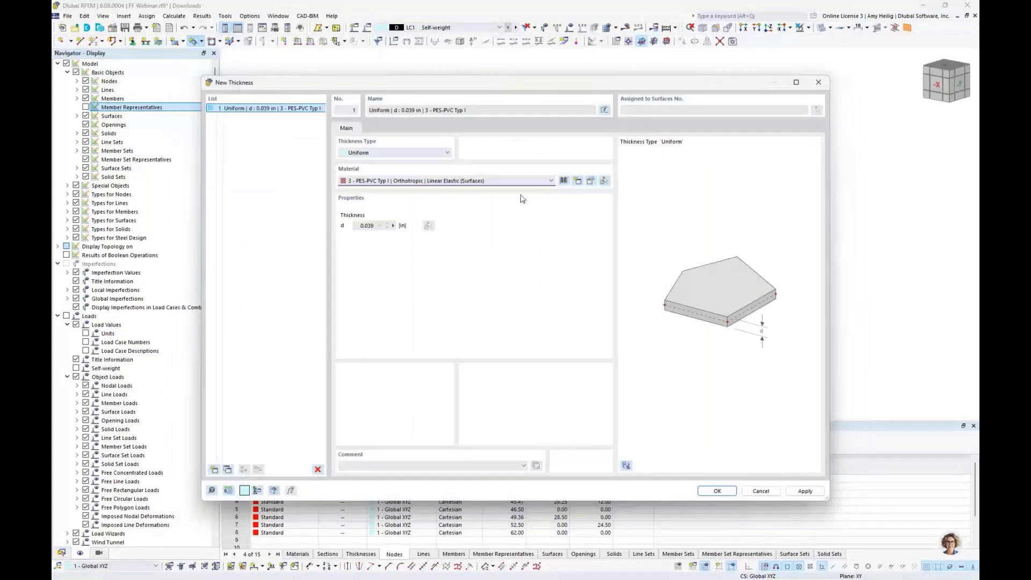
Make the PES-PVC Typ I fabric user-defined to inspect its material values, and discard the change
left_click(591, 181)
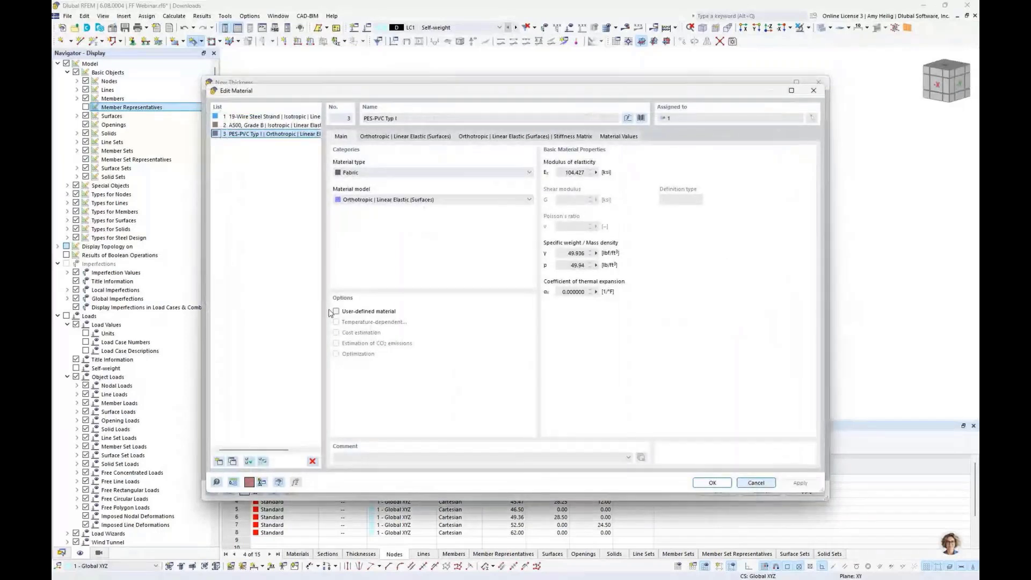
left_click(335, 312)
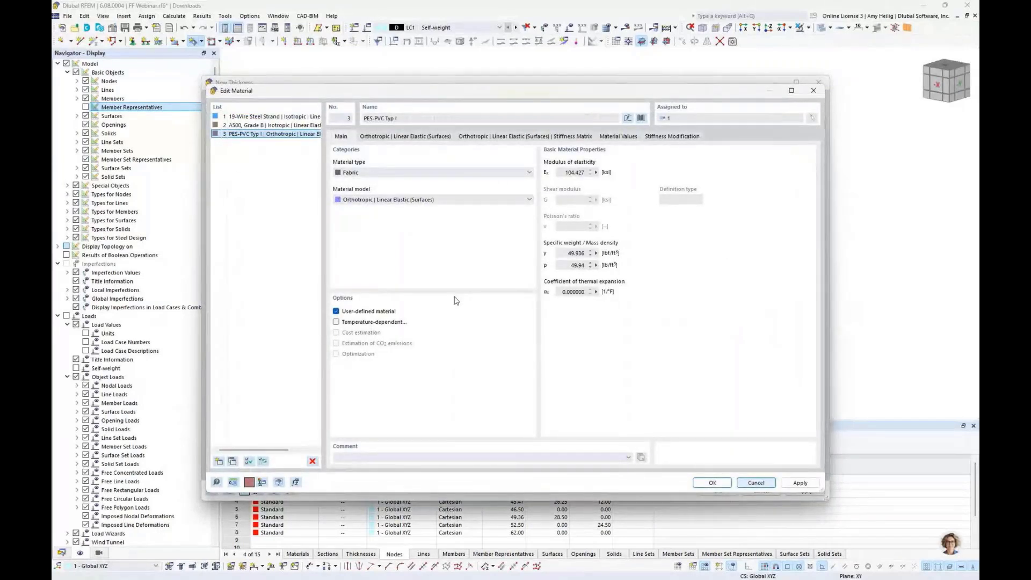
left_click(608, 137)
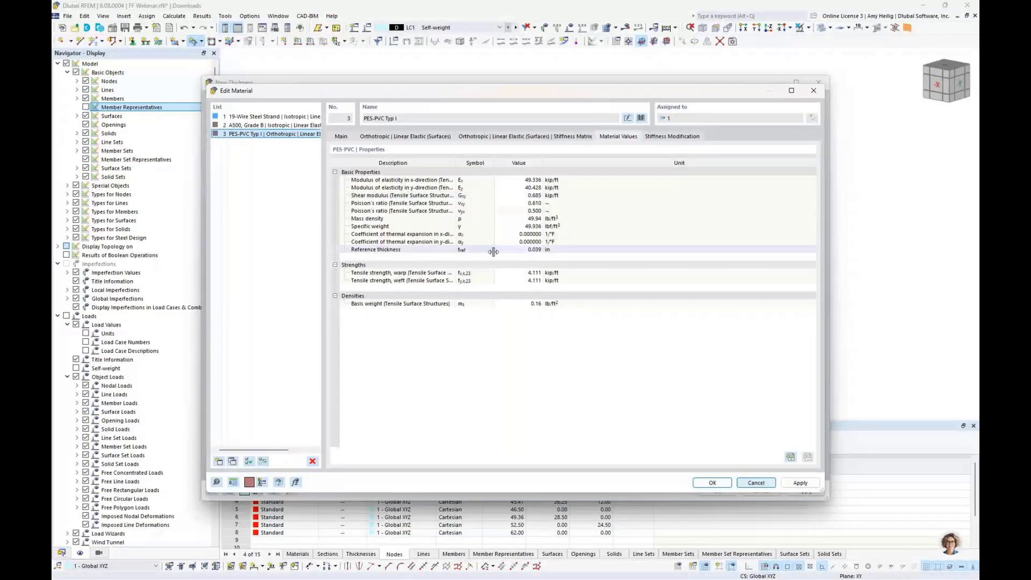
left_click(746, 485)
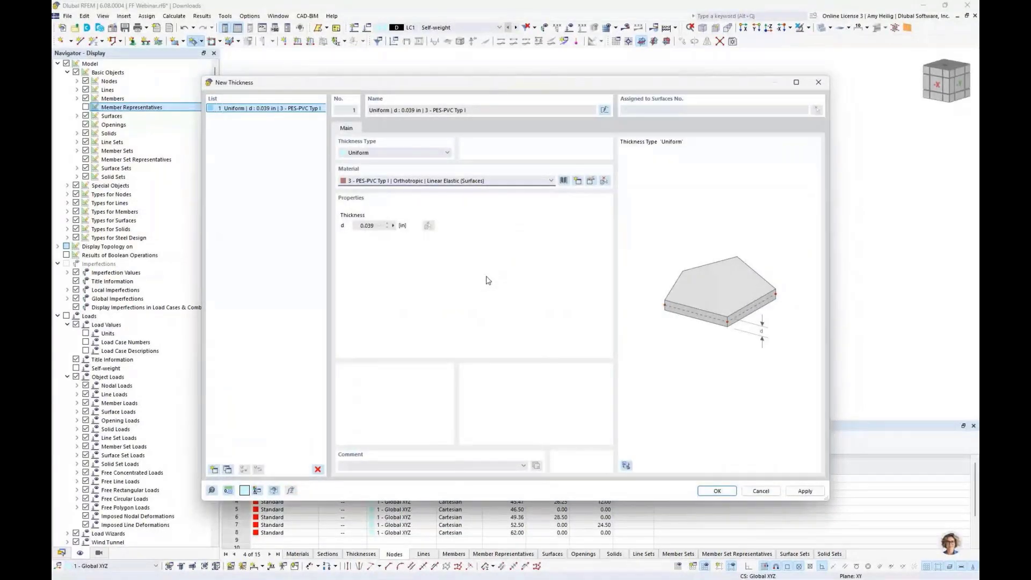
Try the Orthotropic | Fabric | Nonlinear Elastic (Surfaces) model on PES-PVC Typ I and switch to its explanation in the PowerPoint slide show
left_click(590, 181)
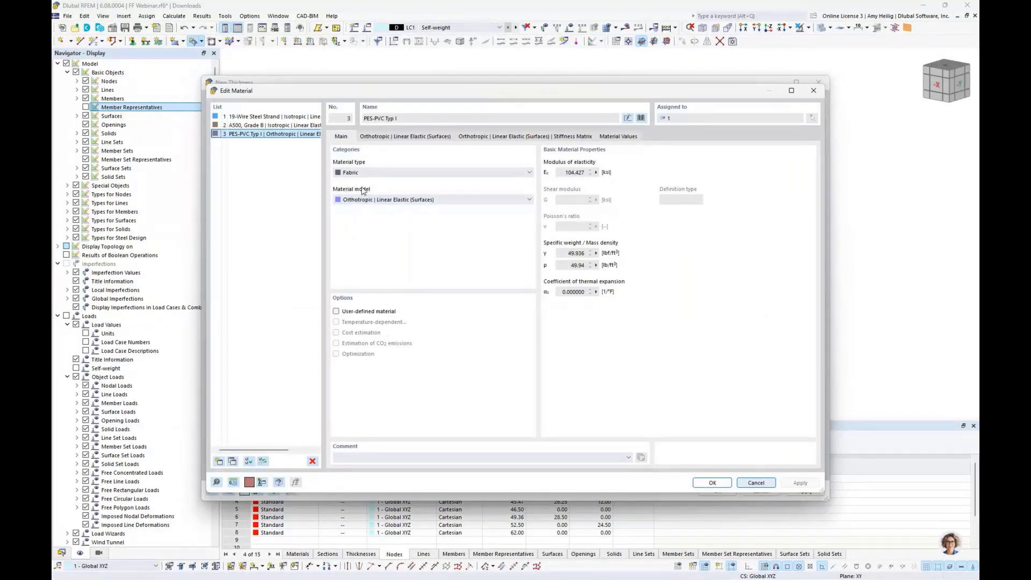
left_click(374, 199)
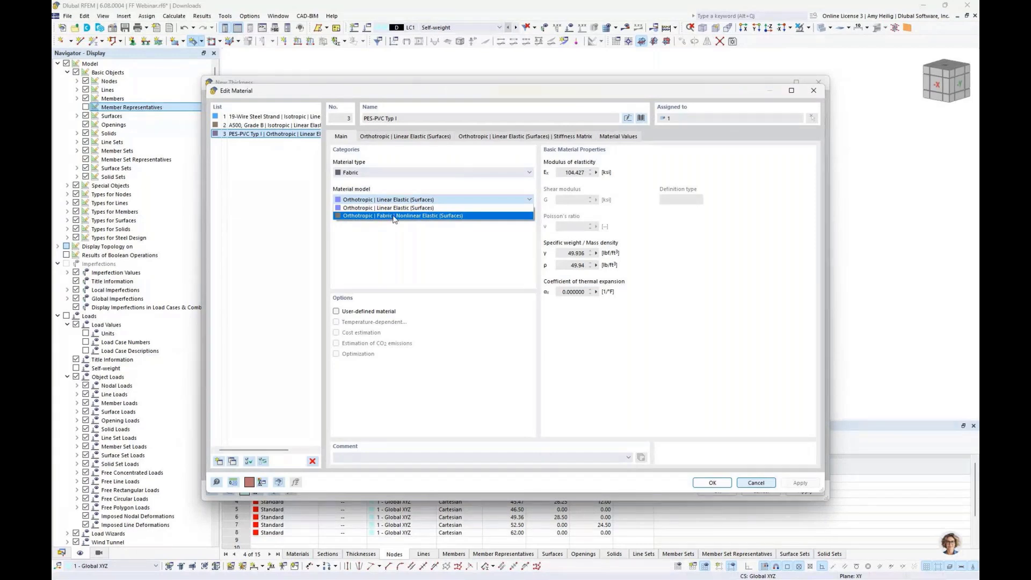
left_click(402, 216)
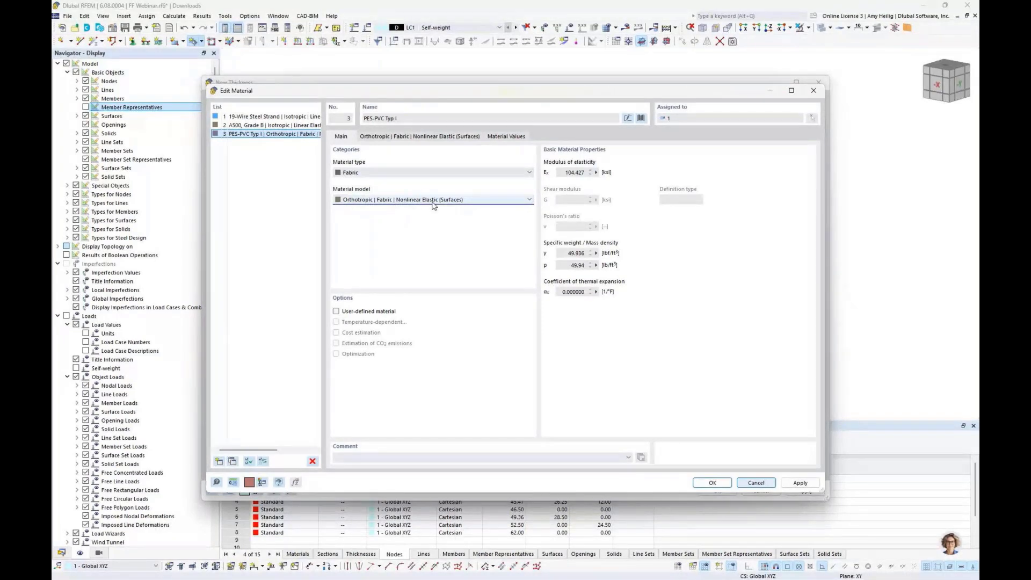
left_click(448, 137)
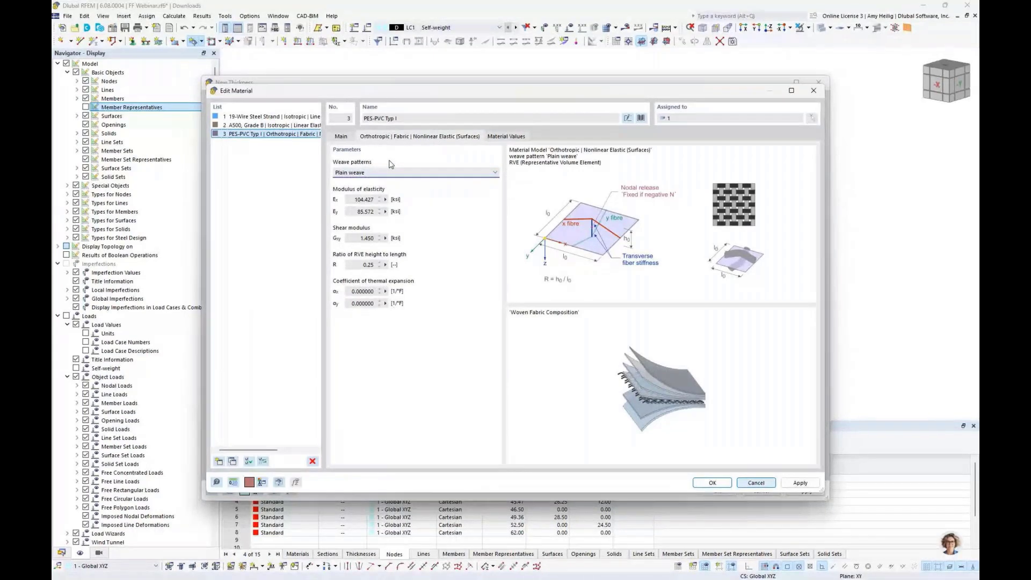
key("super+Tab")
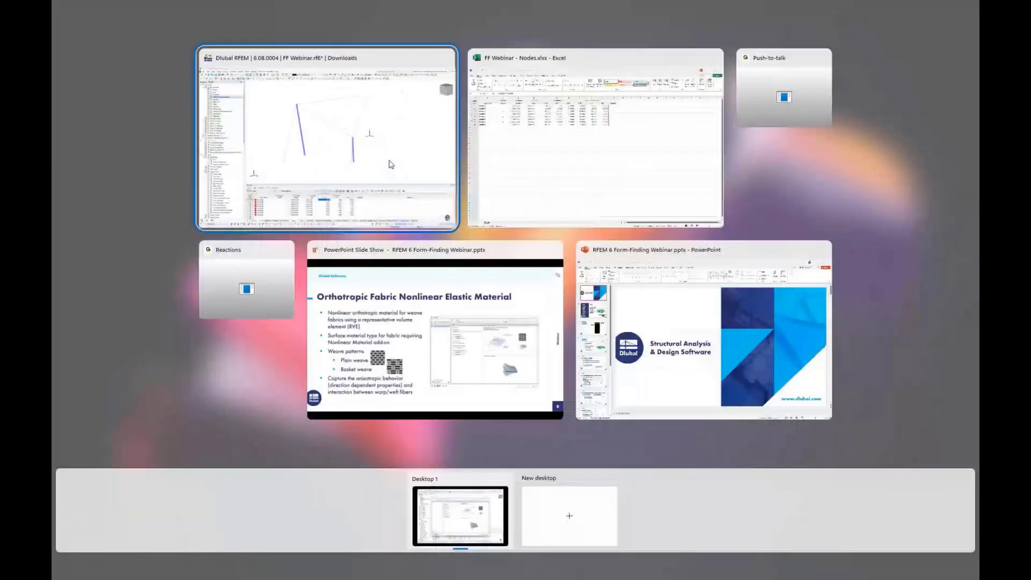
left_click(400, 305)
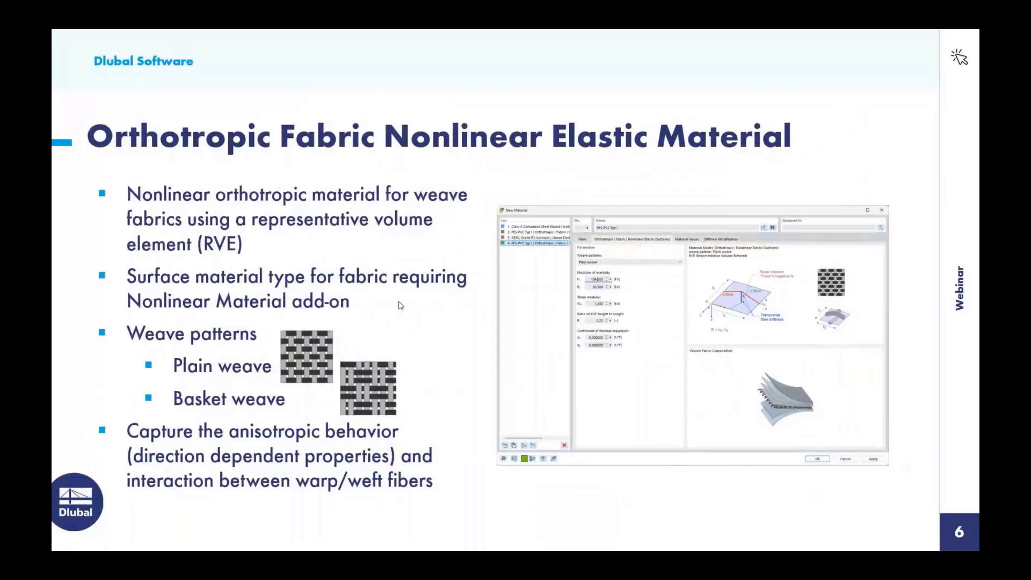
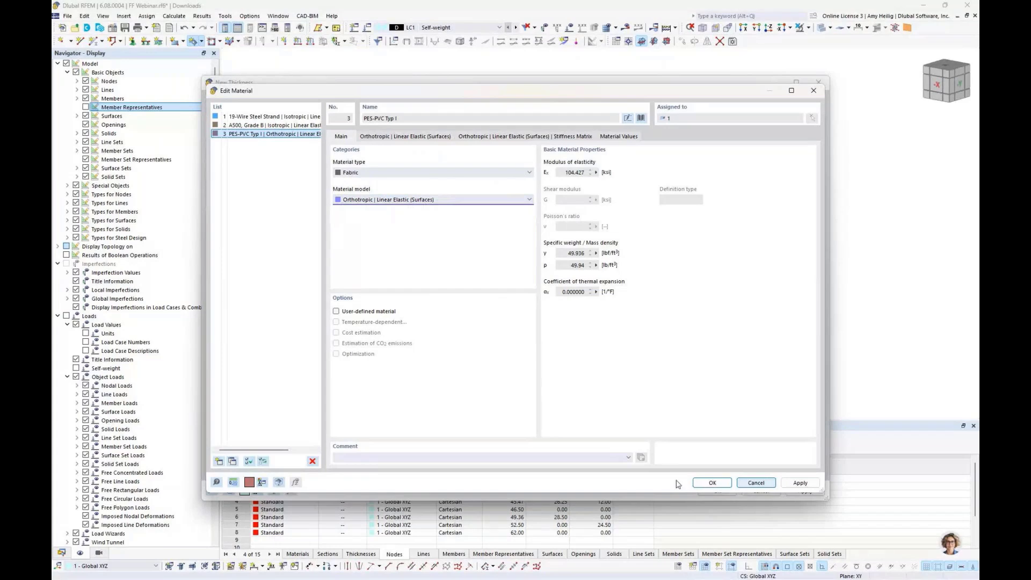
Accept the material, thickness and surface settings and create the quadrangle membrane surface from the upper boundary lines
left_click(712, 482)
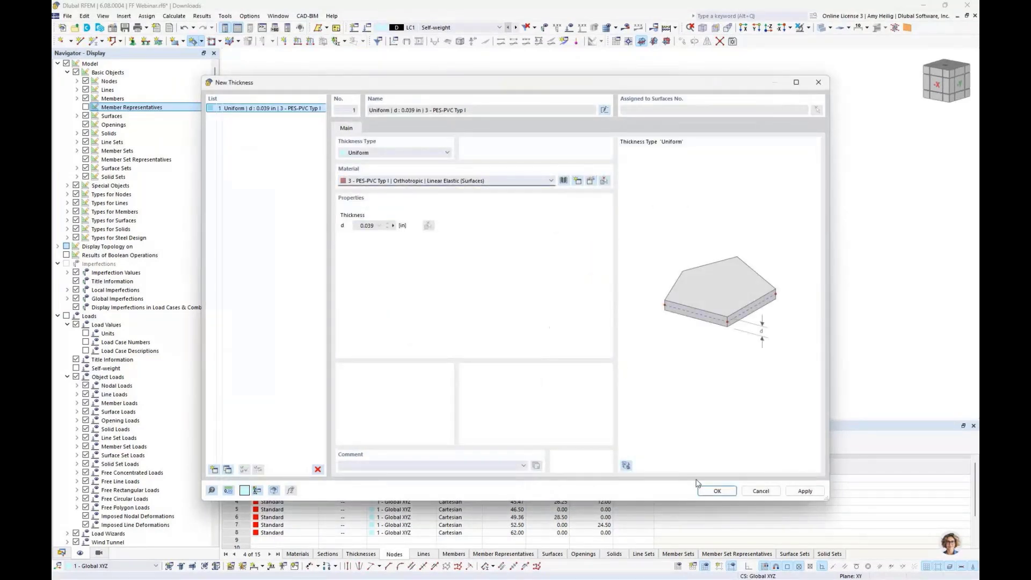
left_click(717, 491)
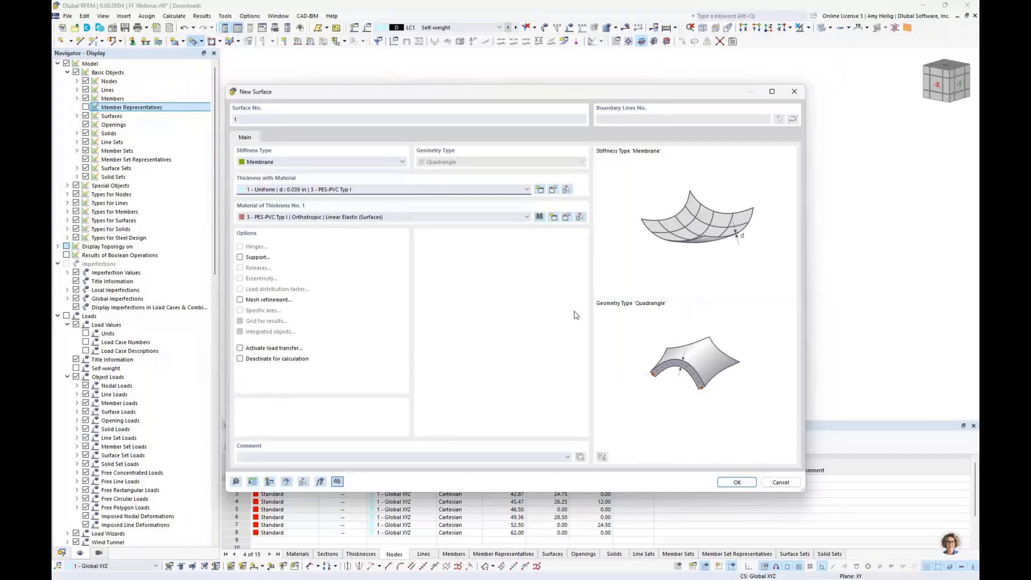
left_click(737, 481)
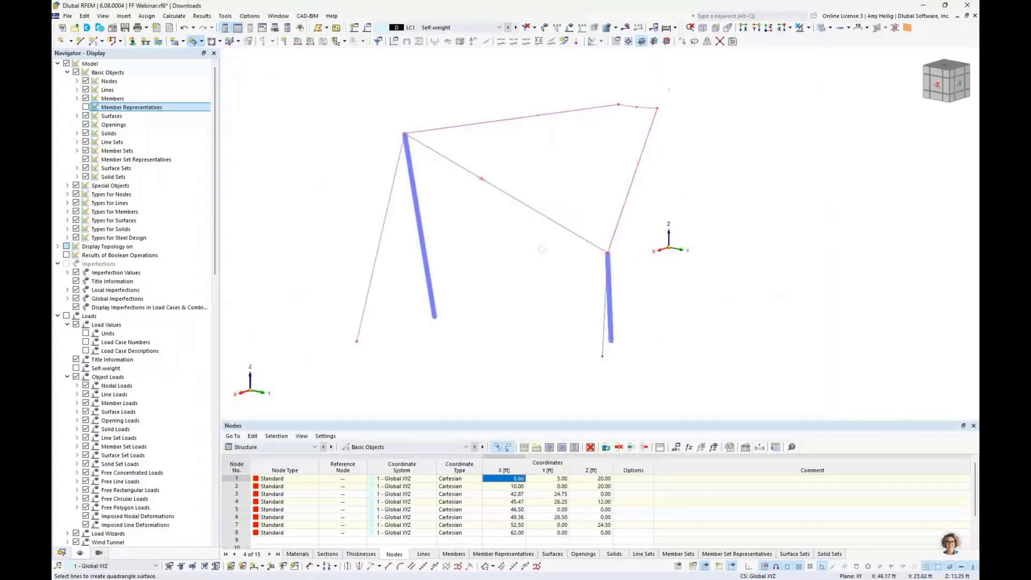
left_click(588, 241)
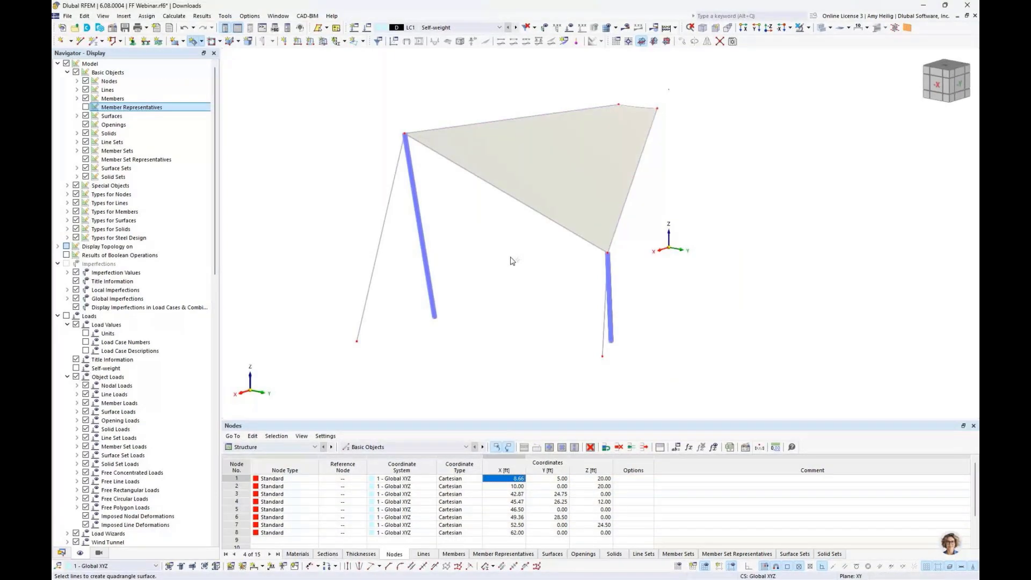
key("Escape")
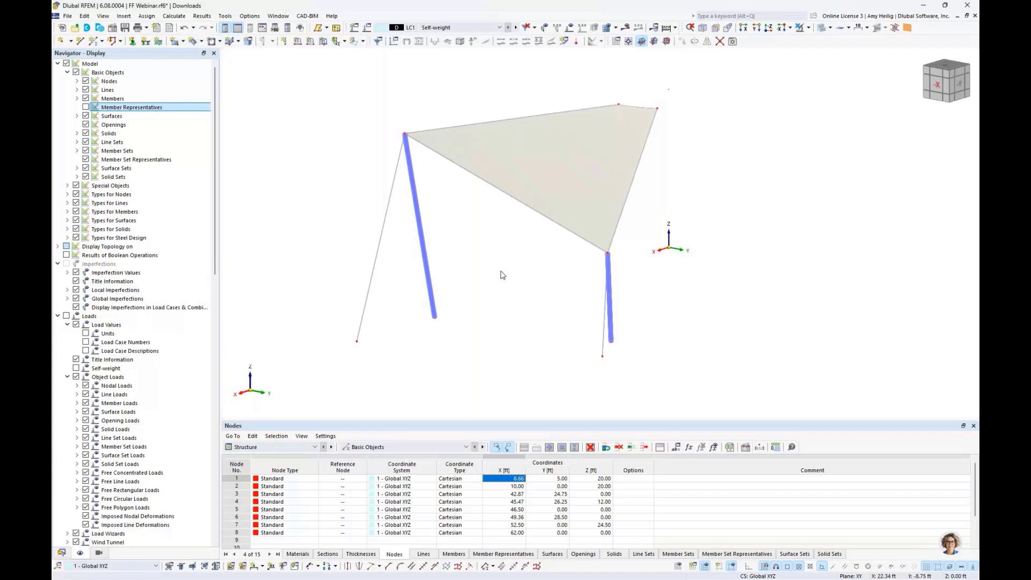
Assign the Hinged nodal support to the four base nodes of the columns and cables
scroll(502, 275, "down", 2)
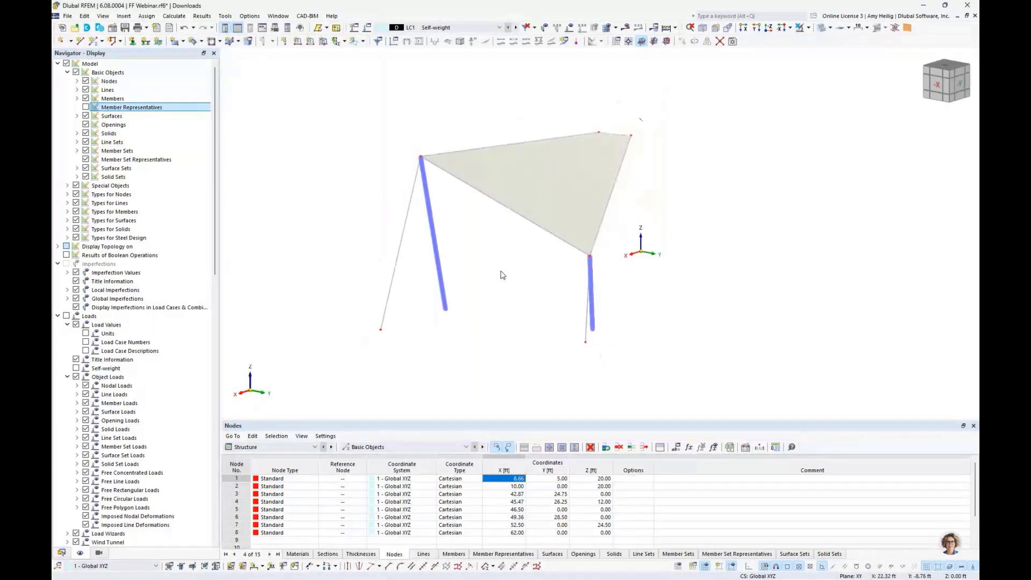
middle_click_drag(502, 272, 601, 279, "ctrl")
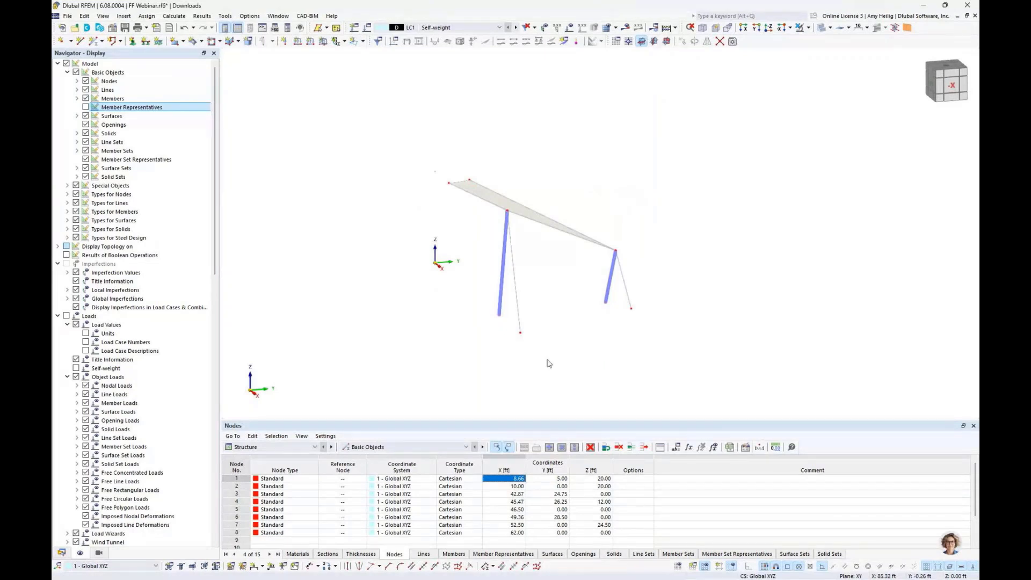
left_click(132, 42)
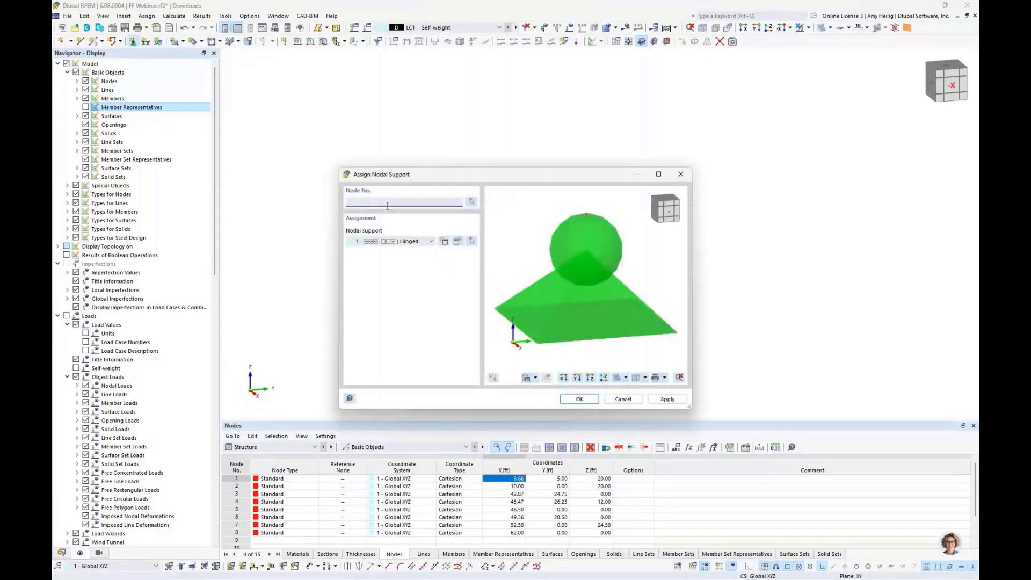
left_click(411, 242)
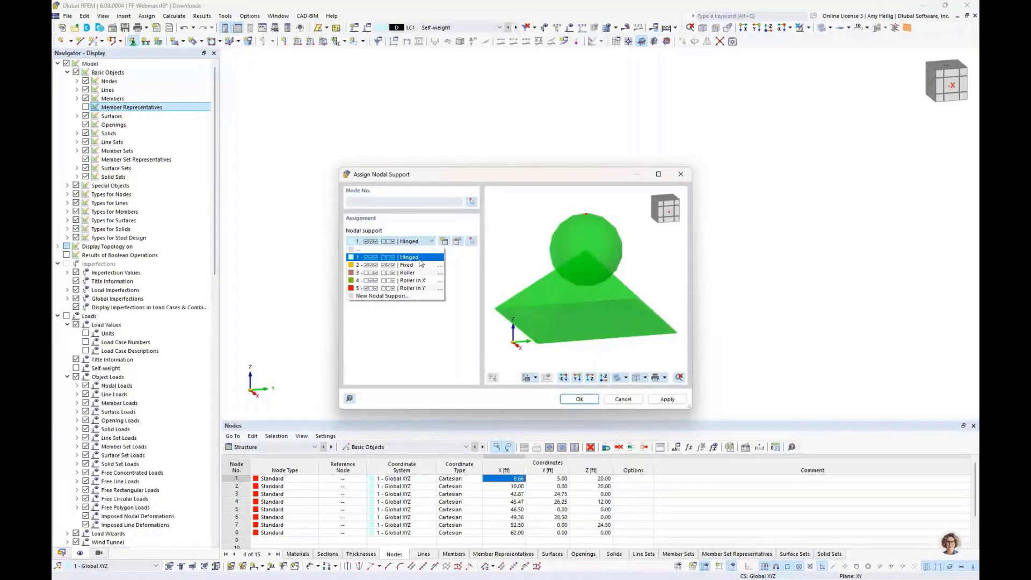
left_click(427, 260)
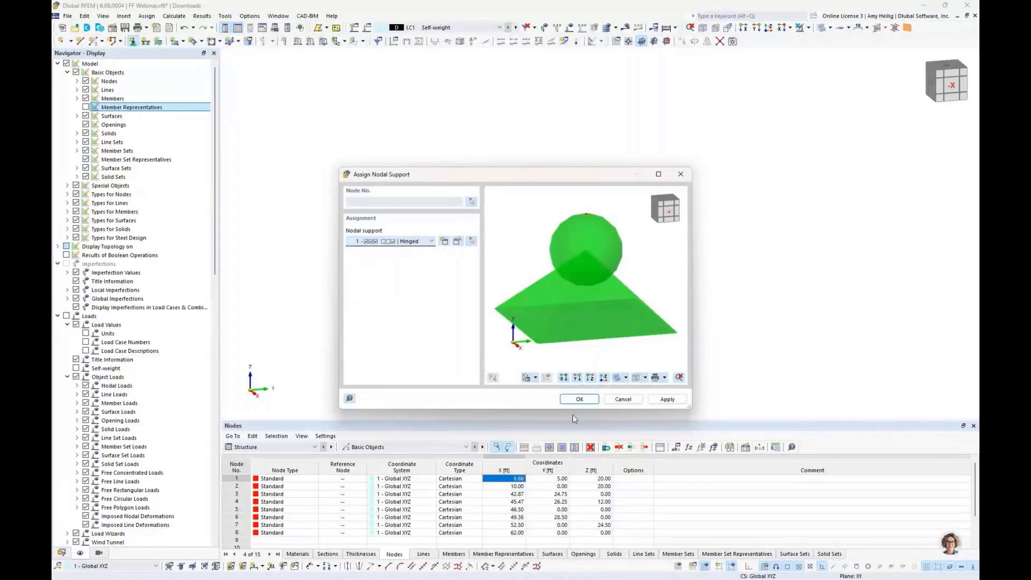
left_click(579, 399)
left_click_drag(476, 285, 670, 367)
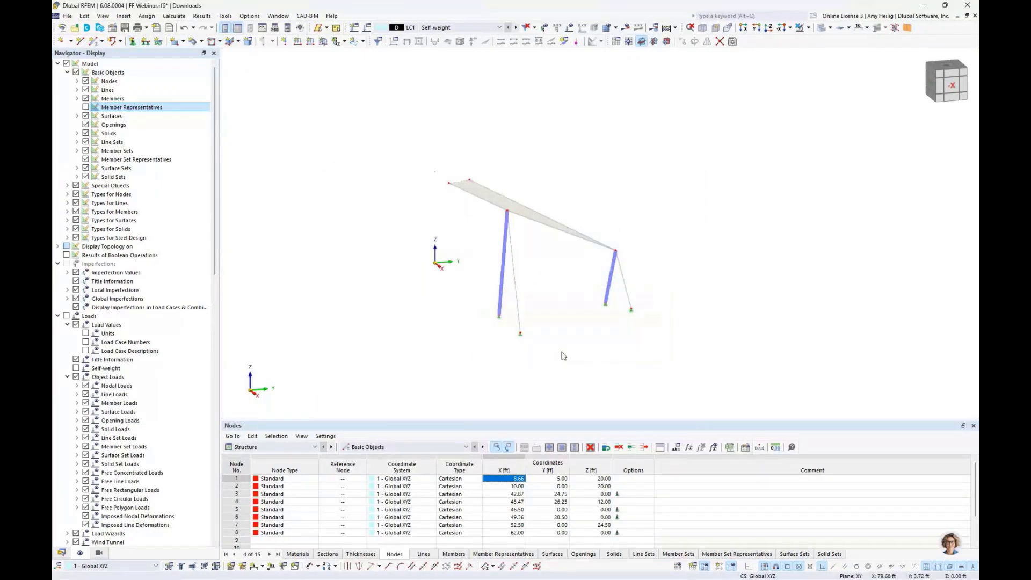
Adjust the display size of the nodal support symbols
scroll(524, 340, "up", 2)
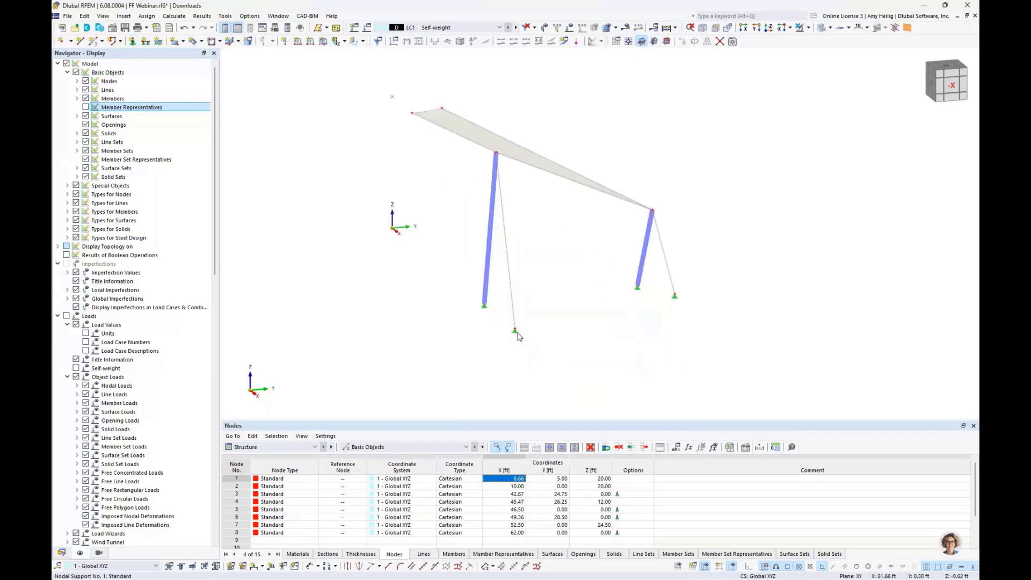
right_click(516, 334)
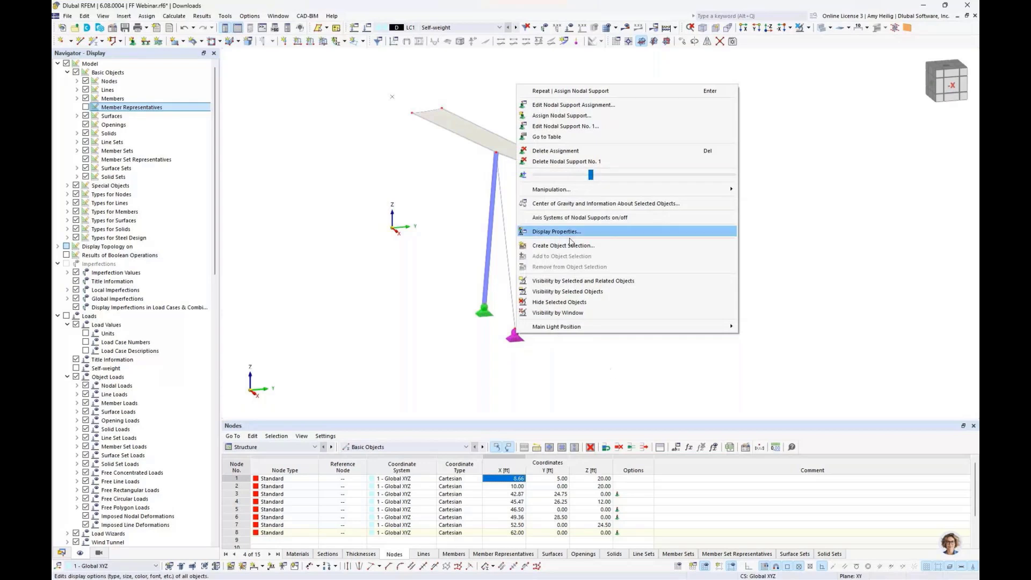
mouse_move(591, 175)
left_mouse_down()
mouse_move(568, 173)
mouse_move(588, 174)
left_mouse_up()
left_click(622, 364)
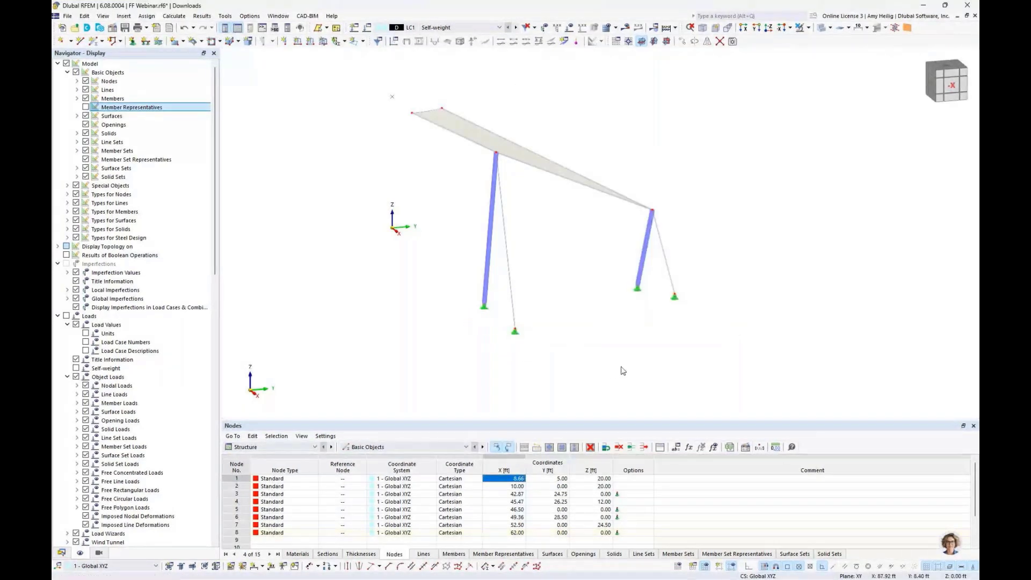
Mirror the whole structure as a copy about the global XZ plane through the point 0, 0, 0
middle_click_drag(623, 371, 551, 358, "ctrl")
left_click_drag(401, 157, 690, 376)
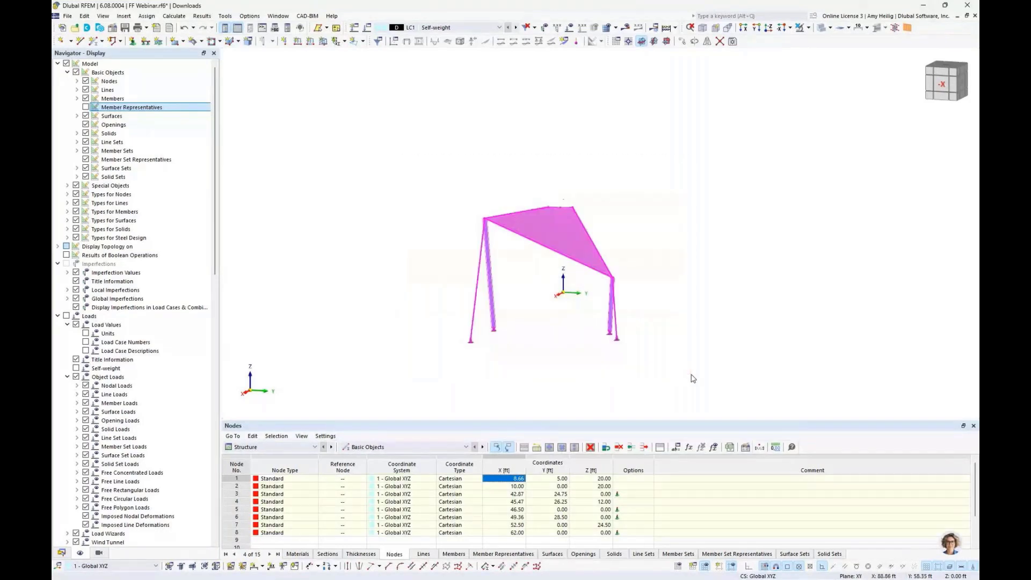
left_click(707, 42)
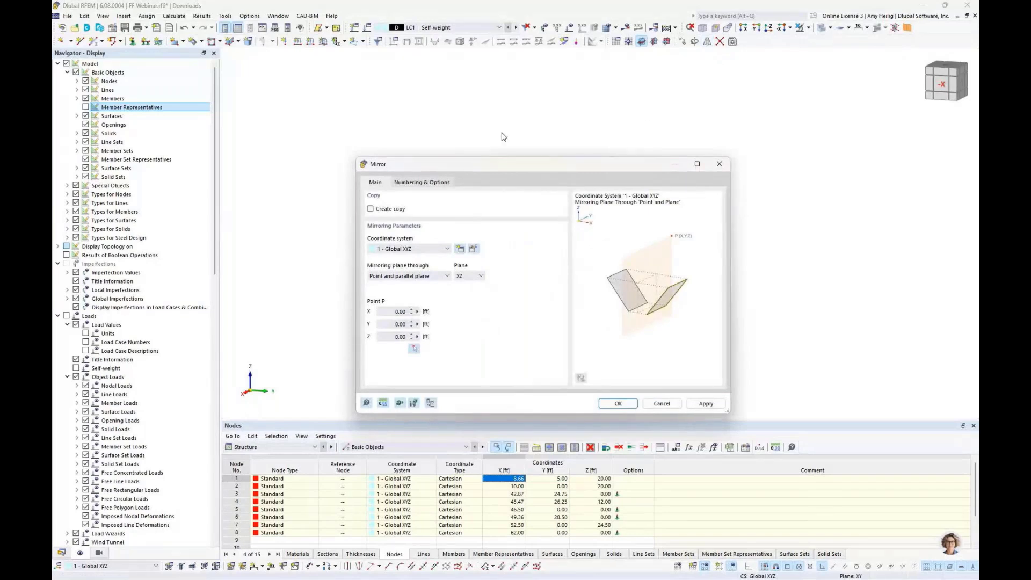
left_click(371, 211)
left_click(618, 404)
left_click(477, 361)
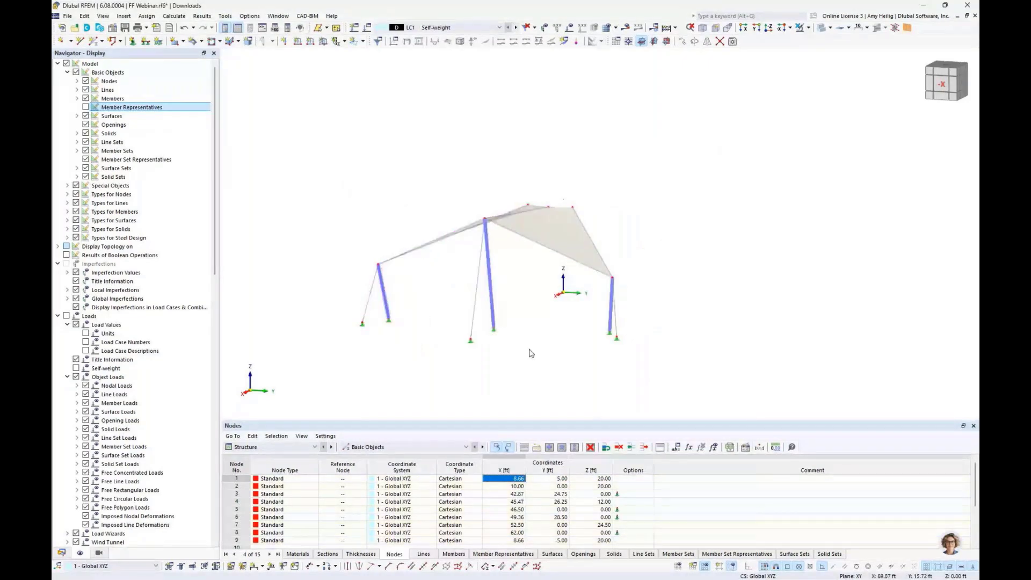
middle_click_drag(530, 352, 484, 373, "ctrl")
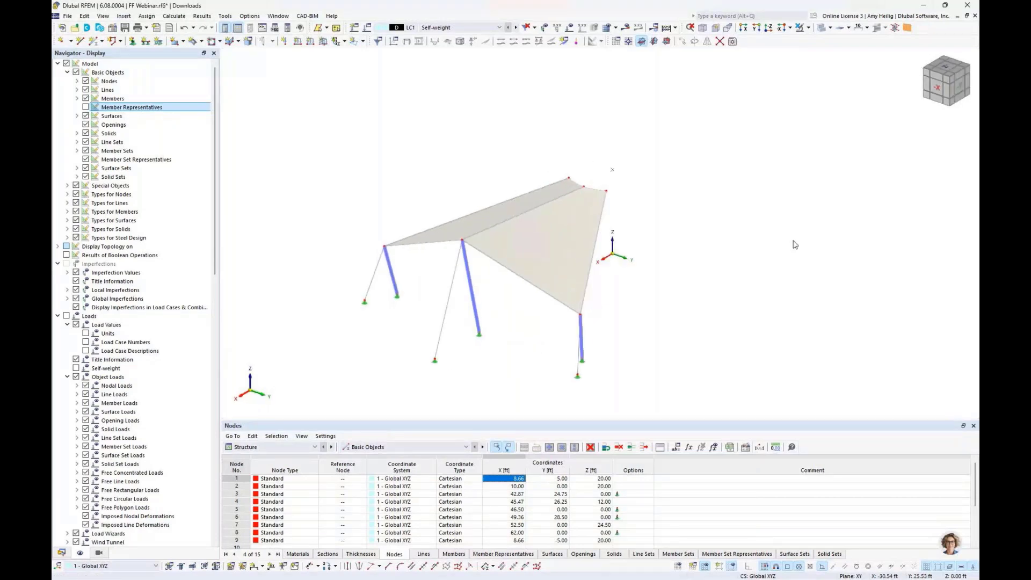
Turn on the local axis systems of the surfaces and display the model in transparent mode
mouse_move(604, 216)
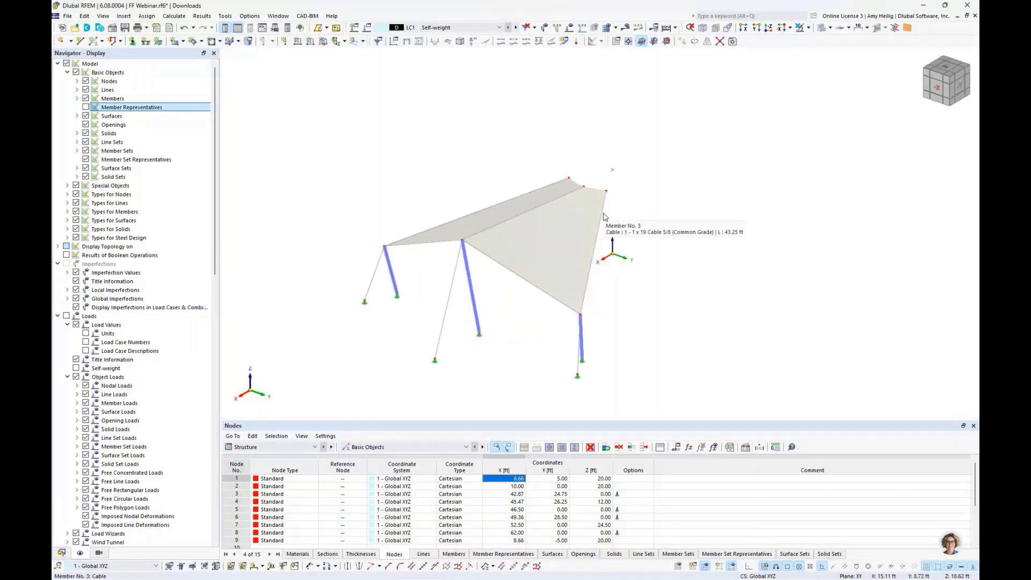
right_click(544, 235)
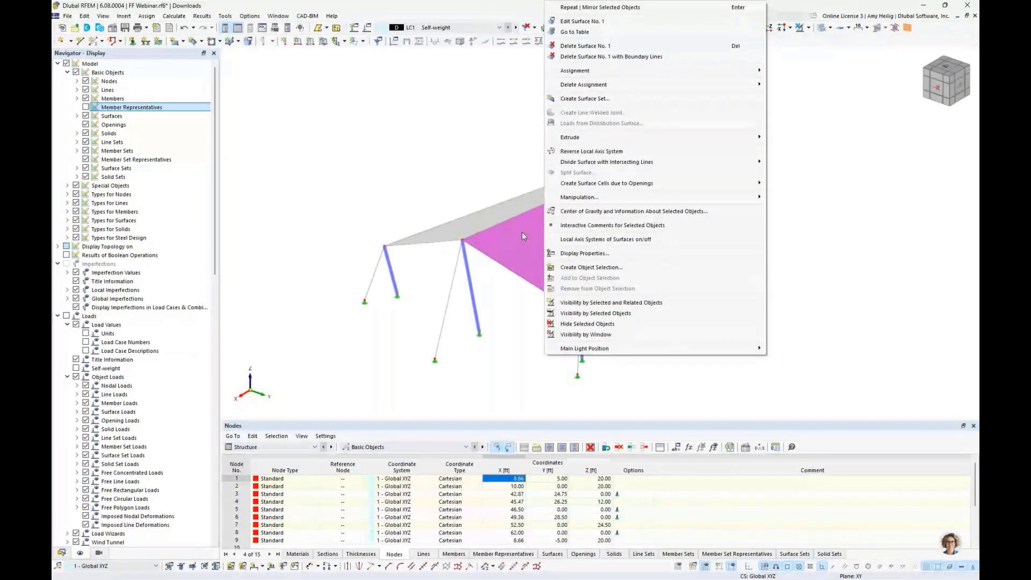
left_click(582, 239)
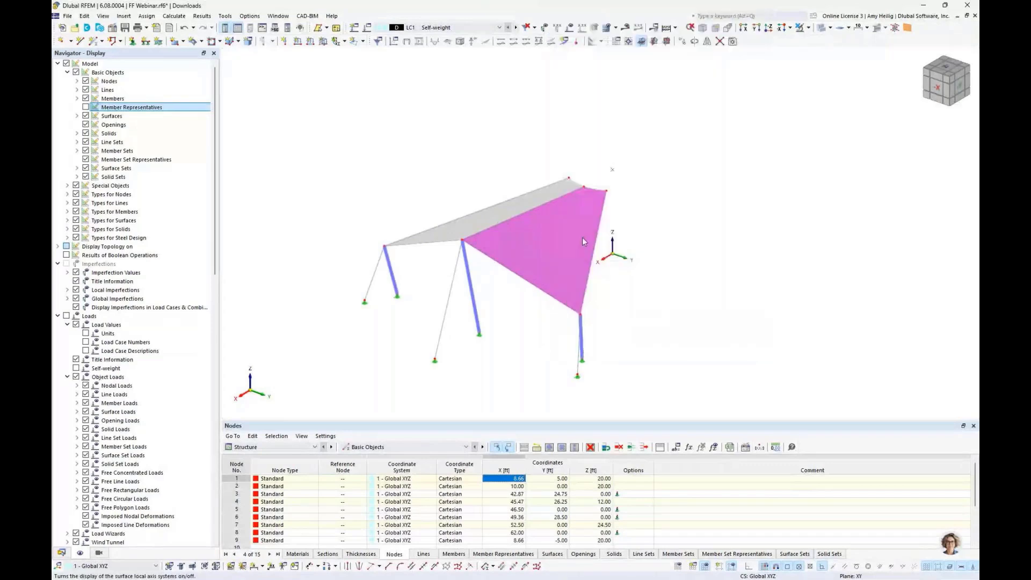
left_click(513, 315)
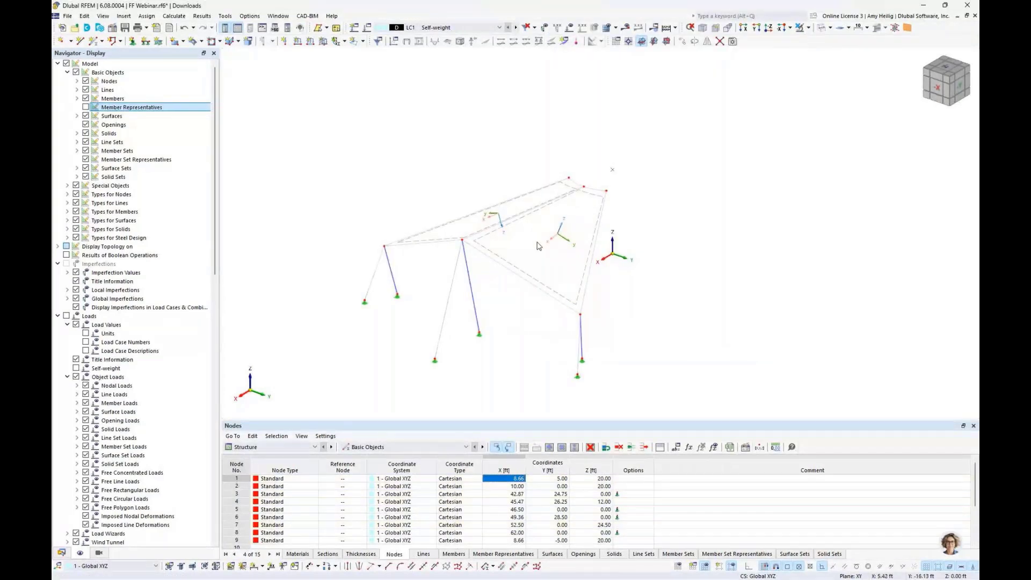
Reverse the local axis system of the mirrored membrane surface No. 2
scroll(539, 239, "up", 5)
scroll(539, 244, "up", 2)
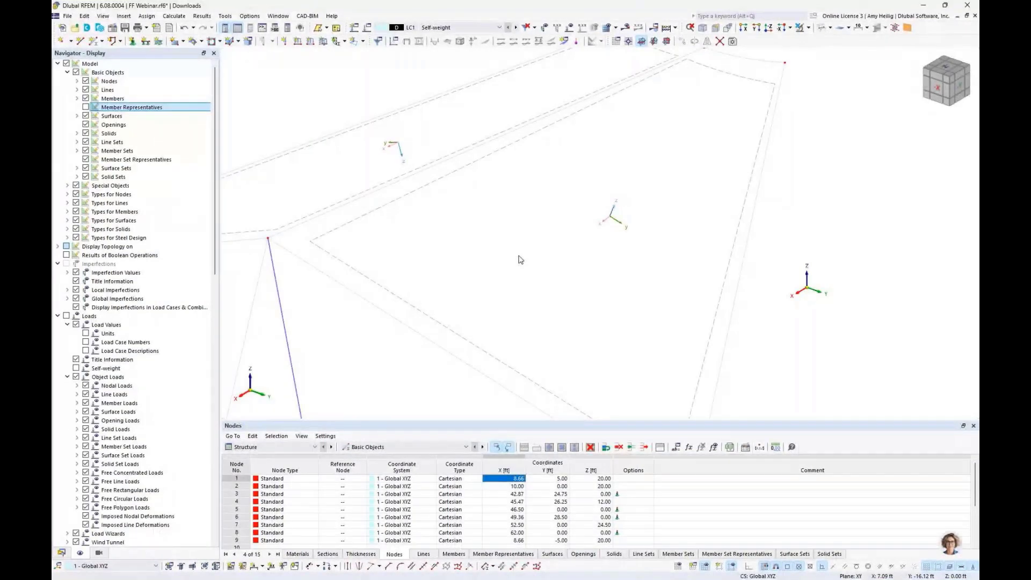
scroll(519, 260, "down", 3)
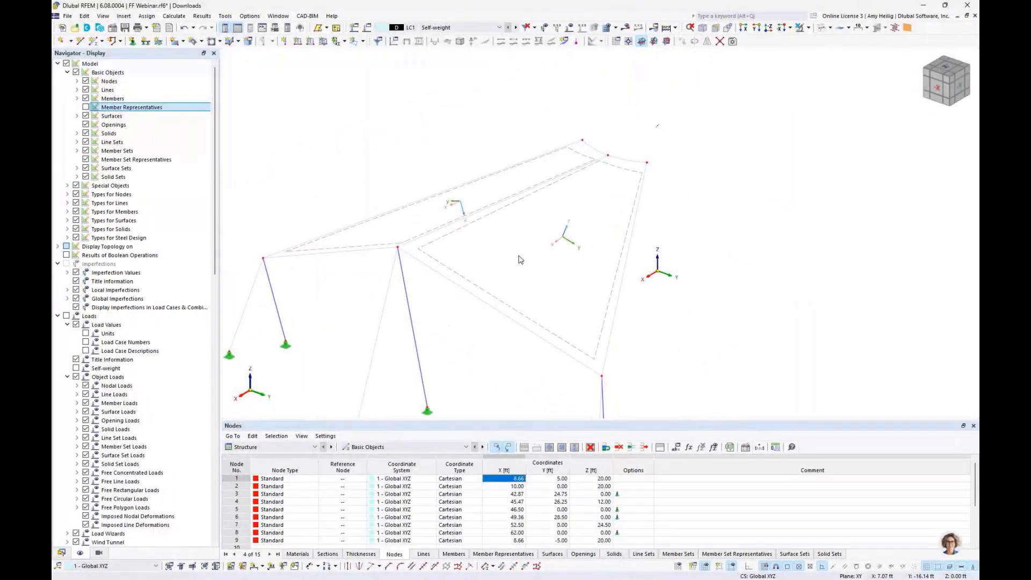
mouse_move(504, 254)
middle_mouse_down("ctrl")
mouse_move(491, 251)
mouse_move(514, 261)
middle_mouse_up("ctrl")
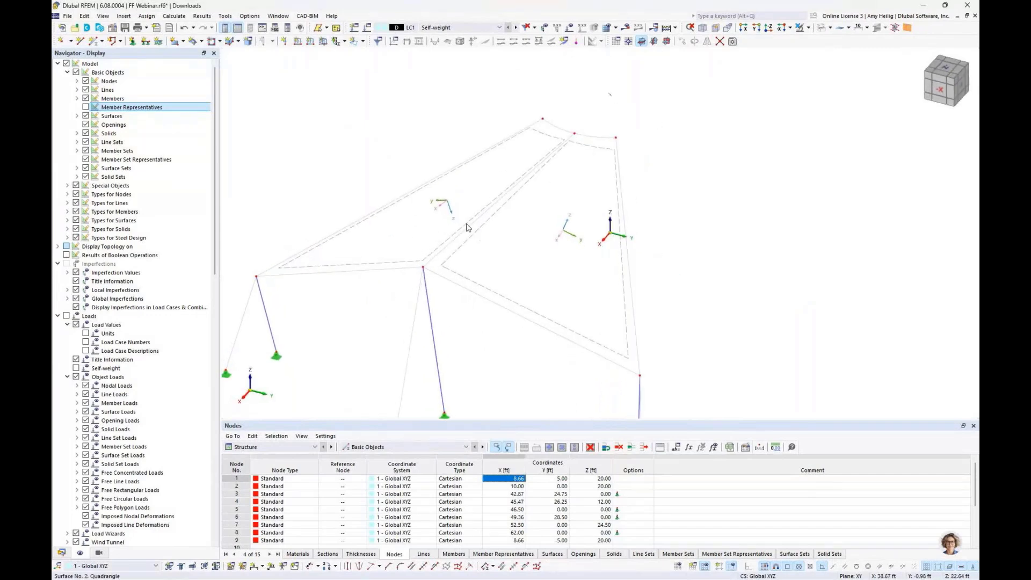
right_click(466, 224)
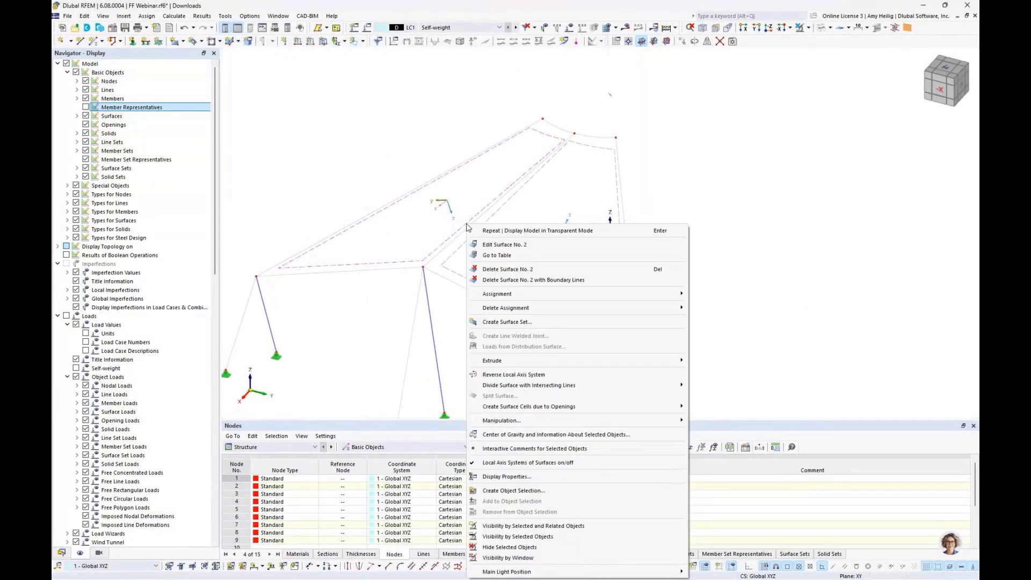
left_click(514, 375)
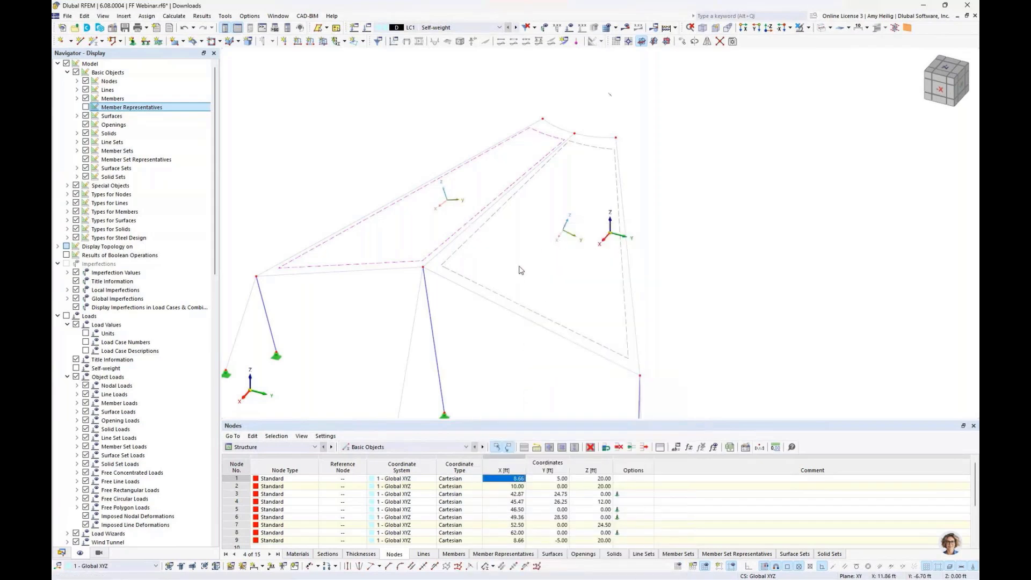
Set the input axes of both membrane surfaces to Axis directed to point, with axis x and the second point's Z at 5 ft
double_click(479, 235)
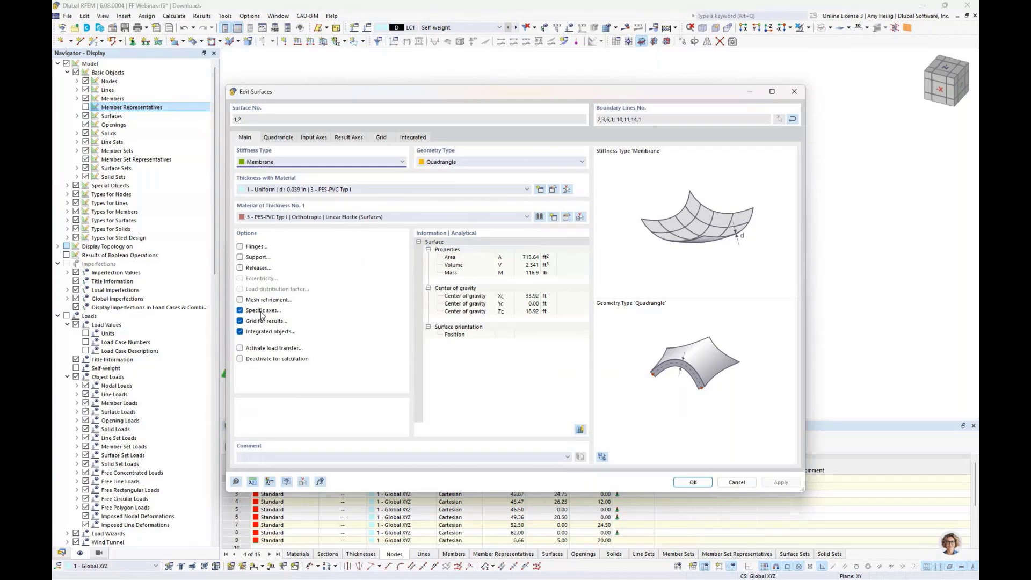
left_click(315, 138)
left_click(316, 166)
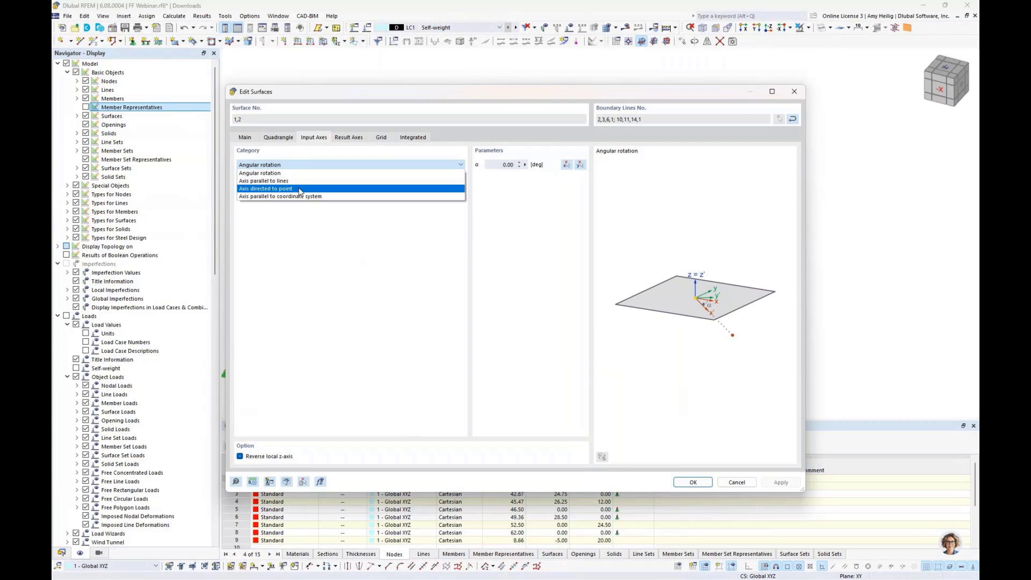
left_click(300, 189)
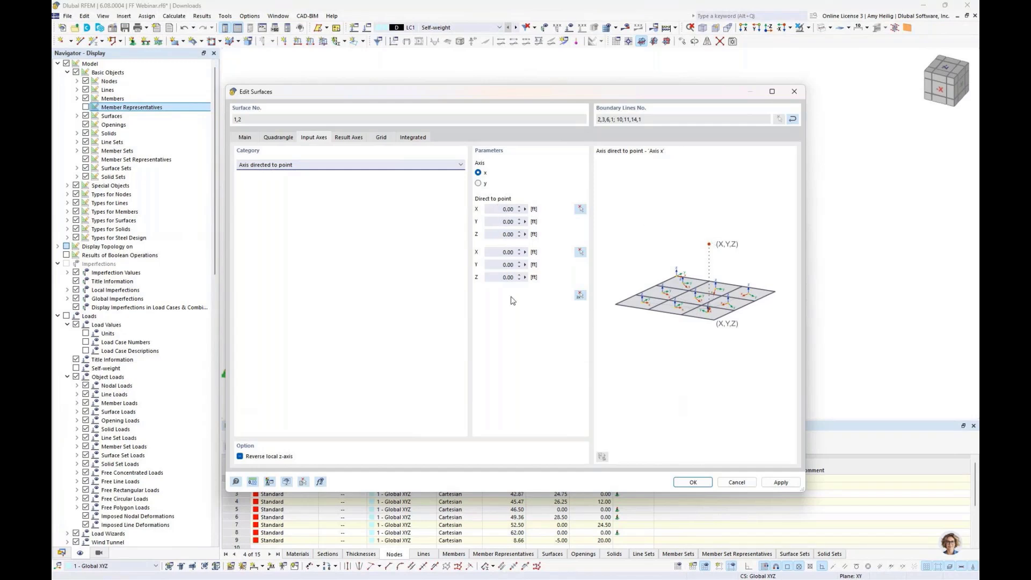
left_click(496, 276)
left_click_drag(495, 274, 564, 283)
type("5")
key("shift+Tab")
left_click(683, 485)
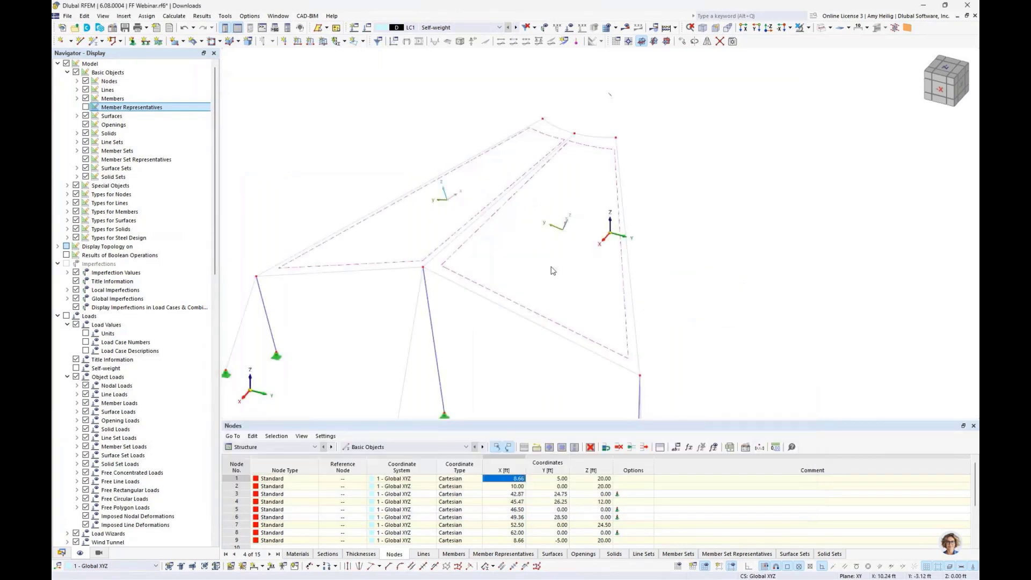
Rotate the whole structure about the global Z axis through 0, 0, 0 as 5 copies at 60° each
middle_click_drag(501, 235, 549, 307)
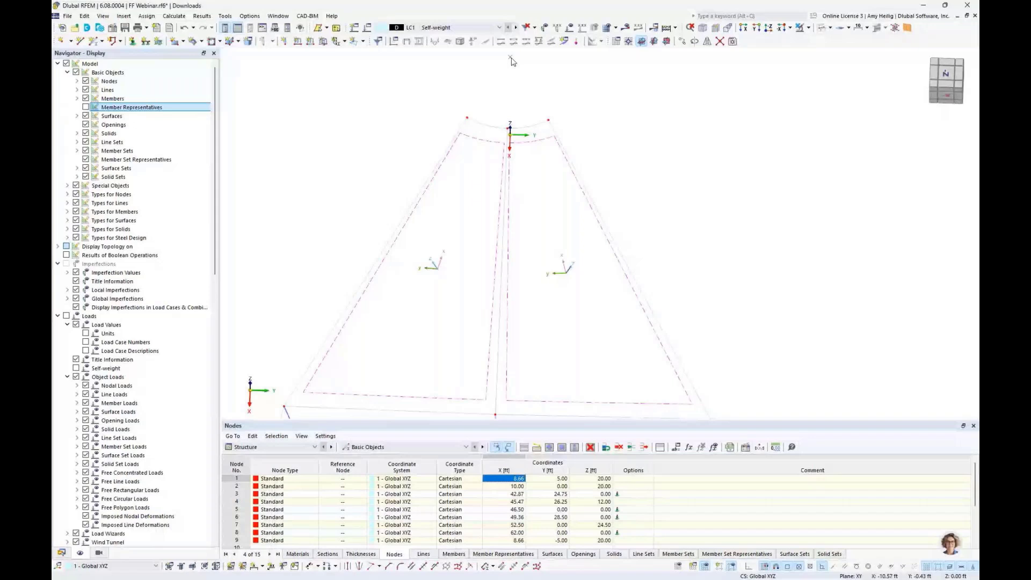
scroll(541, 301, "down", 3)
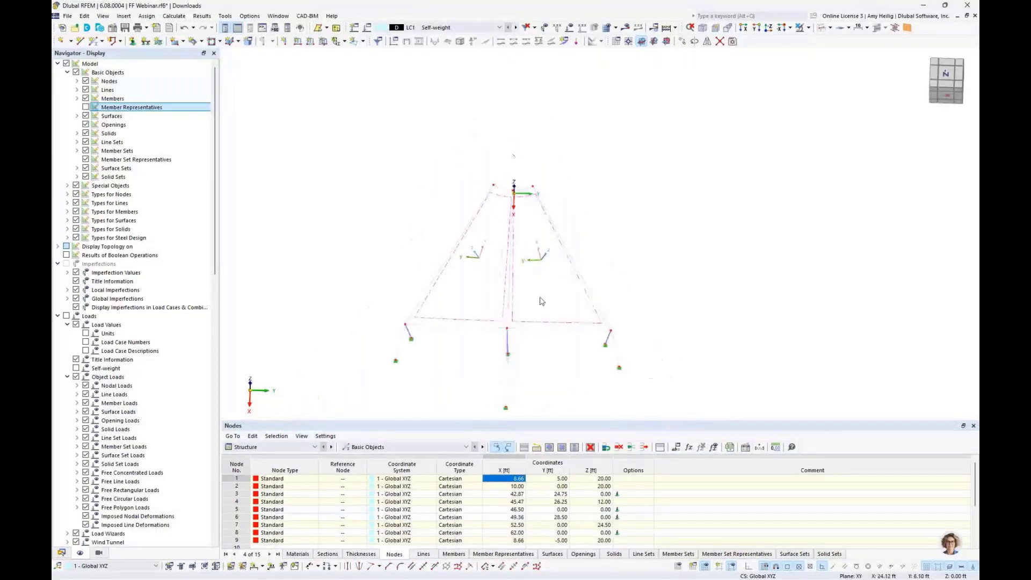
middle_click_drag(542, 301, 559, 269, "ctrl")
left_click_drag(655, 388, 353, 176)
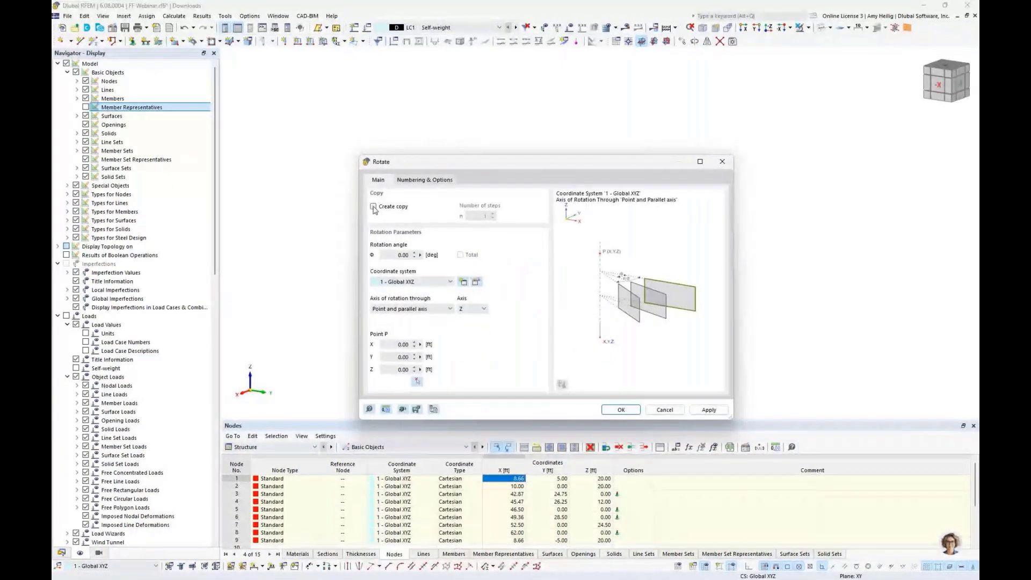
left_click(374, 207)
left_click(493, 216)
type("5")
left_click(398, 256)
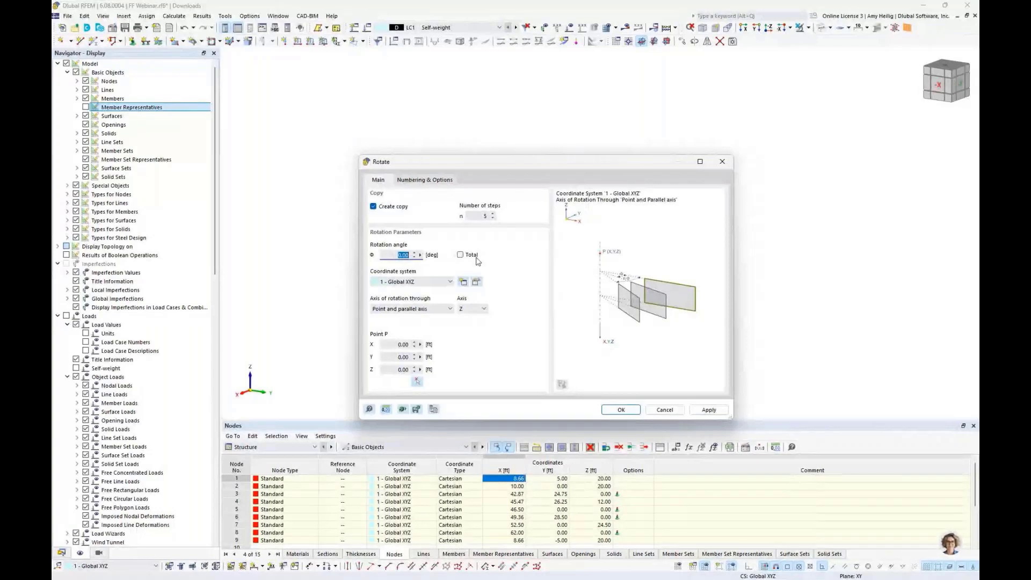
type("60")
left_click(619, 409)
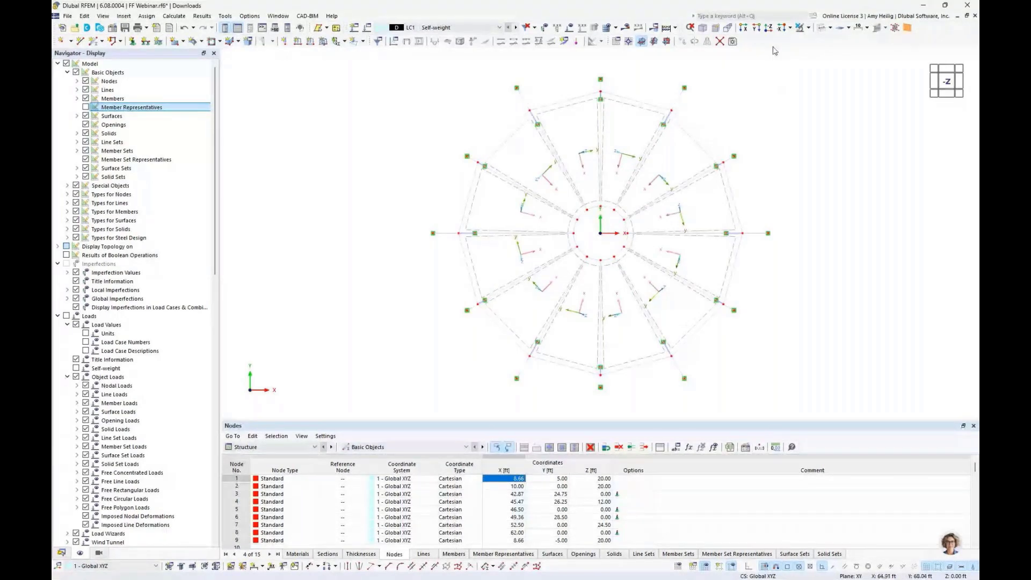
Show the full structure in the default axonometric view and turn off the local axis systems of the surfaces
key("F7")
right_click(704, 268)
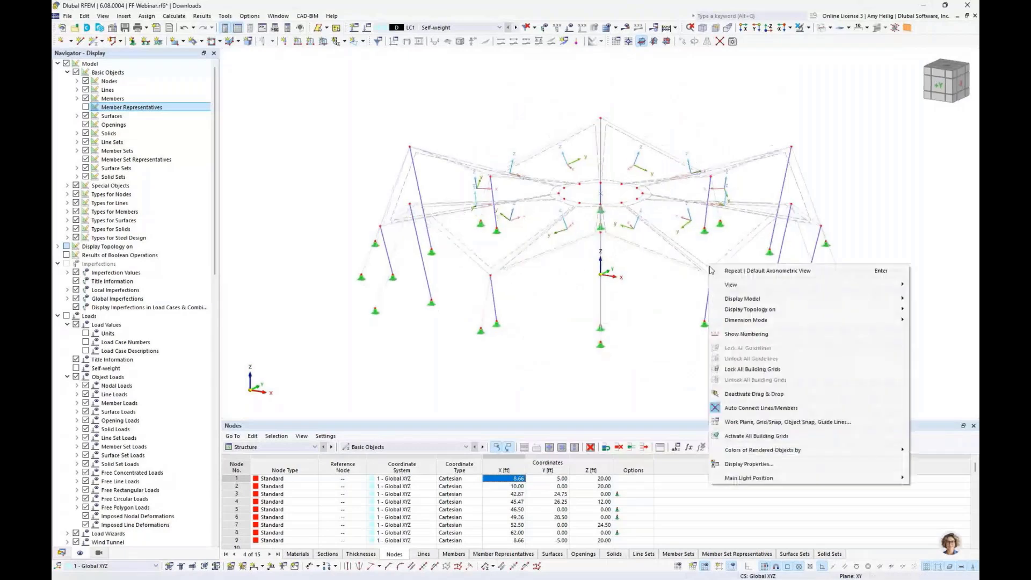
right_click(704, 269)
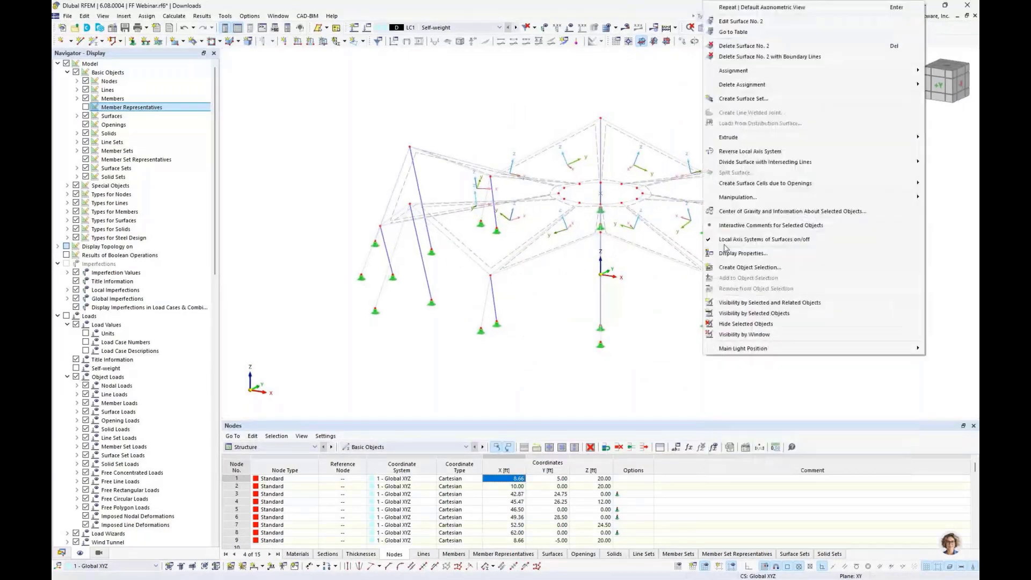
left_click(725, 243)
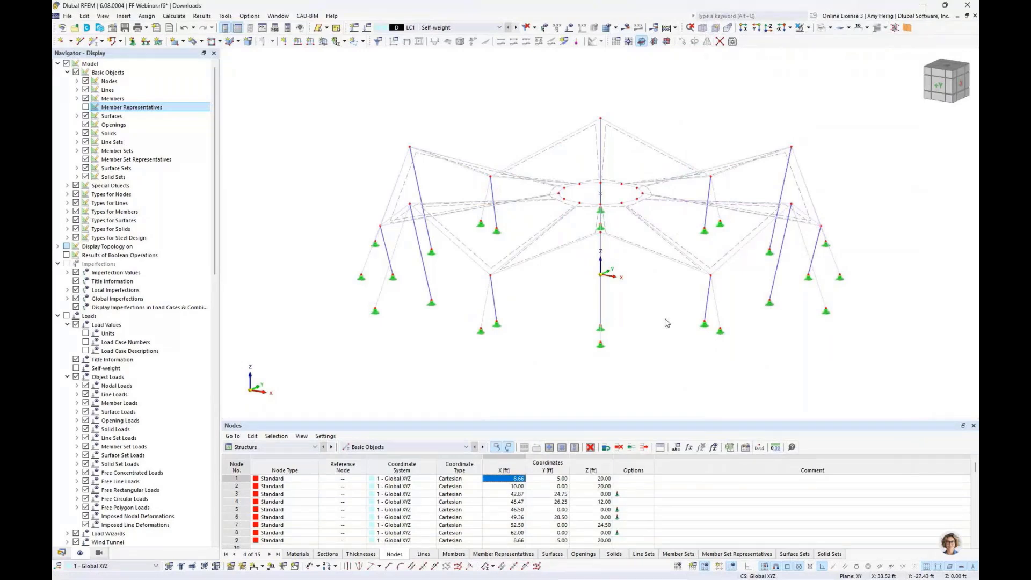
Configure load case LC1 as Prestress, with self-weight inactive and the action category Self-straining force, permanent
middle_click_drag(665, 322, 615, 318, "ctrl")
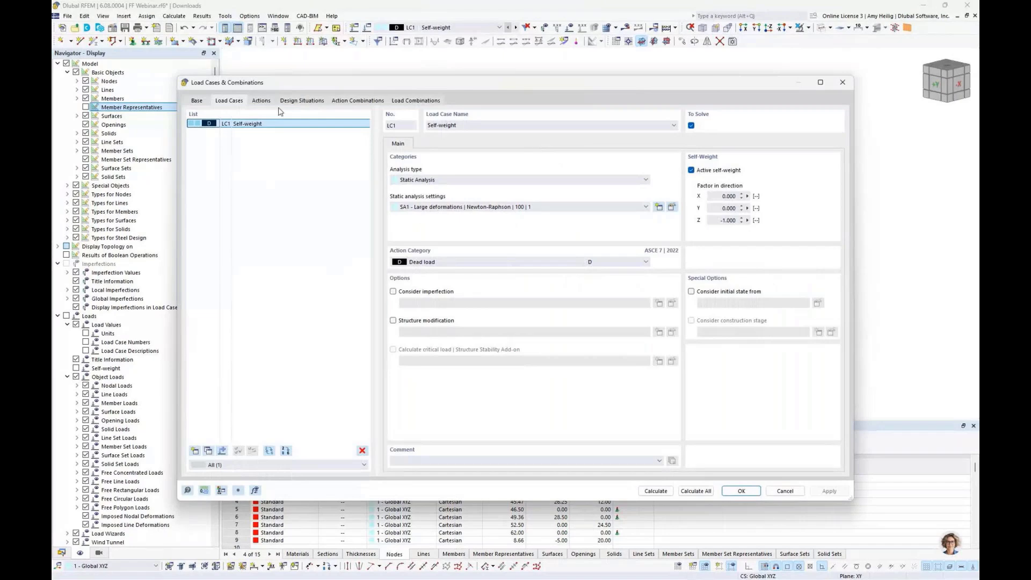
double_click(480, 125)
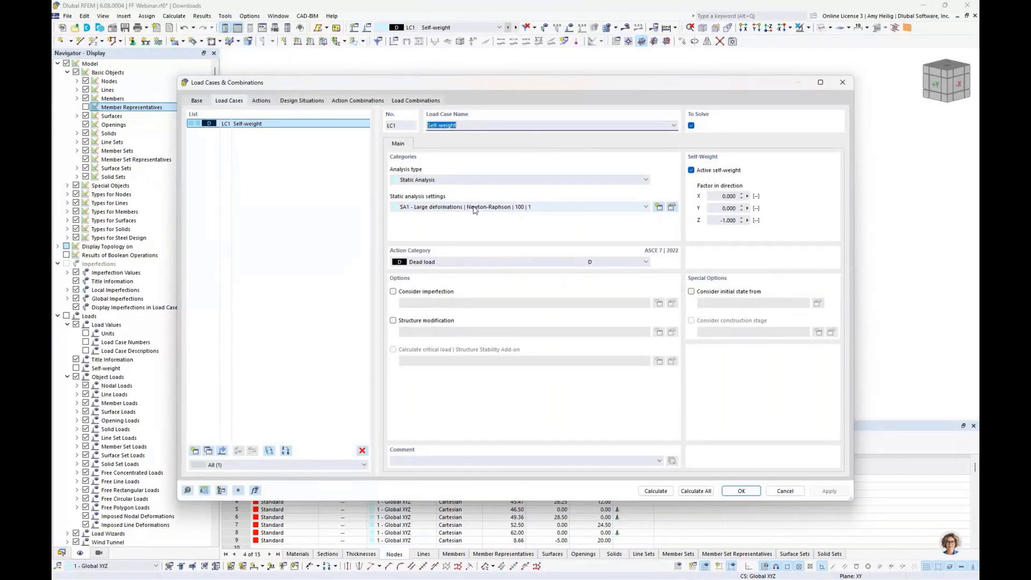
type("Prestress")
left_click(691, 170)
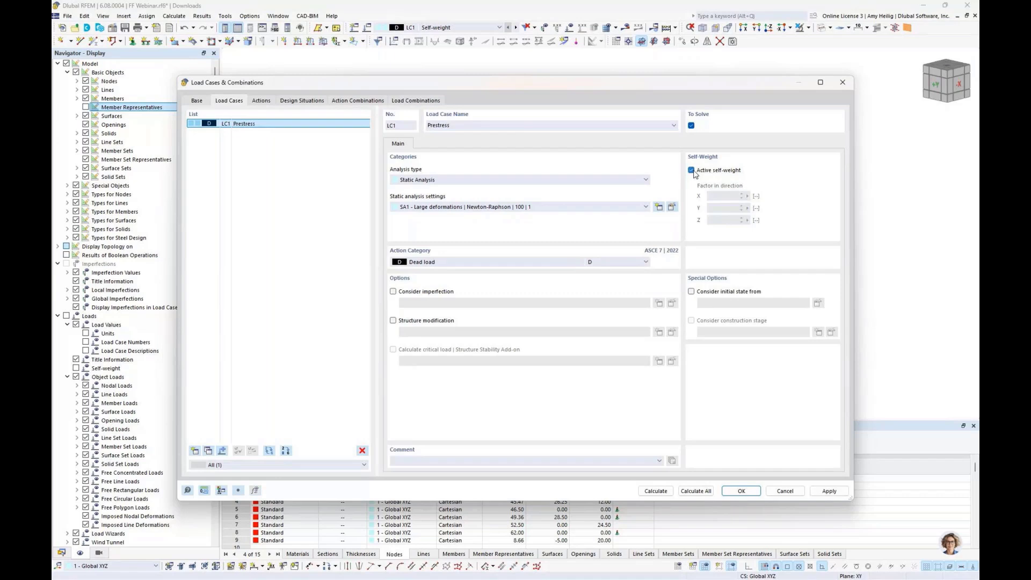
left_click(645, 262)
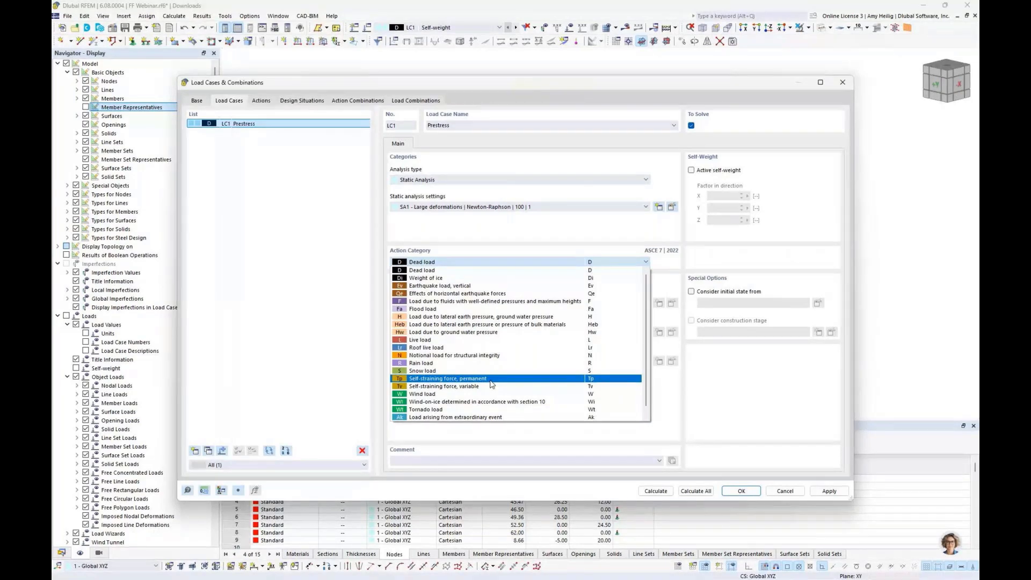
left_click(492, 380)
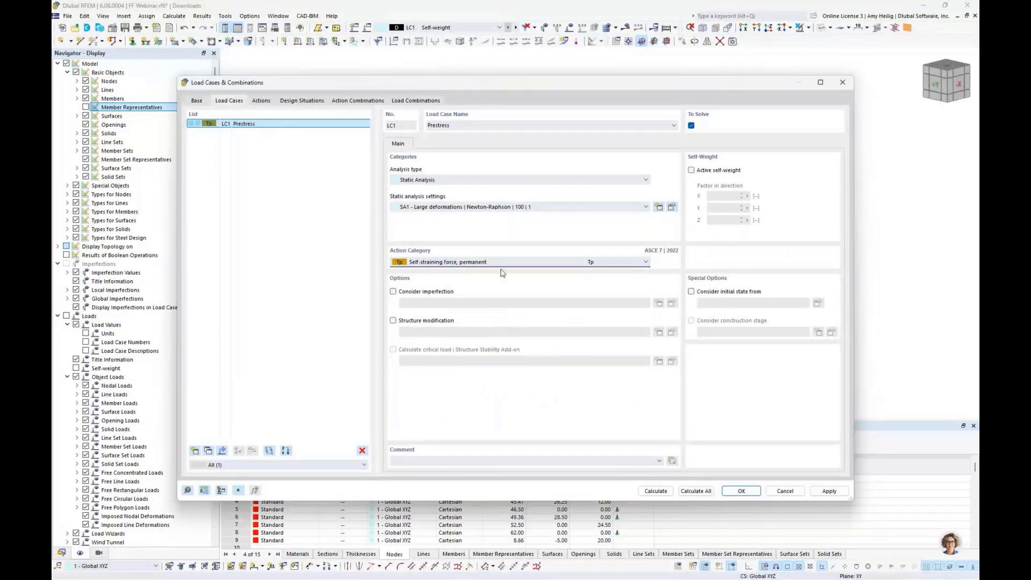
left_click(725, 490)
Start a new member load in LC1 - Prestress with the load type Form-Finding
middle_click_drag(649, 290, 625, 288)
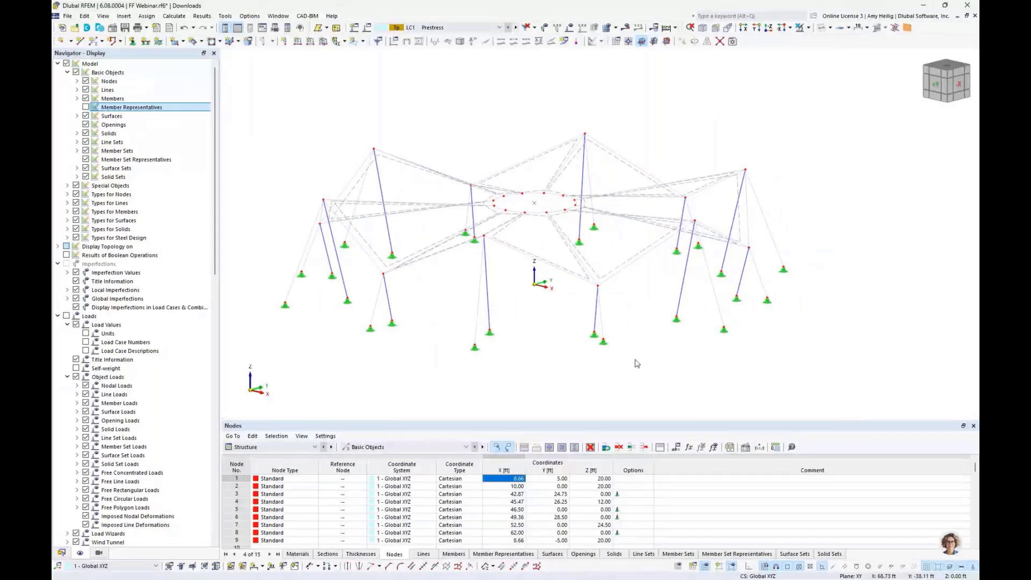
left_click(310, 42)
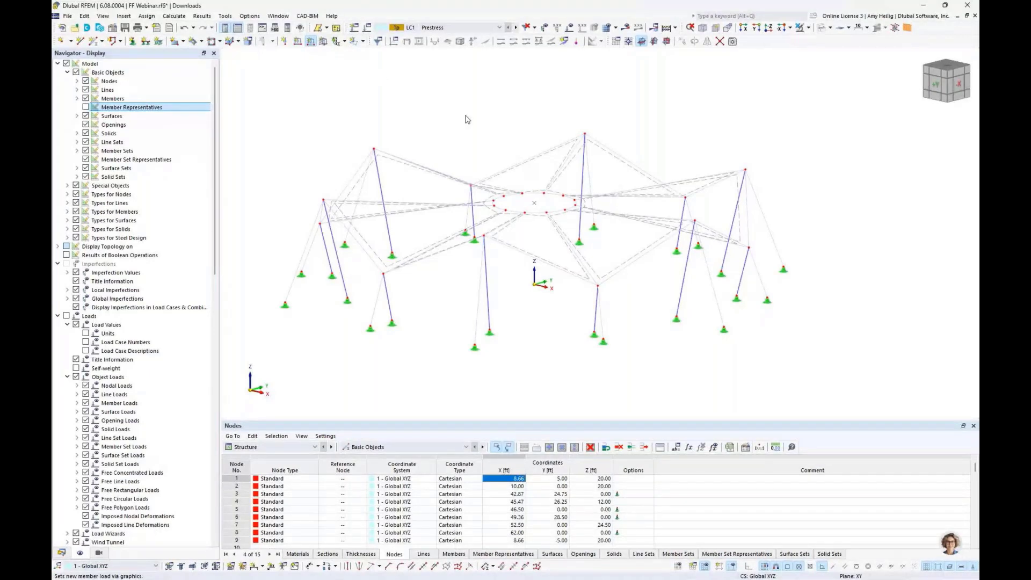
left_click(311, 42)
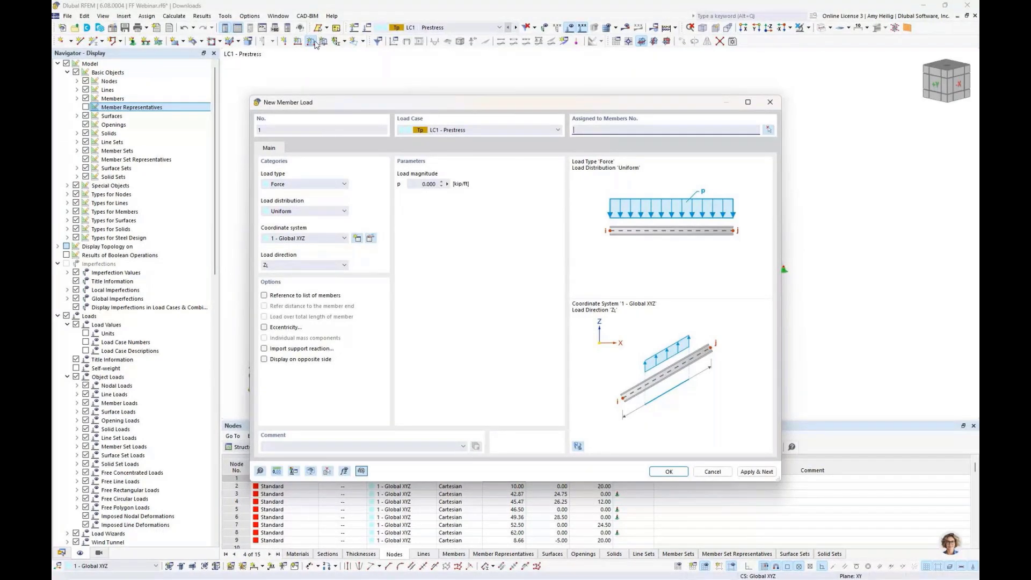
left_click(311, 184)
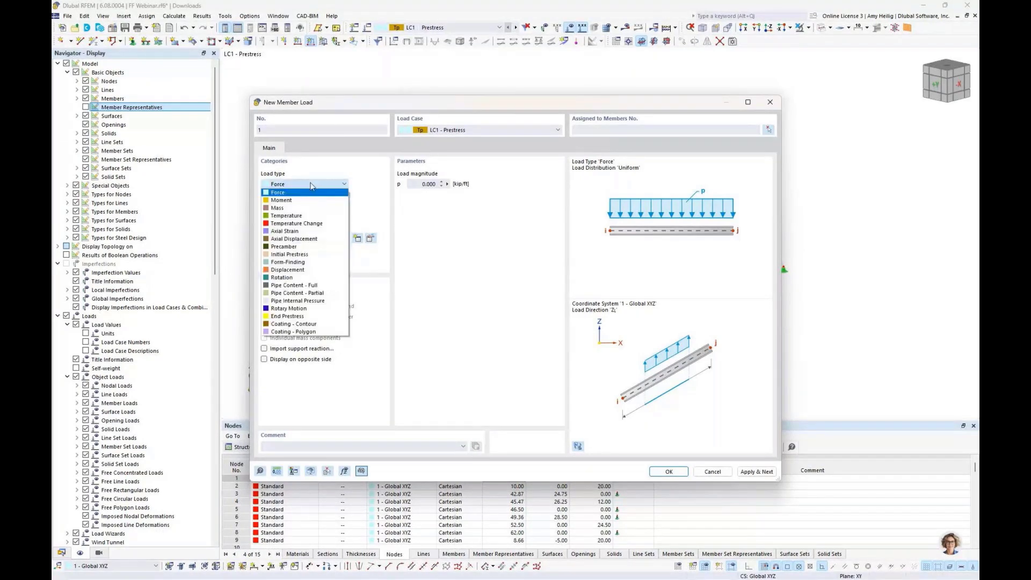
left_click(309, 263)
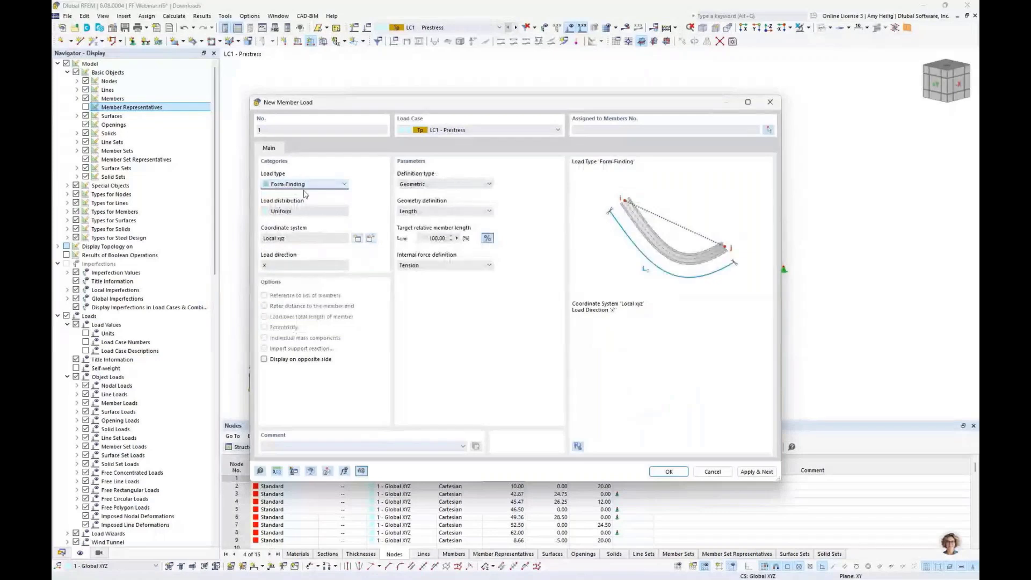
Review the geometry definition options of the form-finding member load, and set its definition type to Force
left_click(443, 185)
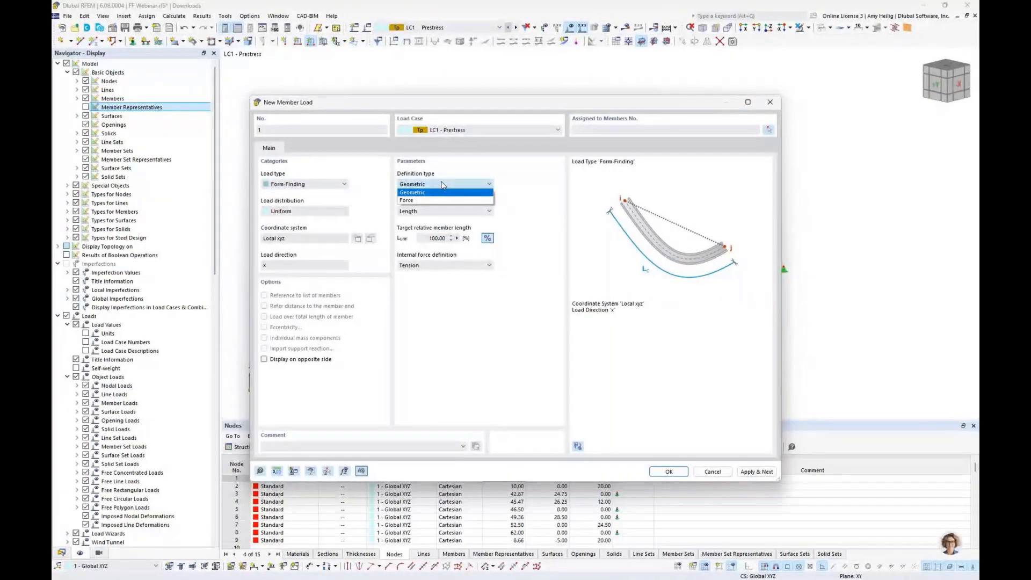
left_click(439, 193)
left_click(483, 211)
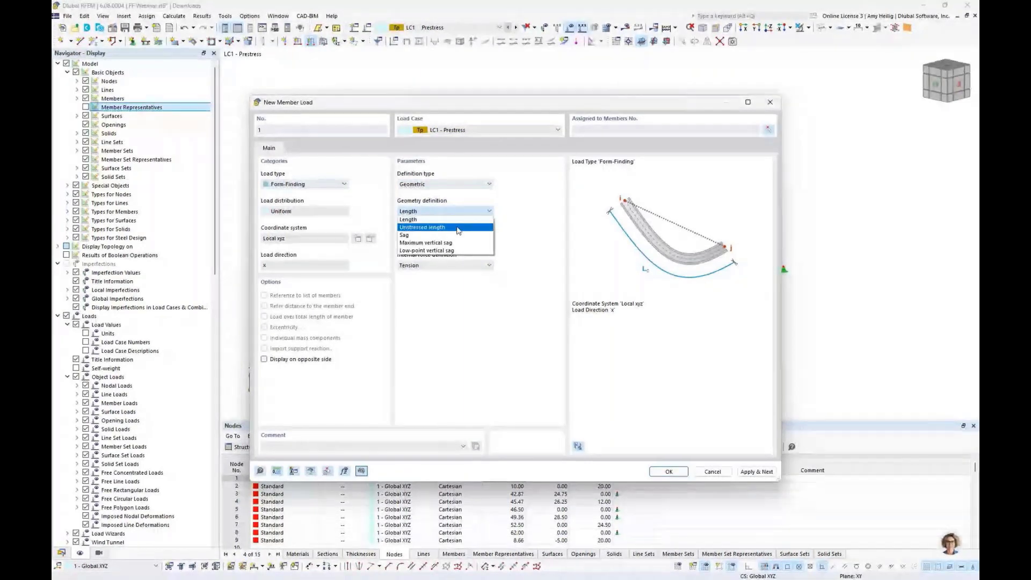
left_click(512, 240)
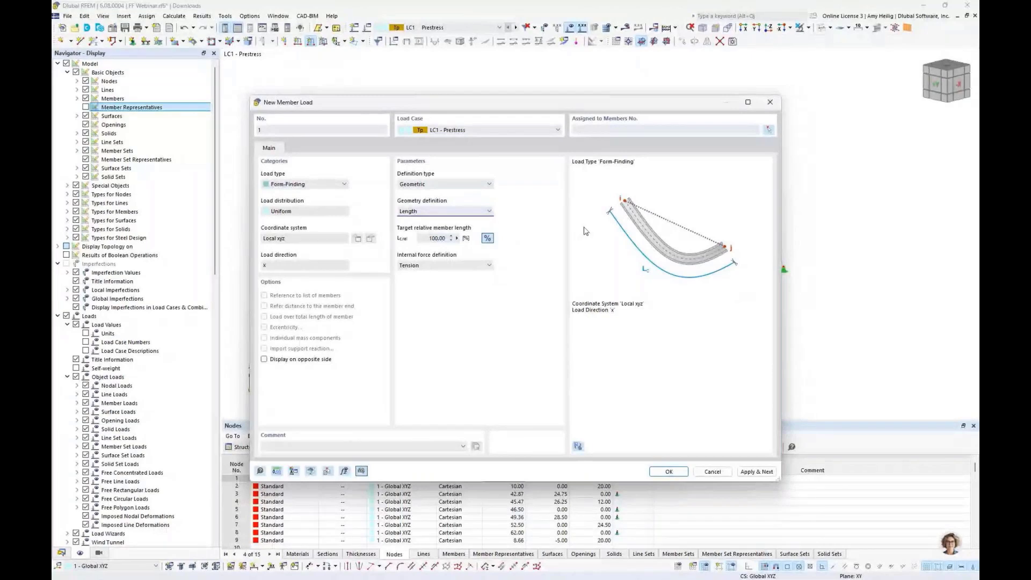
left_click(466, 184)
left_click(466, 200)
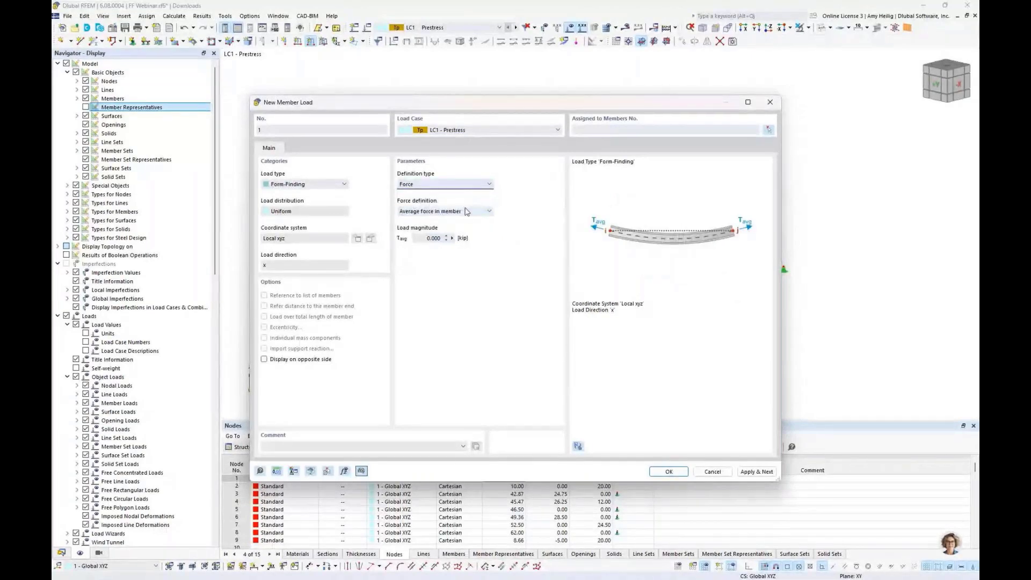
Review the force definition options of the form-finding member load, and set its definition type to Geometric
left_click(467, 213)
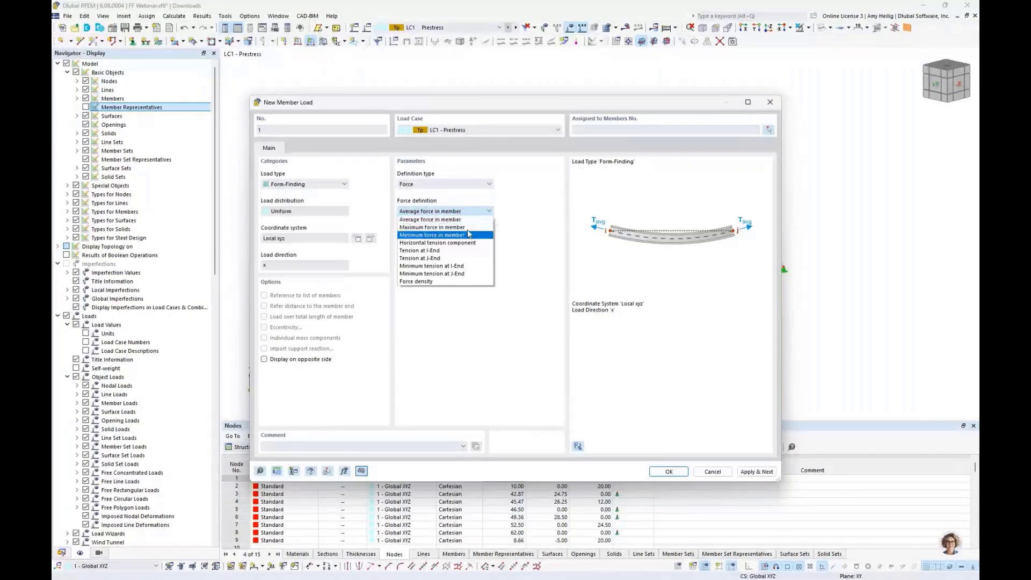
left_click(516, 297)
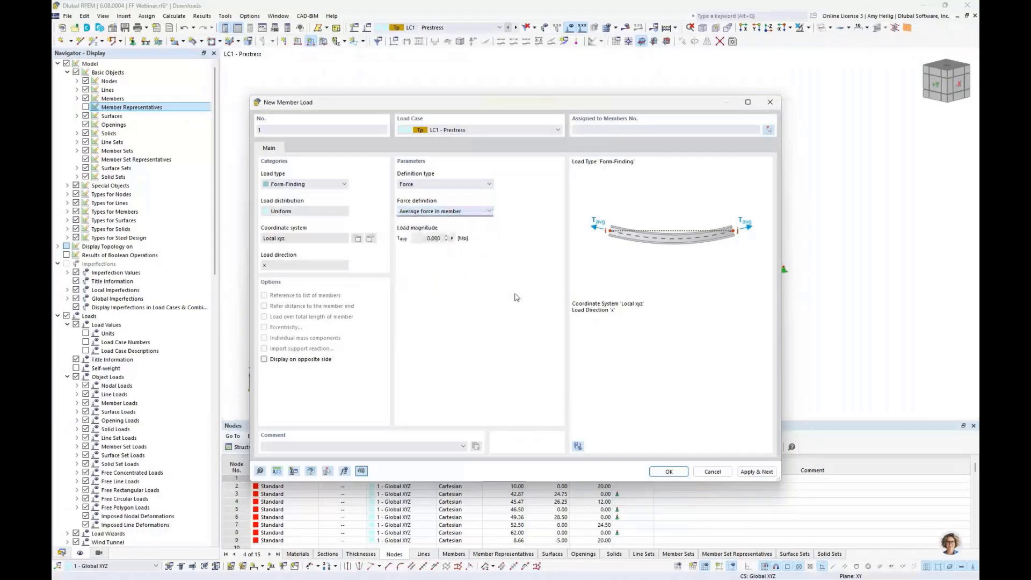
left_click(447, 187)
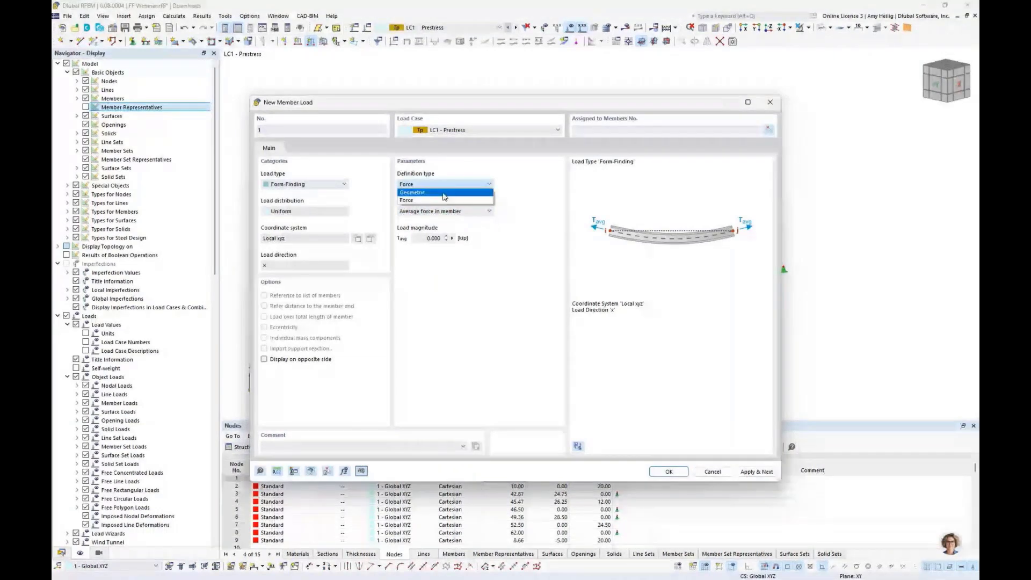
left_click(444, 193)
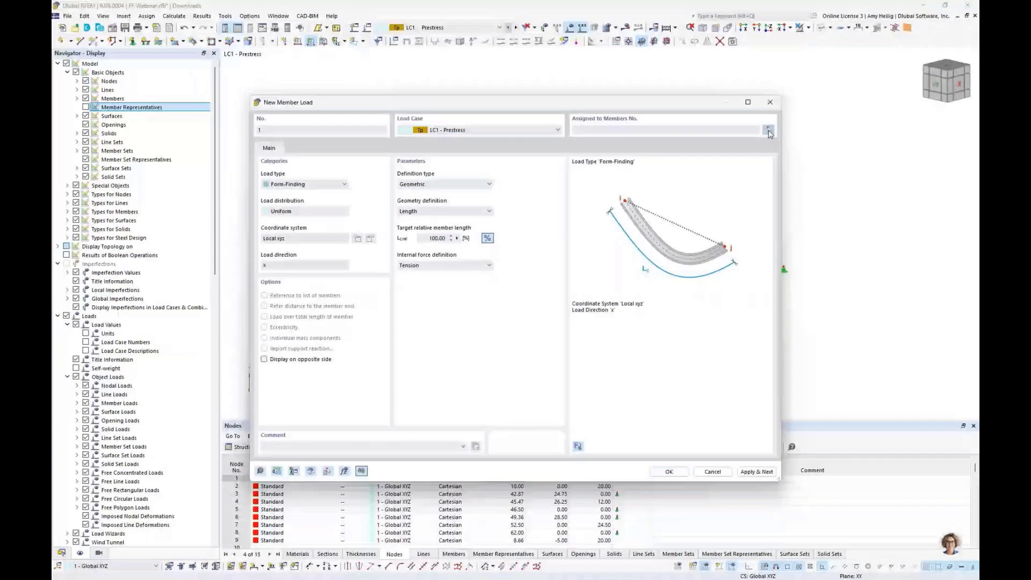
Start picking the members for the form-finding load, and limit the visible objects to members of type Cable
left_click(768, 132)
left_click_drag(235, 58, 344, 63)
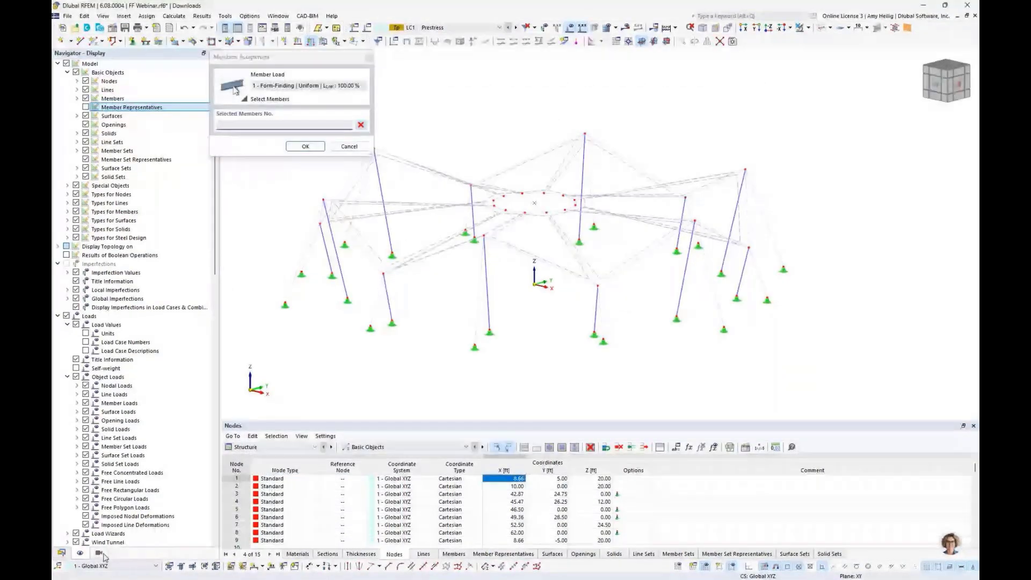
left_click(100, 553)
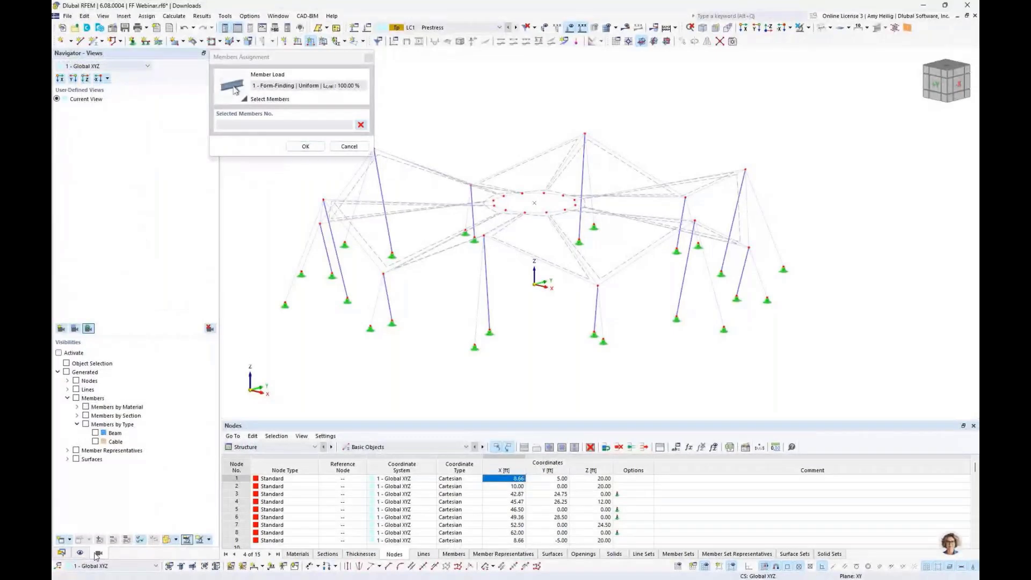
left_click(67, 398)
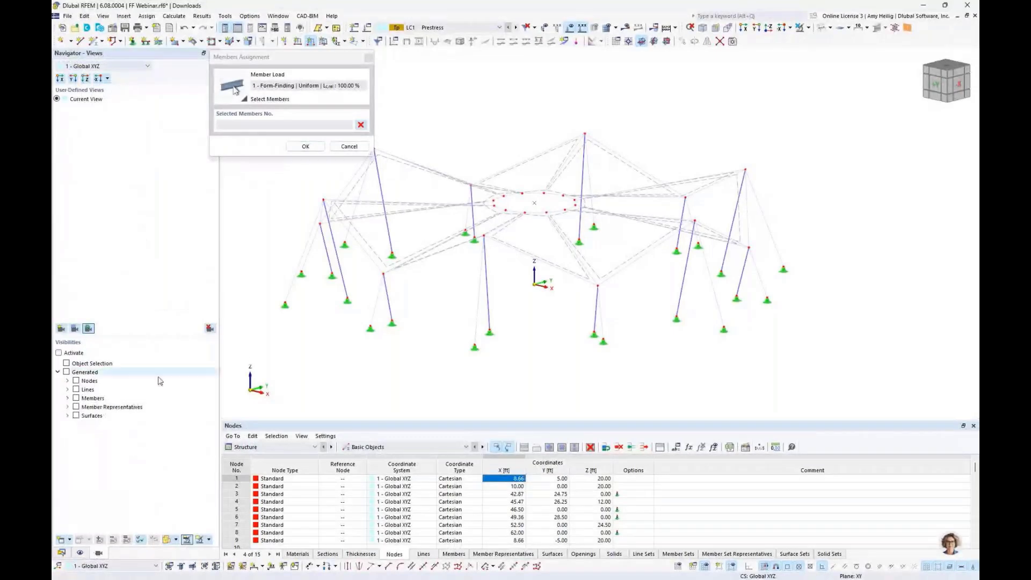
left_click(67, 398)
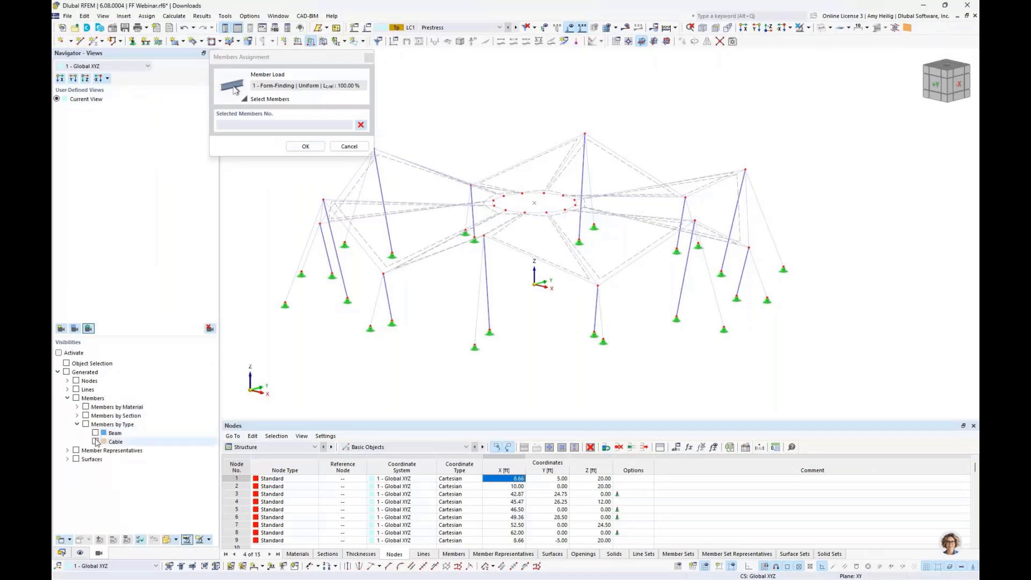
left_click(96, 441)
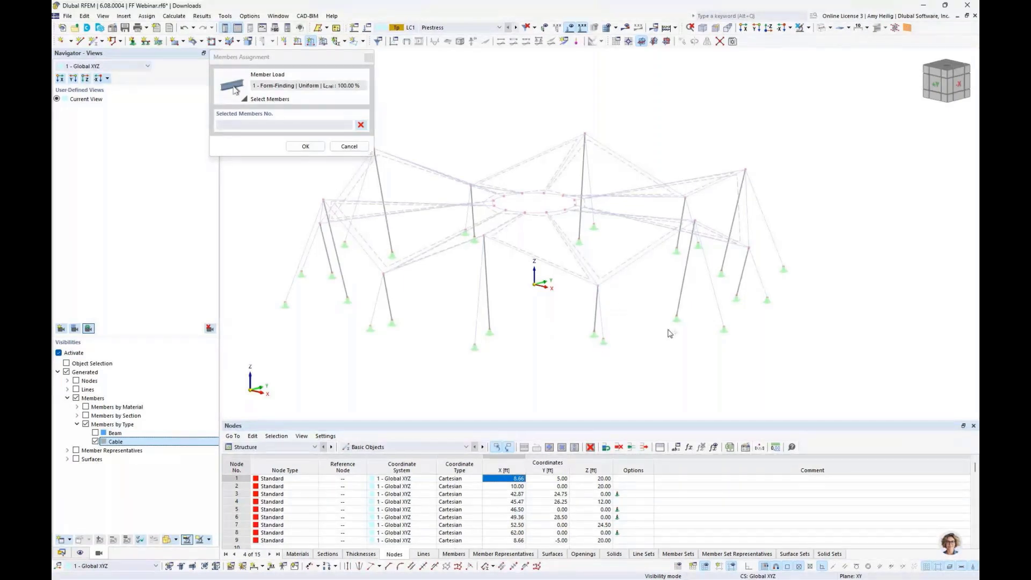
In the view along X, add the inclined outer stay cables between the column tops and ground supports to the selection
left_click(744, 28)
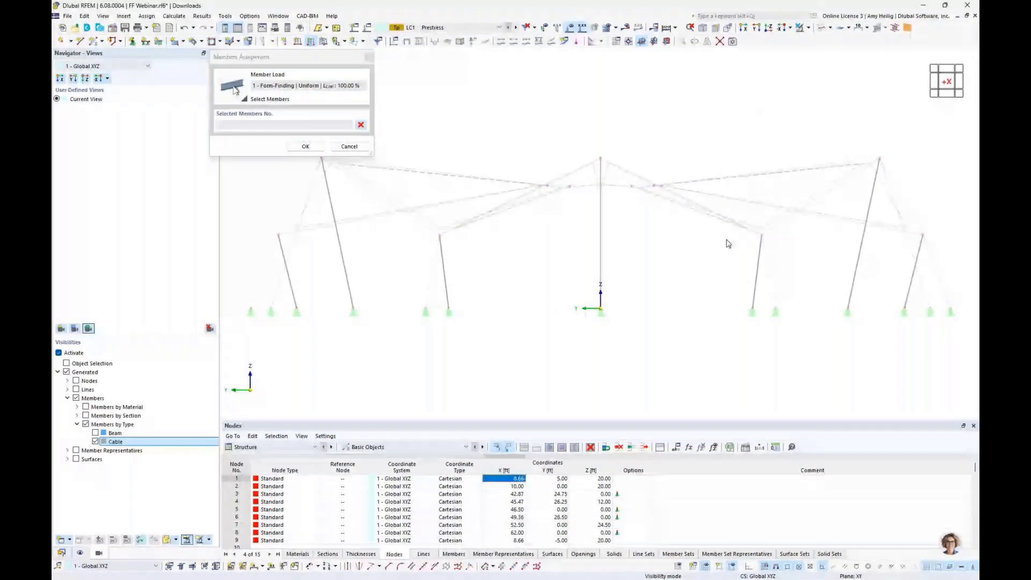
scroll(727, 244, "down", 2)
left_click_drag(906, 283, 384, 260)
middle_click_drag(591, 283, 522, 288)
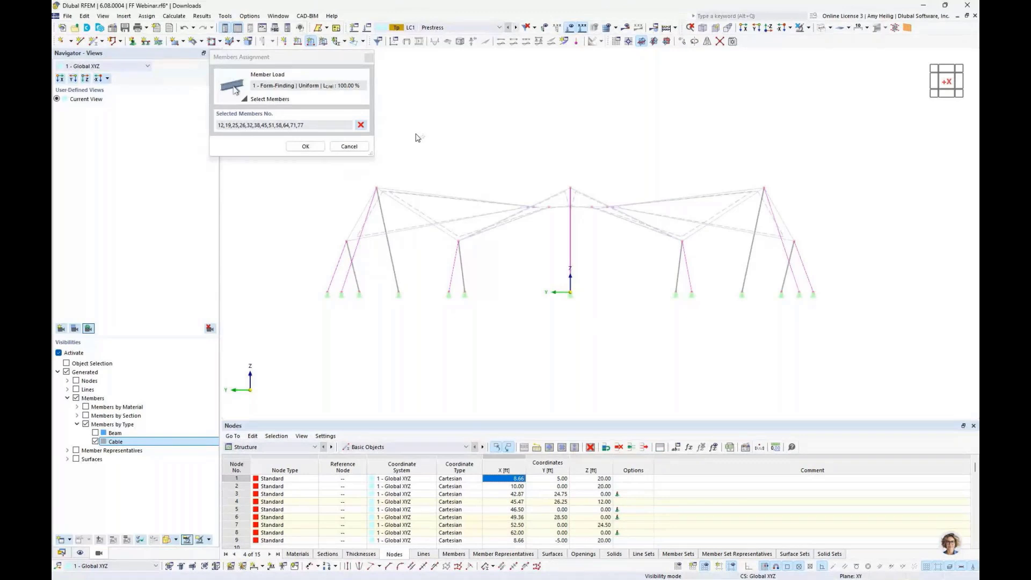
Add the inner ring cables and the six radial cables to the low columns in plan view, and apply the load to all selected members
left_click(769, 28)
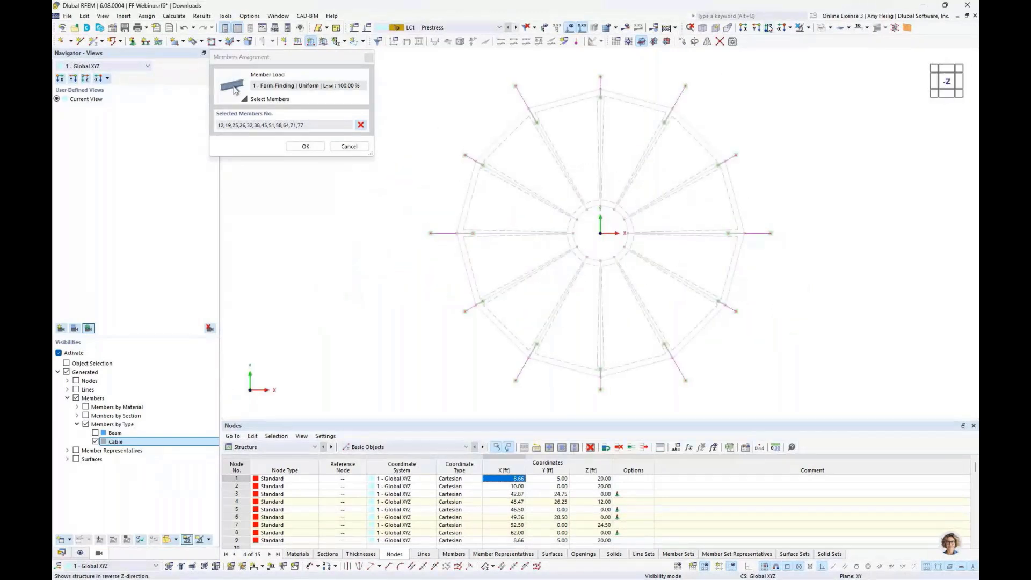
left_click_drag(543, 180, 658, 274)
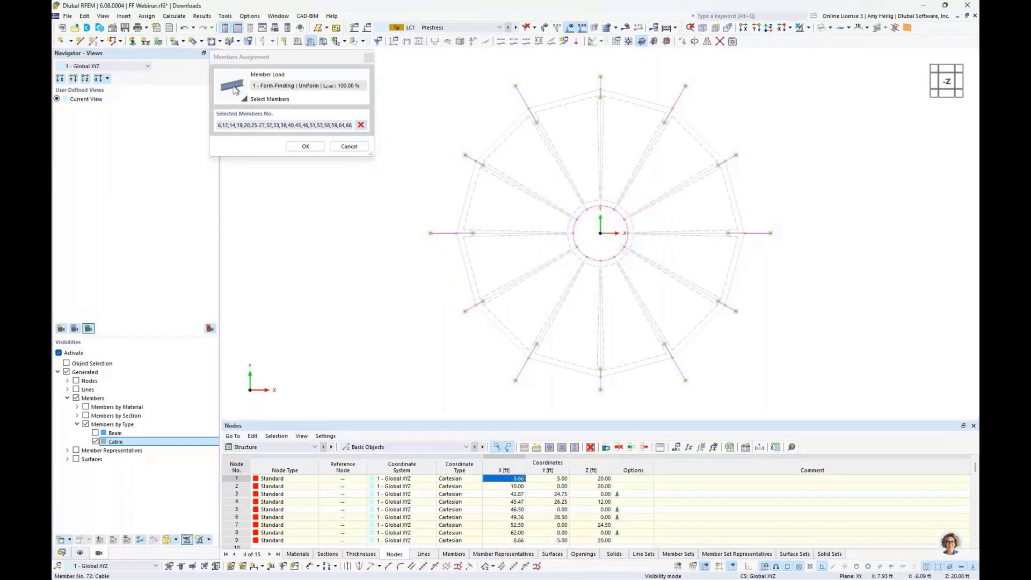
left_click(613, 304)
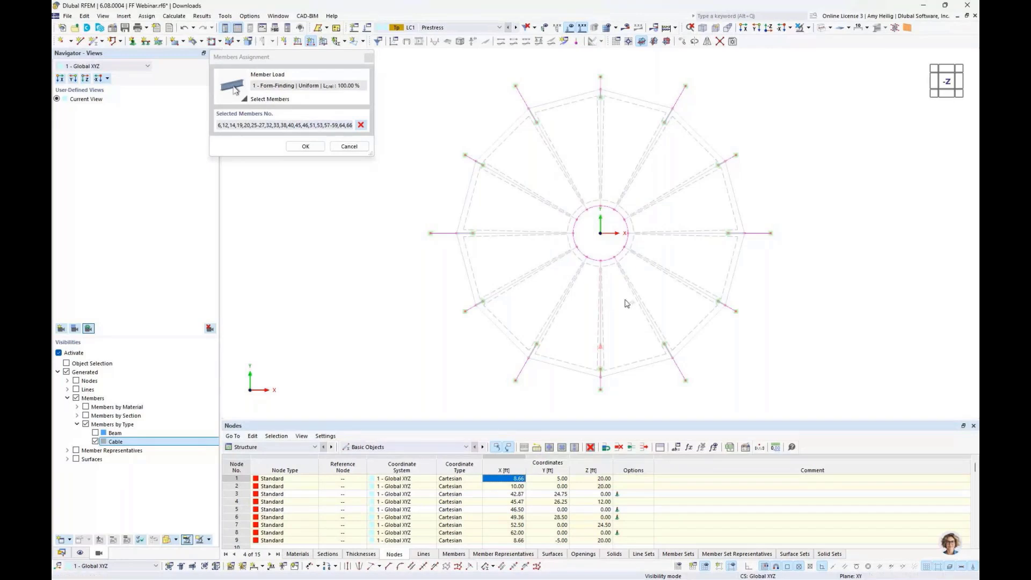
left_click(672, 279)
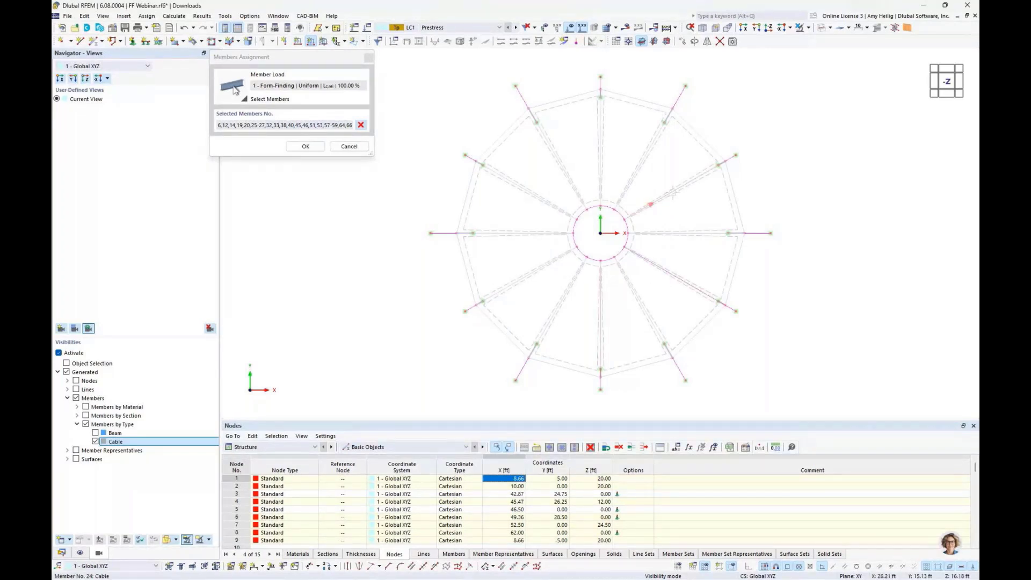
left_click(600, 165)
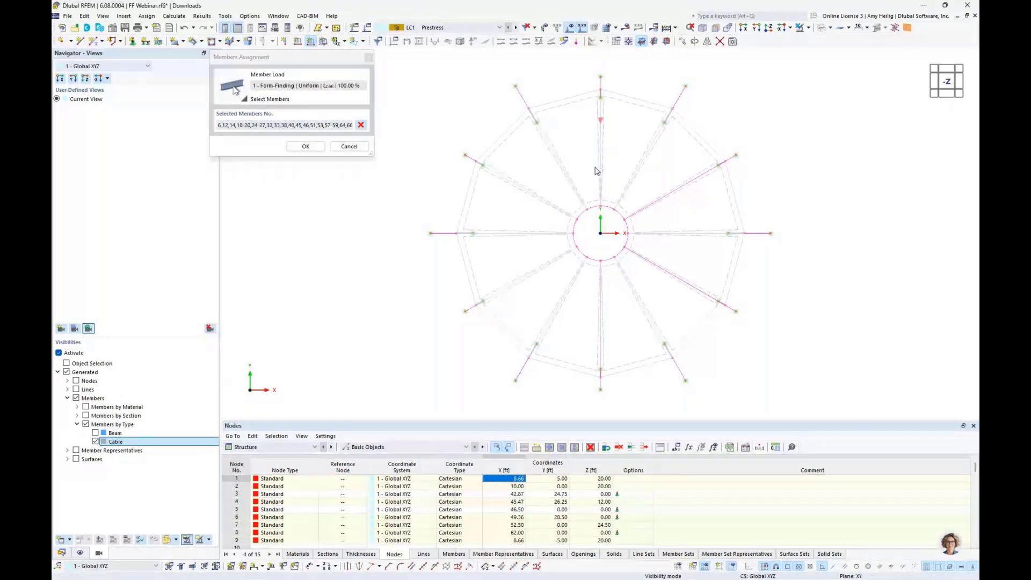
left_click(541, 198)
left_click(537, 270)
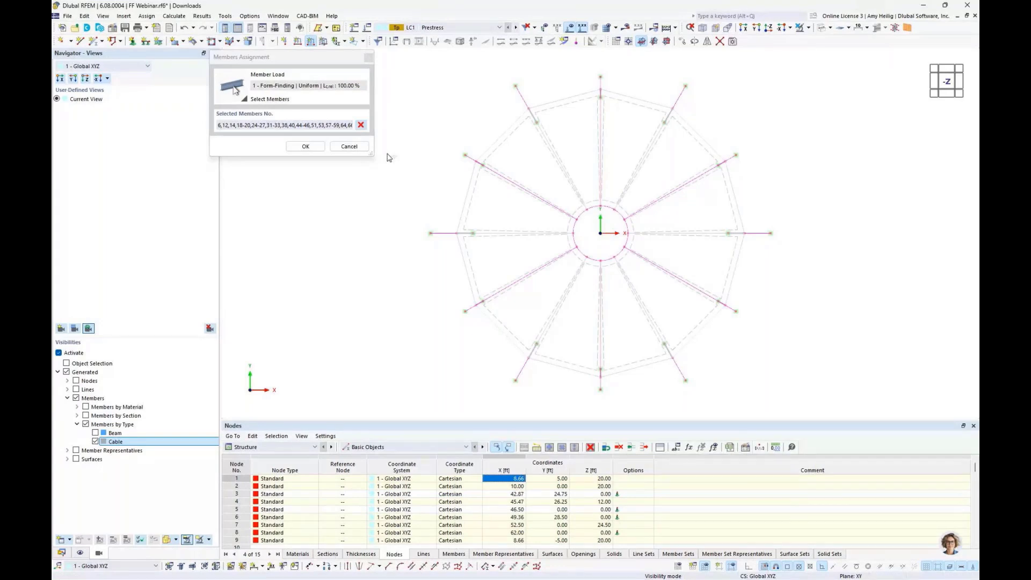
left_click(300, 146)
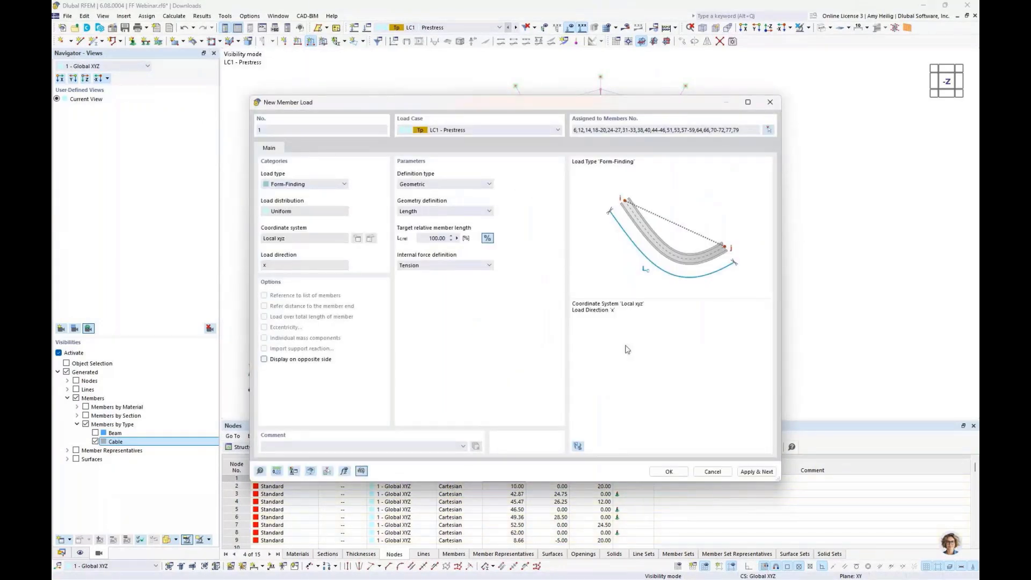
left_click(756, 471)
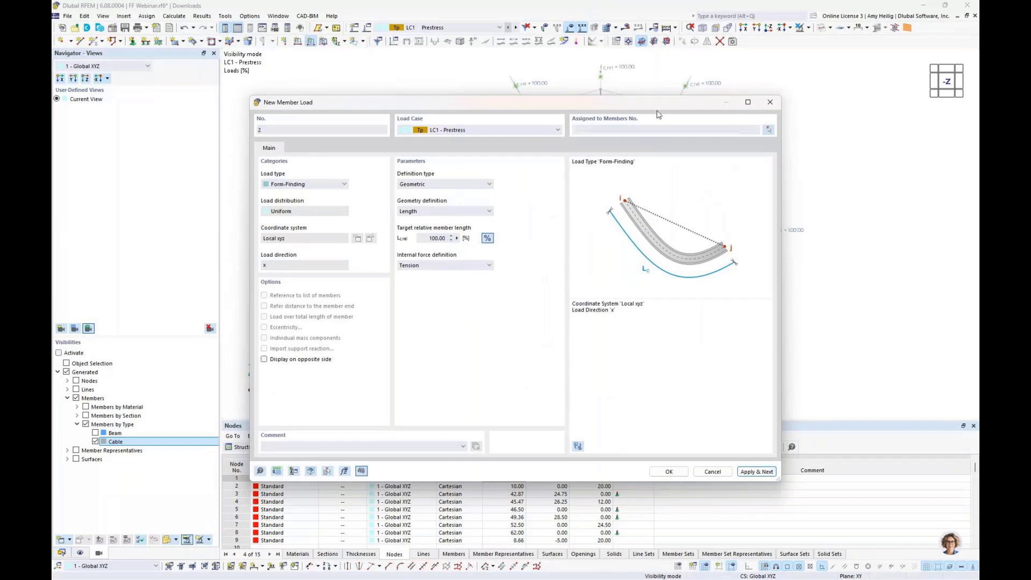
Set the second form-finding member load's geometry definition to Sag with a target relative member sag of 12%
left_click_drag(656, 103, 666, 358)
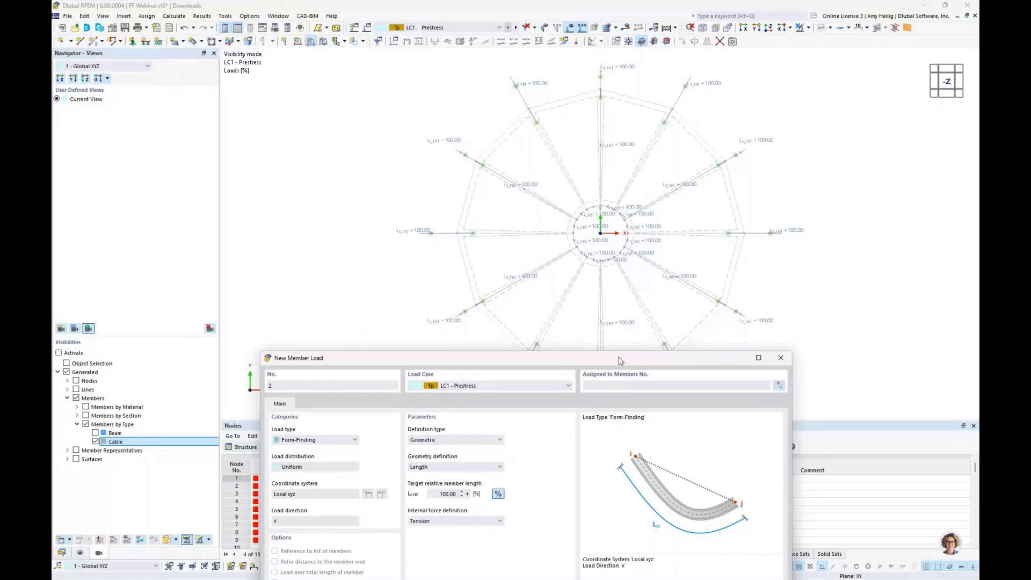
left_click_drag(618, 360, 635, 114)
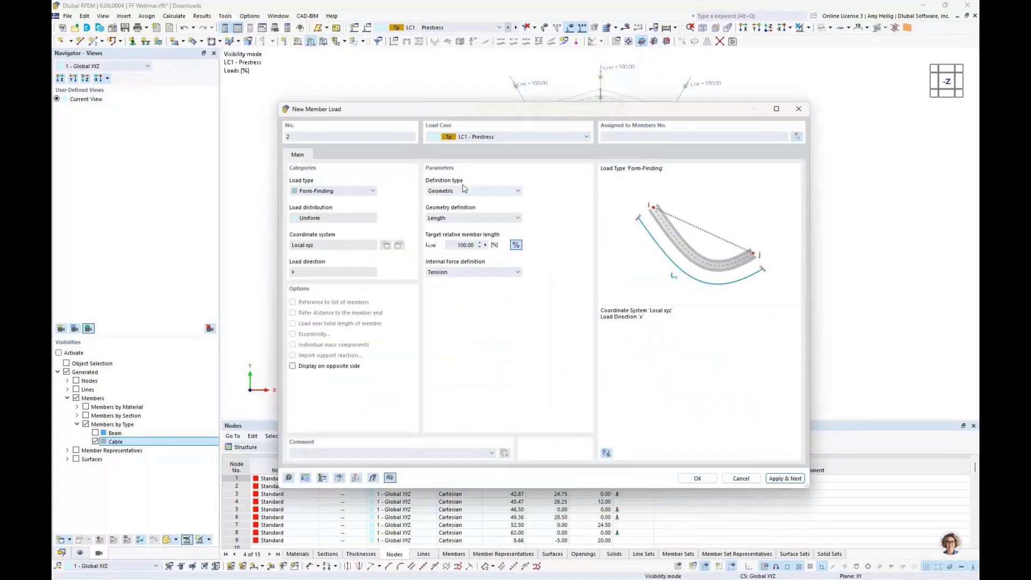
left_click(463, 219)
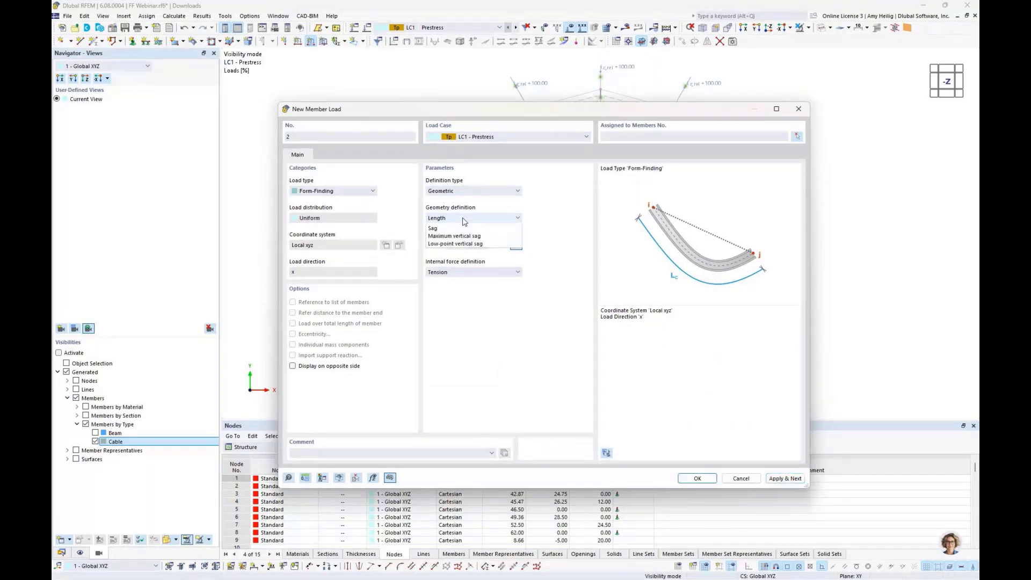
left_click(463, 243)
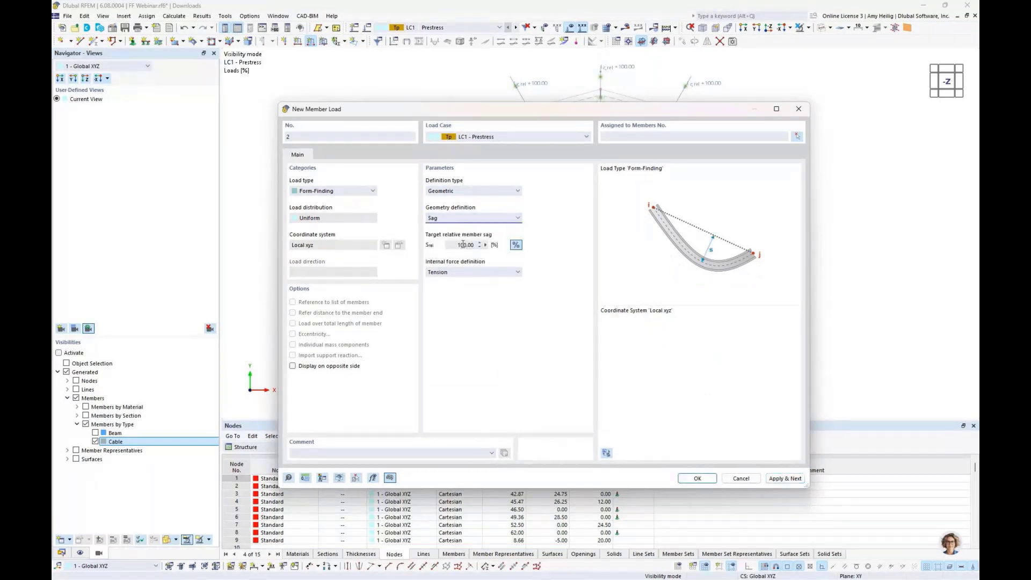
double_click(463, 245)
type("12")
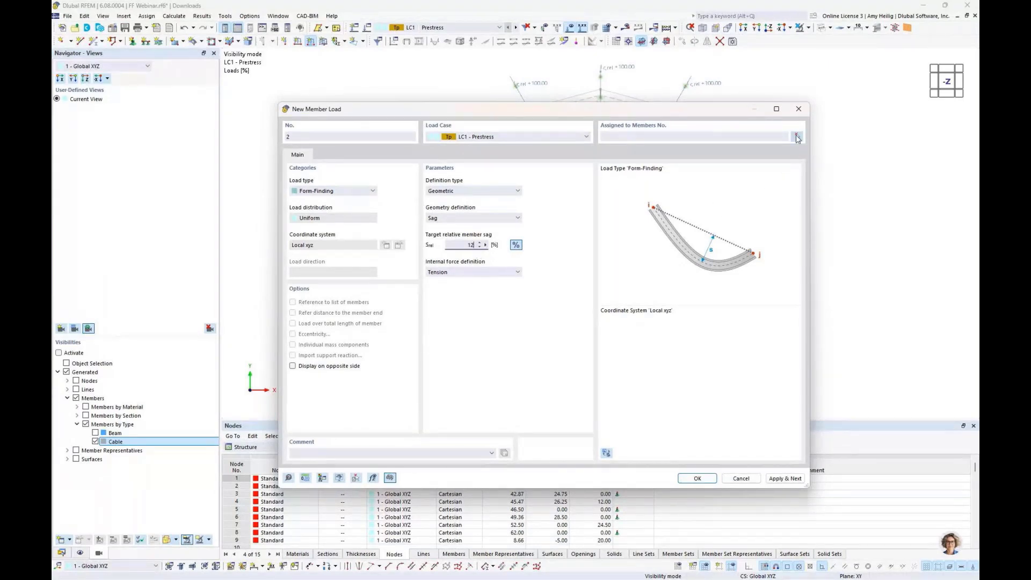
Select all twelve perimeter cables between neighbouring column tops for the 12% sag load
left_click(797, 136)
left_click(666, 107)
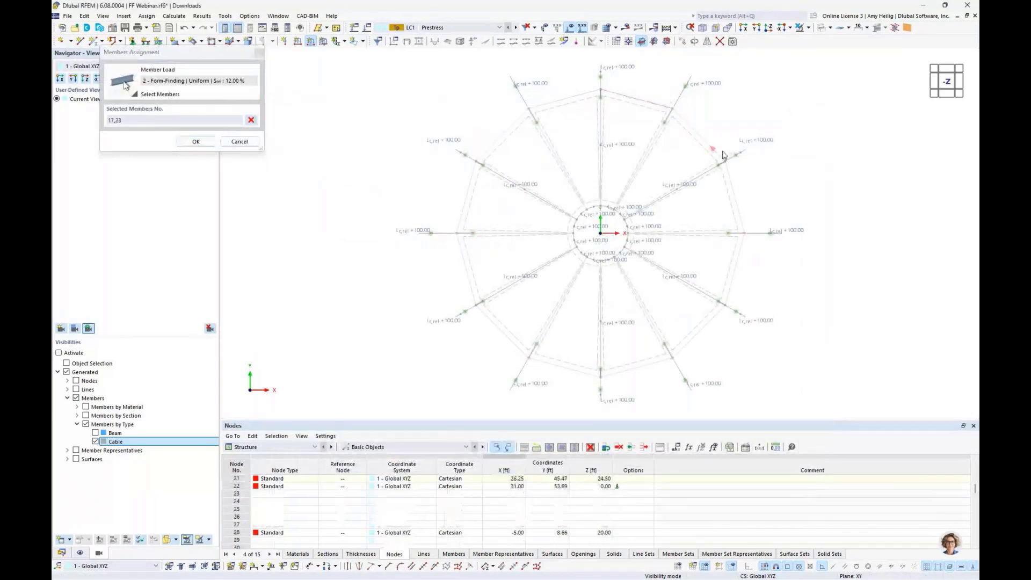
left_click(736, 196)
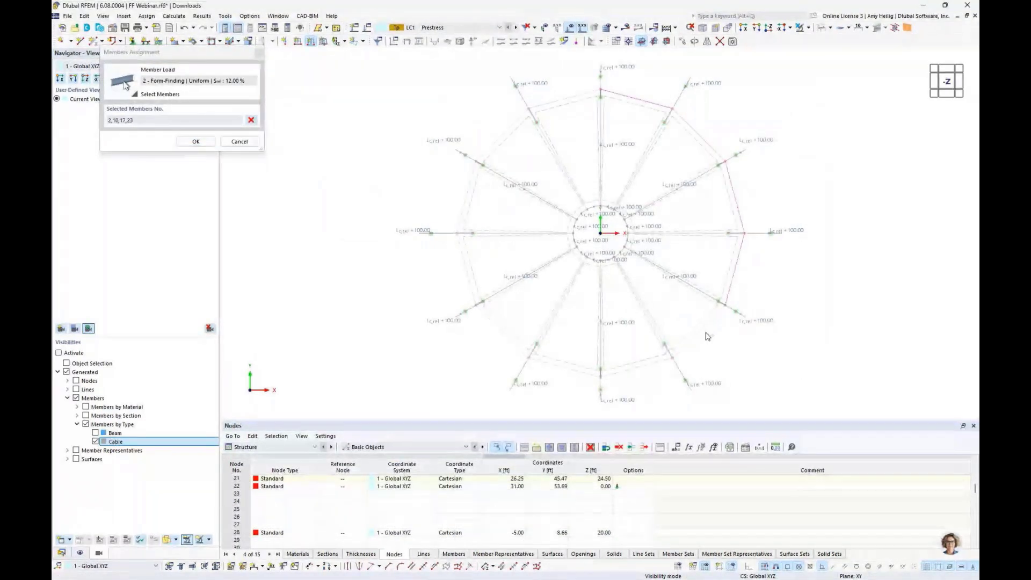
left_click(701, 329)
left_click(636, 367)
left_click(556, 370)
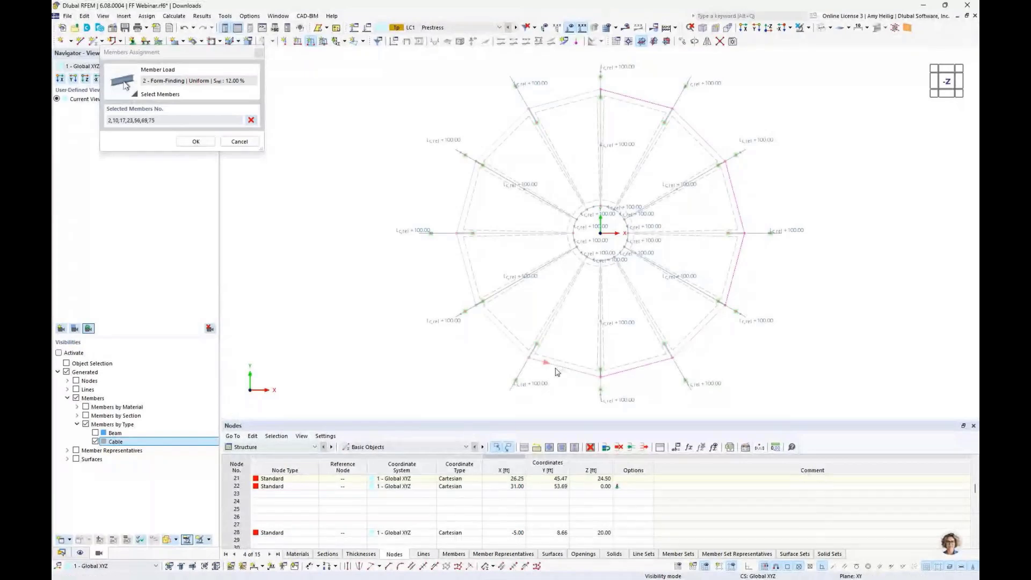
left_click(502, 331)
left_click(462, 260)
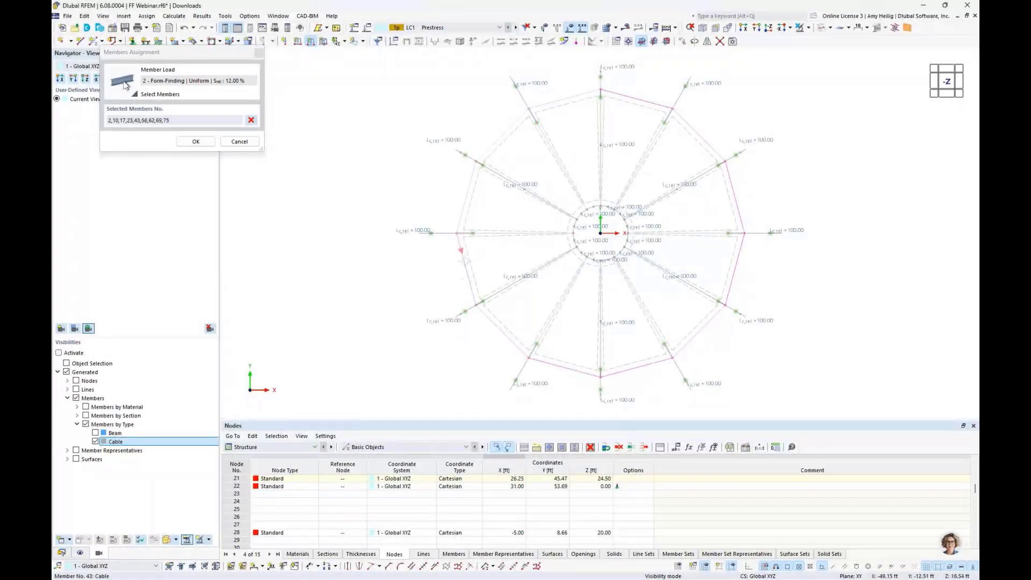
left_click(461, 213)
left_click(500, 137)
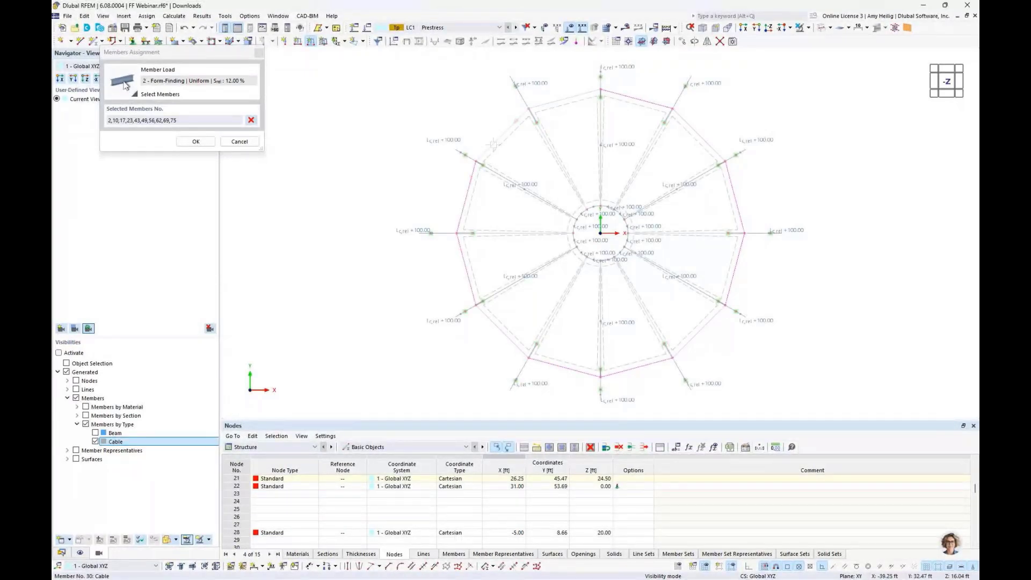
left_click(561, 100)
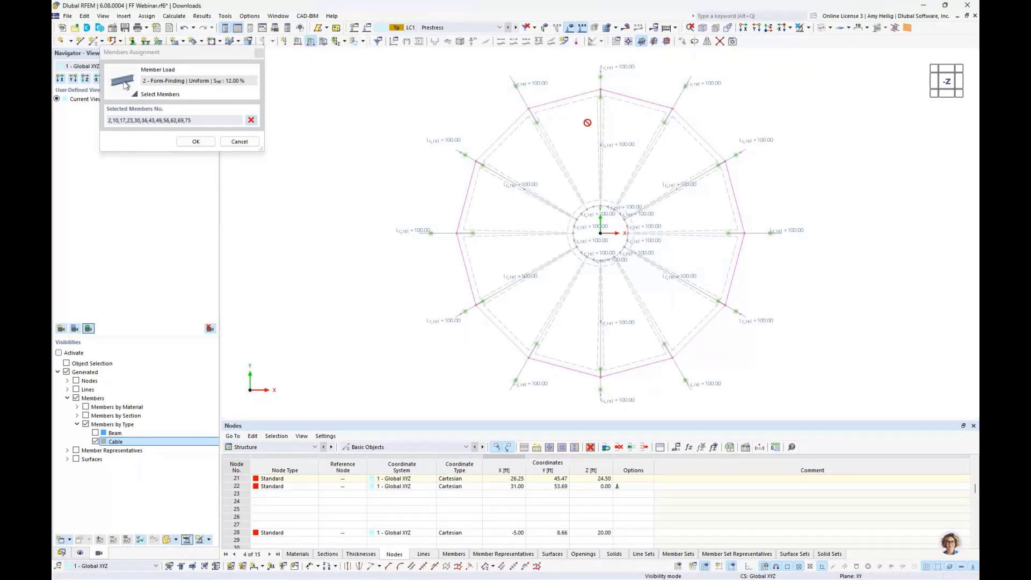
Add the six radial cables running to the high columns to the sag load, and accept the member assignment
left_click(550, 148)
left_click(640, 166)
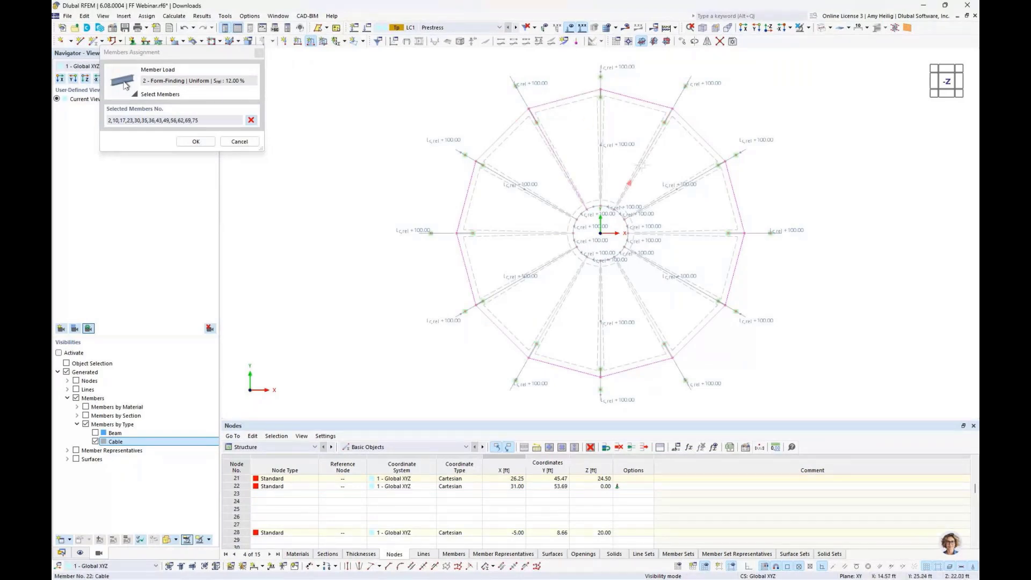
left_click(678, 232)
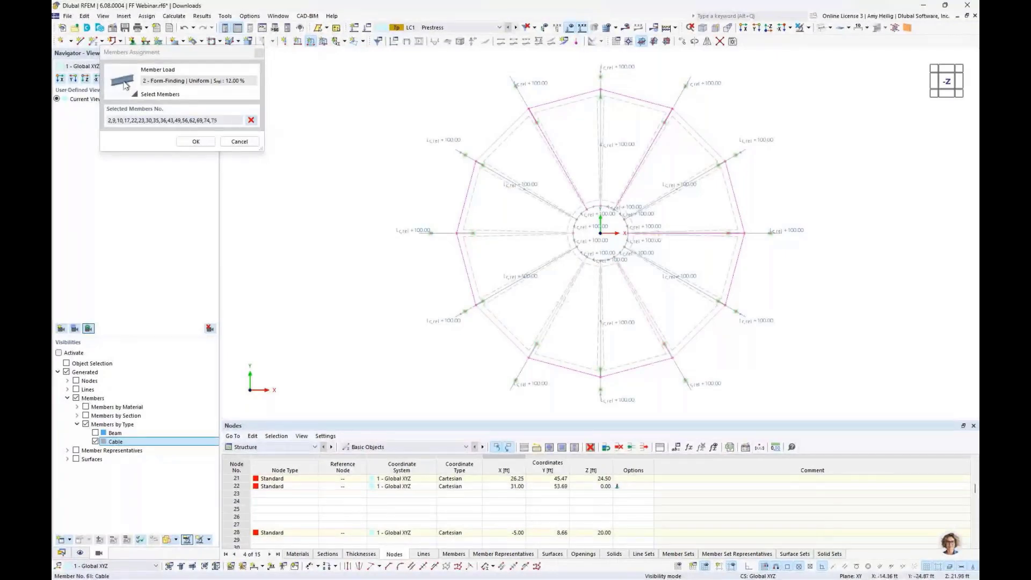
left_click(562, 299)
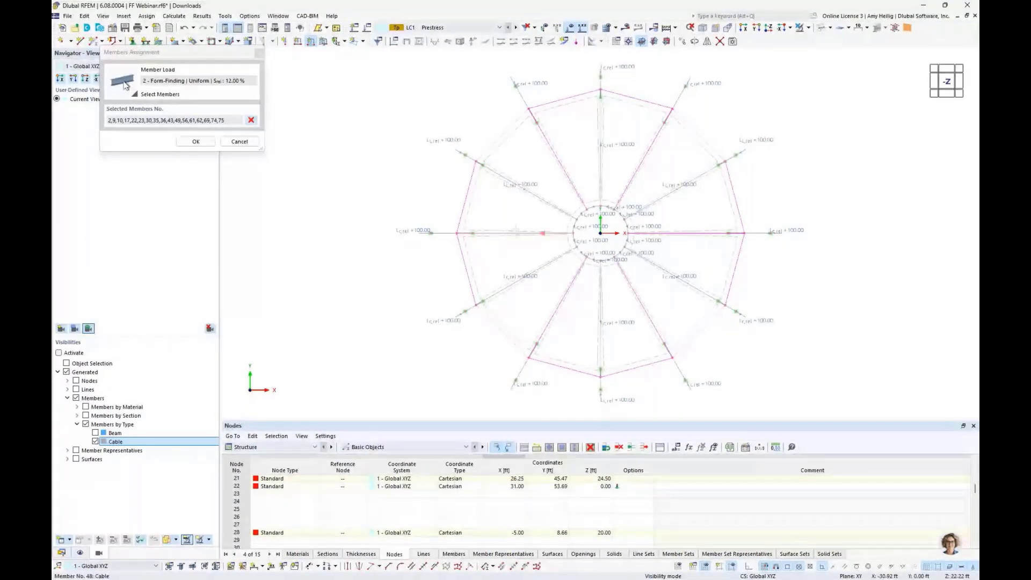
left_click(516, 232)
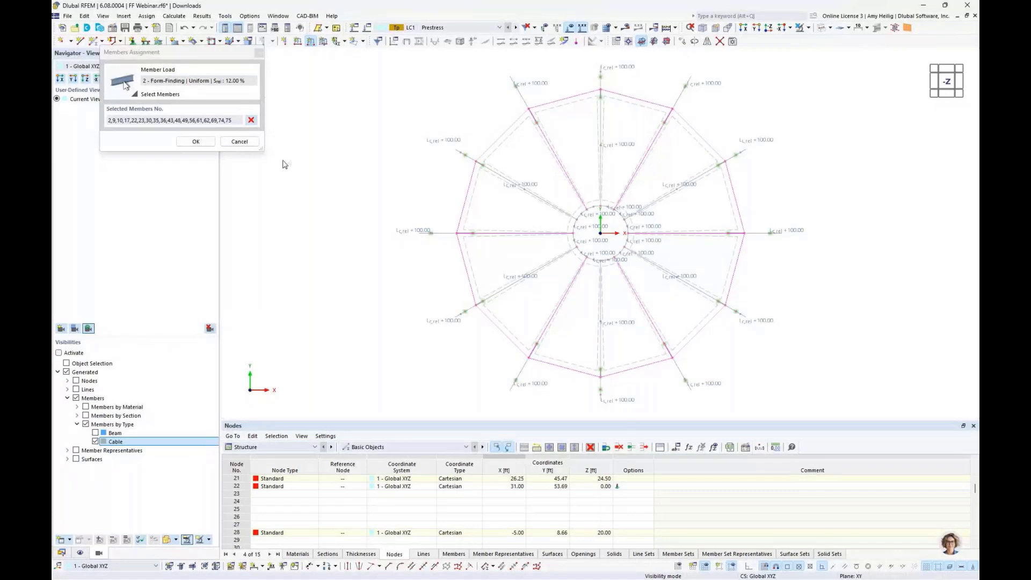
left_click(197, 141)
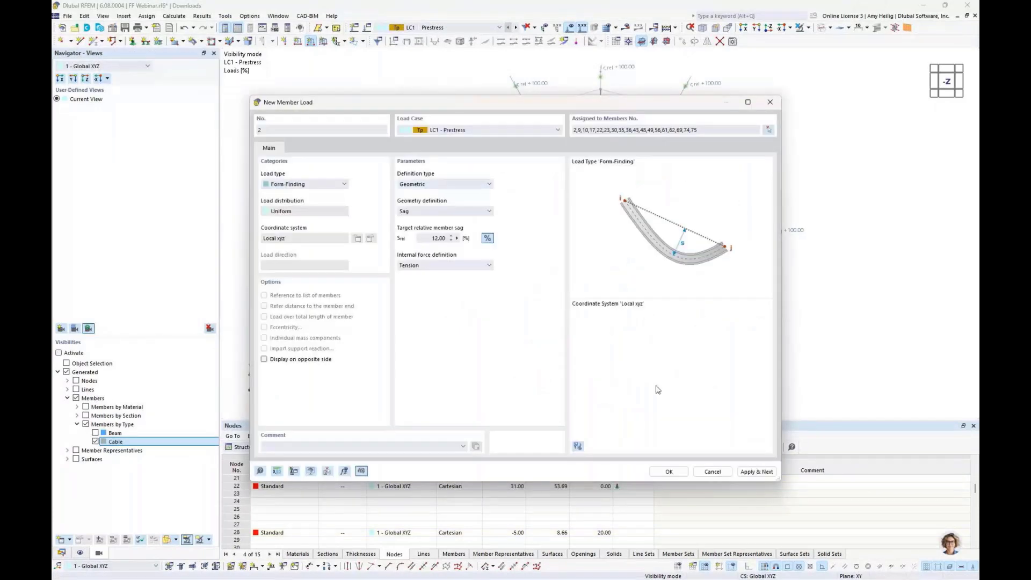
Create the 12% sag form-finding load on the assigned perimeter and radial cables, and check it in 3D
left_click(668, 472)
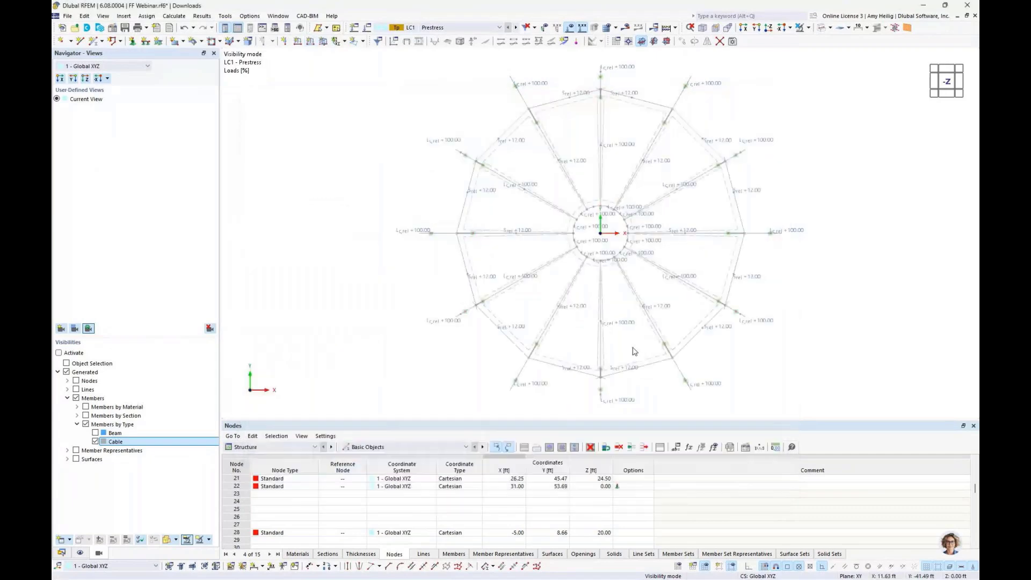
middle_click_drag(636, 353, 621, 228, "ctrl")
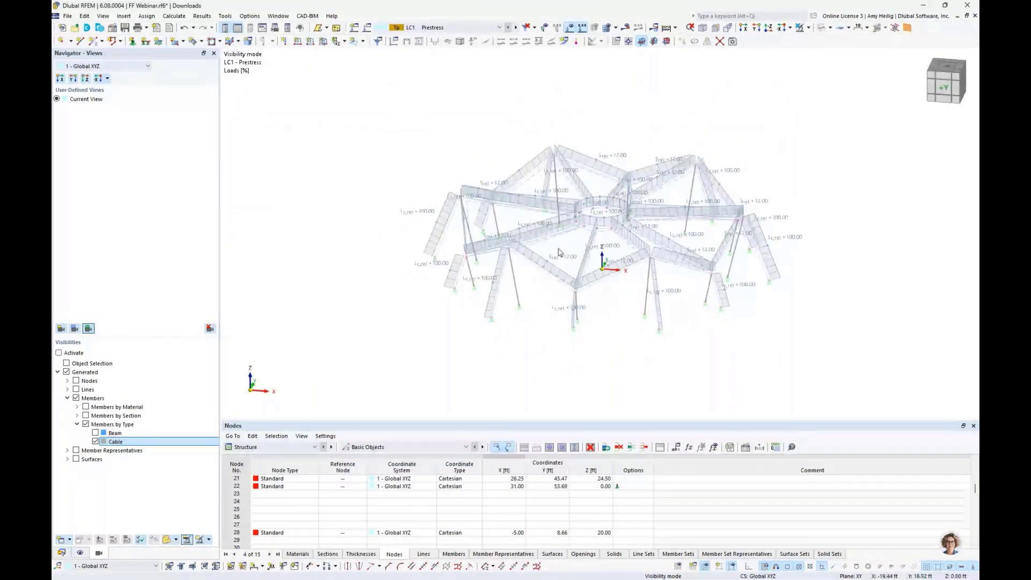
middle_click_drag(558, 252, 512, 310, "ctrl")
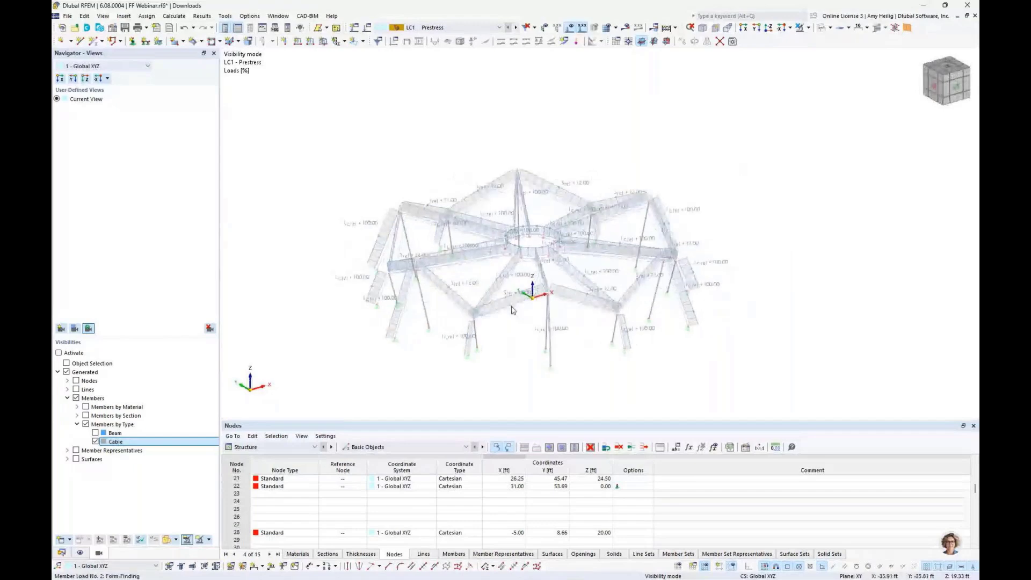
scroll(504, 313, "up", 2)
scroll(504, 313, "up", 2)
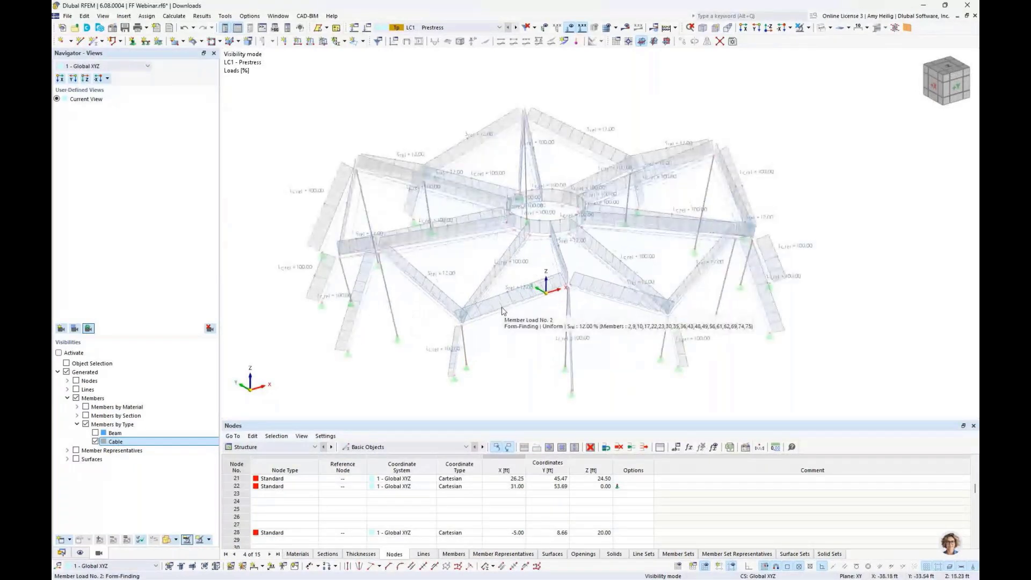
Start a new surface load in LC1 with load type Form-Finding and calculation method Projection
left_click(323, 42)
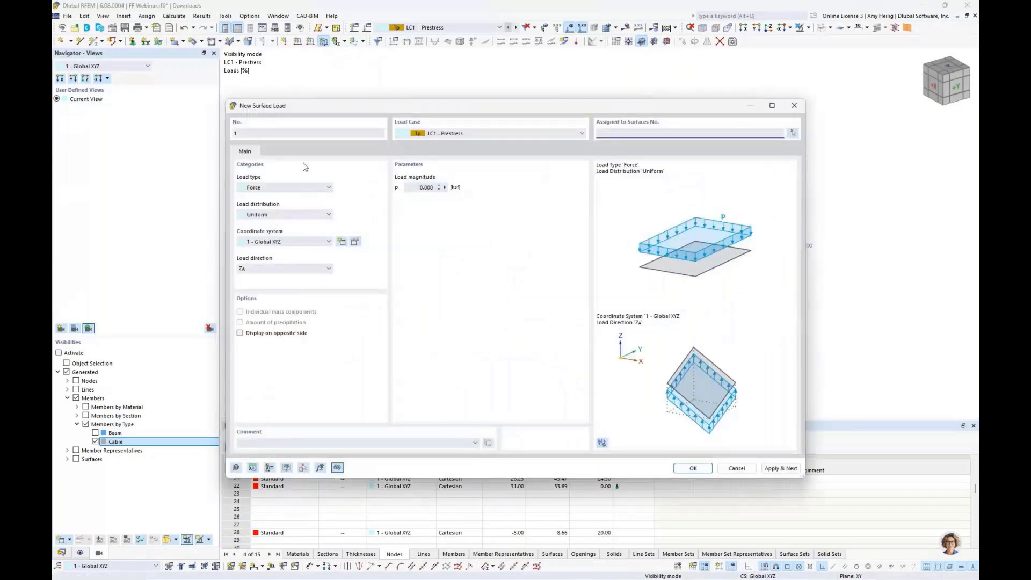
left_click(289, 187)
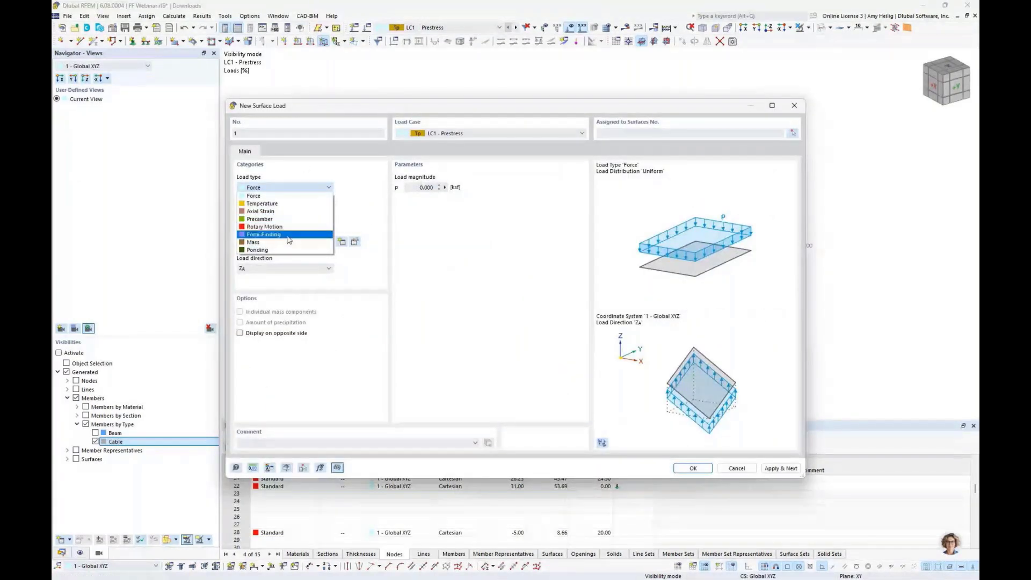
left_click(287, 236)
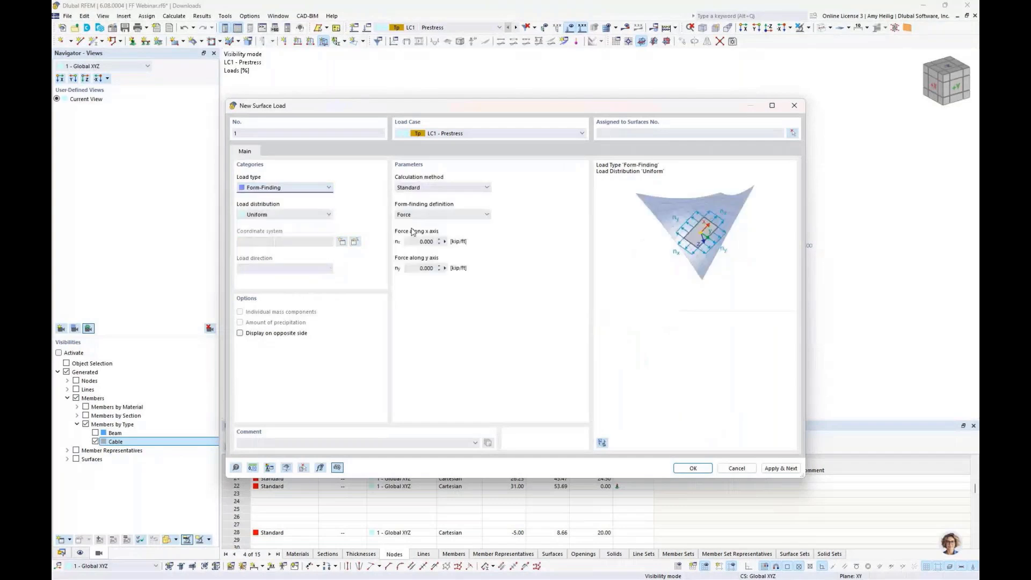
left_click(432, 187)
left_click(431, 188)
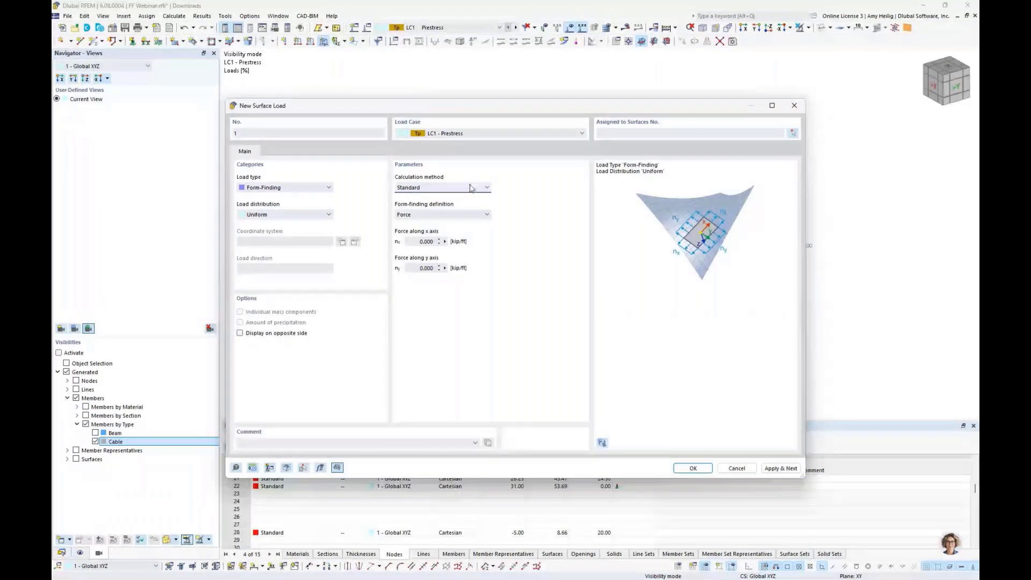
left_click(470, 188)
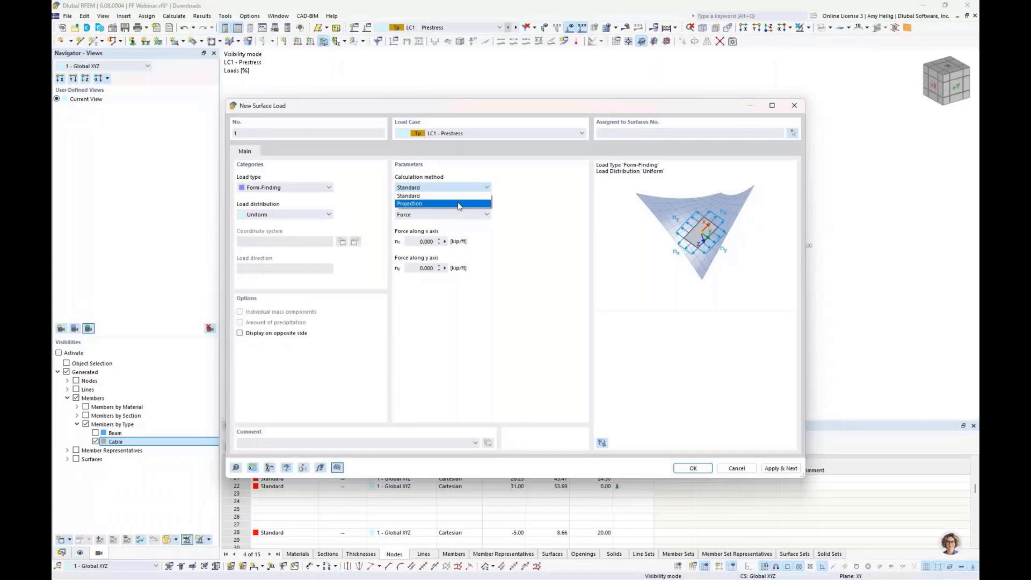
left_click(459, 204)
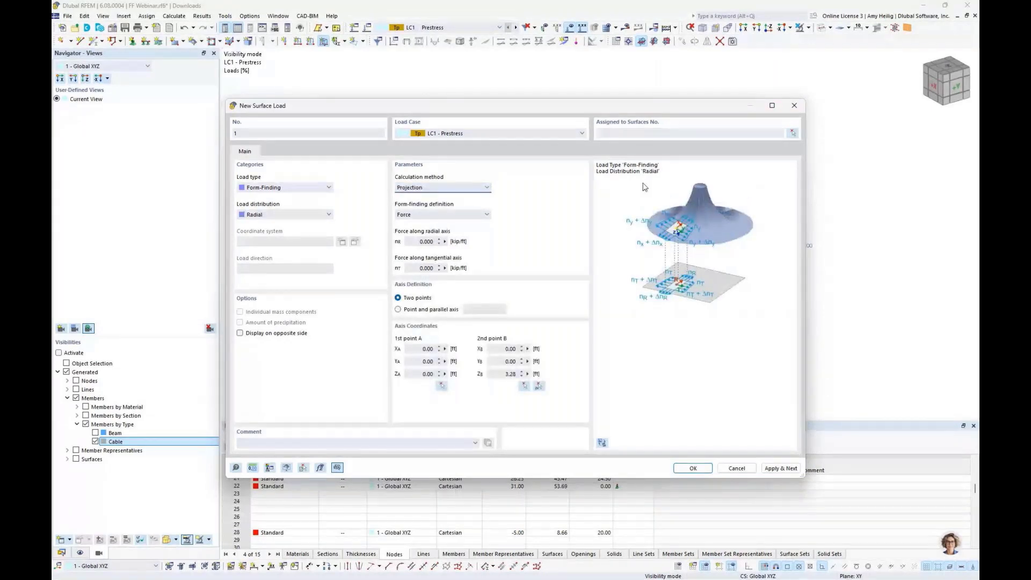
left_click_drag(654, 104, 633, 308)
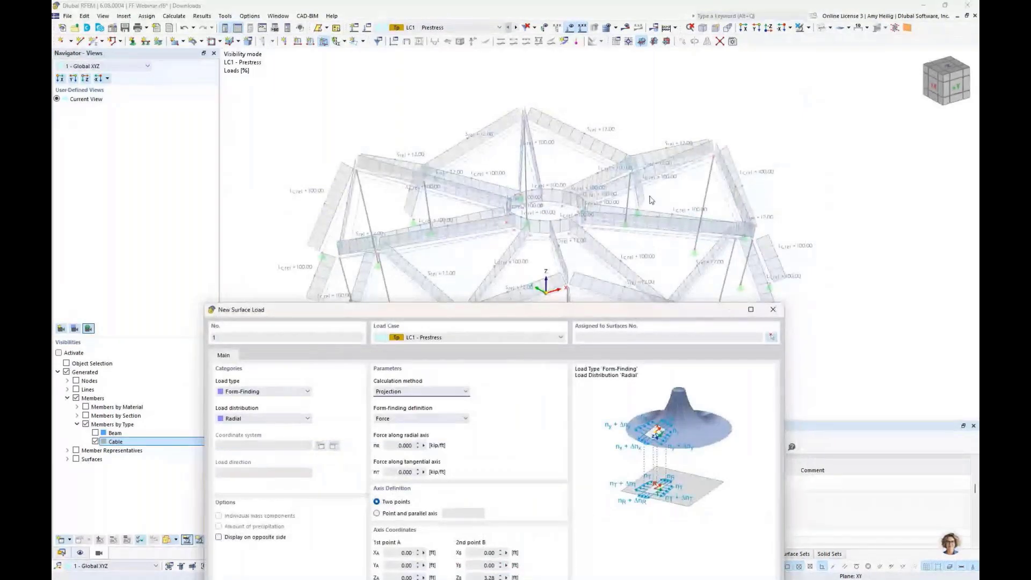
left_click_drag(614, 314, 639, 114)
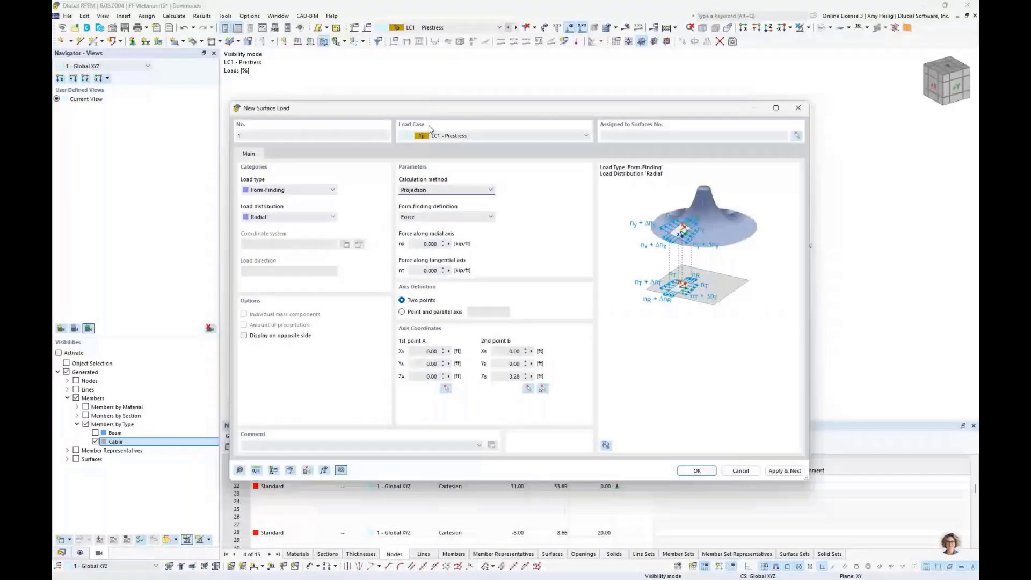
left_click(447, 217)
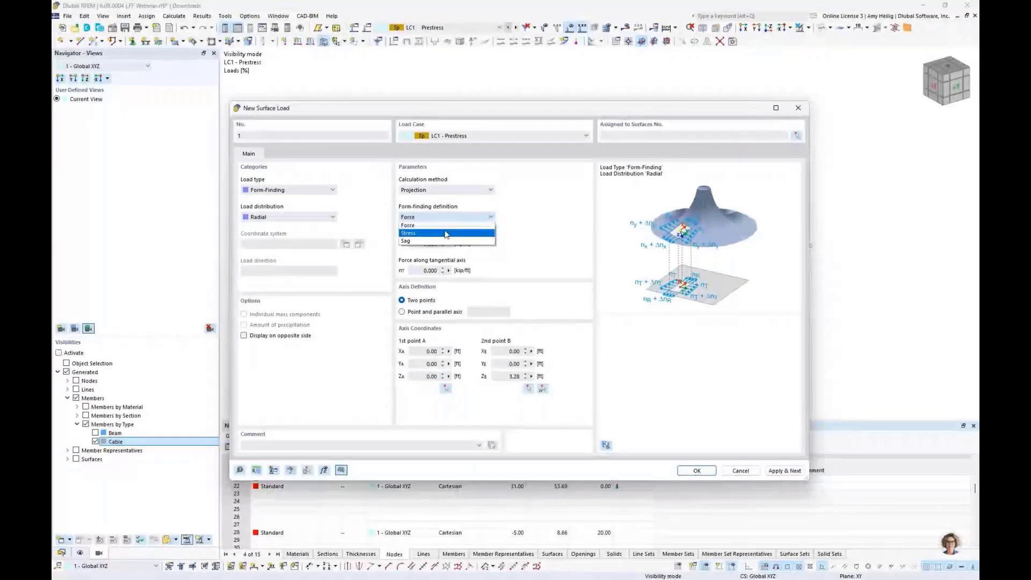
left_click(444, 226)
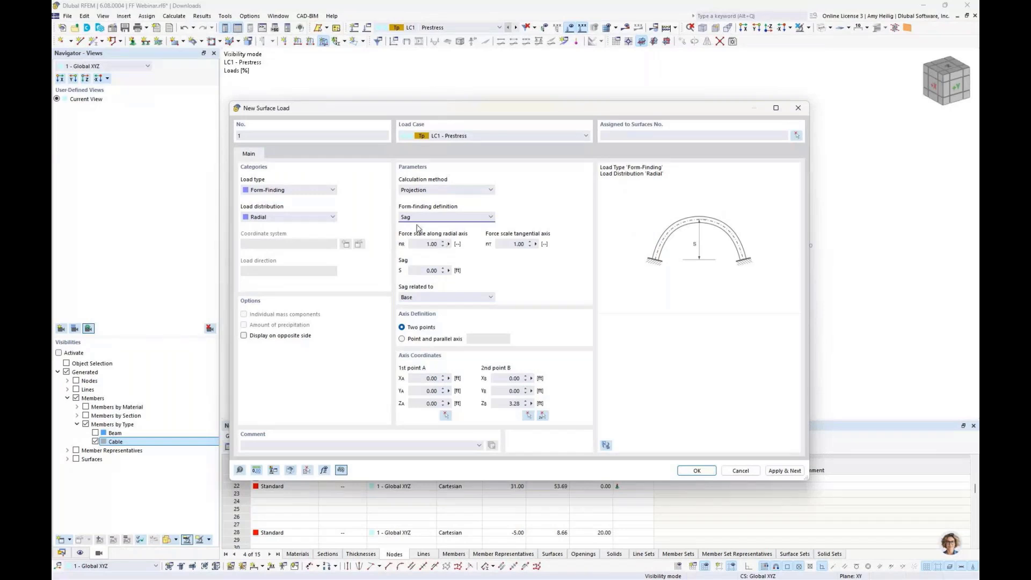
left_click(428, 217)
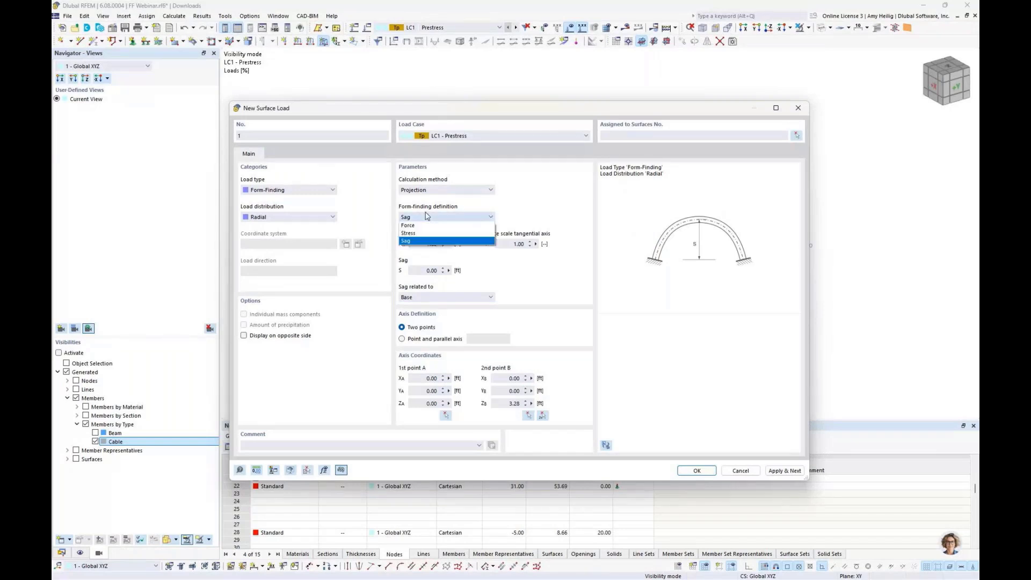
left_click(431, 226)
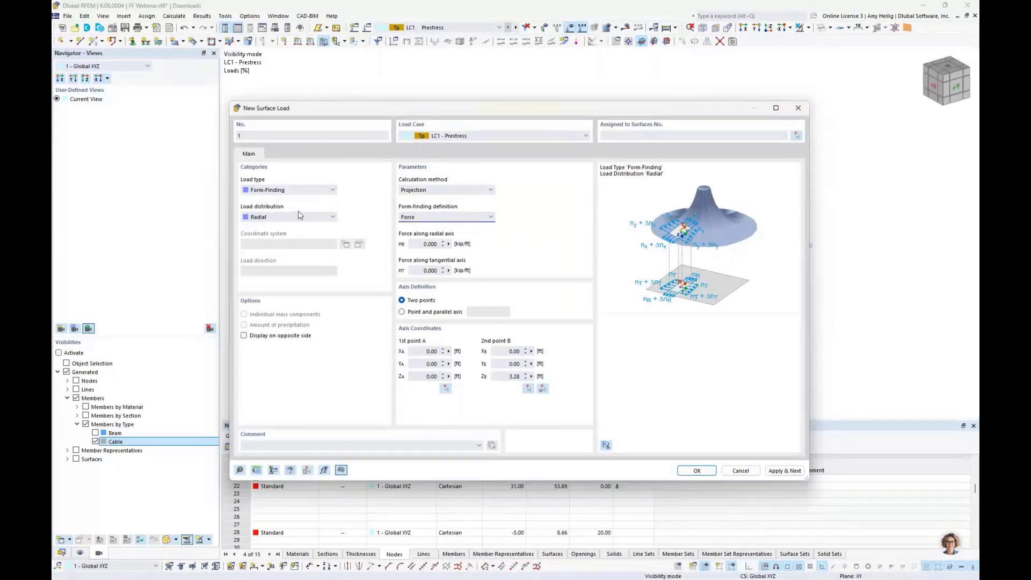
Set the surface load's forces along the radial and tangential axes to 0.070 kip/ft each
left_click(422, 244)
double_click(422, 245)
type("0.07")
key("Tab")
type("0.07")
left_click(428, 244)
mouse_move(571, 109)
left_mouse_down()
mouse_move(574, 269)
mouse_move(573, 120)
left_mouse_up()
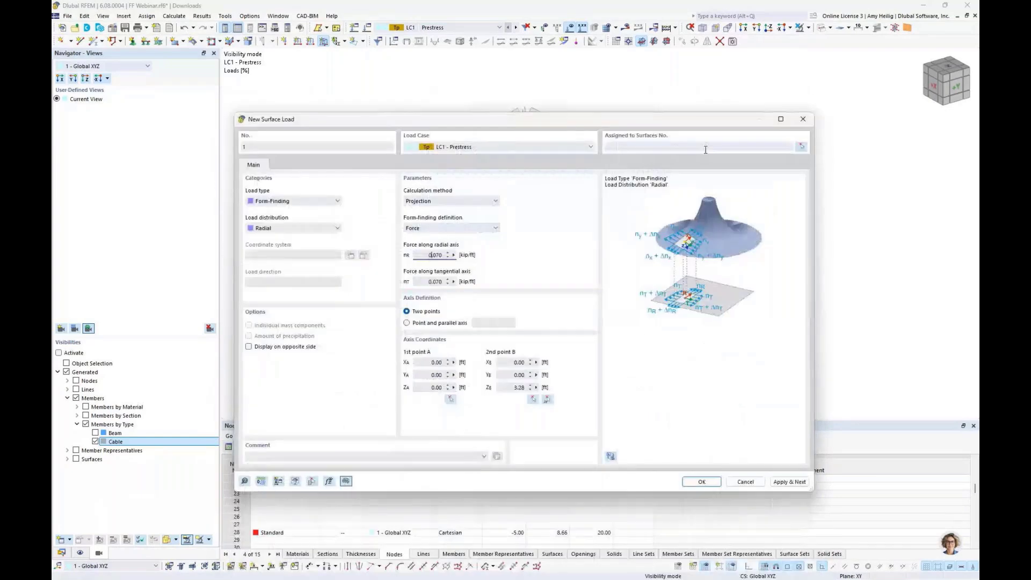
Show all objects again, assign the form-finding surface load to all twelve membrane surfaces, and create it
left_click(801, 147)
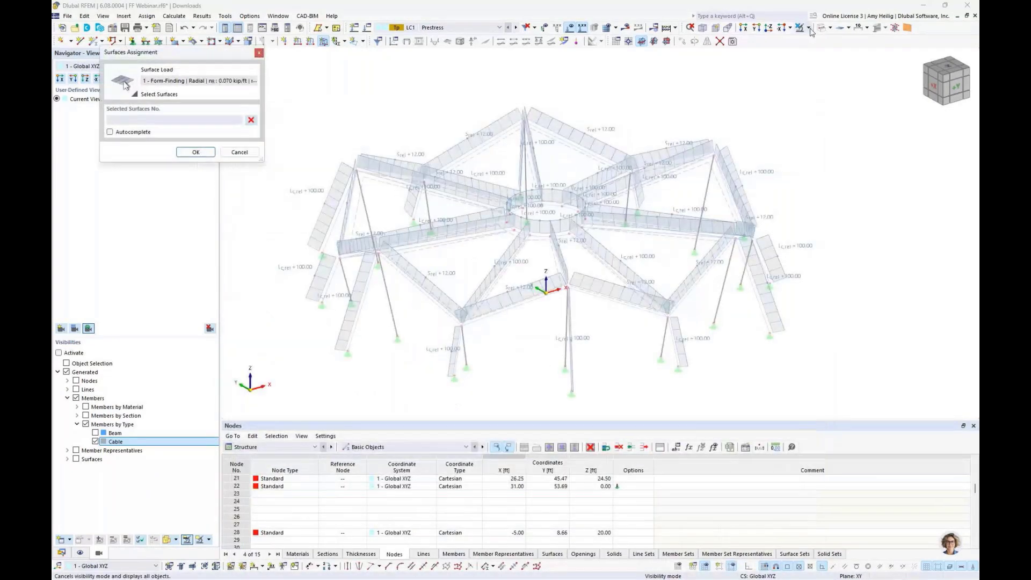
left_click(802, 28)
left_click_drag(836, 367, 324, 80)
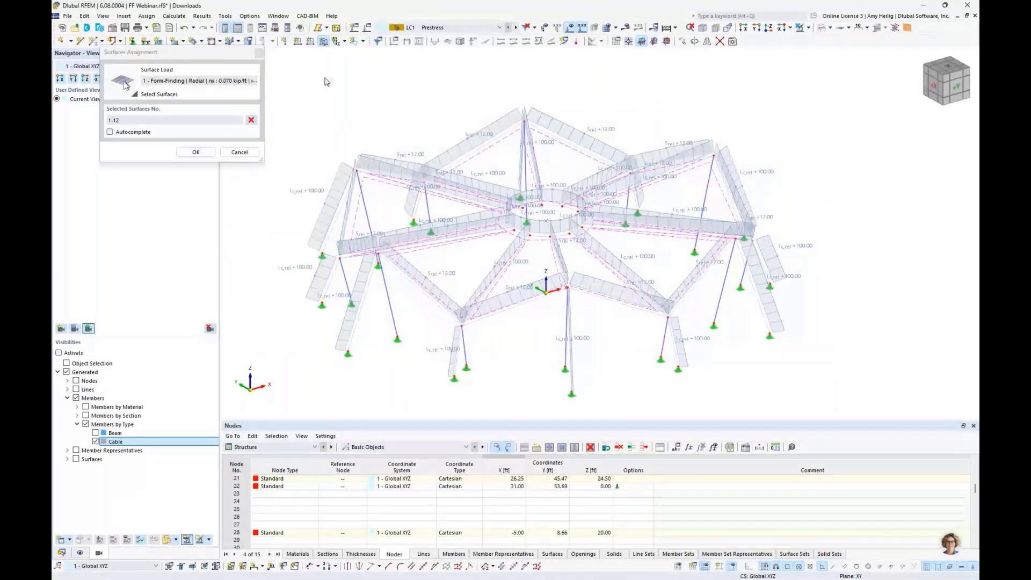
key("Return")
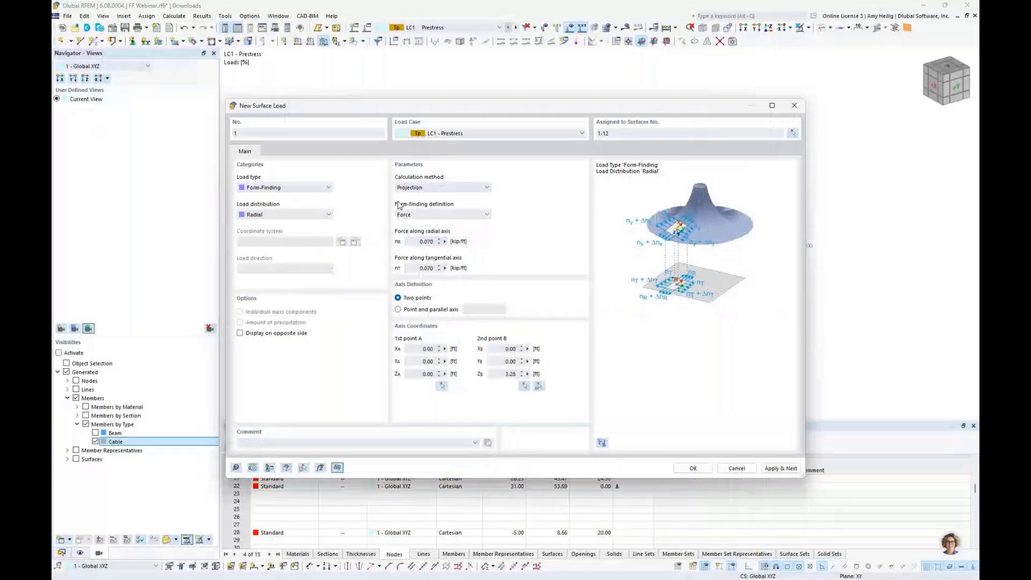
left_click(693, 469)
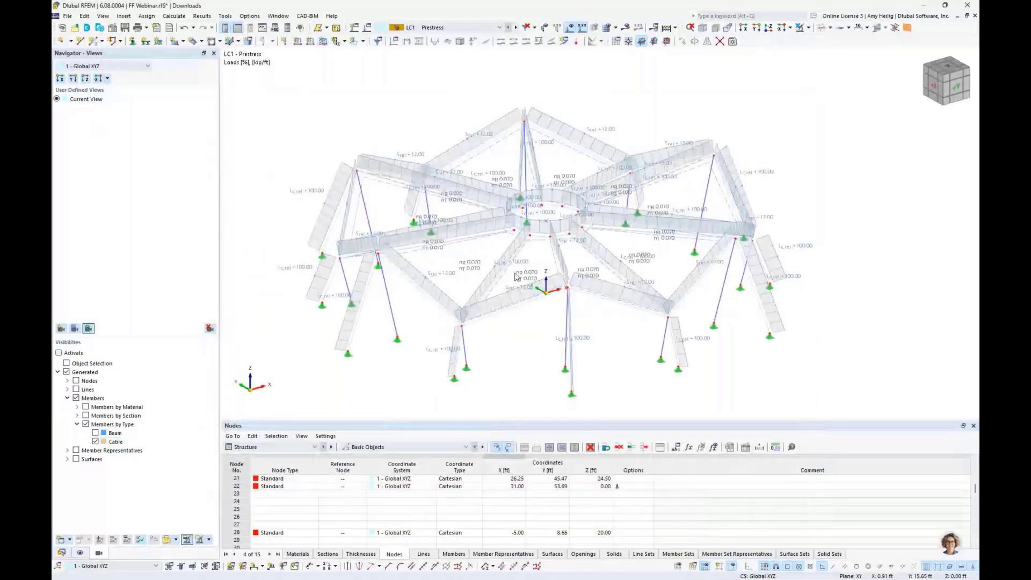
Calculate the LC1 results, and hide the loads and the FE mesh in the displacement plot
middle_click_drag(516, 277, 533, 293, "ctrl")
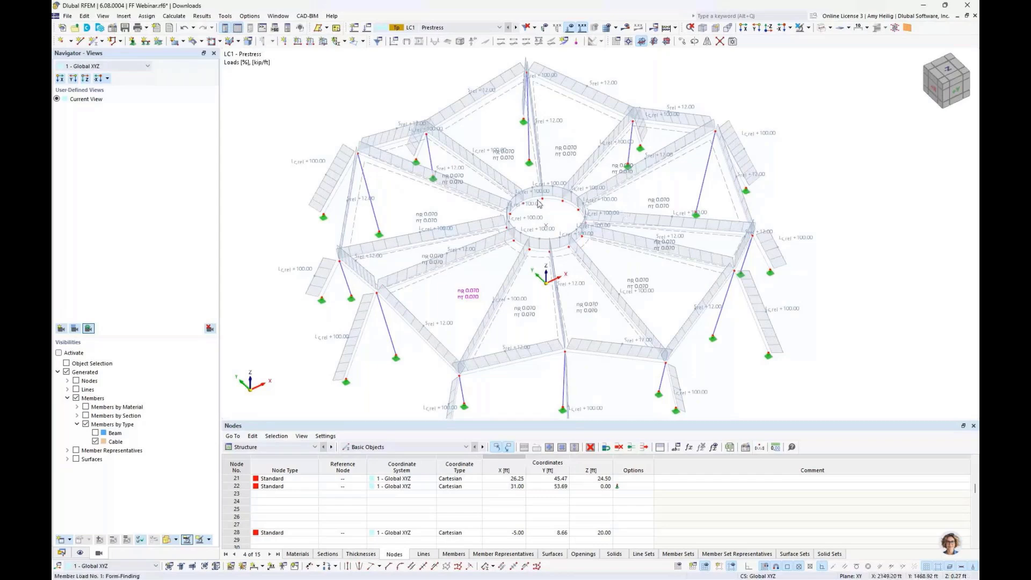
left_click(625, 28)
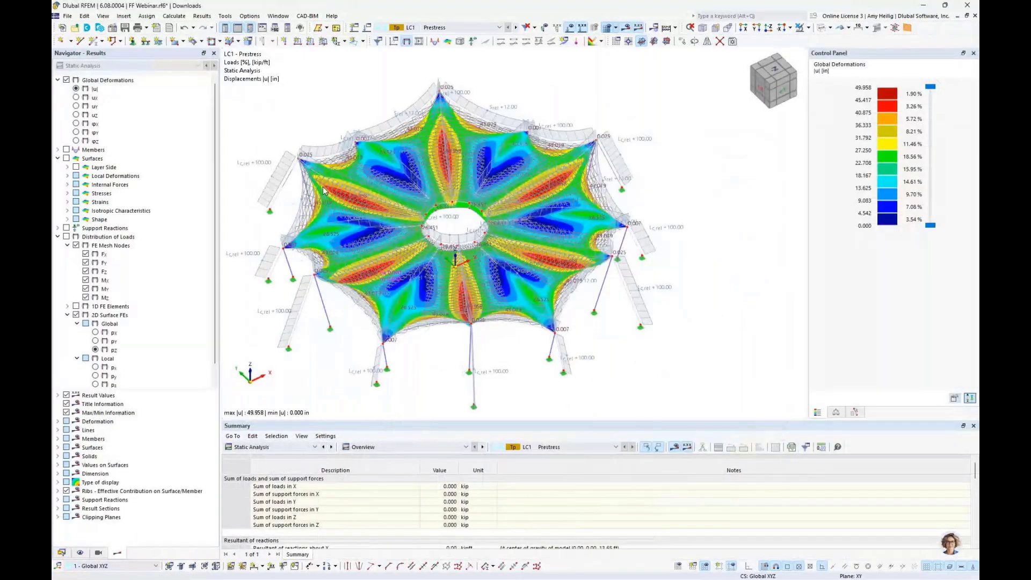
left_click(567, 28)
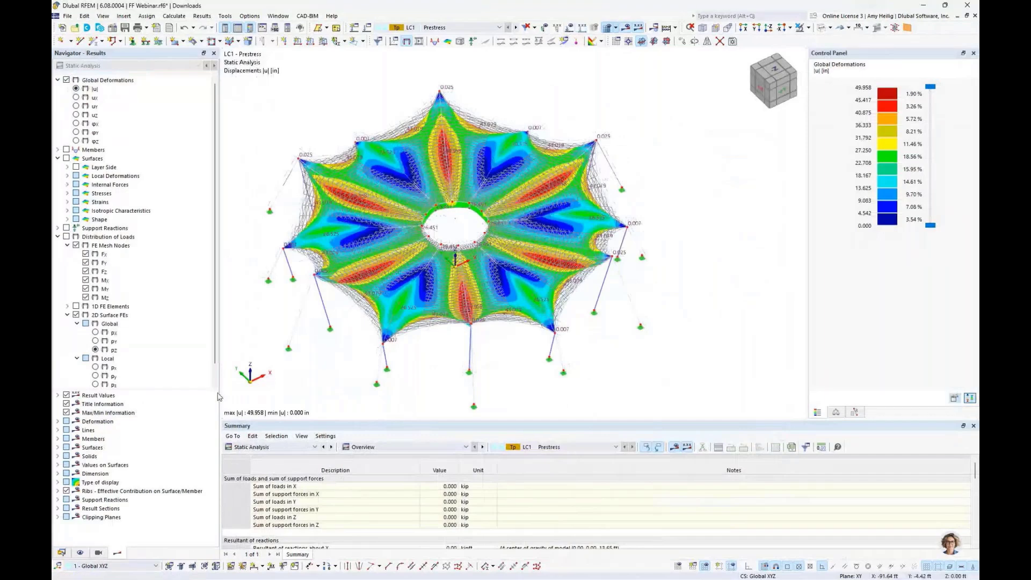
left_click(80, 552)
scroll(108, 323, "down", 10)
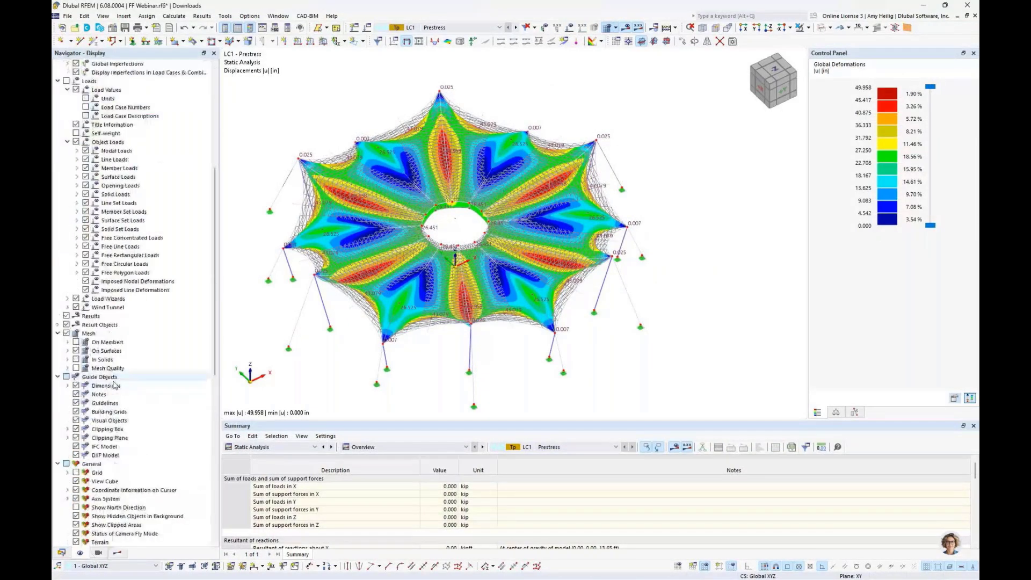
left_click(66, 333)
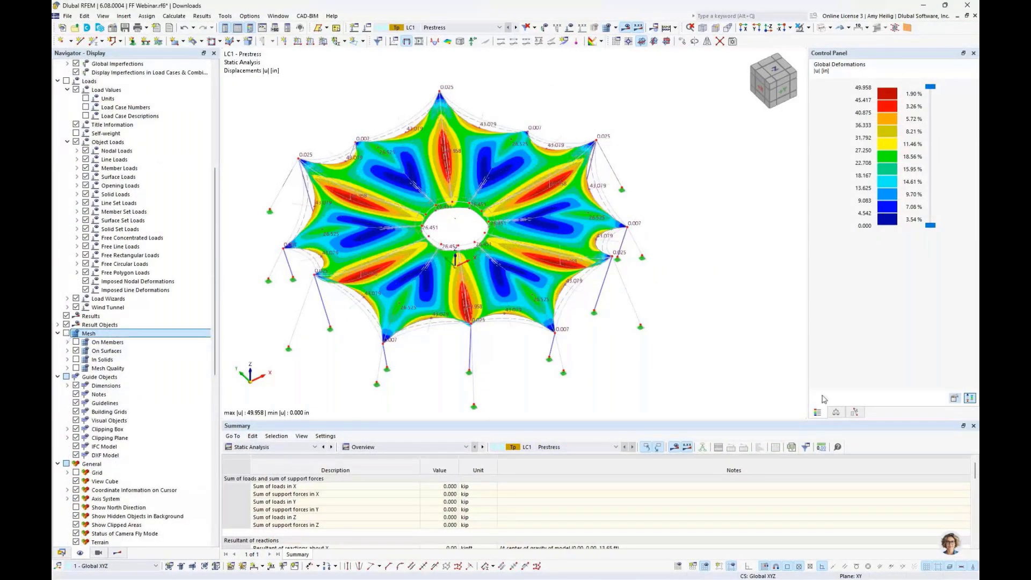
Set the general deformations display factor to 1 and view the form-found membrane shape with its displacement colour scale
left_click(836, 412)
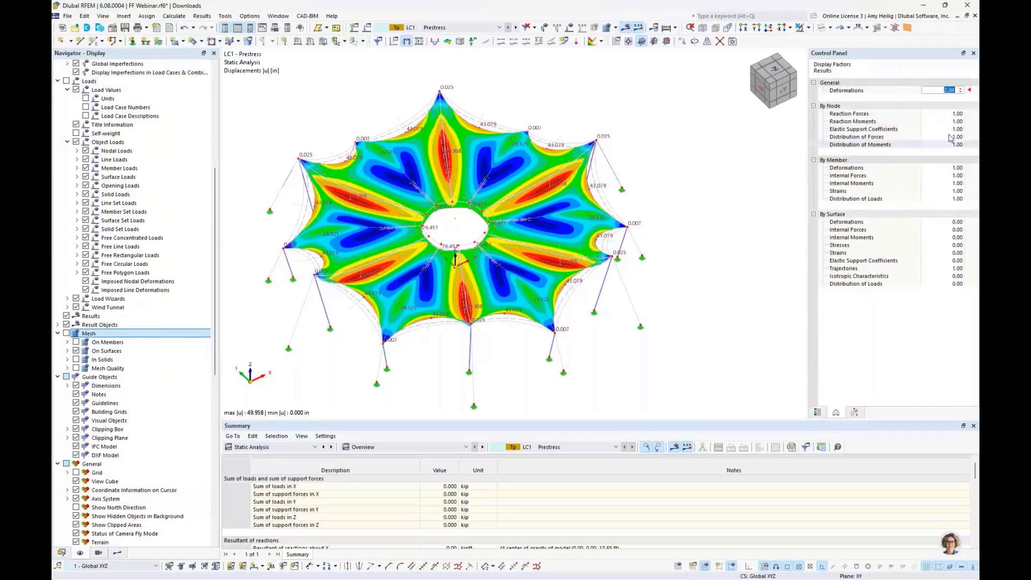
type("1")
key("Return")
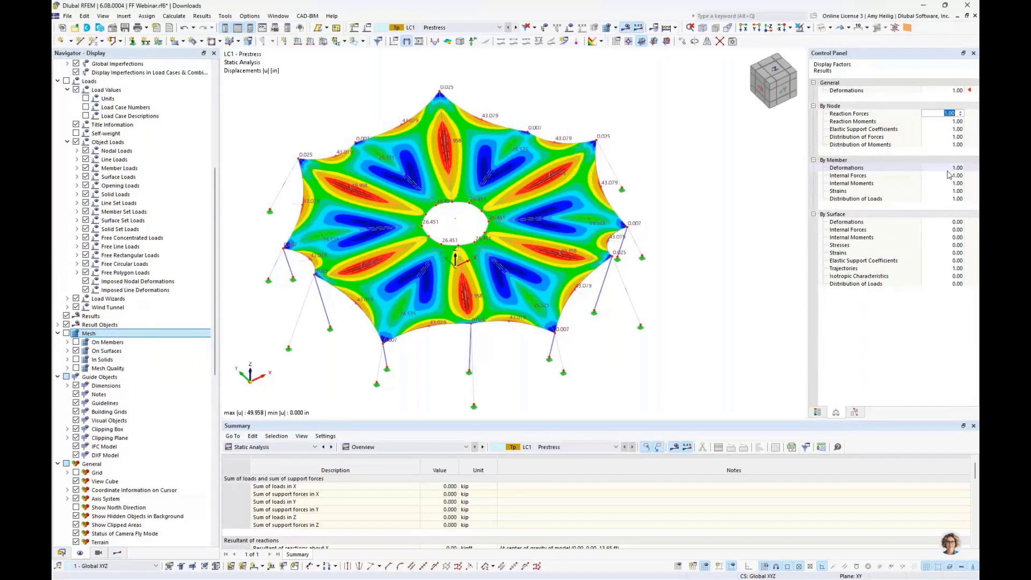
middle_click_drag(618, 329, 596, 284, "ctrl")
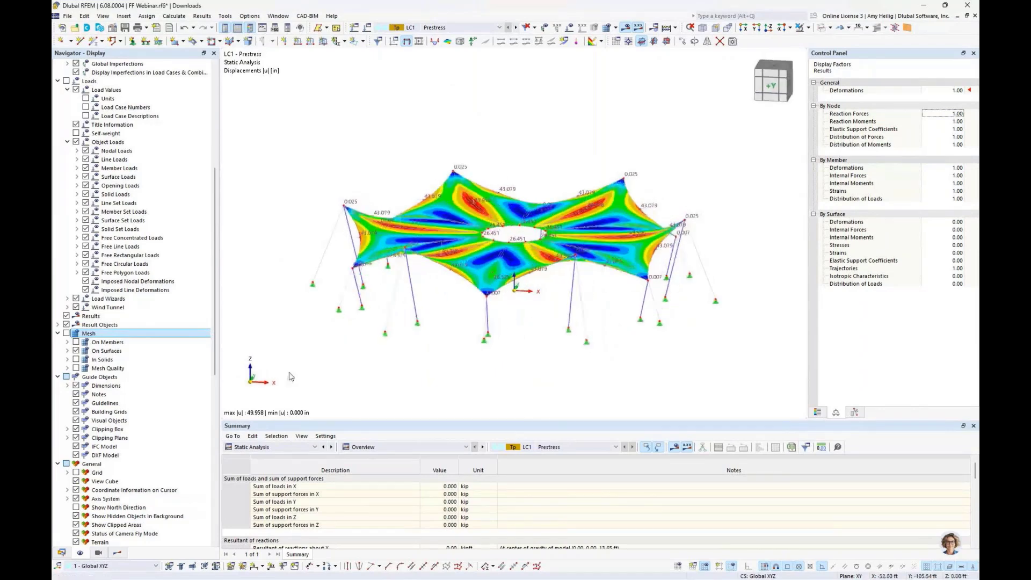
left_click(117, 554)
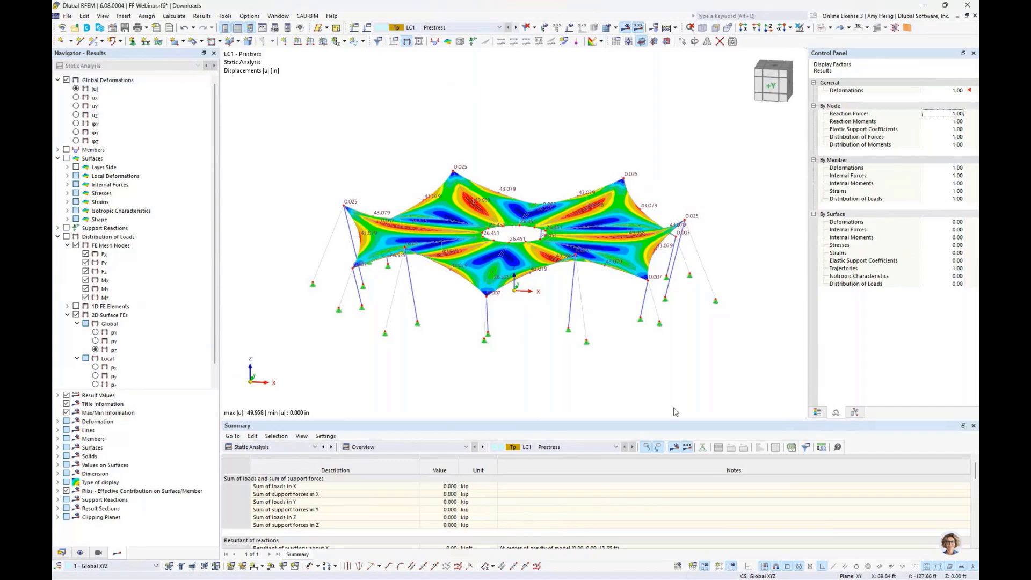
left_click(820, 412)
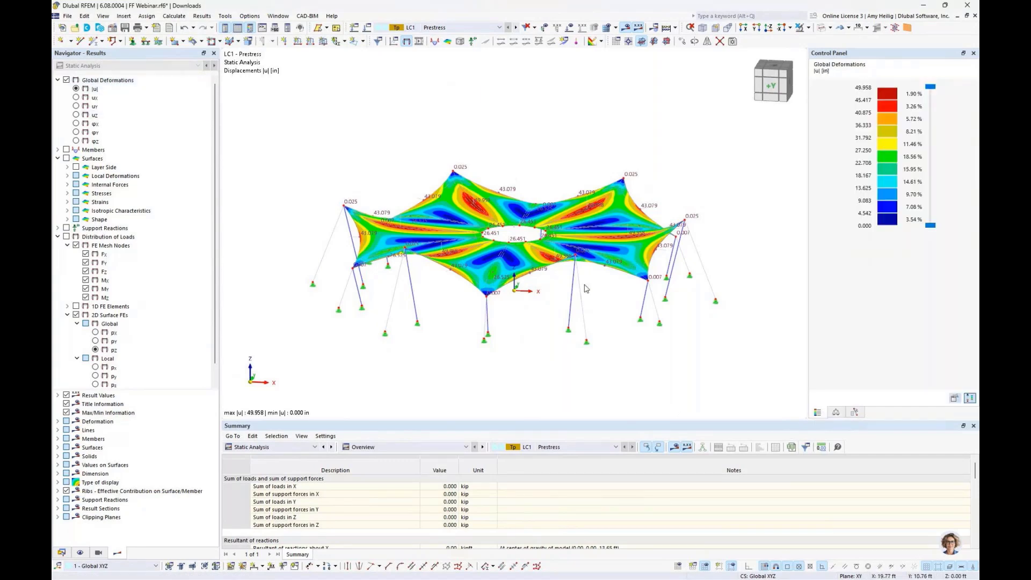
middle_click_drag(597, 299, 548, 313)
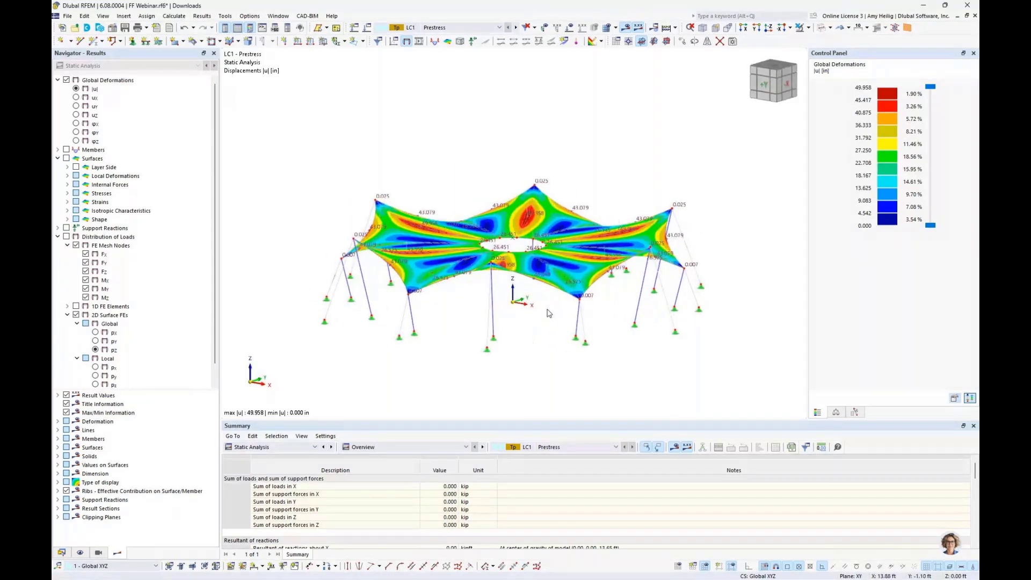
Replace the global deformations with the members' internal forces N, and examine the axial forces in the cables and columns
left_click(58, 150)
left_click(66, 149)
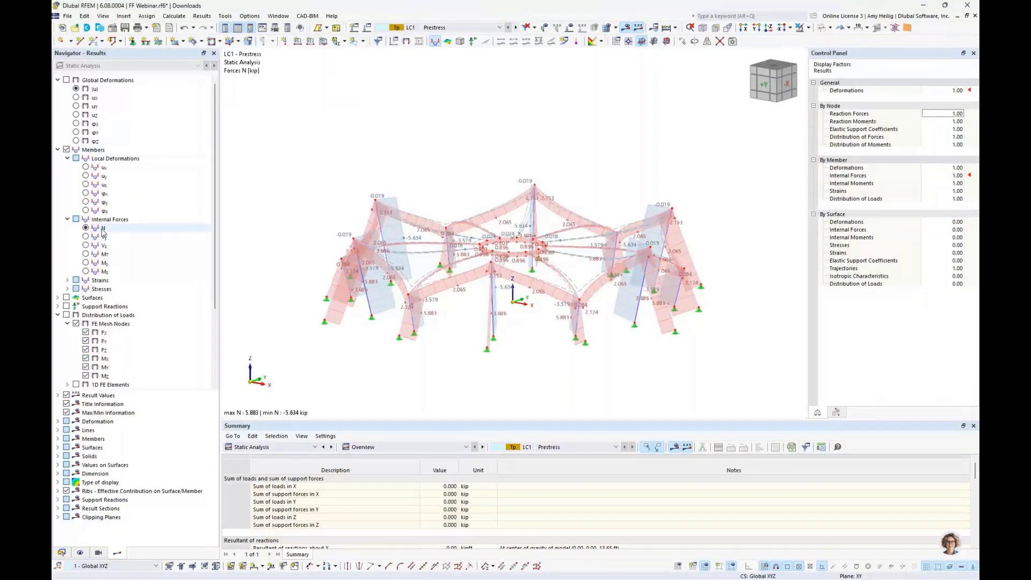
scroll(426, 329, "up", 5)
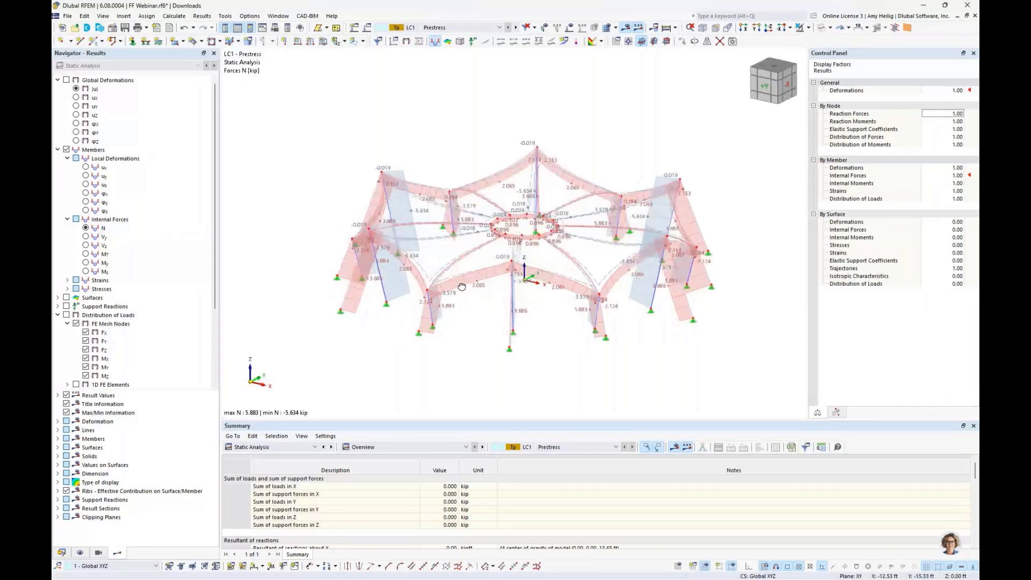
scroll(427, 328, "up", 2)
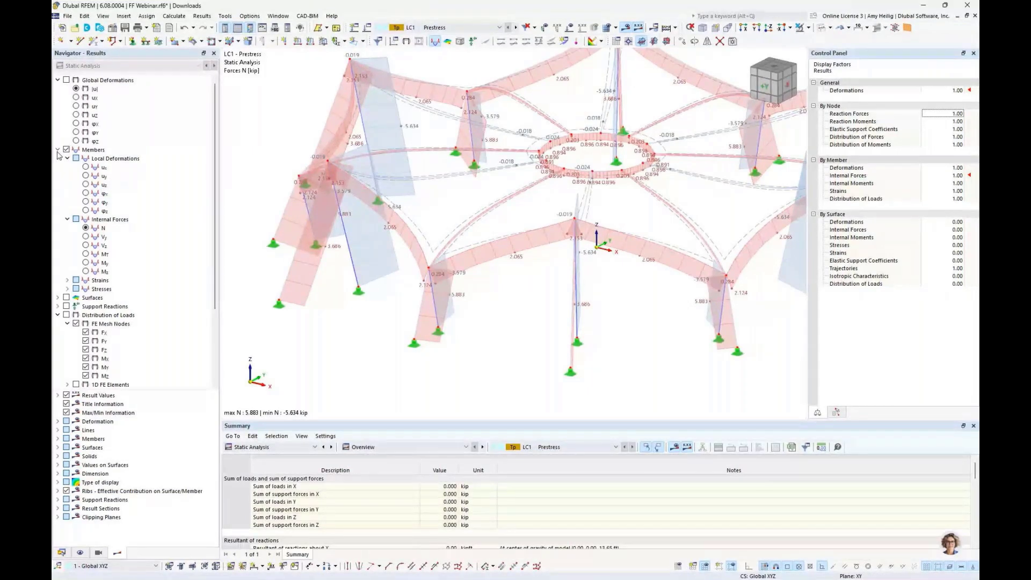
View the members' local deformations u-y in plan, and switch the member results off
left_click(771, 32)
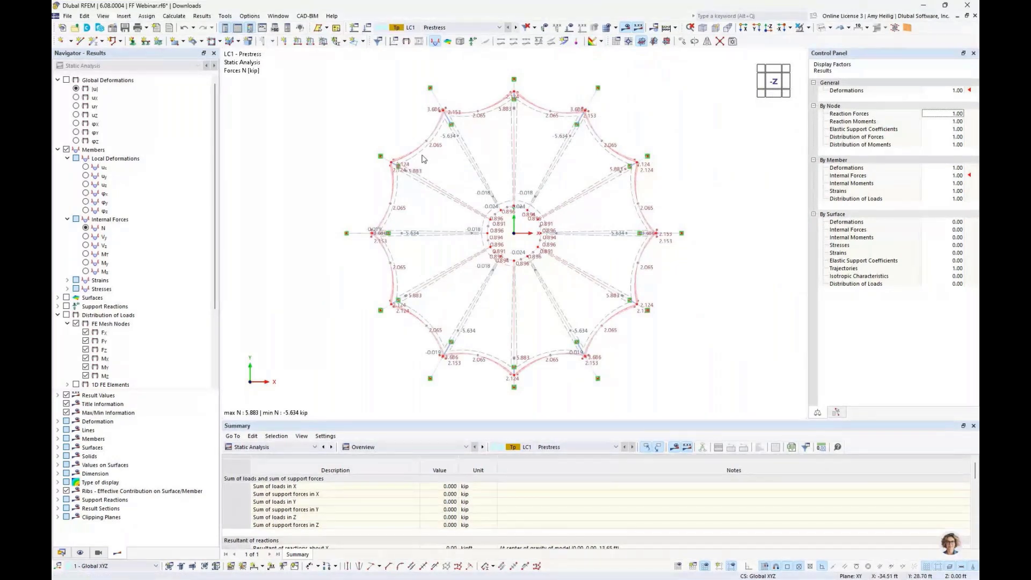
left_click(86, 176)
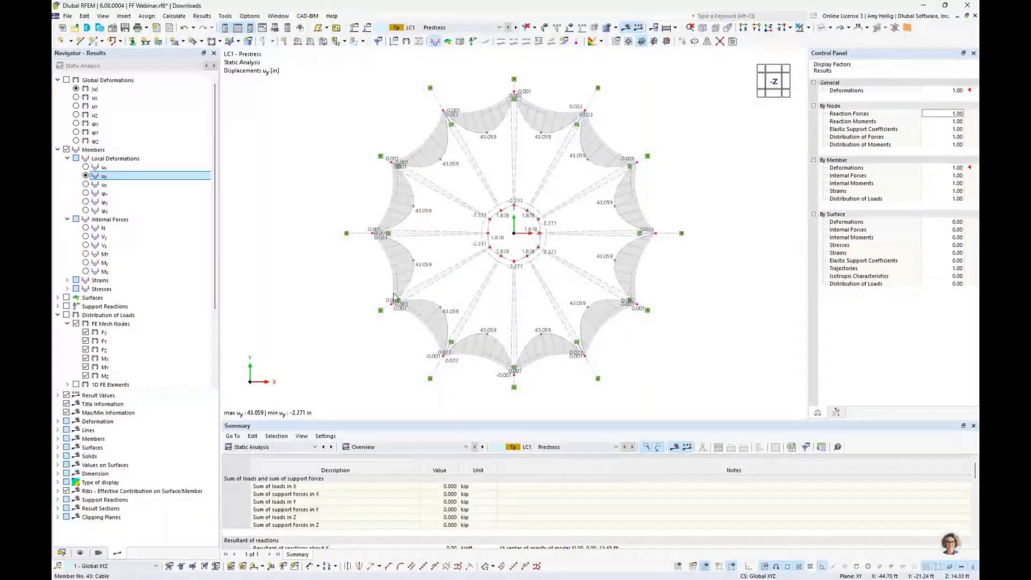
left_click(58, 150)
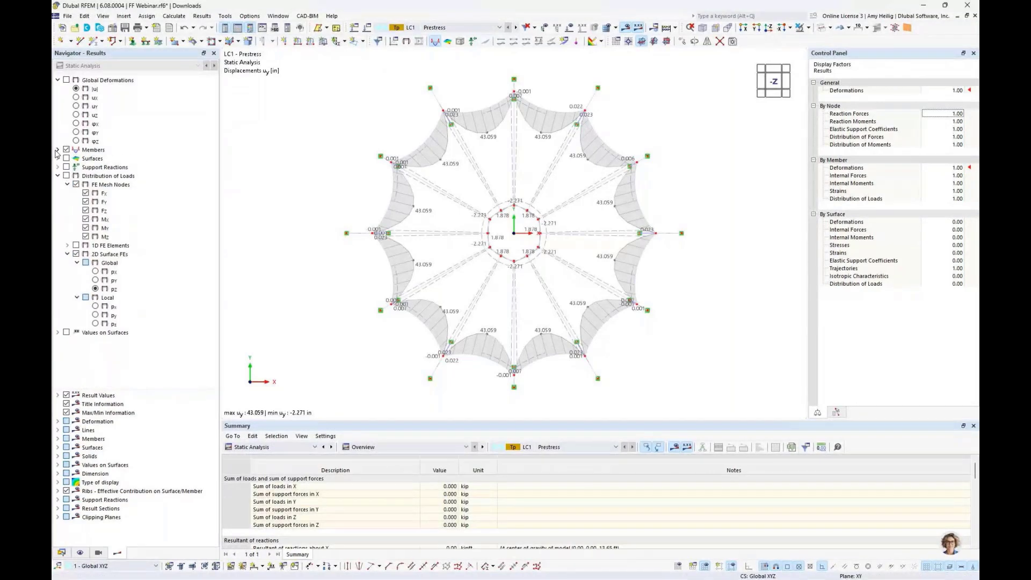
left_click(66, 150)
Display the basic internal force n-x on the membrane surfaces and examine it with its colour scale
left_click(57, 158)
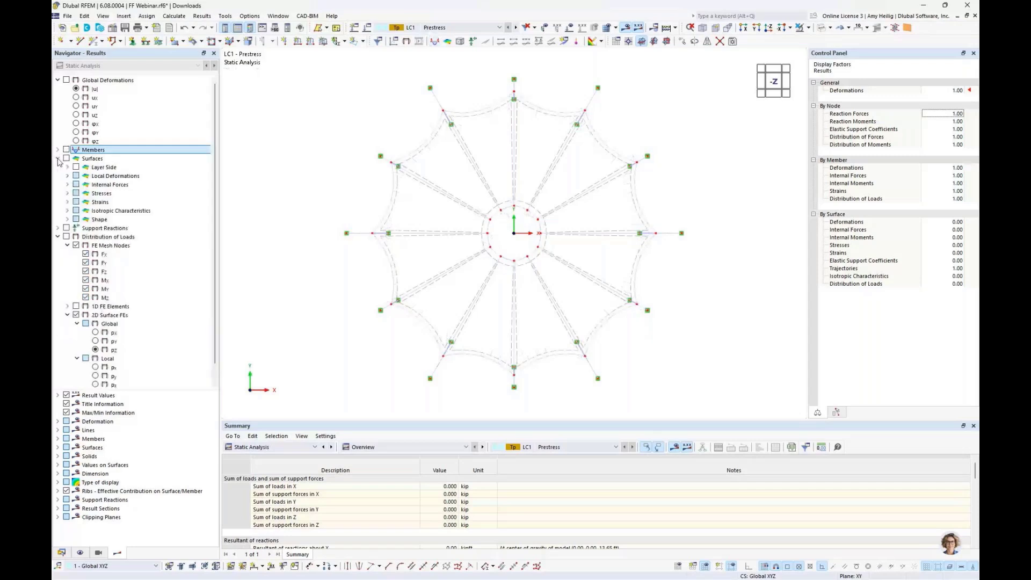
left_click(67, 185)
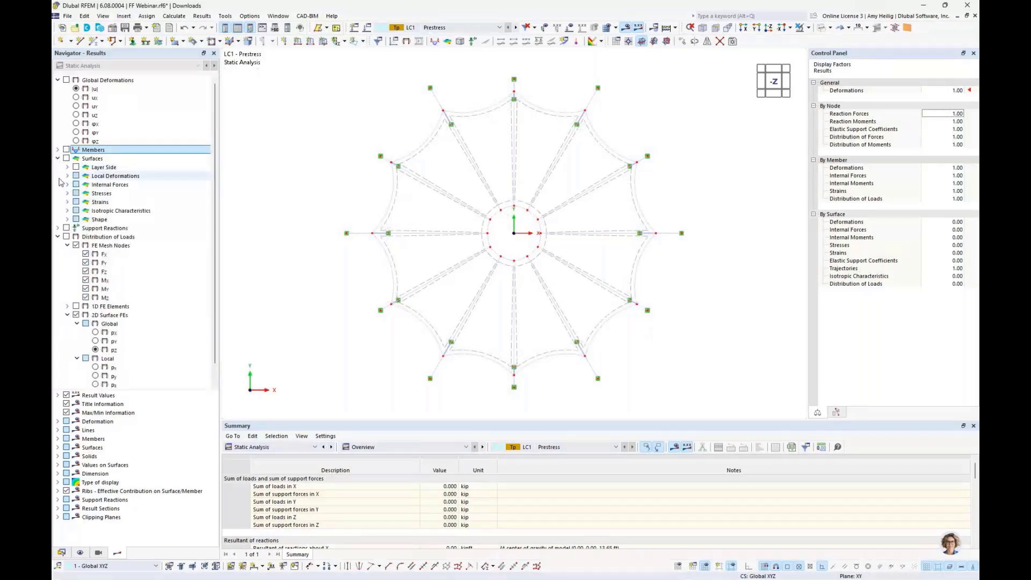
left_click(77, 193)
left_click(95, 247)
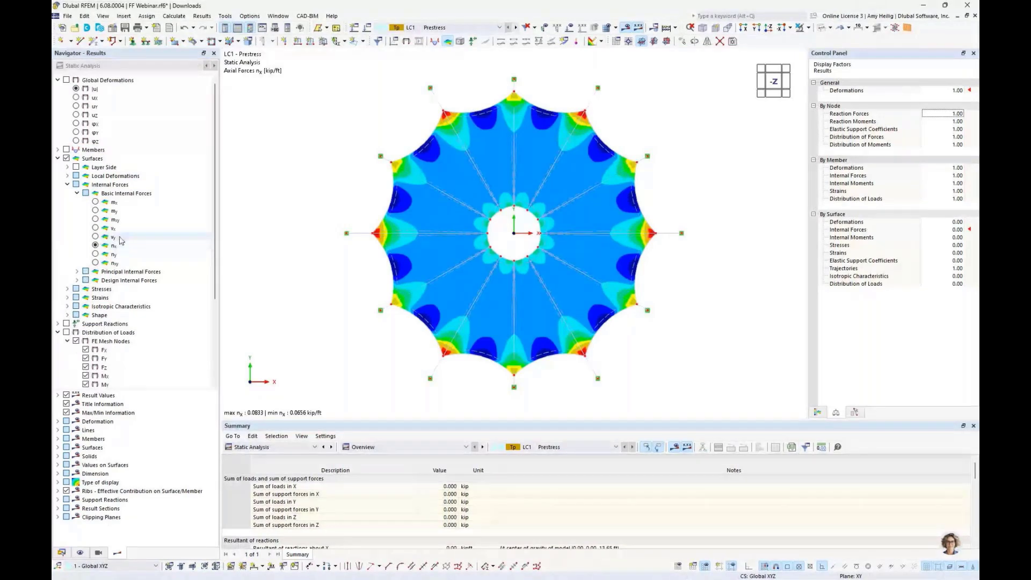
left_click(817, 412)
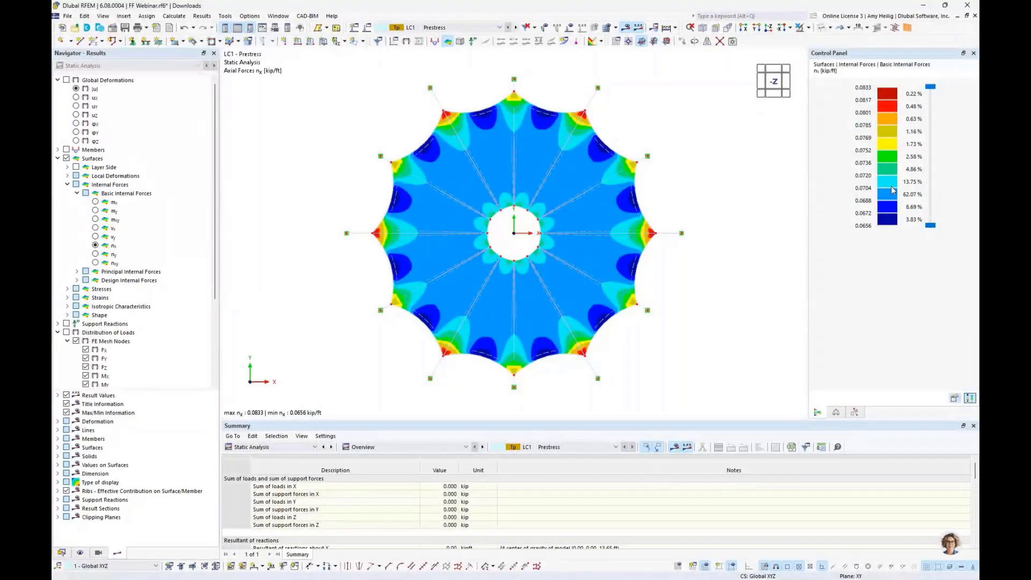
Switch the surface results to the axial force n-y and examine its distribution over the membrane in 3D
left_click(95, 254)
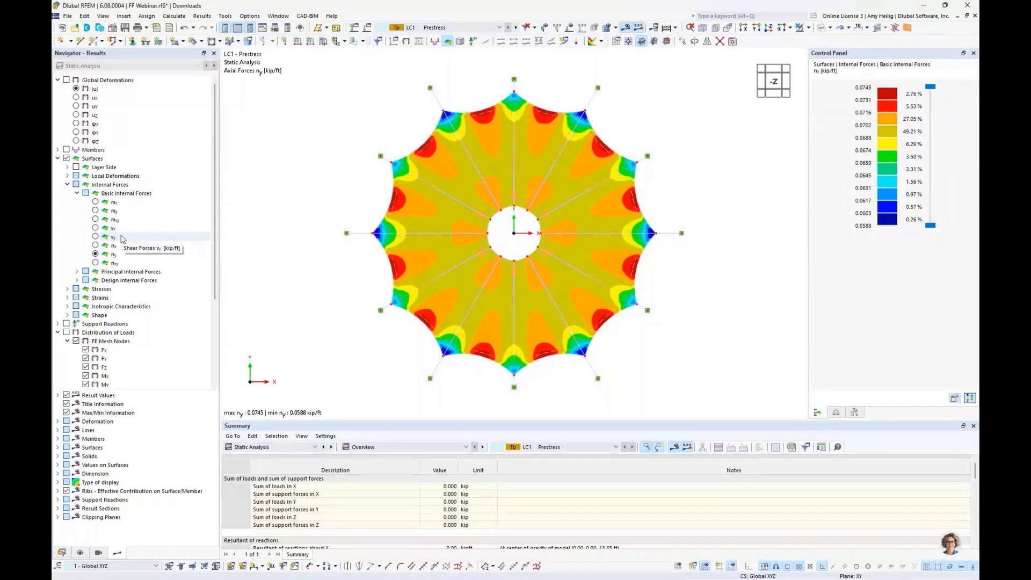
left_click(624, 30)
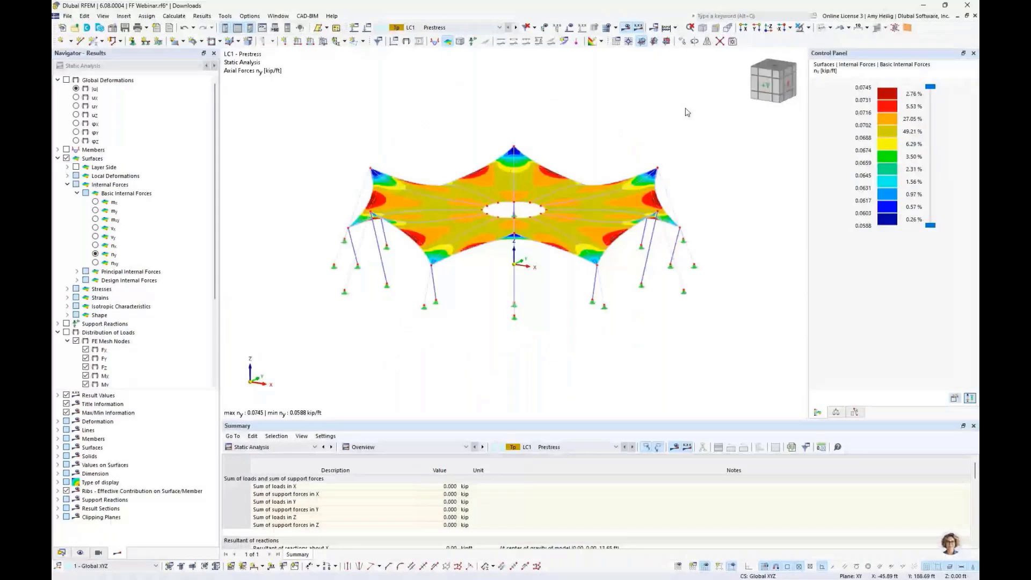
scroll(594, 156, "up", 3)
mouse_move(594, 156)
middle_mouse_down()
mouse_move(616, 142)
mouse_move(592, 148)
middle_mouse_up()
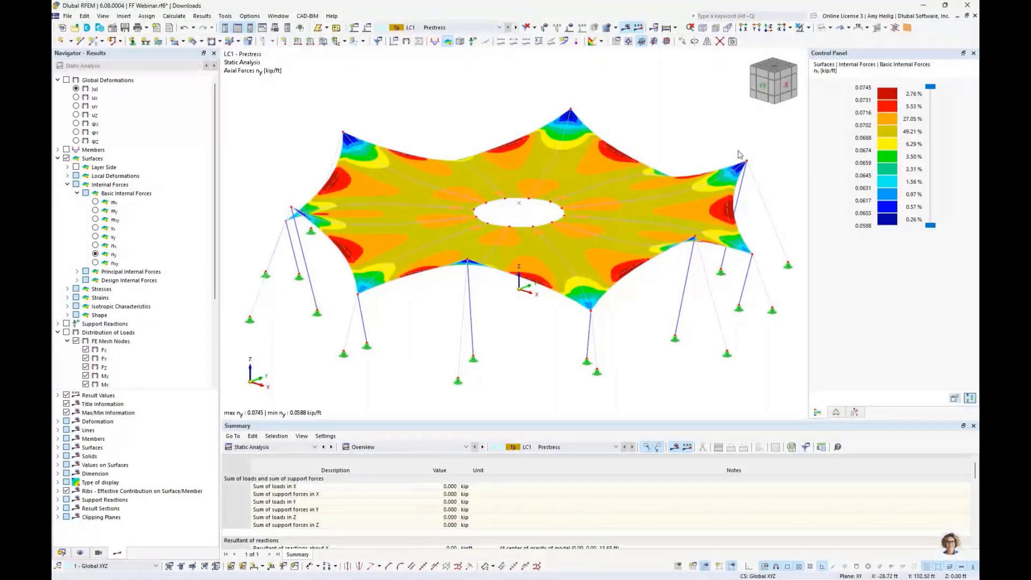
mouse_move(687, 243)
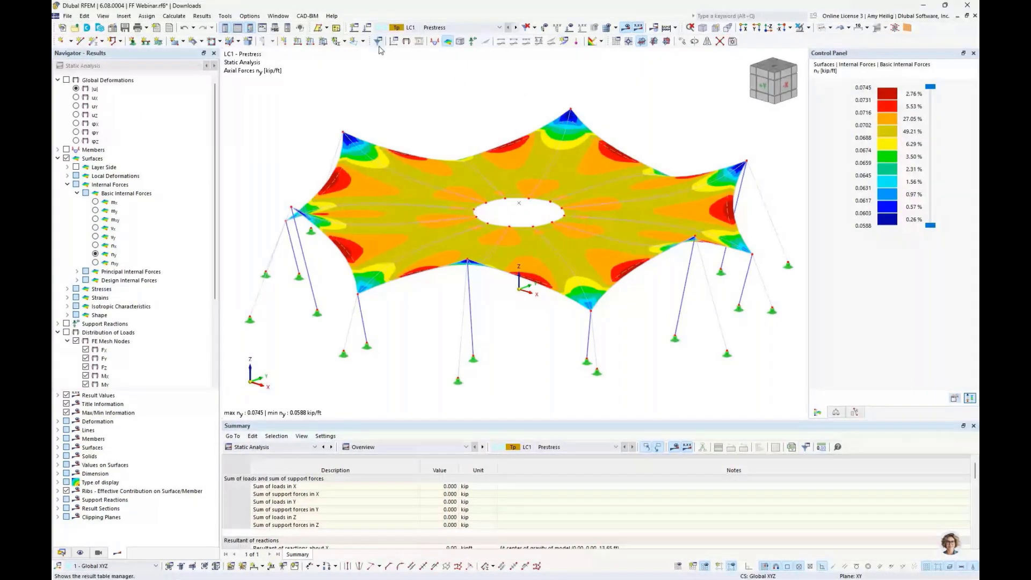
Create load case LC2 named Dead with active self-weight and the Dead load action category
left_click(367, 28)
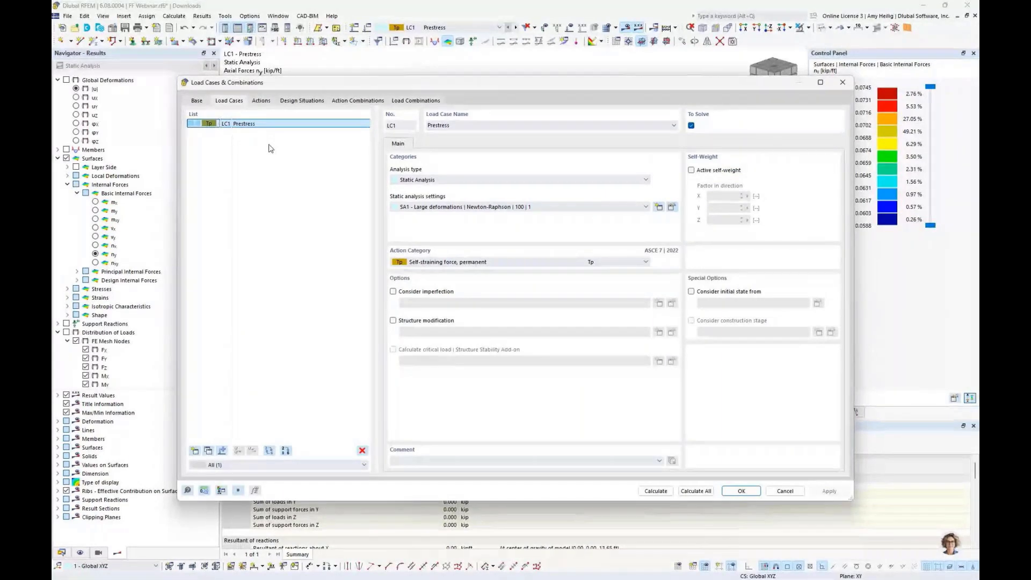
left_click(195, 451)
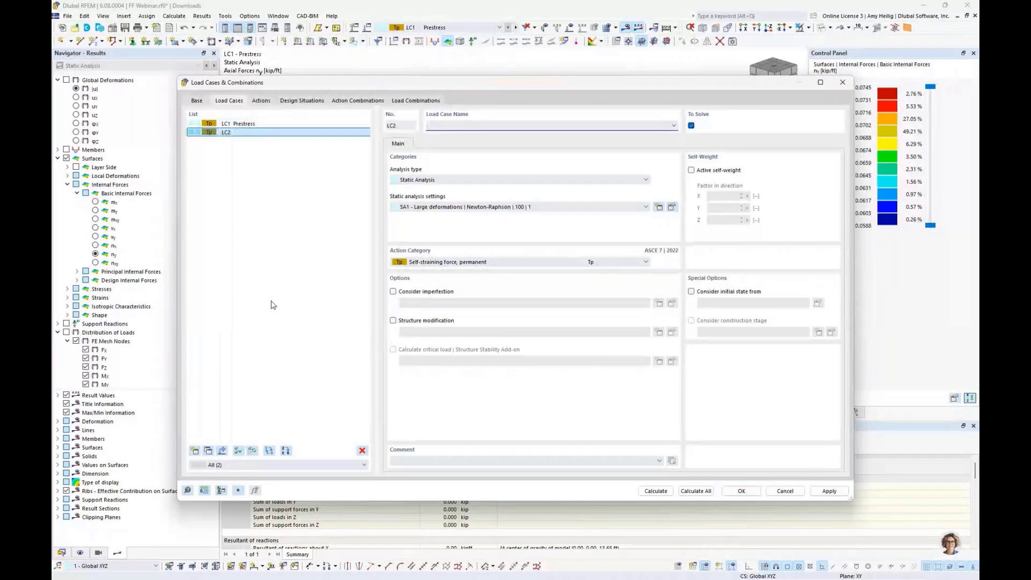
type("Dead")
left_click(691, 171)
left_click(478, 262)
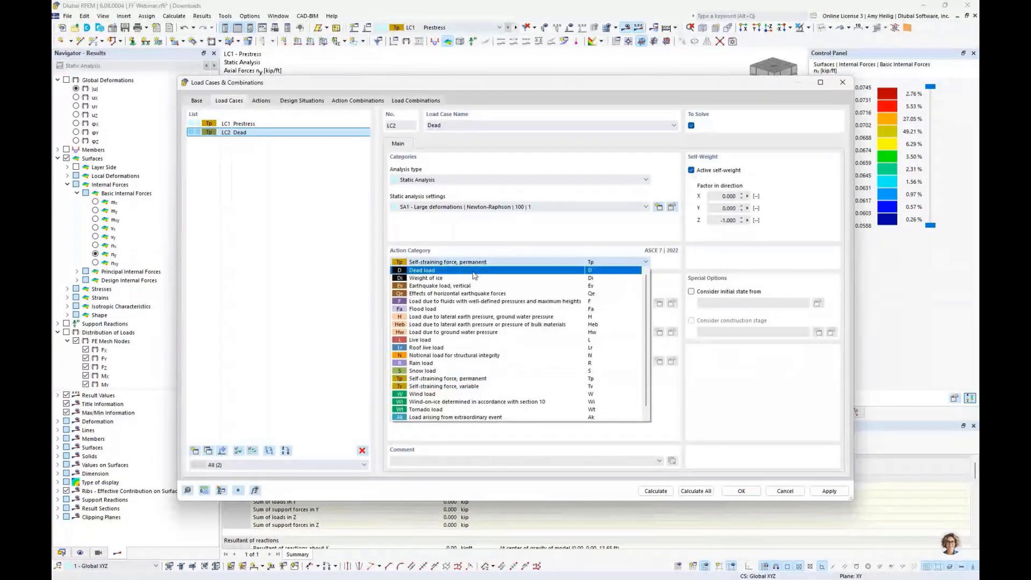
left_click(474, 270)
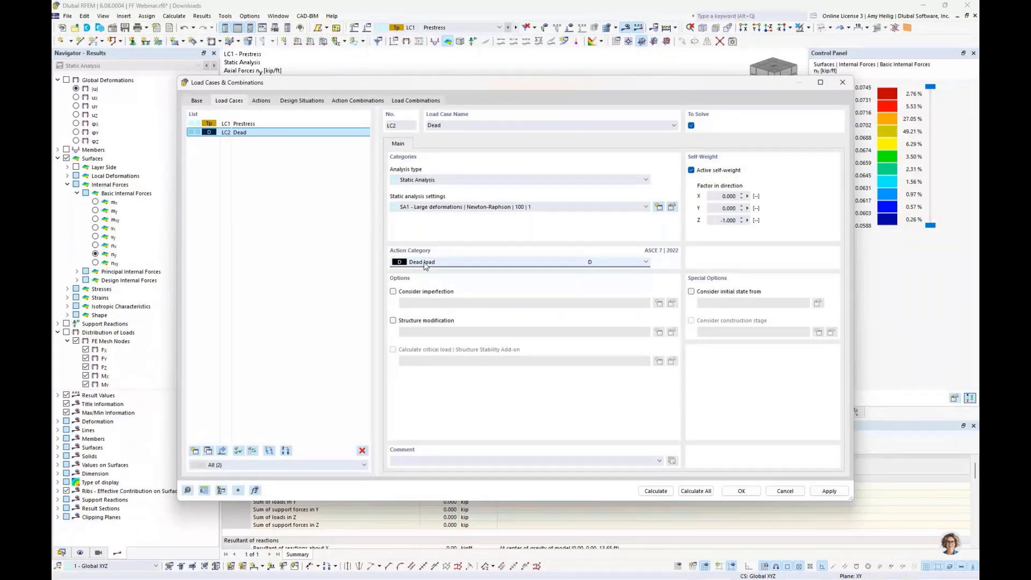
Activate structure modification for the Dead load case and create a new modification named Remove FF Supports
left_click(393, 320)
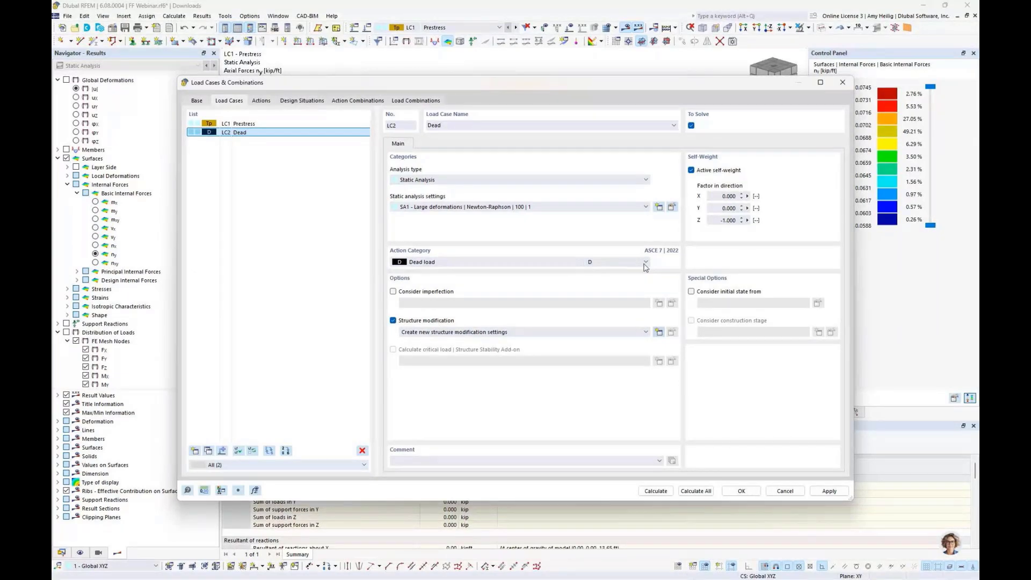
left_click(659, 332)
key("ctrl+a")
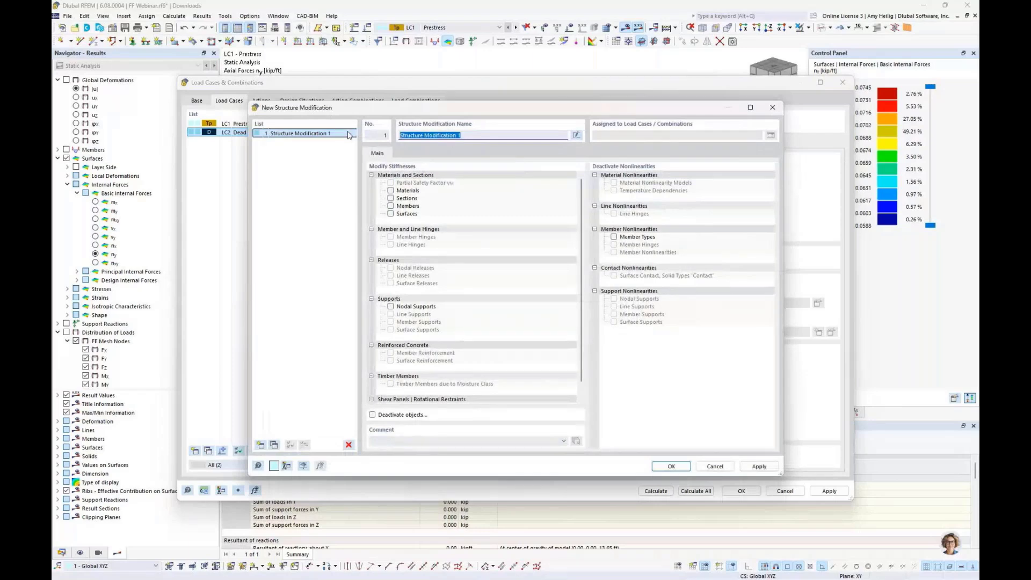
key("BackSpace")
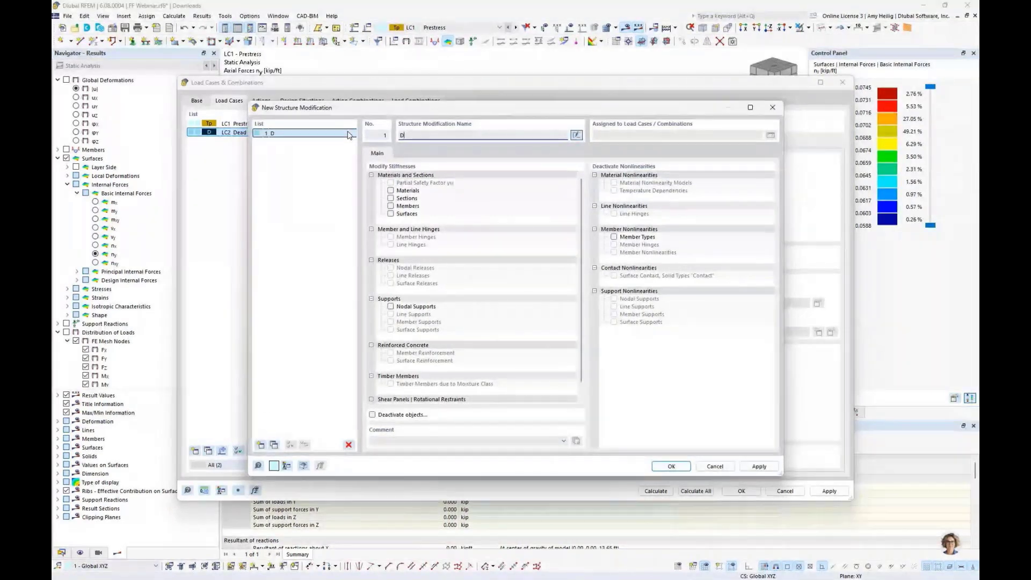
type("D")
type("emove FF Support")
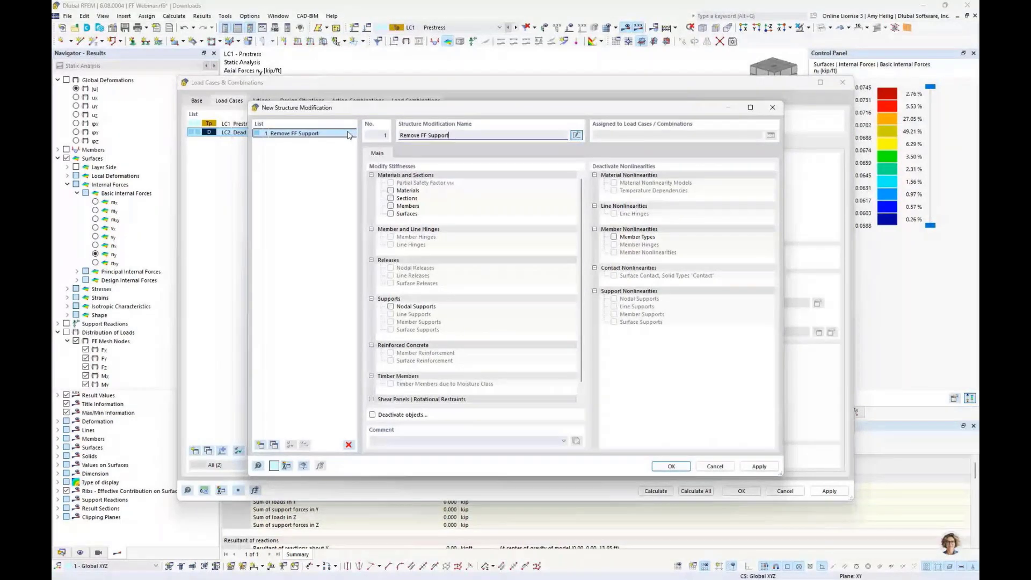
type("s")
Enable object deactivation in the Remove FF Supports modification and open its deactivation settings
left_click(385, 414)
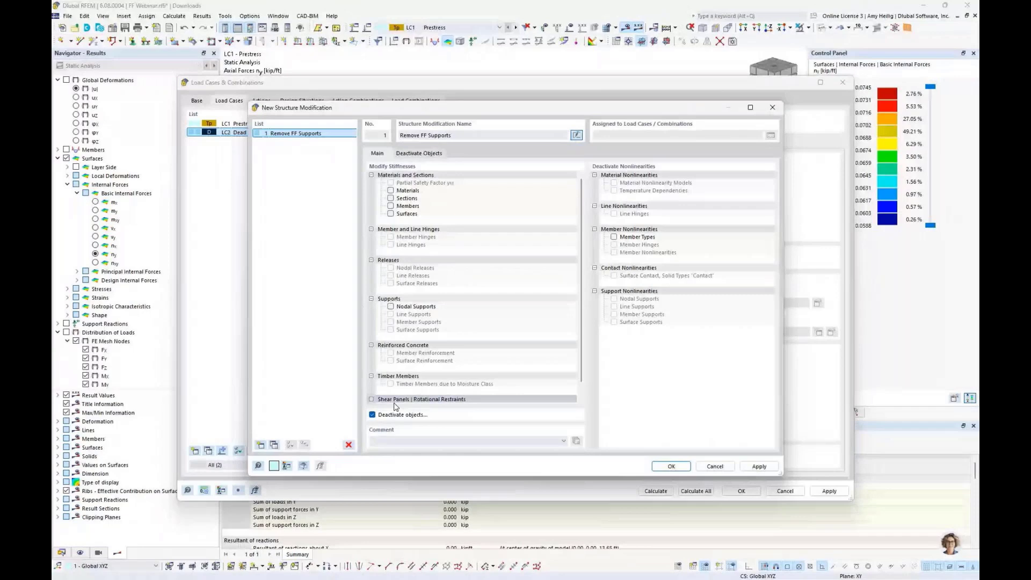
left_click(419, 154)
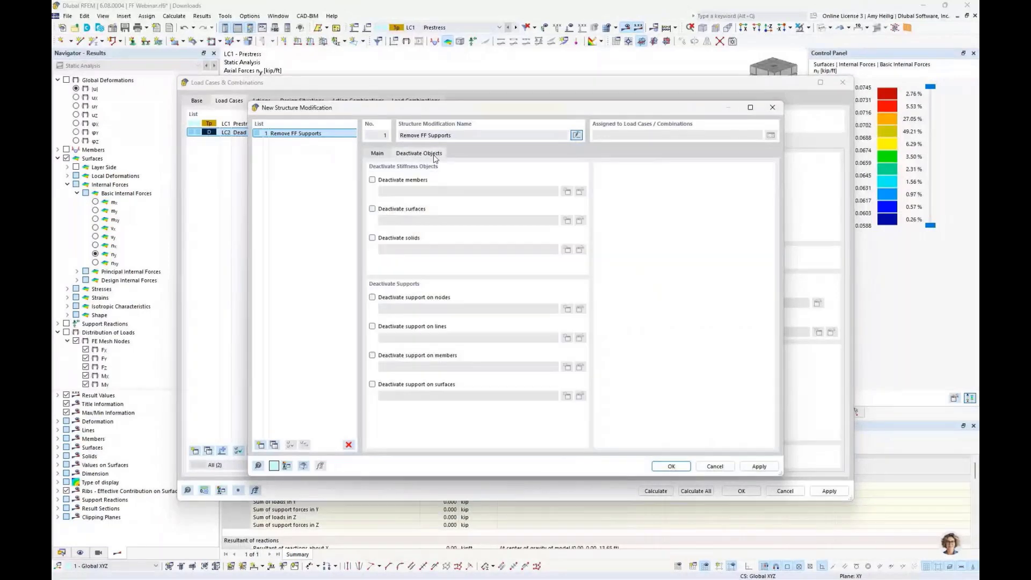
left_click(372, 298)
left_click(567, 309)
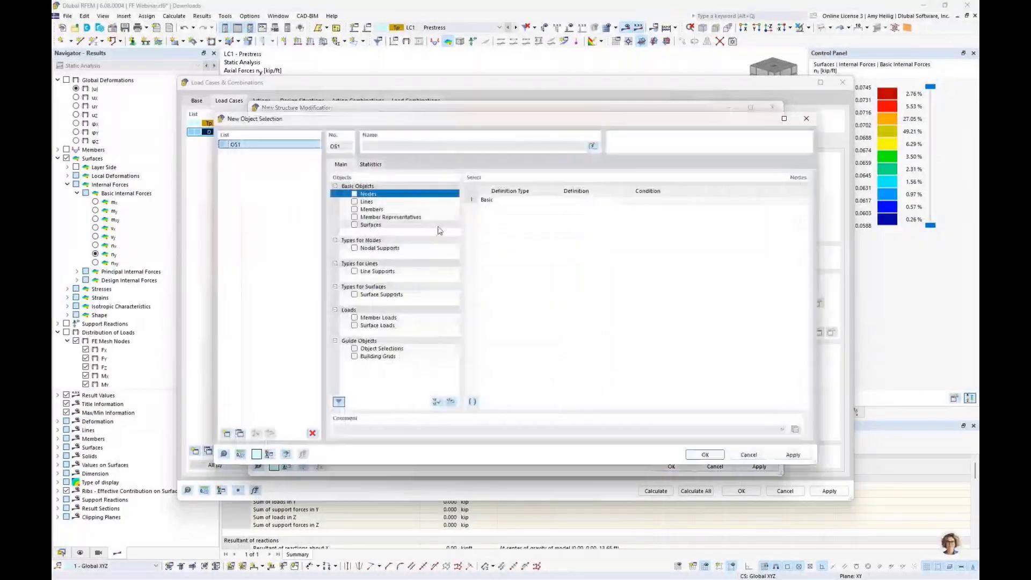
left_click(355, 194)
left_click(590, 210)
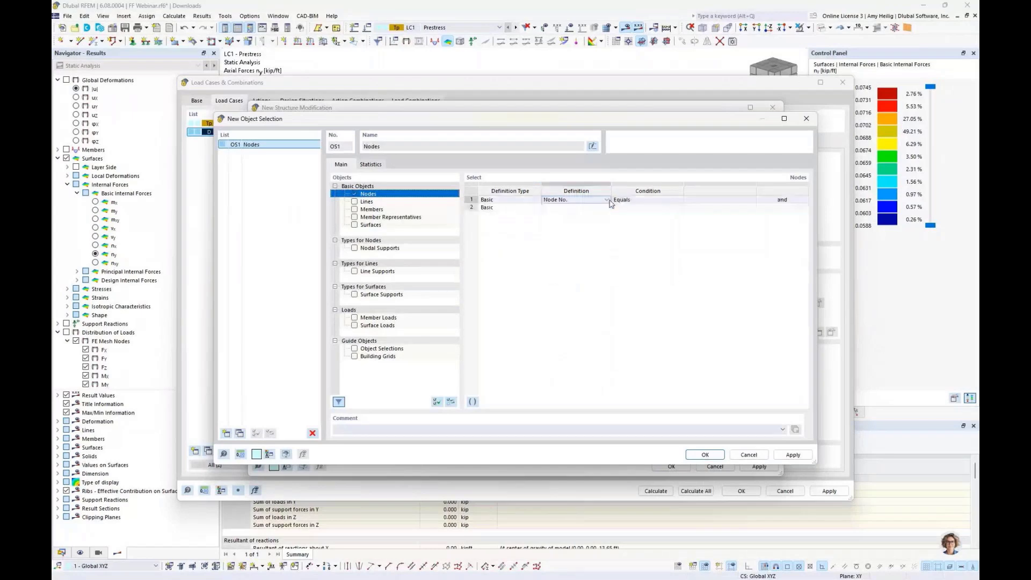
left_click(720, 200)
left_click(751, 199)
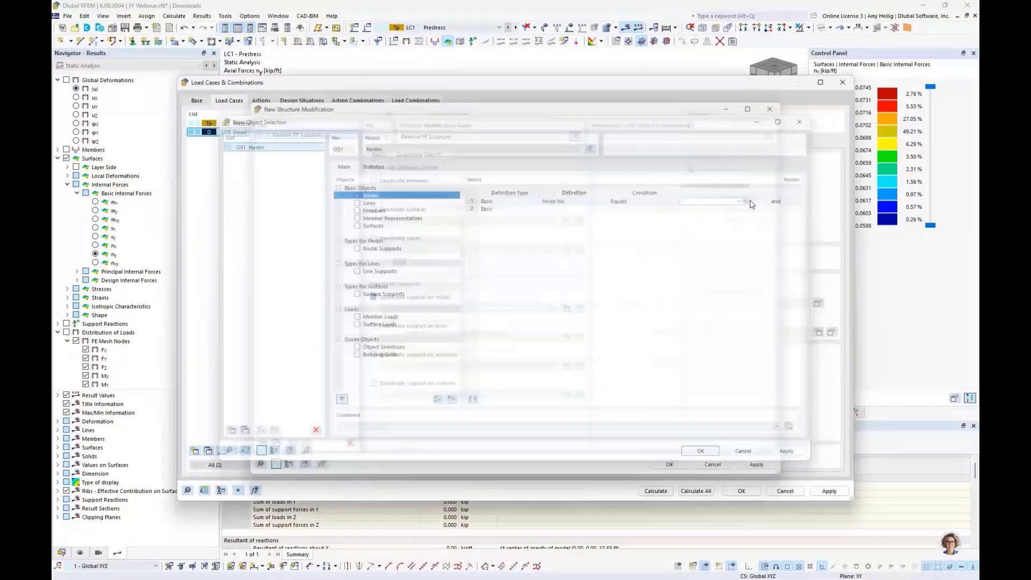
left_click(786, 85)
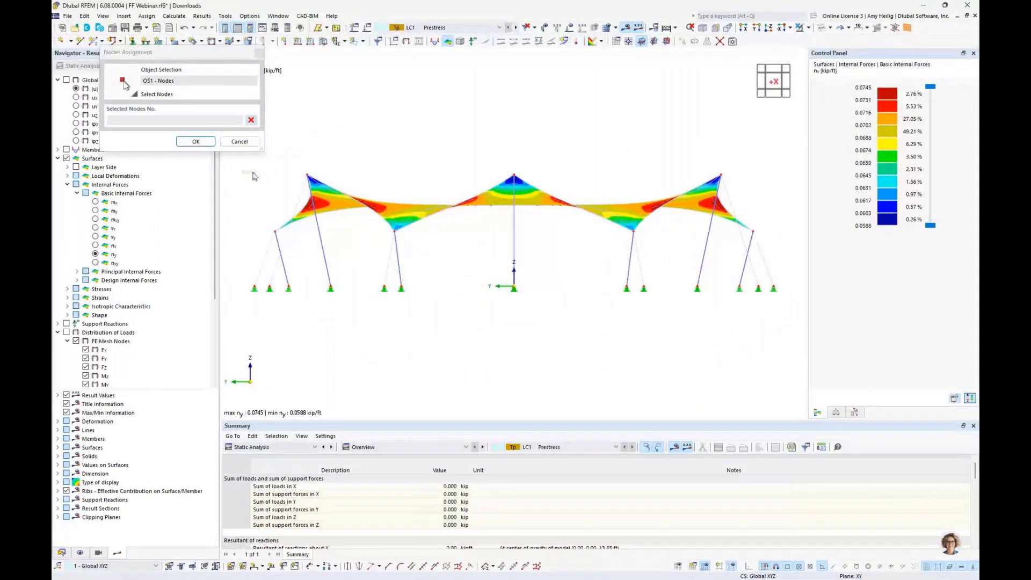
left_click_drag(243, 171, 418, 262)
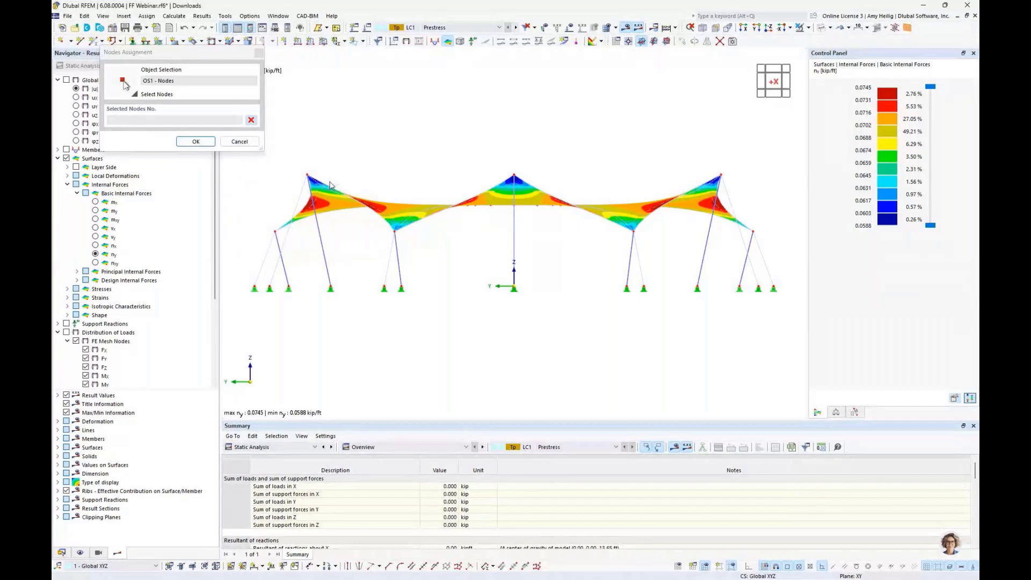
left_click(196, 141)
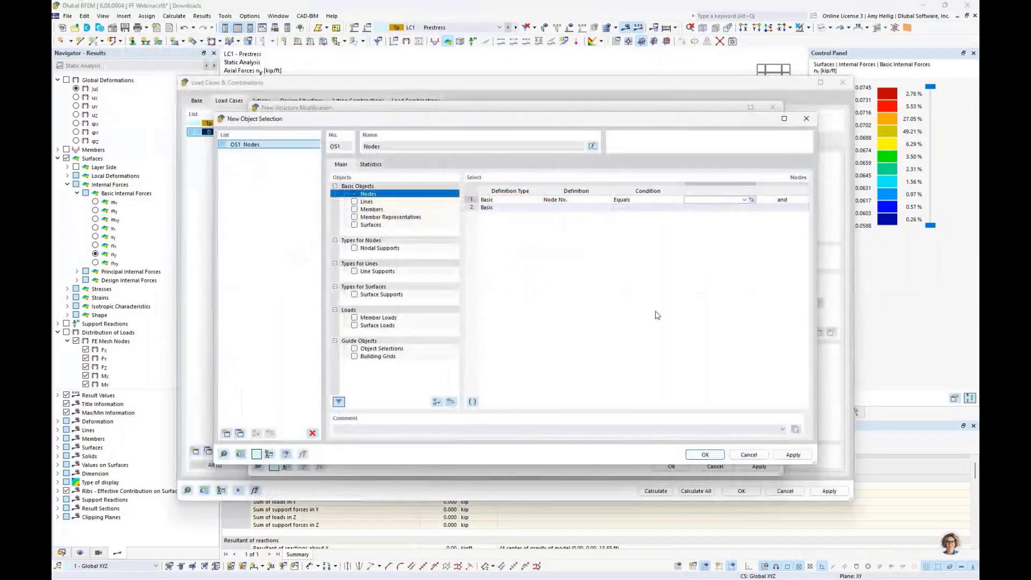
left_click(355, 202)
left_click(600, 347)
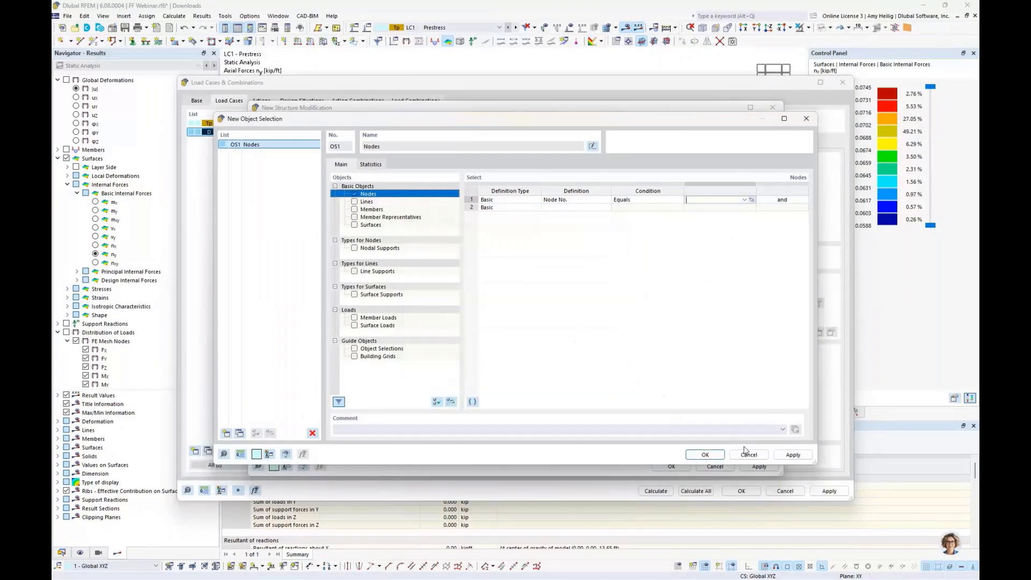
left_click(748, 456)
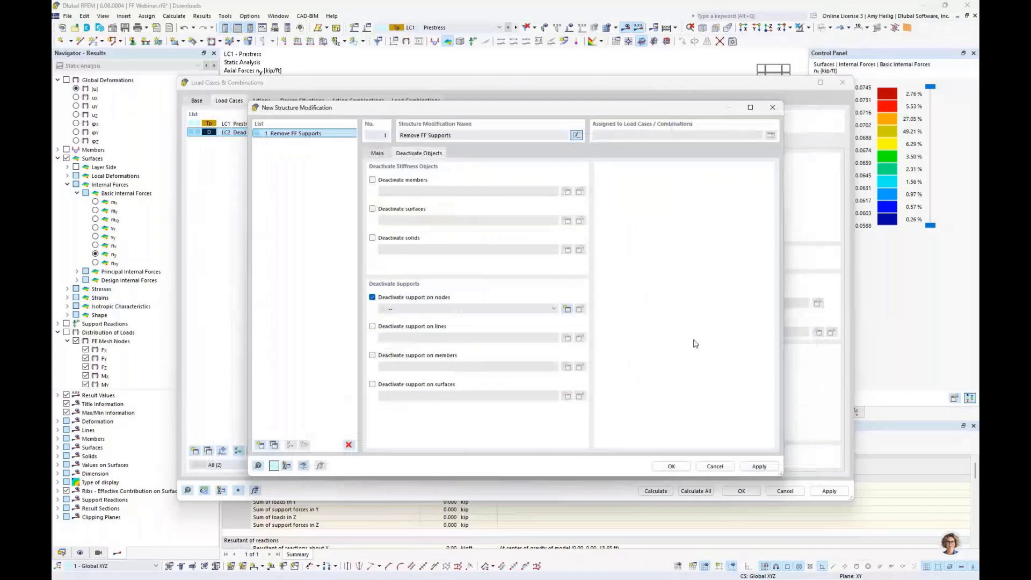
left_click(671, 466)
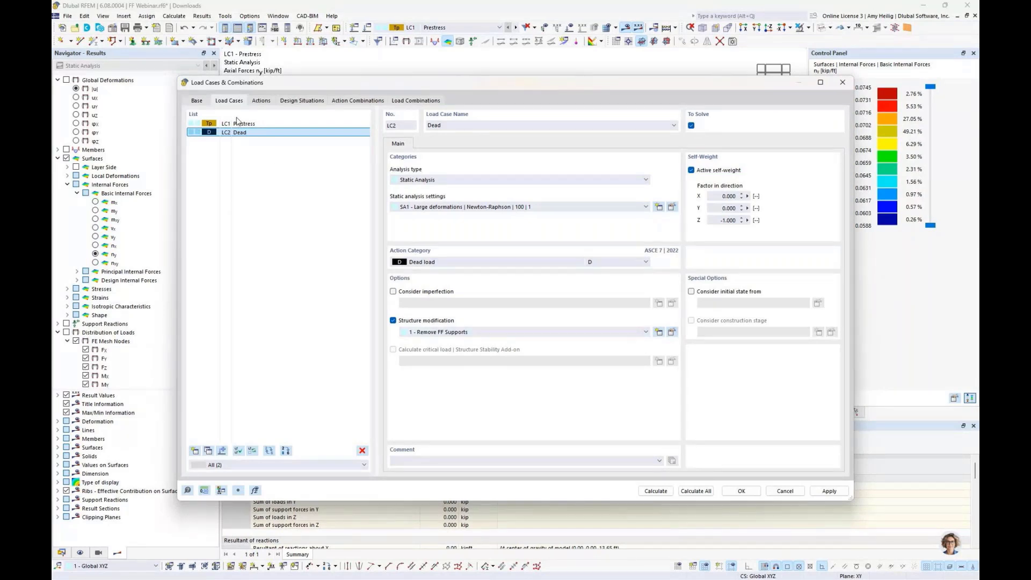
Disable the structure modification for the Dead load case and take its initial state from LC1 - Prestress
left_click(393, 321)
left_click(691, 291)
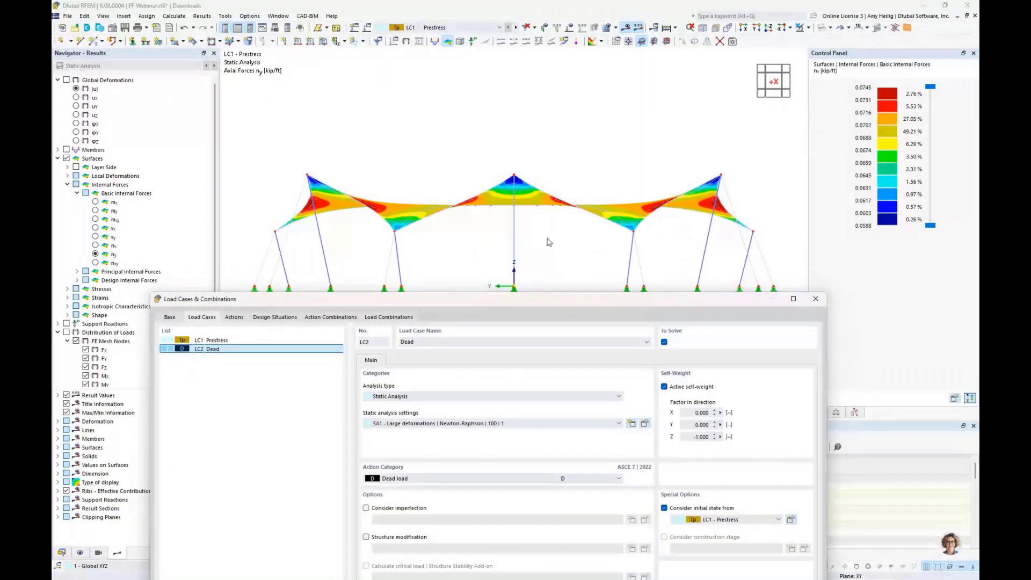
left_click_drag(541, 300, 564, 87)
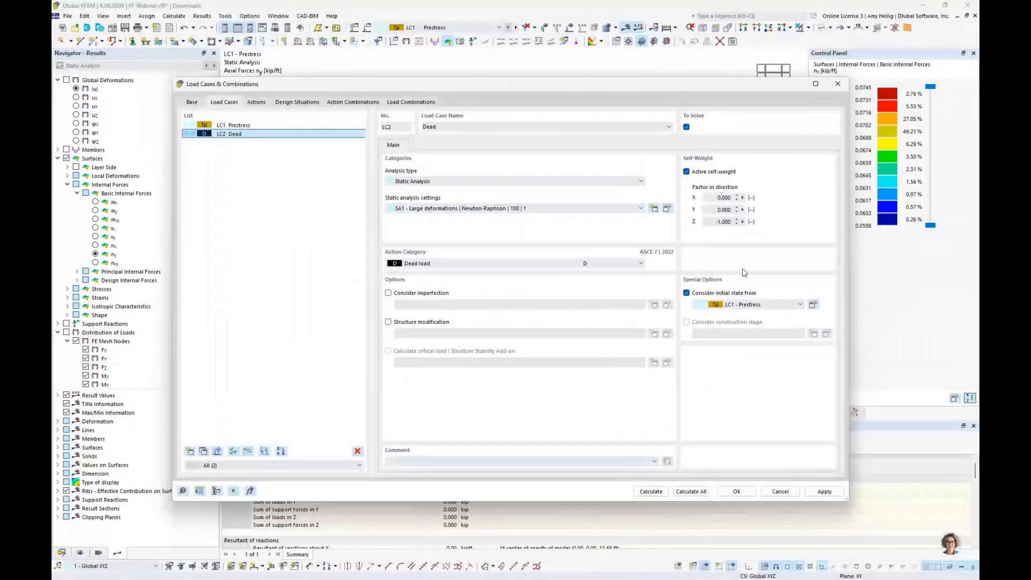
Duplicate the Dead load case as Live, with the Live load action category and active self-weight turned off
left_click(203, 451)
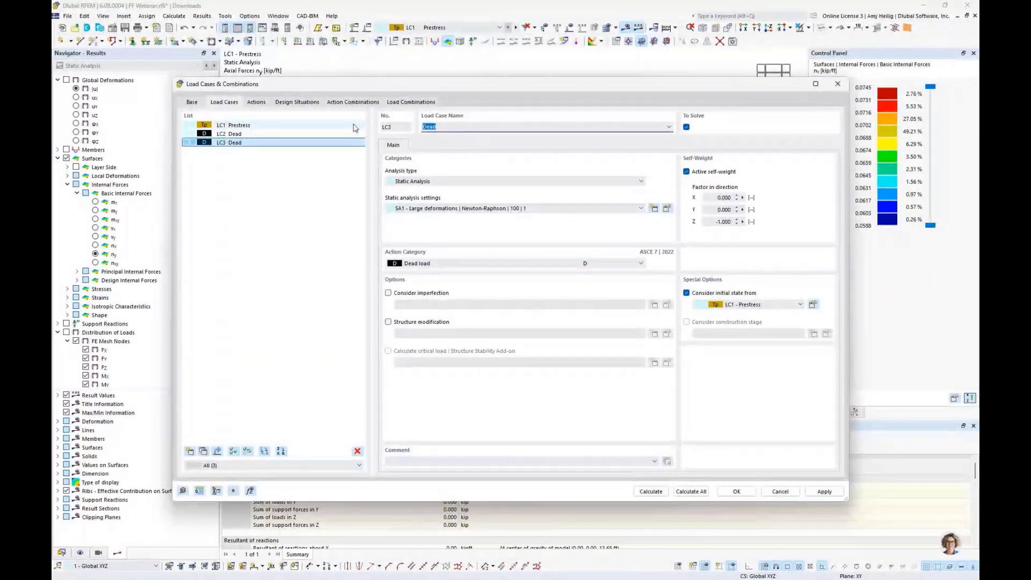
type("Live")
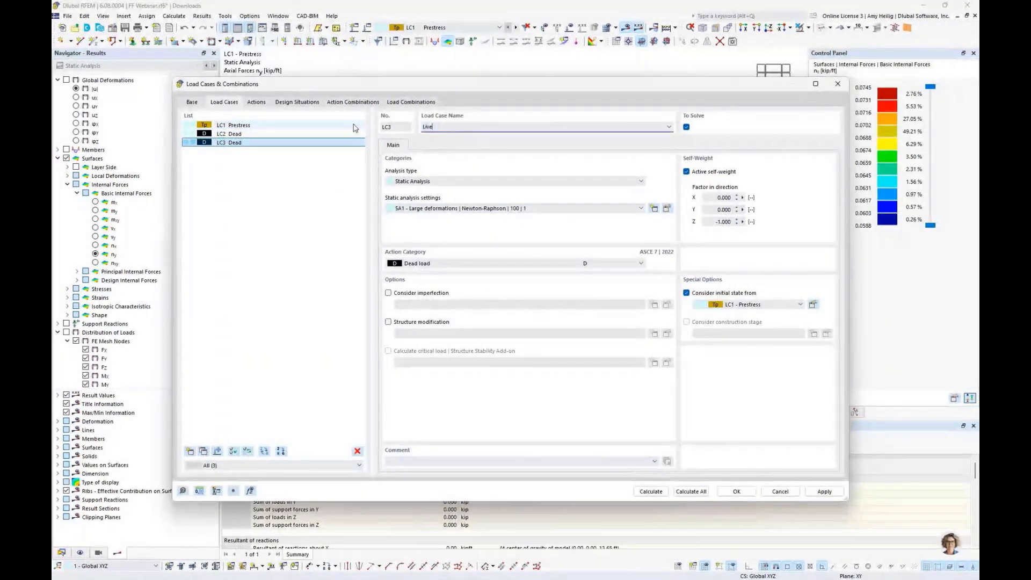
left_click(420, 265)
left_click(436, 340)
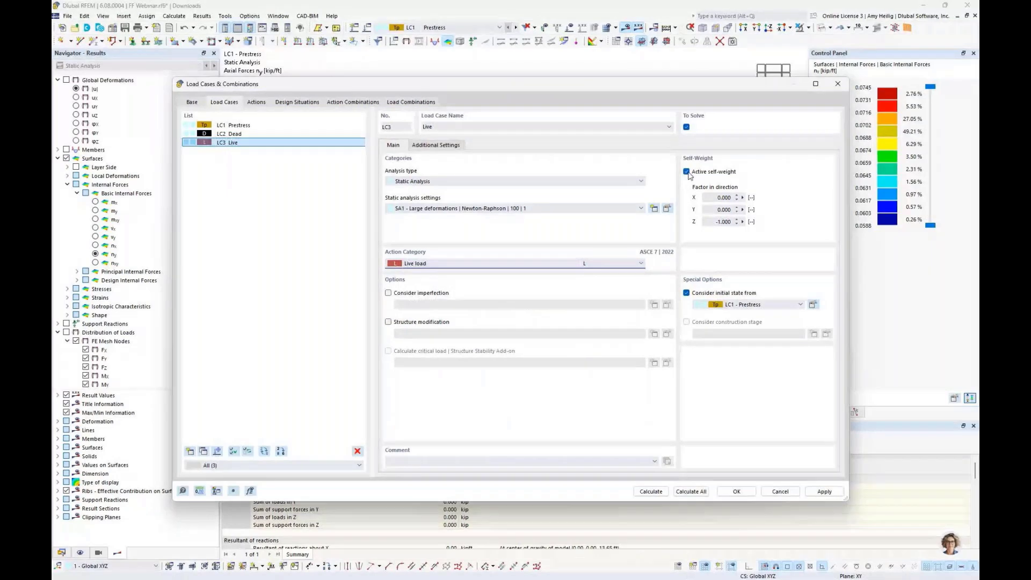
left_click(687, 172)
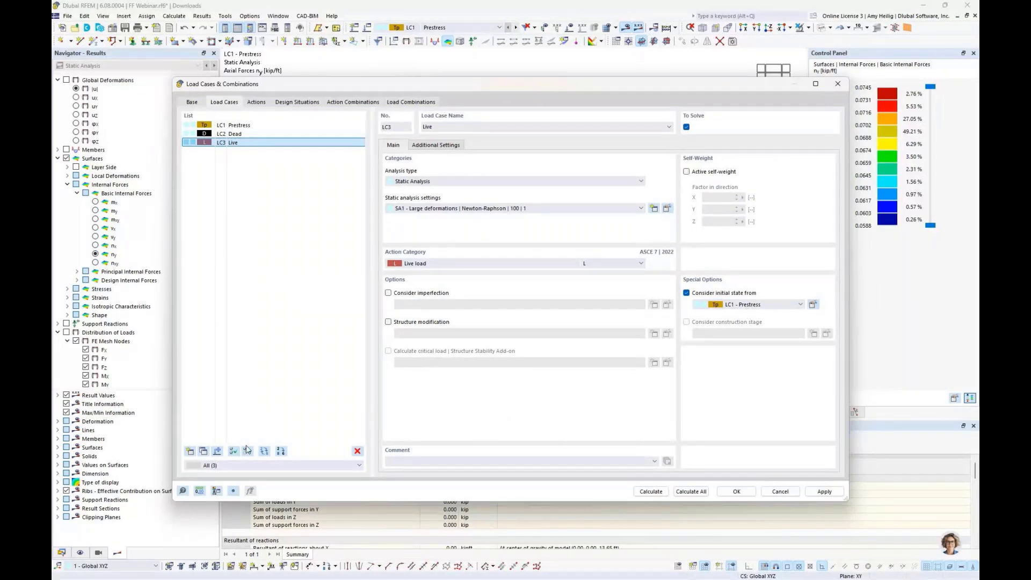
Duplicate the Live load case as Rain and assign it the Rain load action category
left_click(203, 452)
key("BackSpace")
type("Rain")
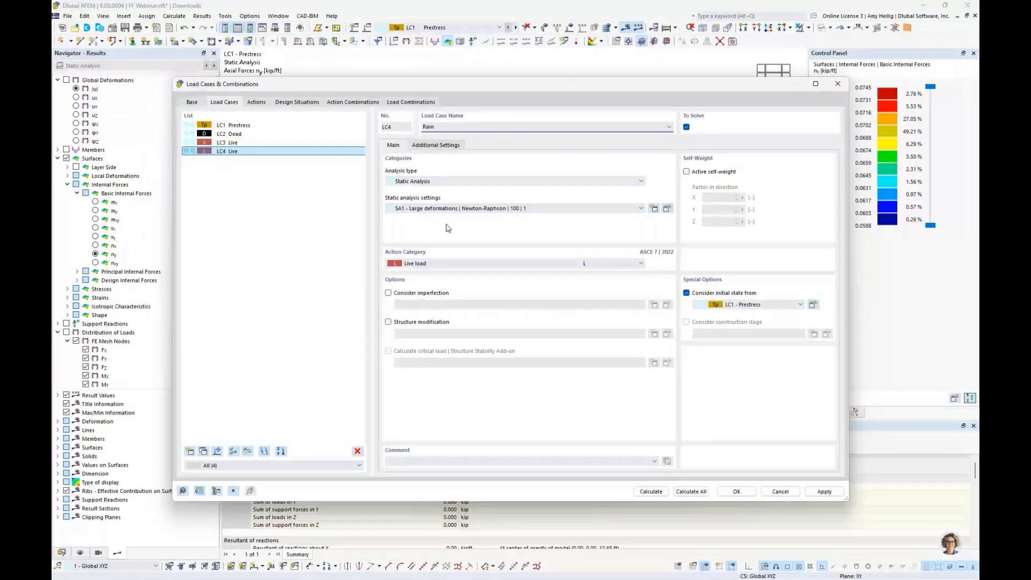
left_click(442, 263)
left_click(436, 365)
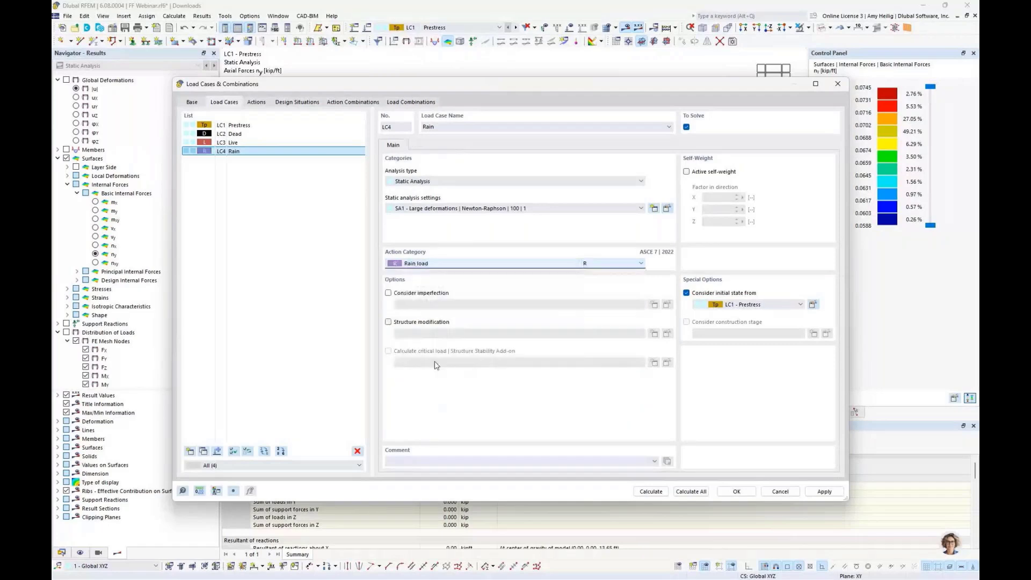
Duplicate the Rain load case as Wind and assign it the Wind load action category
left_click(203, 451)
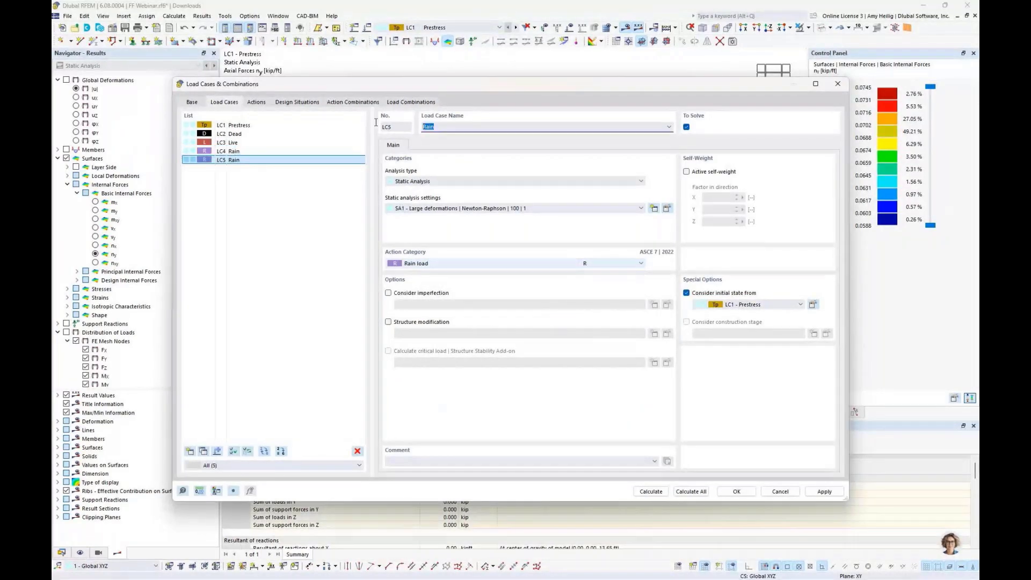
type("Wind")
left_click(429, 265)
left_click(421, 341)
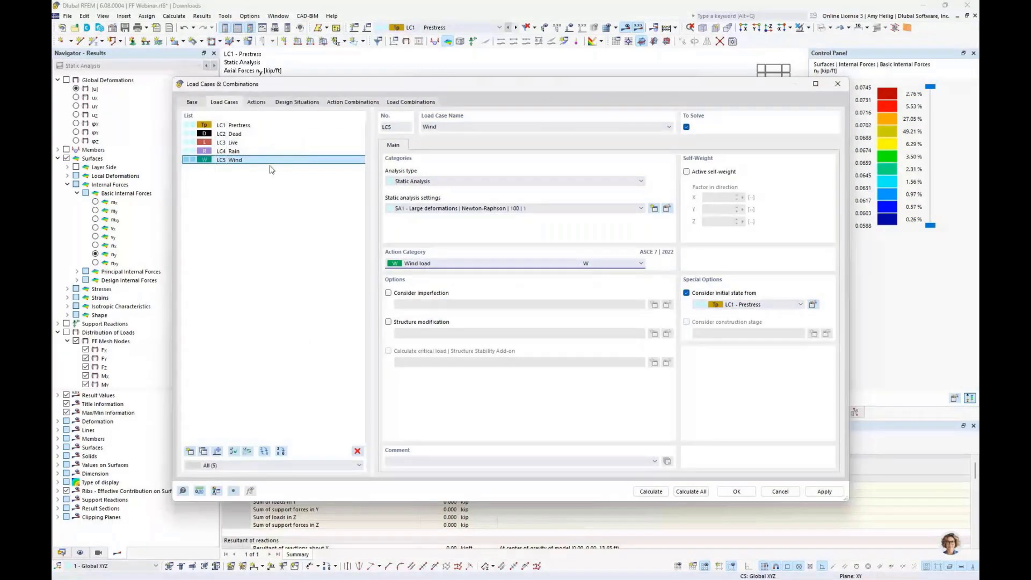
Deactivate the permanent self-straining force action and check that the dead load action is still active
left_click(256, 104)
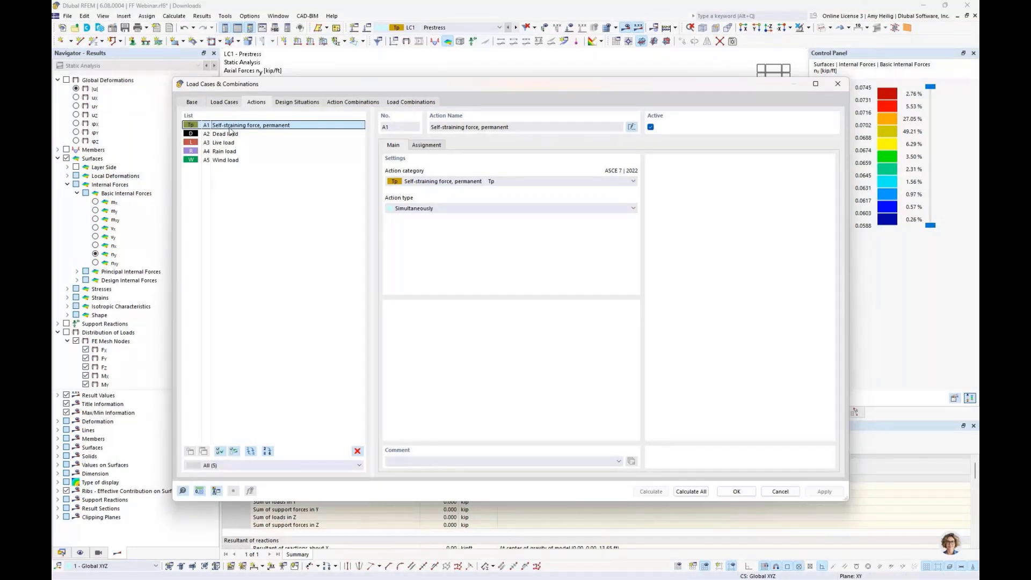
left_click(651, 128)
left_click(234, 105)
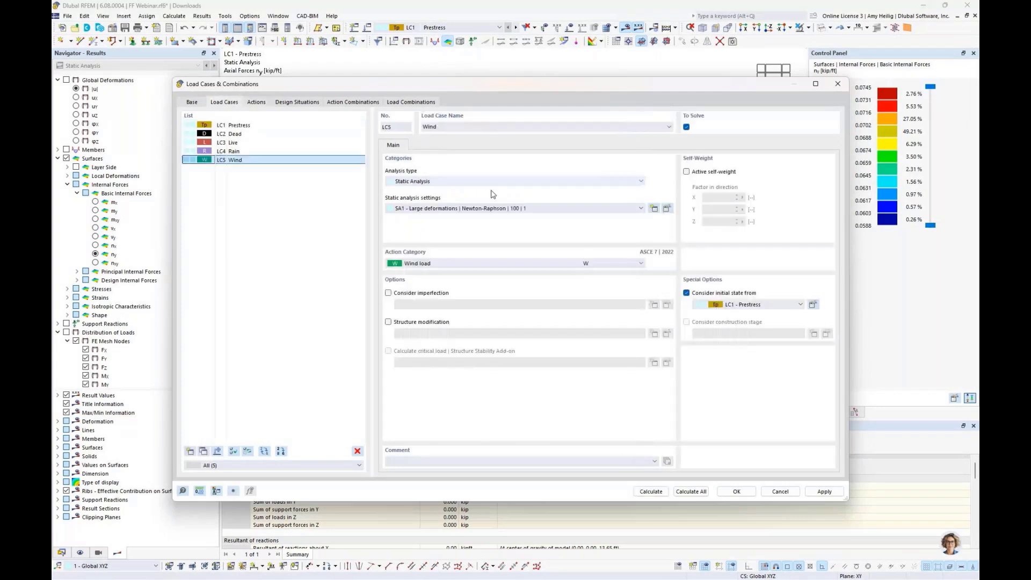
left_click(255, 102)
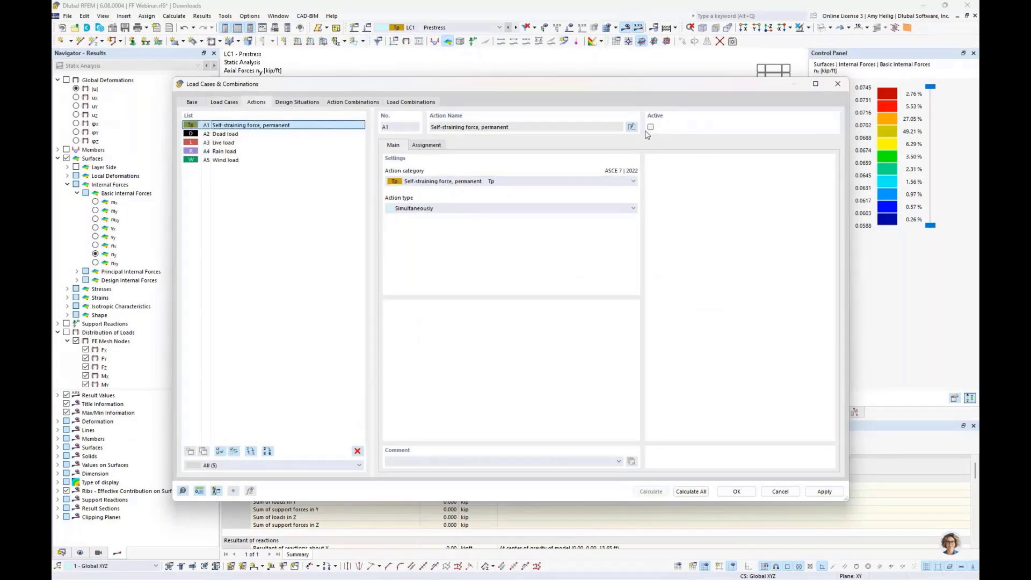
left_click(219, 136)
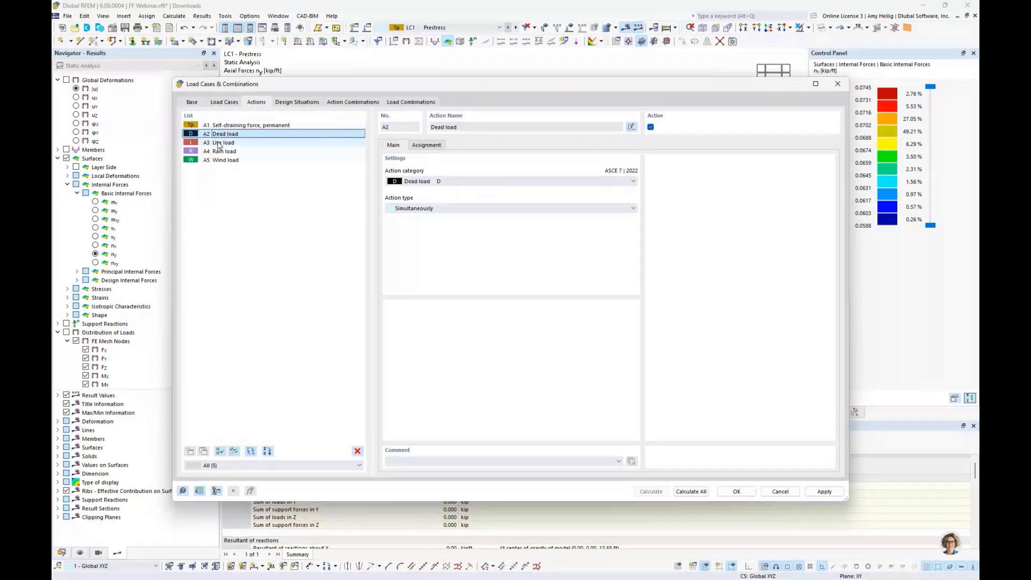
Make the combination wizard of the LRFD and ASD design situations consider an initial state, assigning LC1 Prestress
left_click(305, 107)
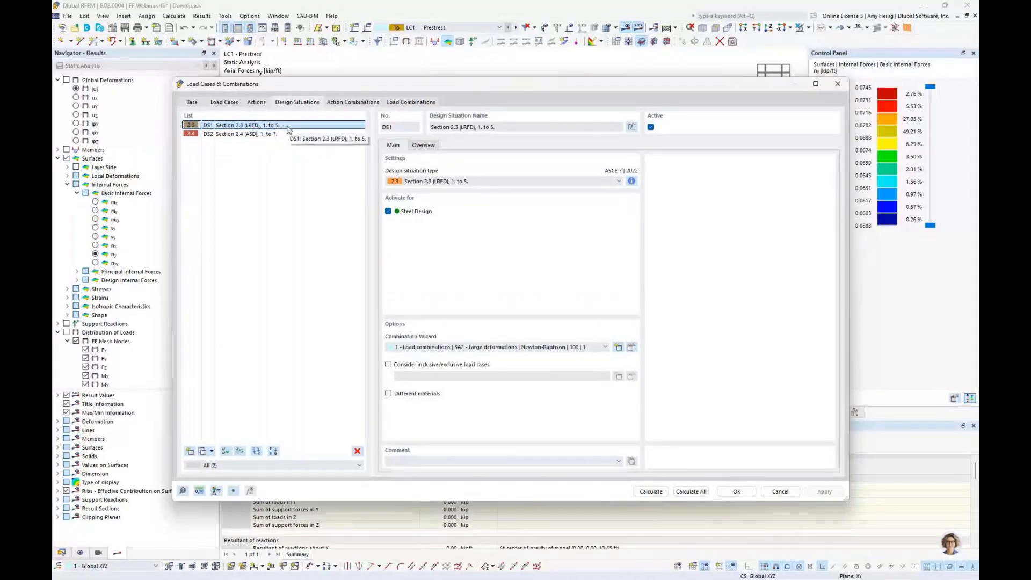
left_click(294, 133)
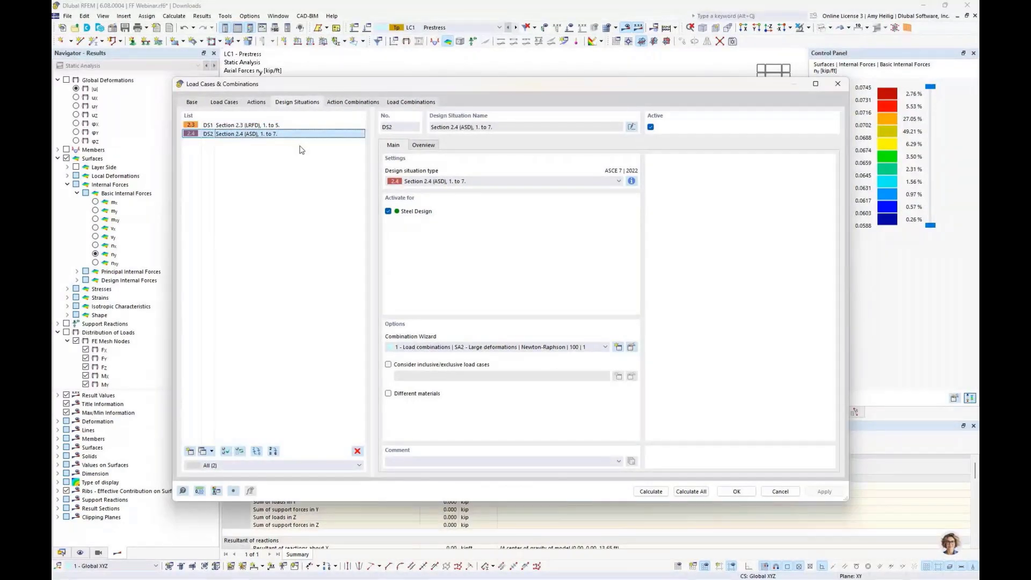
left_click(631, 347)
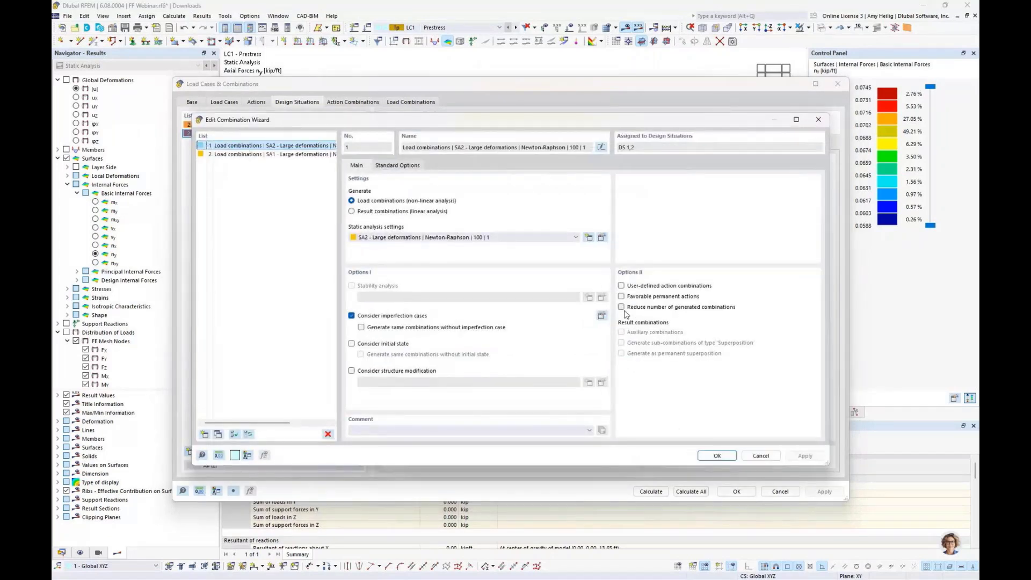
left_click(351, 343)
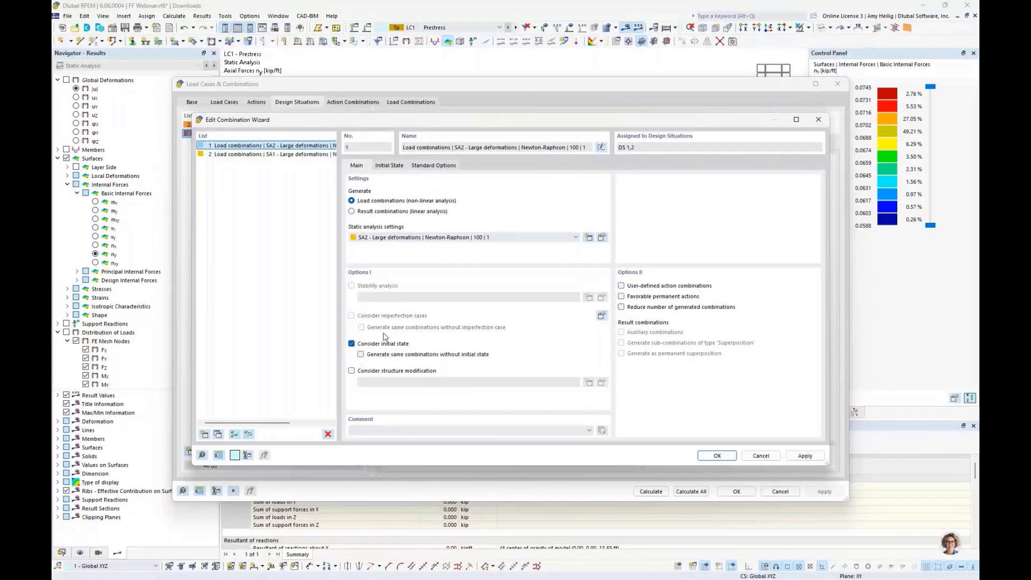
left_click(396, 165)
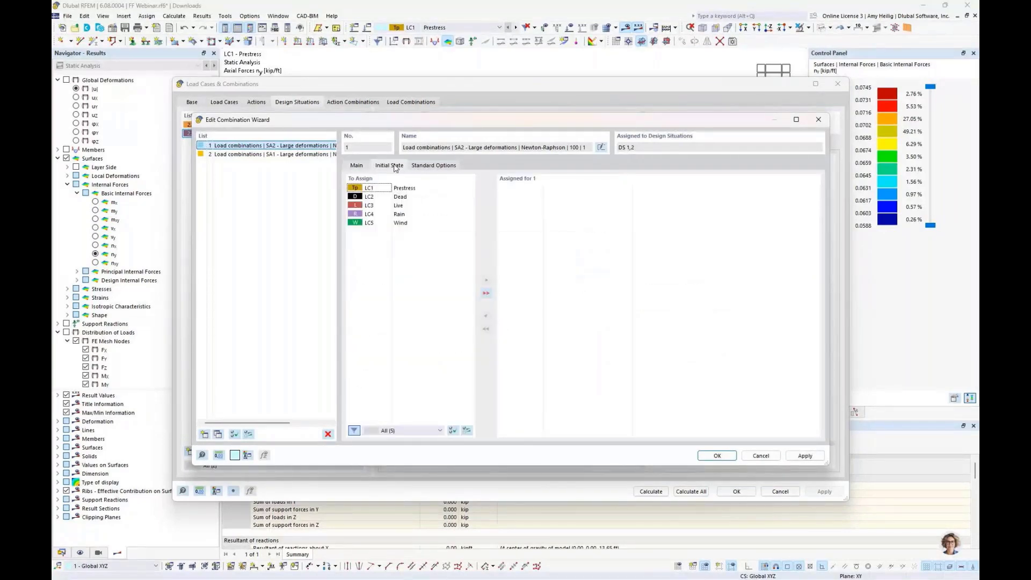
double_click(409, 189)
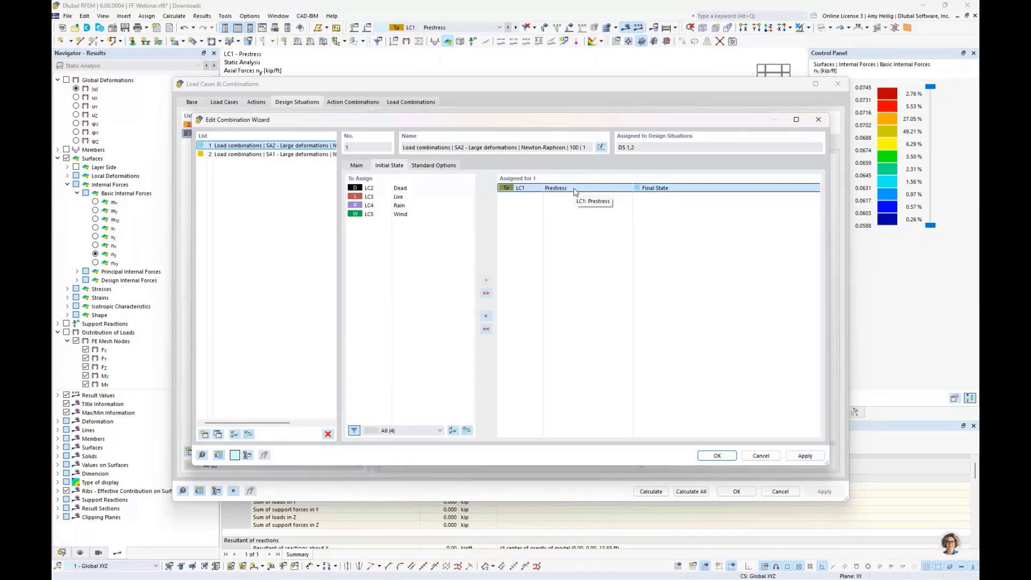
left_click(716, 456)
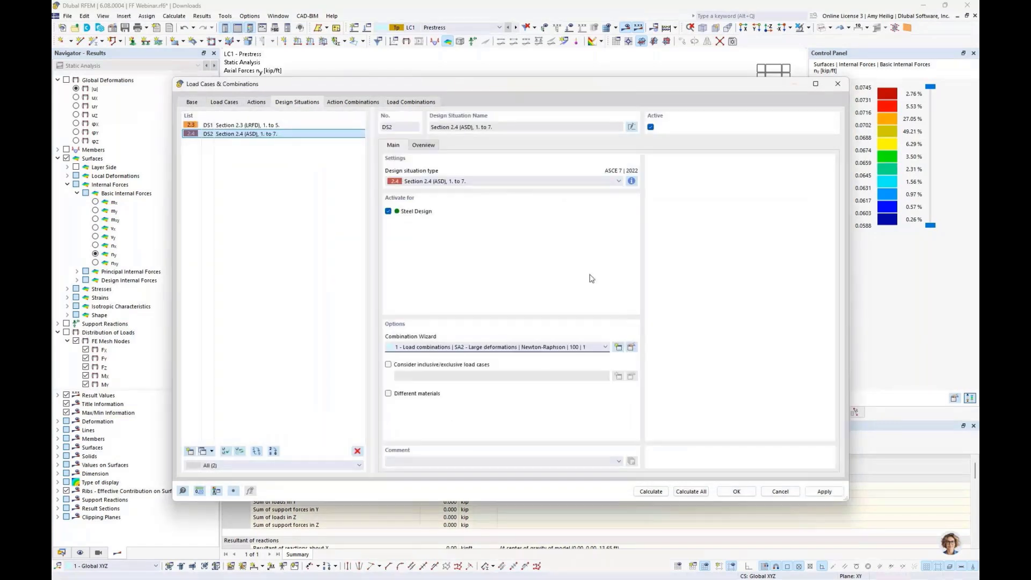
Review the generated LRFD and ASD load combinations, checking their design situation and initial state, and return to the load cases
left_click(424, 103)
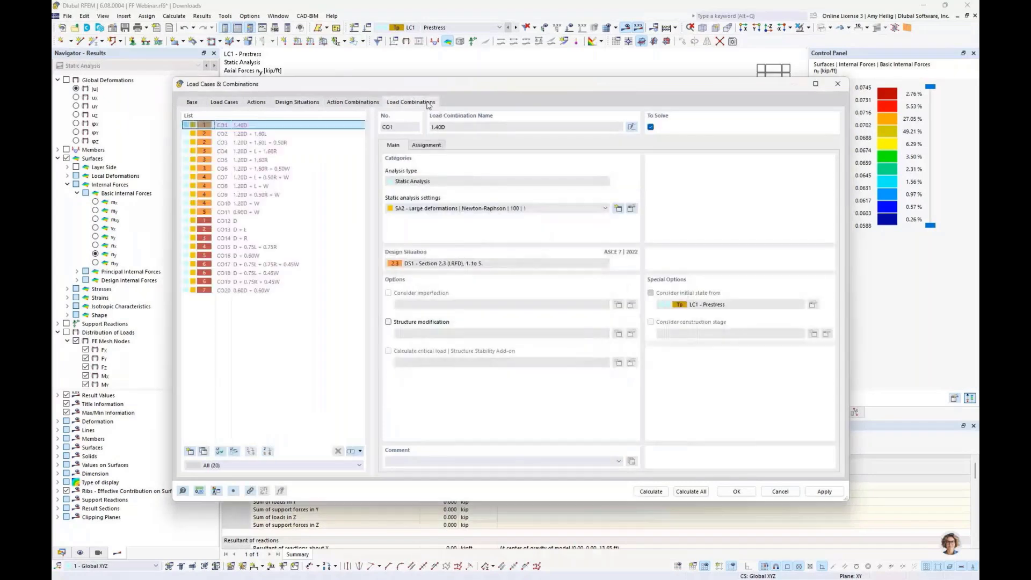
left_click(290, 134)
left_click(274, 151)
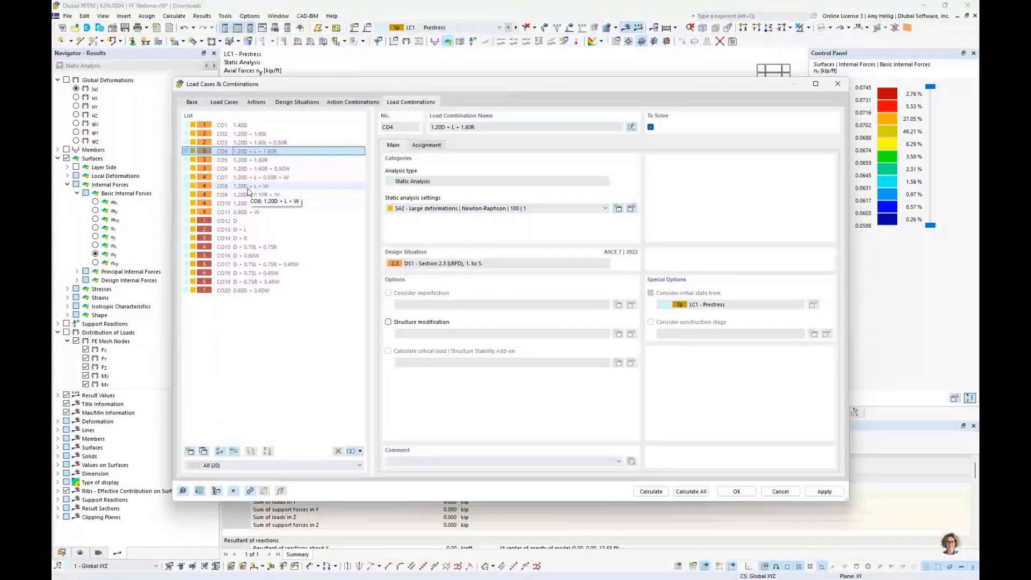
left_click(254, 220)
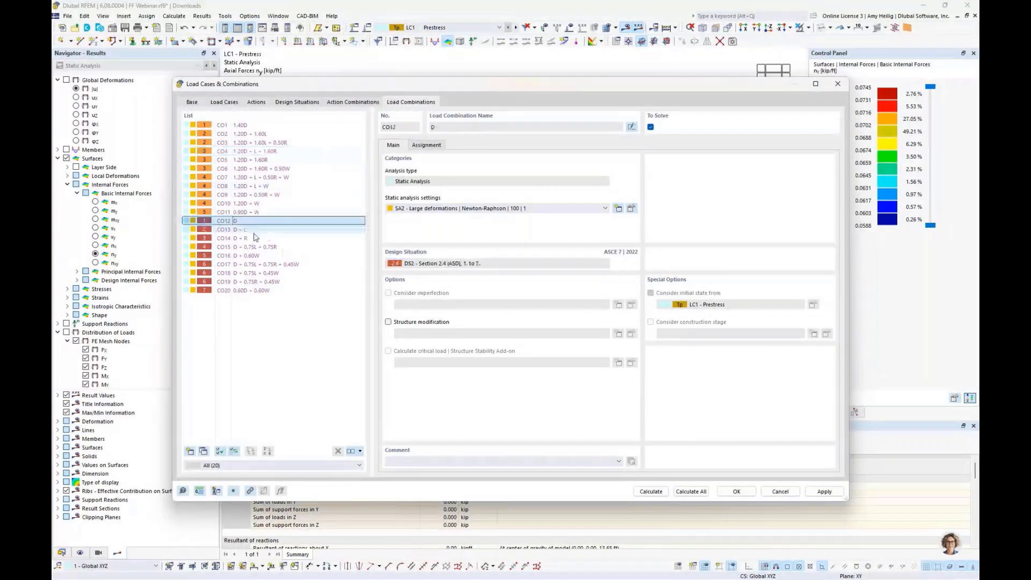
left_click(255, 255)
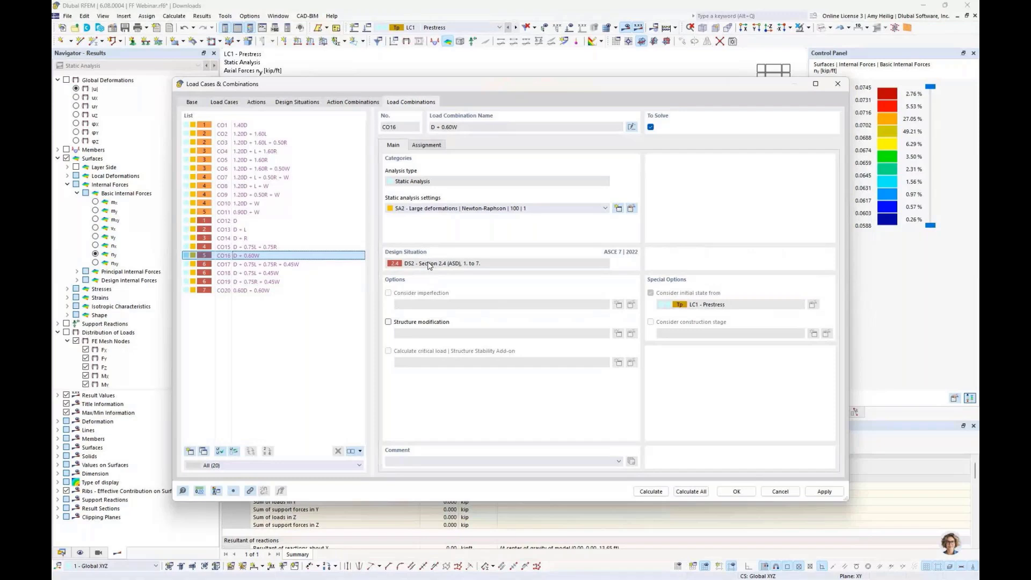
left_click(230, 103)
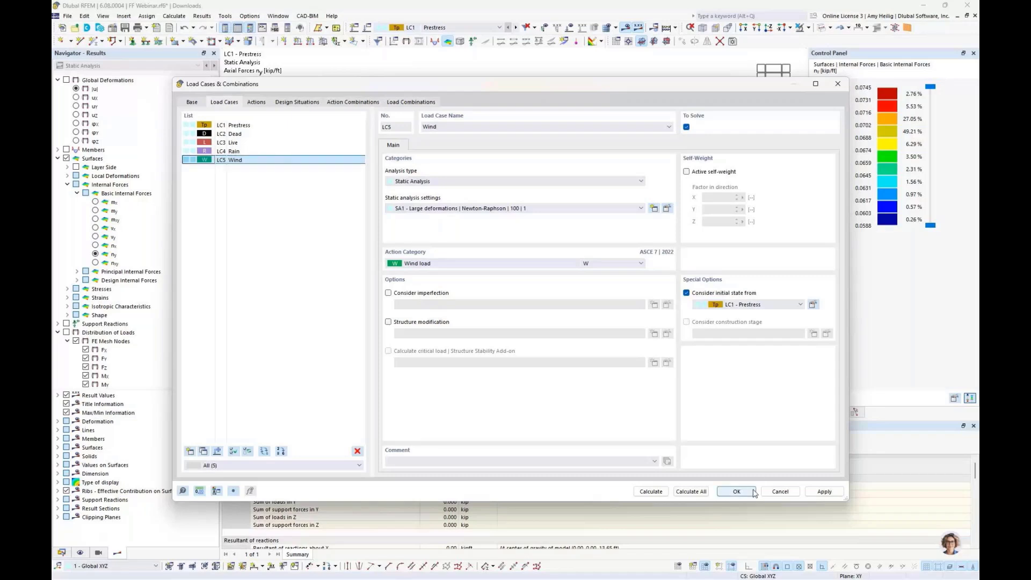
Check the Dead load case's self-weight settings, accept the load cases and combinations, and return to the model in an isometric-like view
left_click(278, 135)
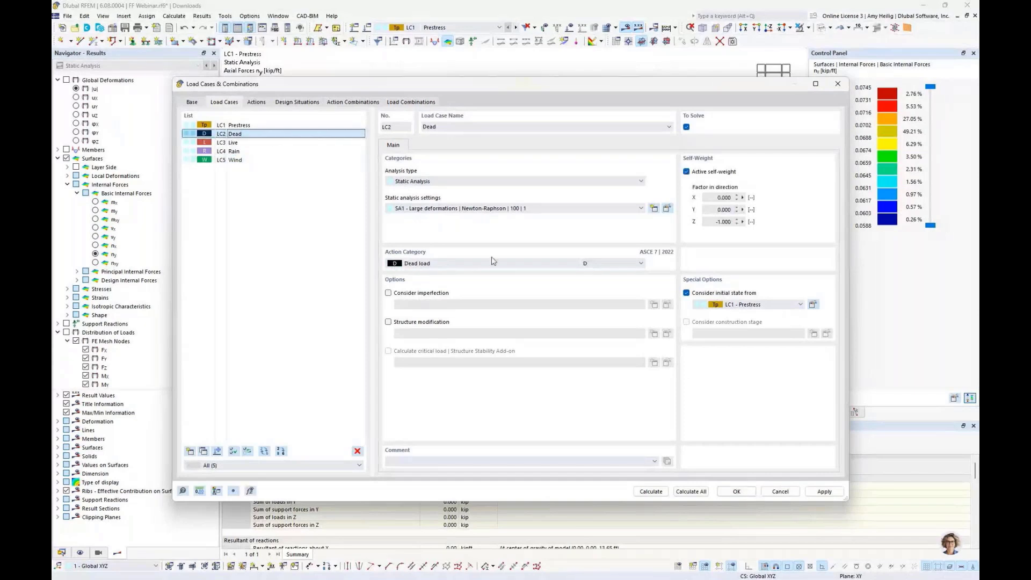
left_click(735, 491)
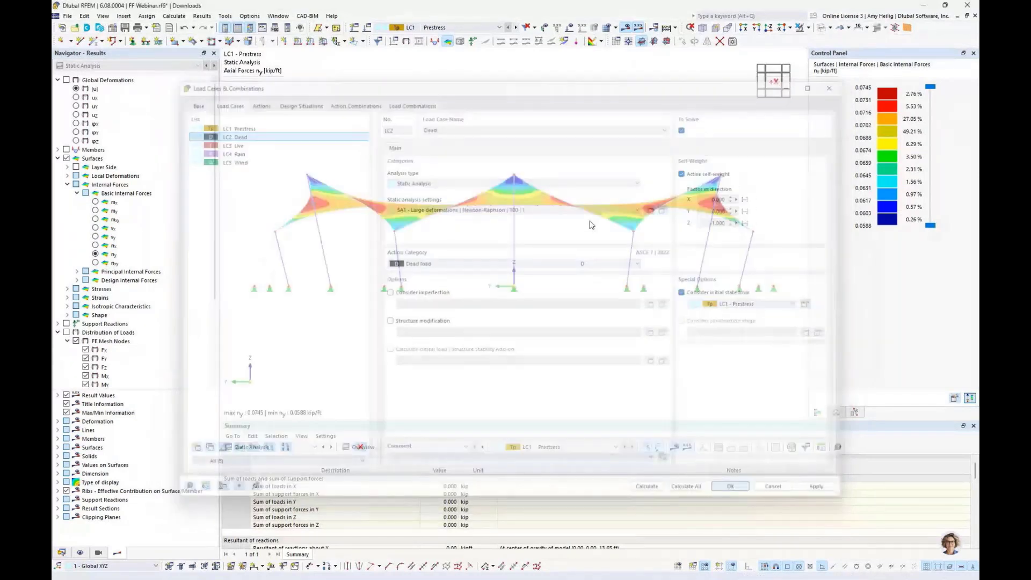
middle_click_drag(645, 232, 568, 268, "ctrl")
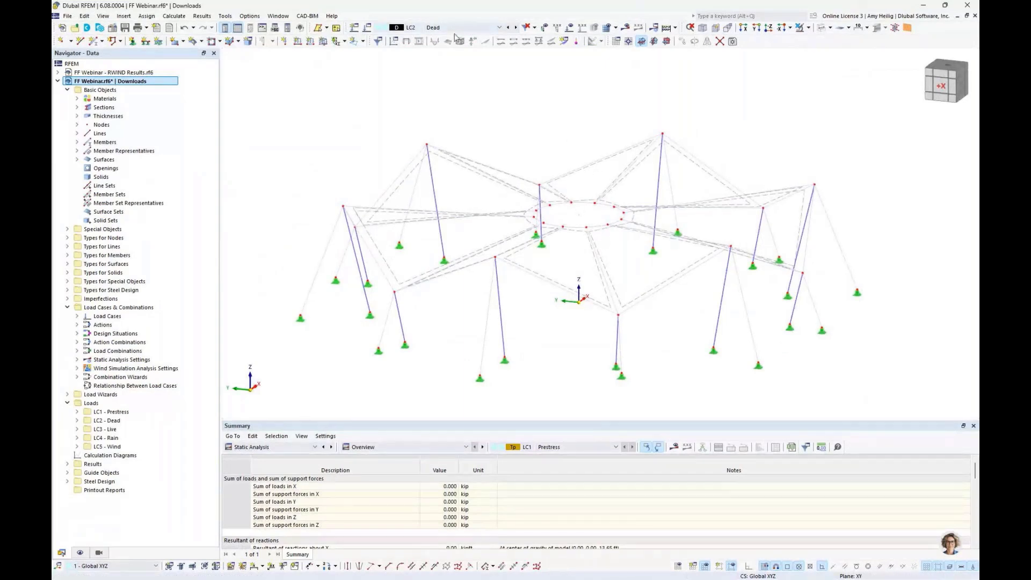
In the Live load case, start a new surface load of type Force with a uniform magnitude of -0.005 ksf
left_click(515, 28)
left_click(323, 41)
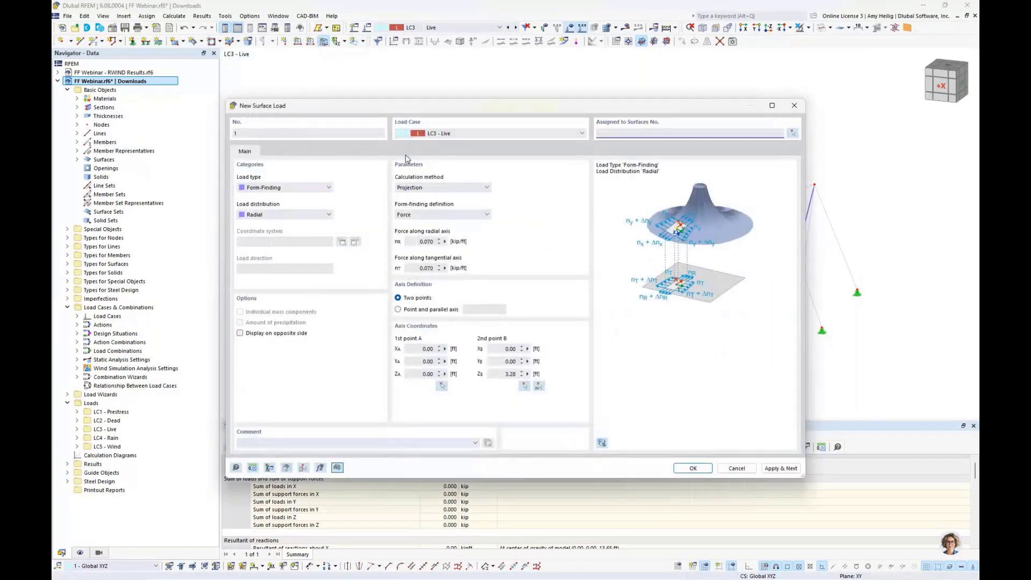
left_click(305, 188)
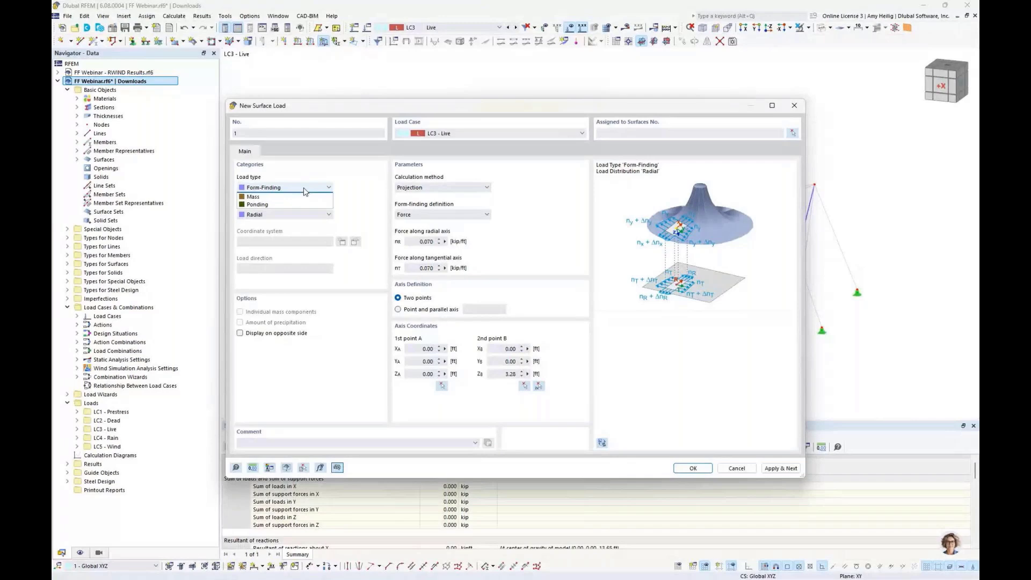
left_click(299, 198)
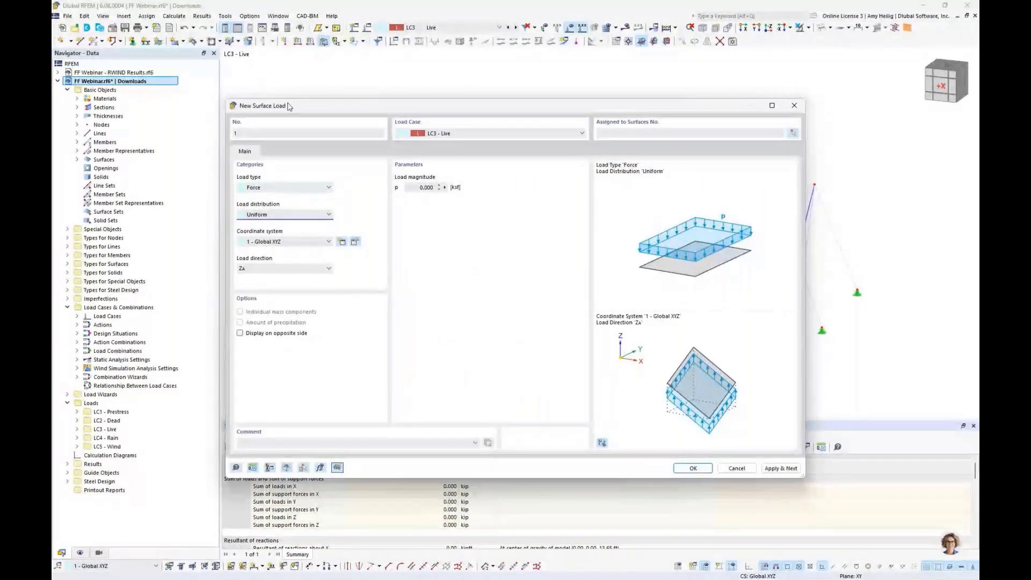
double_click(425, 186)
key("BackSpace")
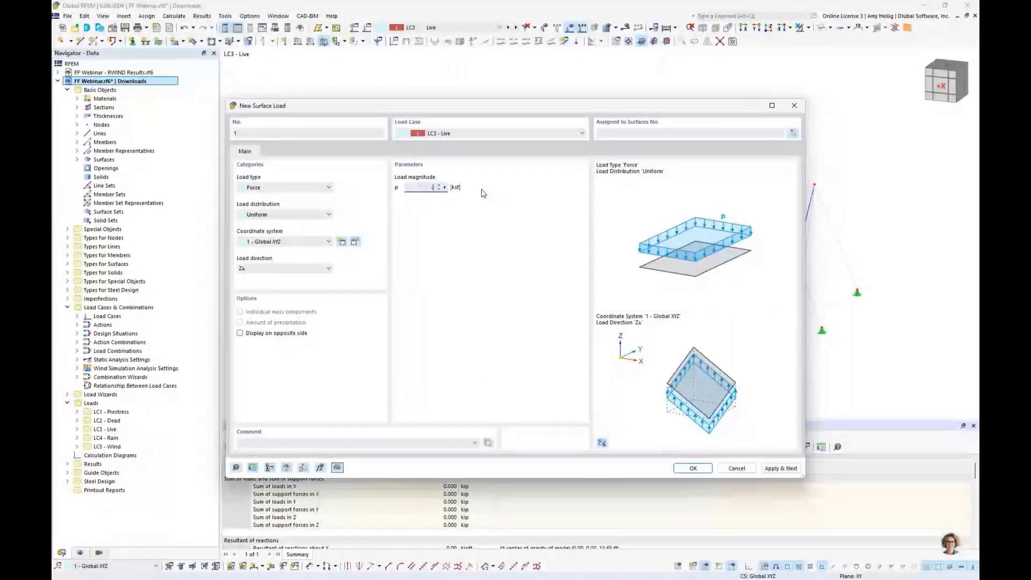
type("-0.005")
Direct the live load globally in Z on the projected area and apply it to surfaces 1-12
left_click(293, 274)
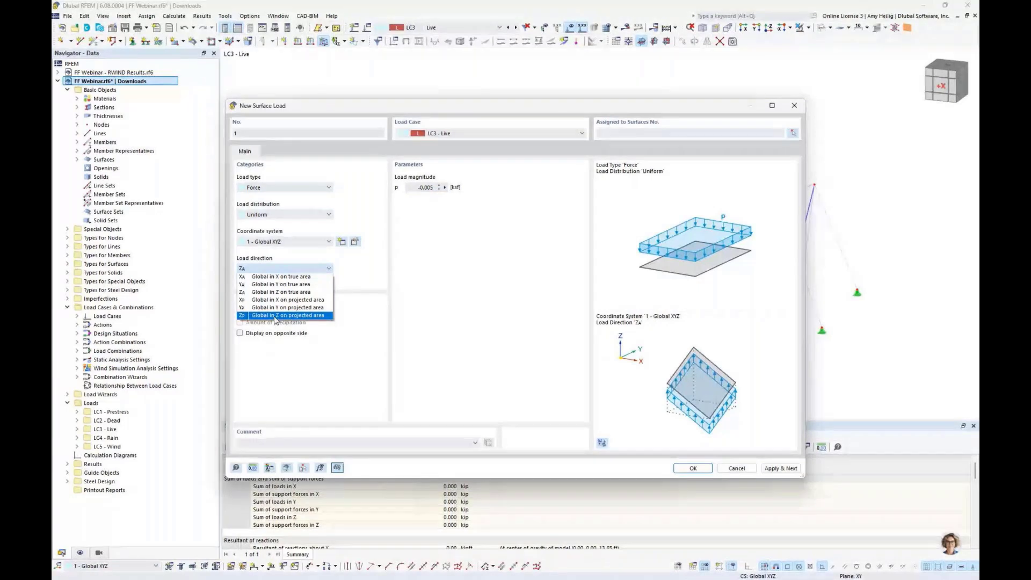
left_click(275, 315)
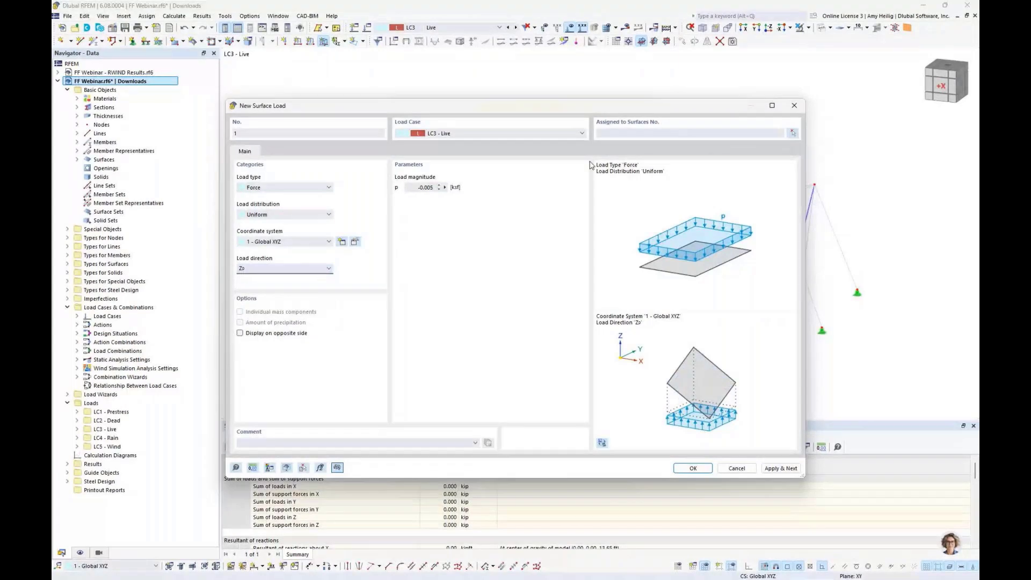
type("1-12")
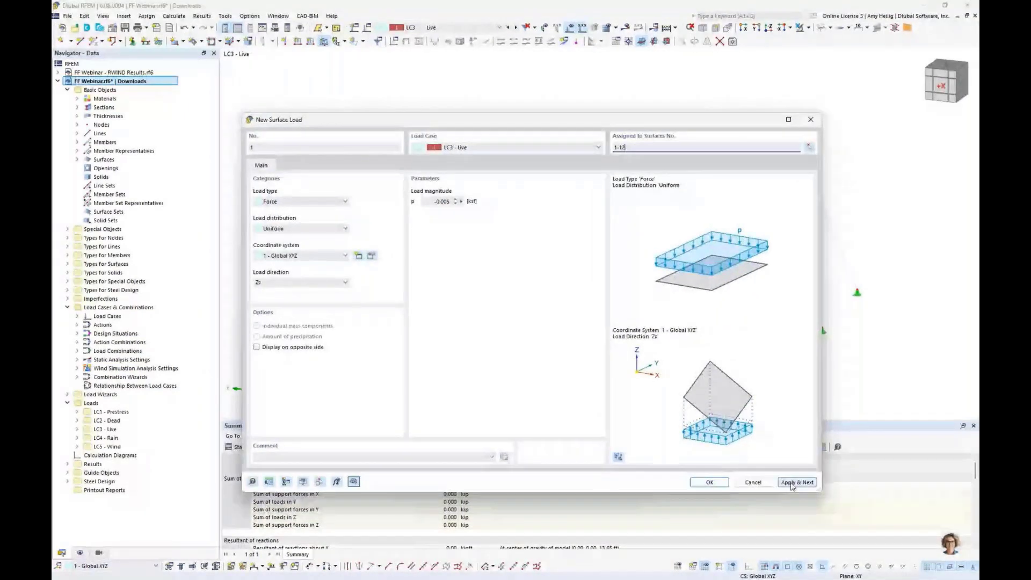
left_click(794, 482)
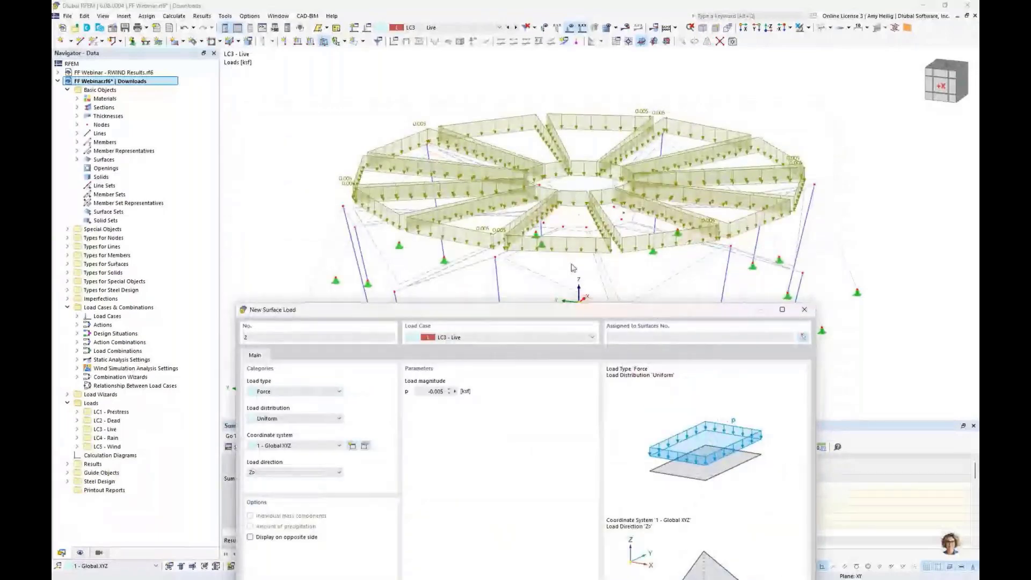
Assign the next surface load to load case LC4 Rain and set its load type to Ponding
left_click_drag(577, 314, 596, 107)
left_click(591, 129)
left_click(583, 162)
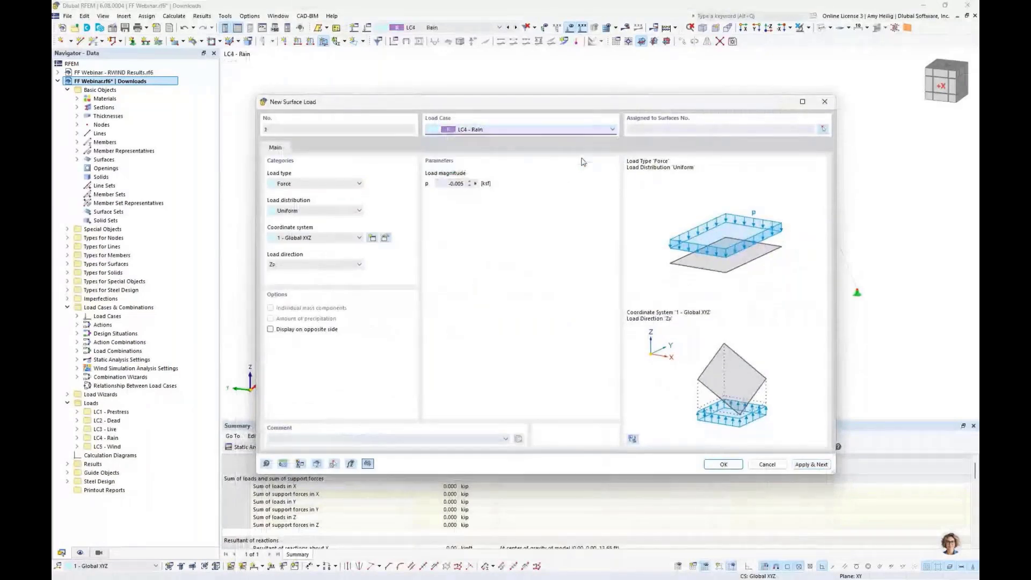
left_click(331, 184)
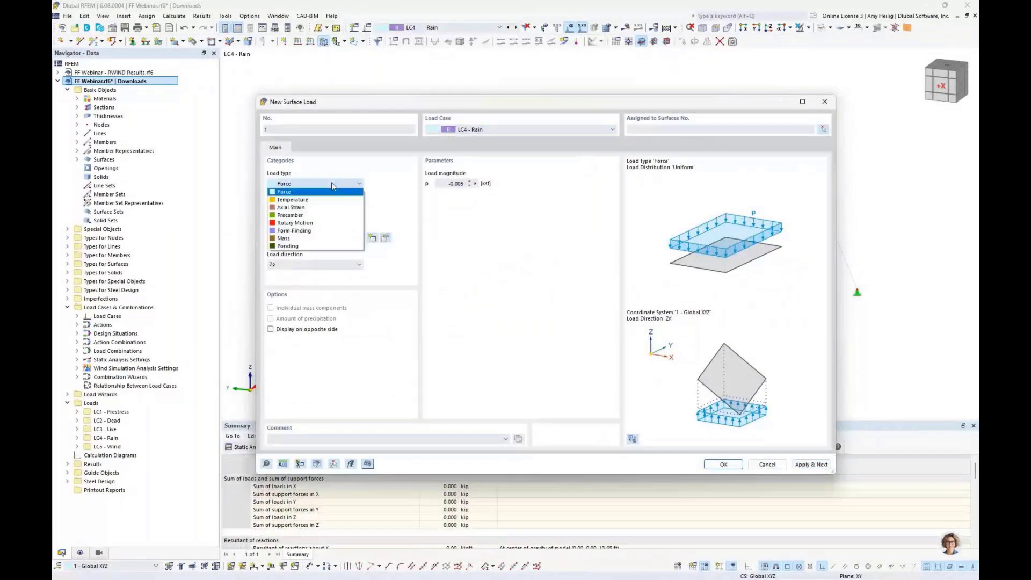
left_click(314, 247)
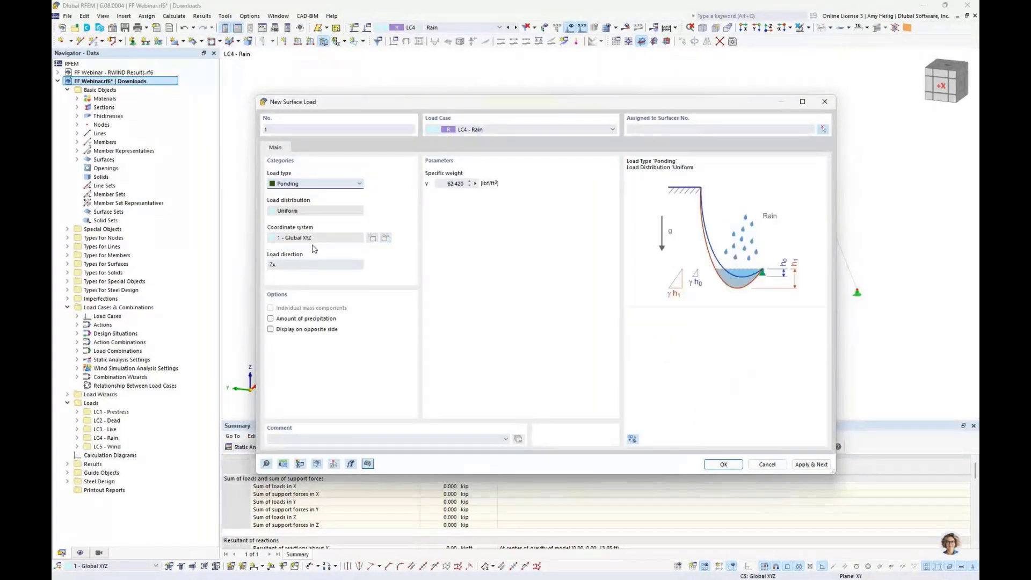
Switch to the presentation and view the slide on the Ponding load type
key("super+Tab")
left_click(510, 190)
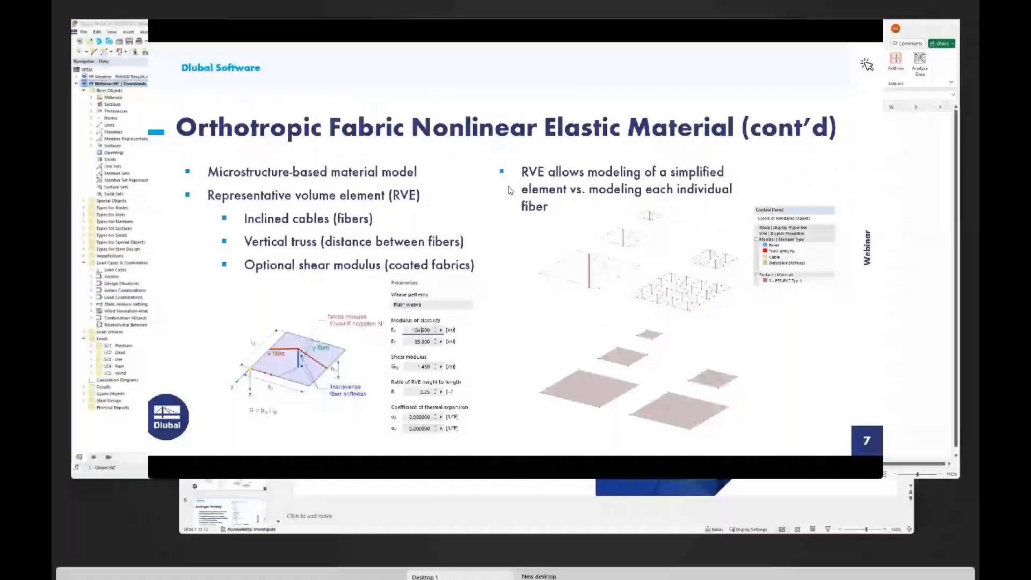
left_click(511, 190)
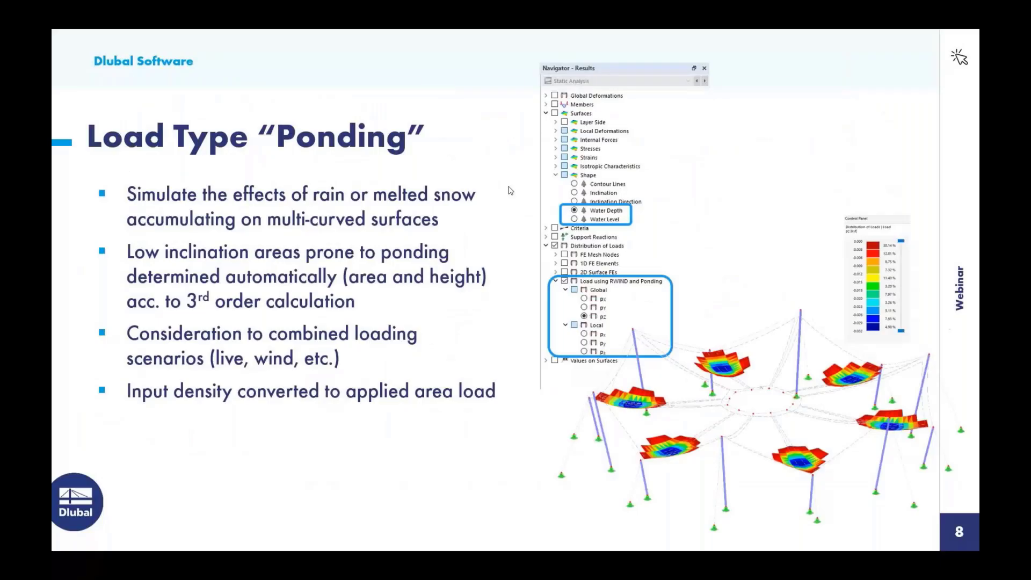
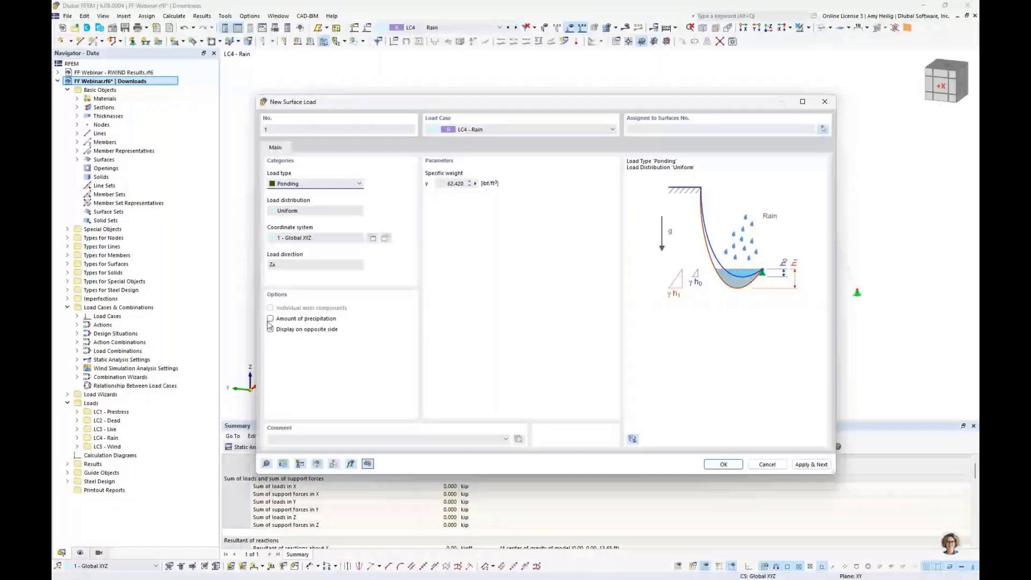
Leave the amount of precipitation option off and apply the ponding load to the membrane surfaces
left_click(270, 319)
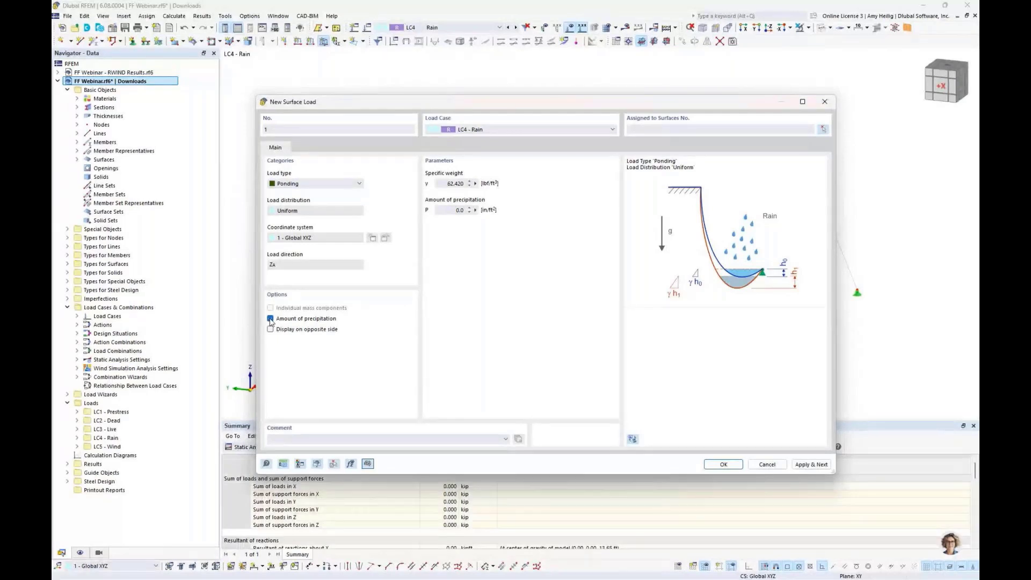
left_click(270, 318)
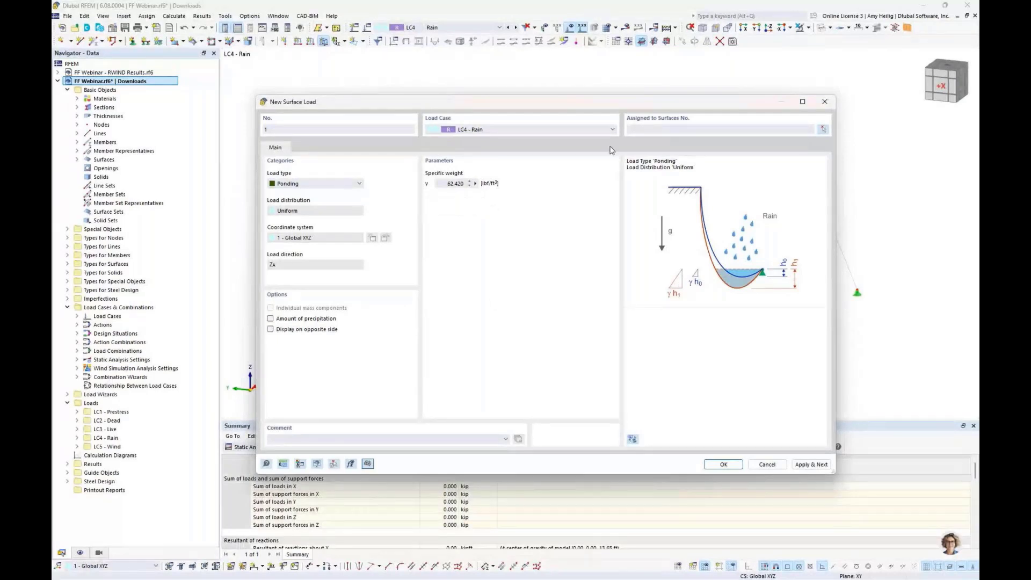
left_click(635, 130)
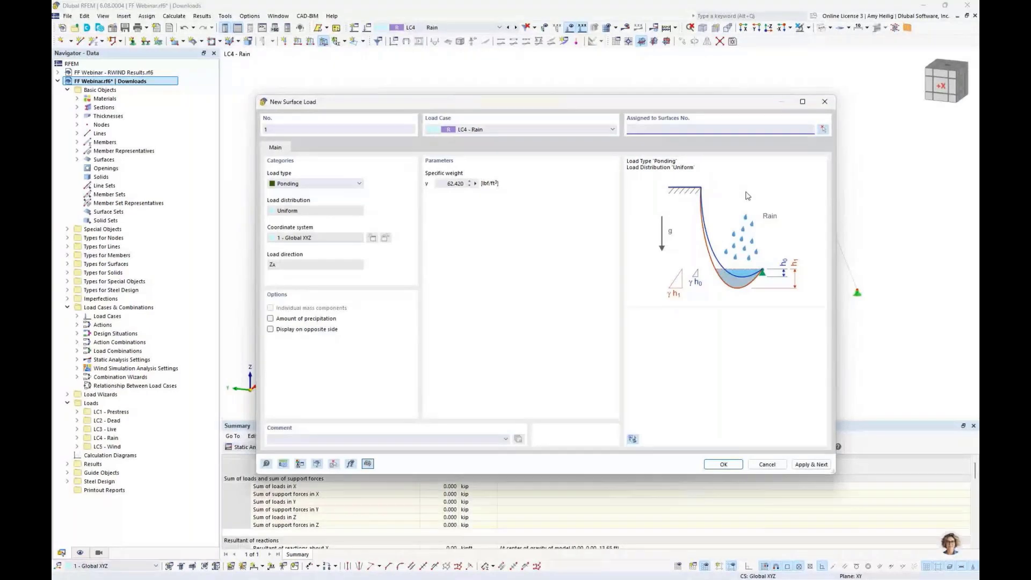
left_click(723, 464)
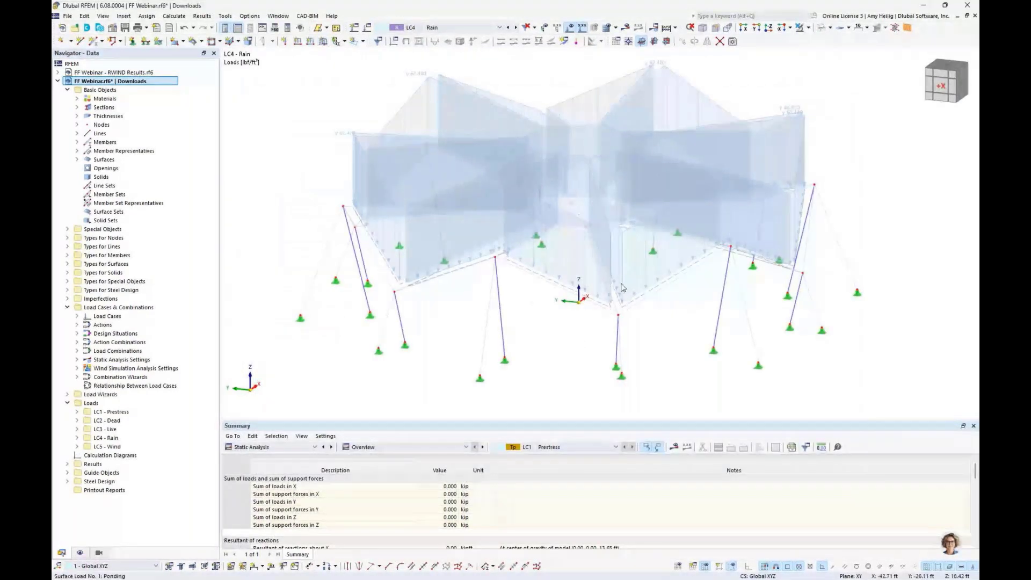
scroll(546, 296, "down", 2)
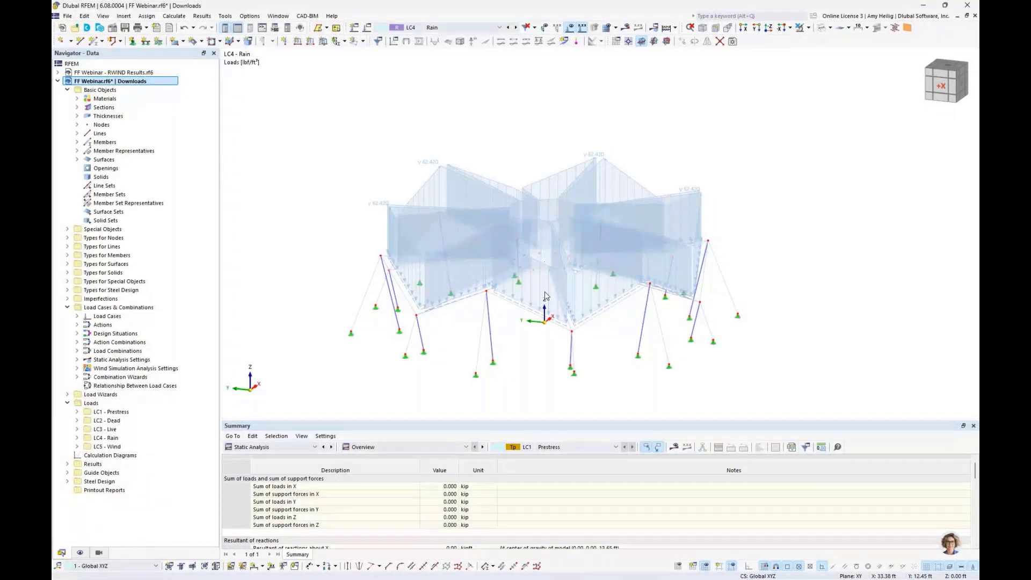
Set the analysis type of load case LC5 Wind to Wind Simulation
left_click(367, 27)
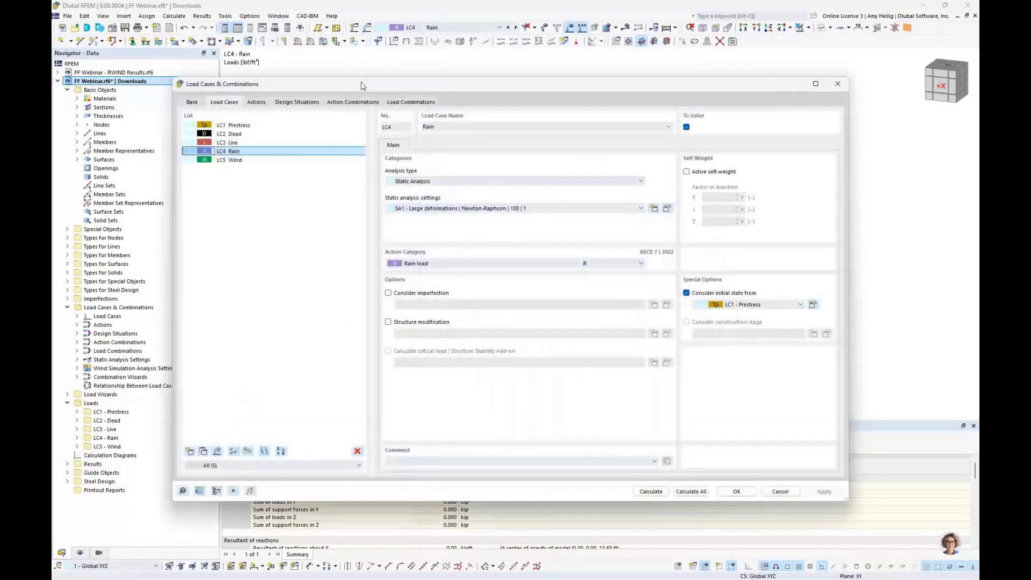
left_click(252, 160)
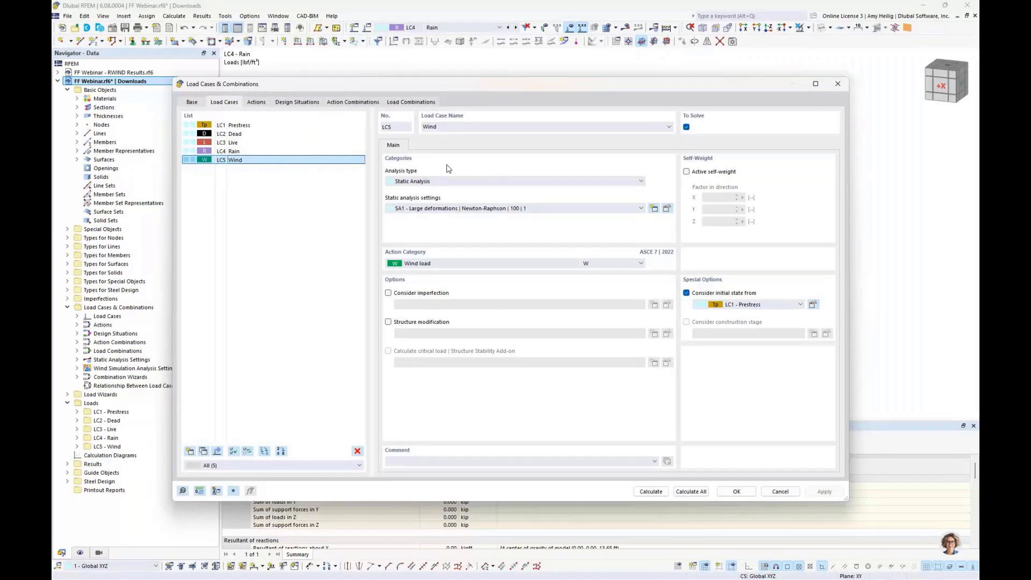
left_click(433, 182)
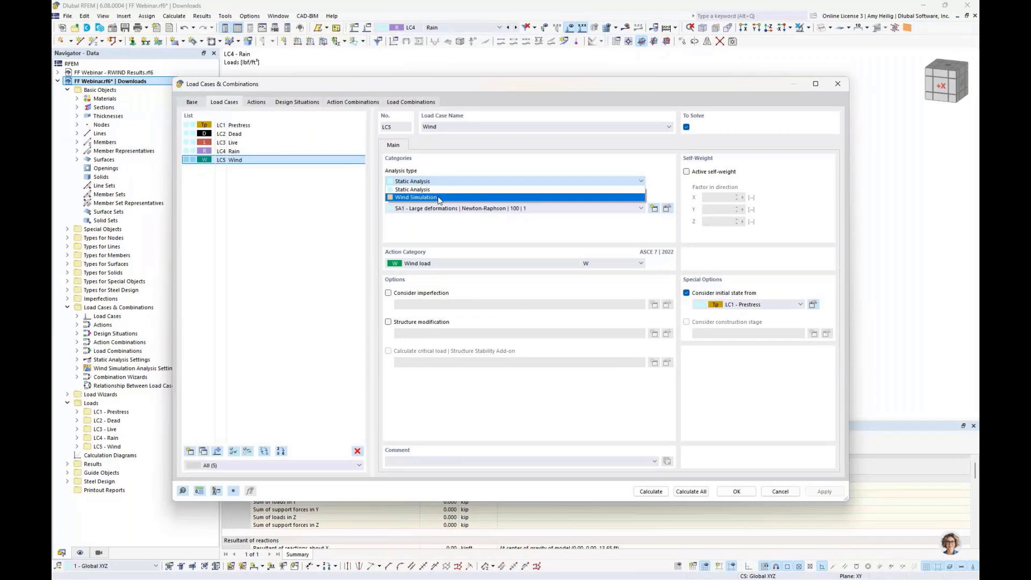
left_click(439, 199)
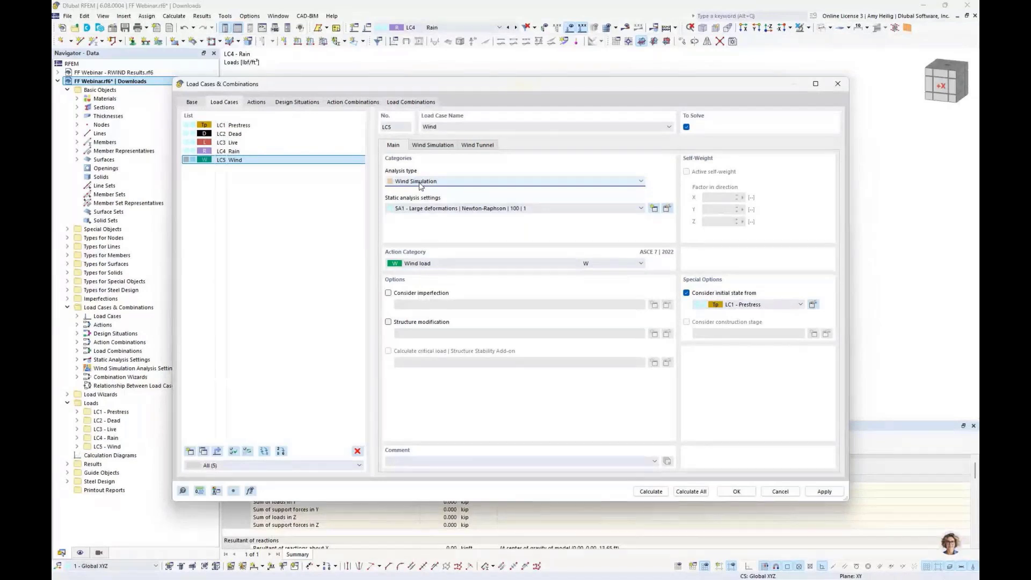
Edit the wind load case's ASCE 7 2022 wind profile, setting a user-defined definition type and exposure category C
left_click(436, 146)
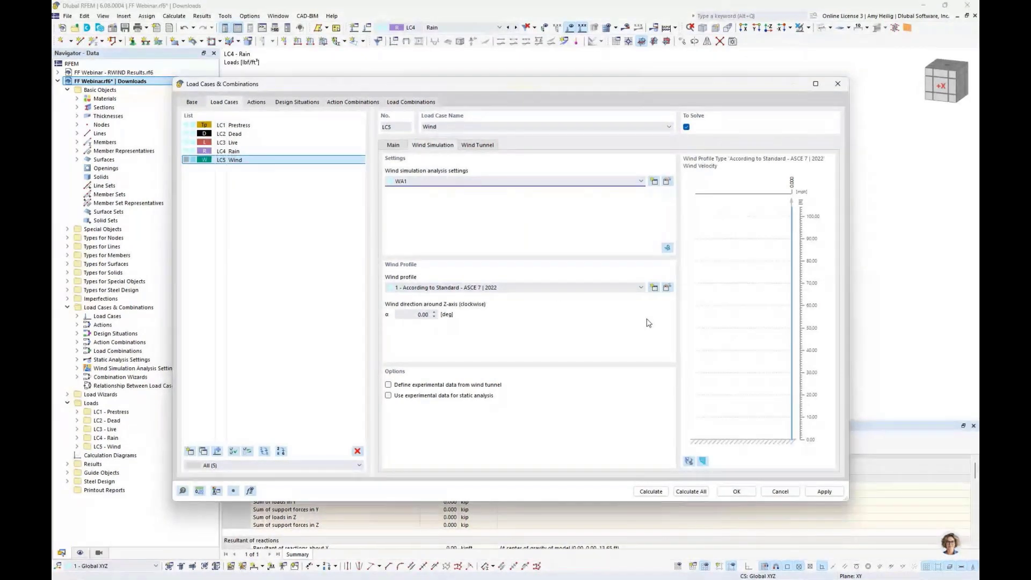
left_click(667, 288)
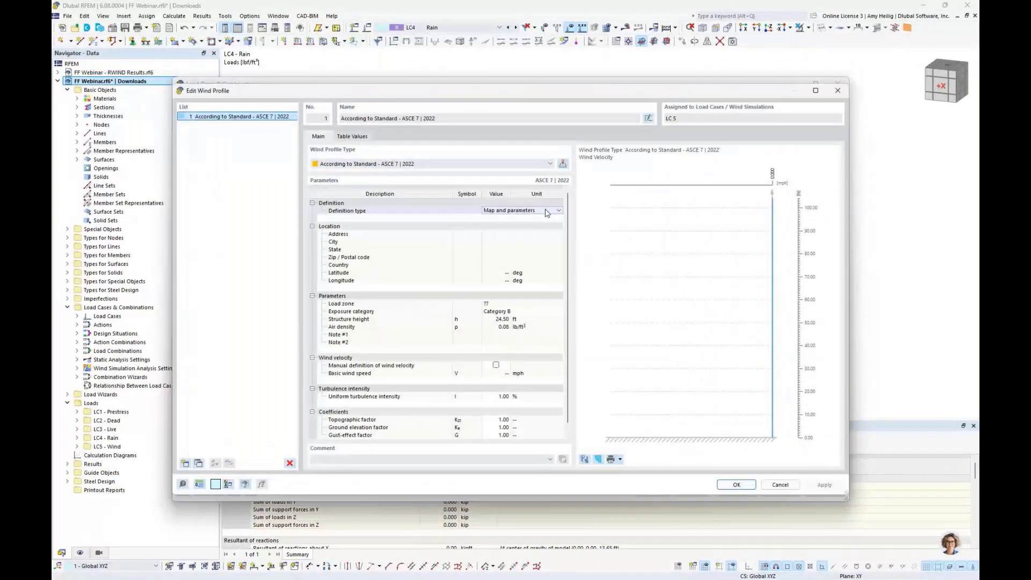
left_click(545, 210)
left_click(504, 225)
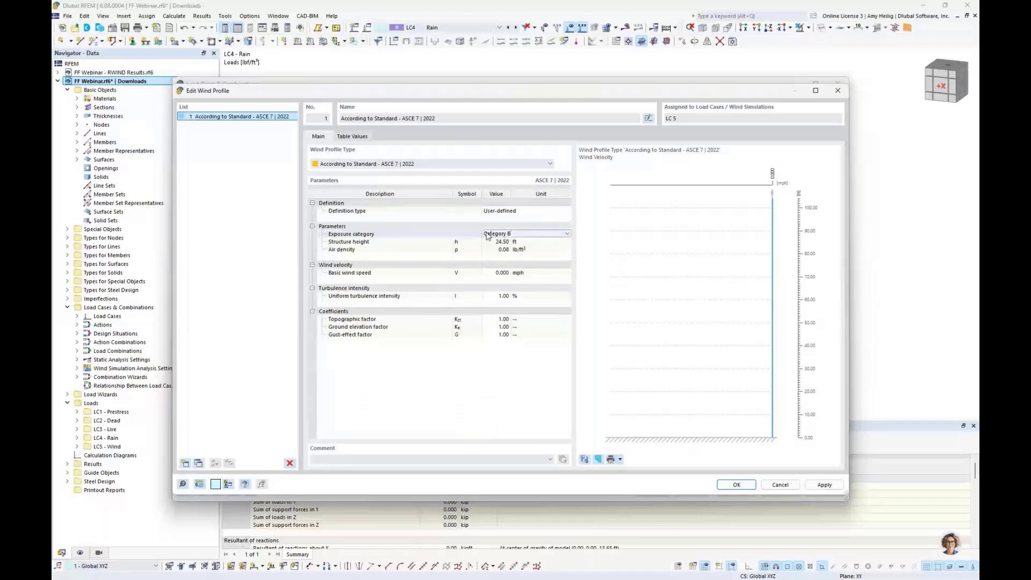
left_click(494, 233)
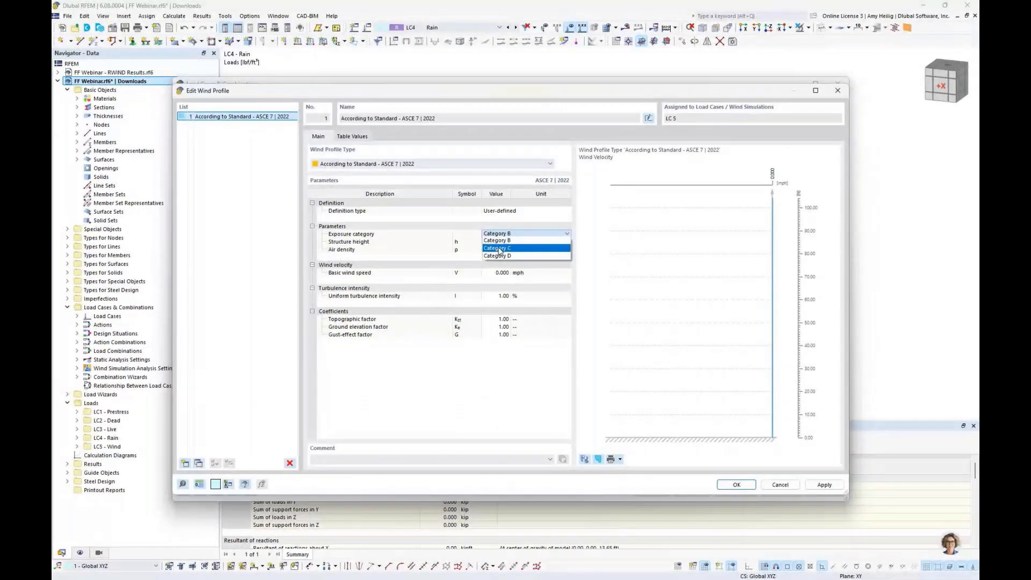
left_click(499, 250)
Set the wind profile's basic wind speed to 120 mph and accept the wind profile and load case settings
left_click(497, 272)
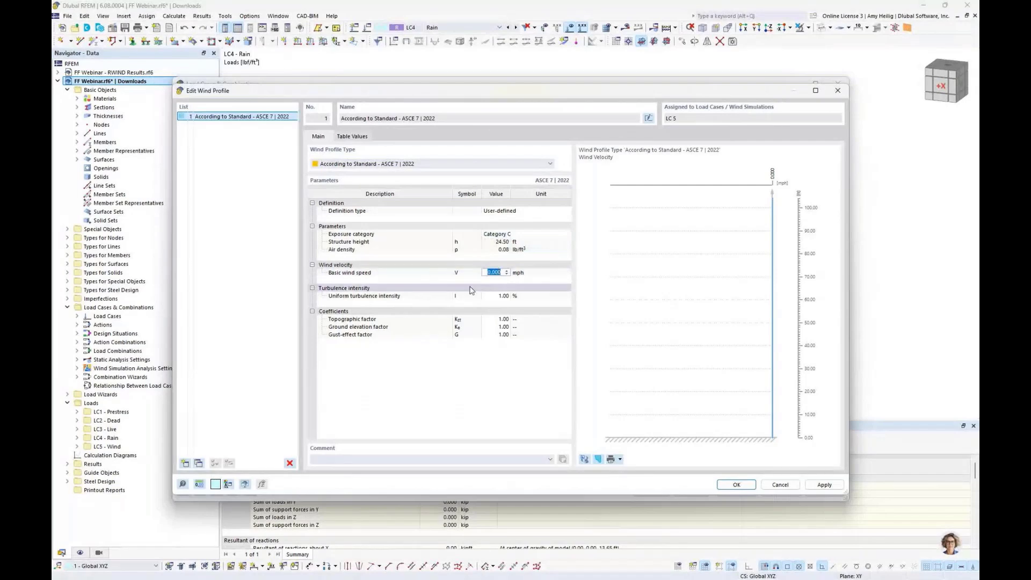
type("120")
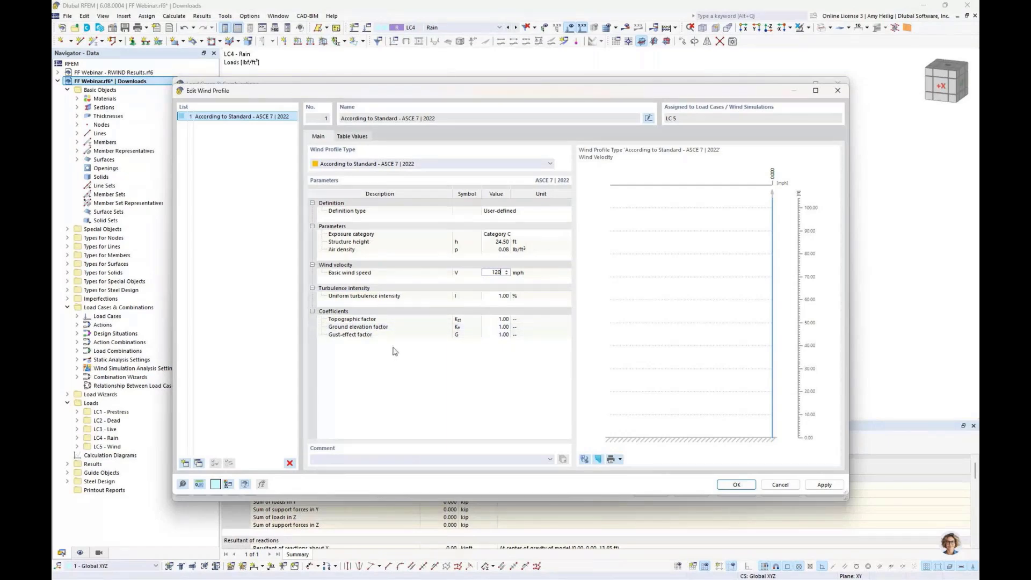
left_click(413, 334)
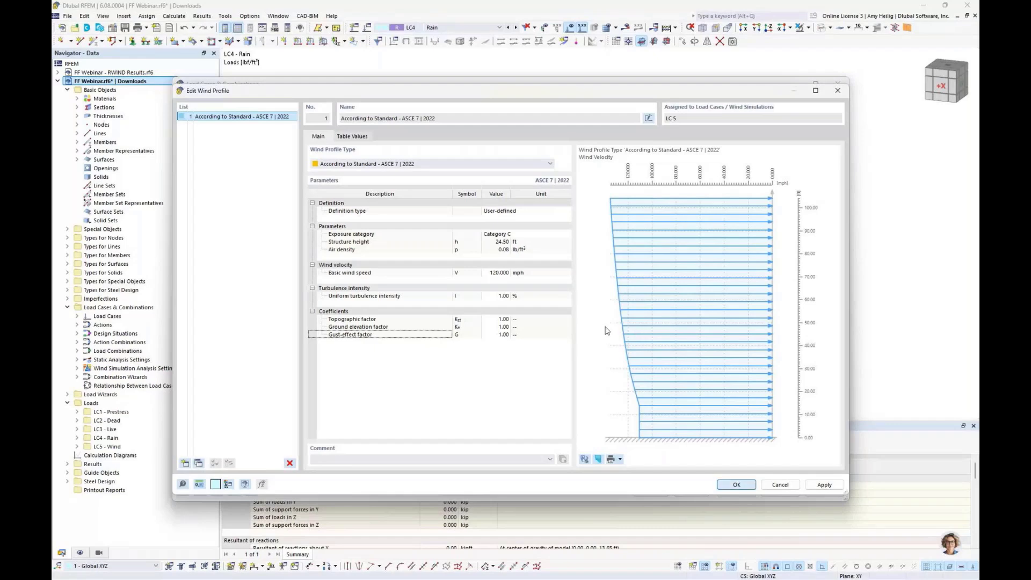
key("Return")
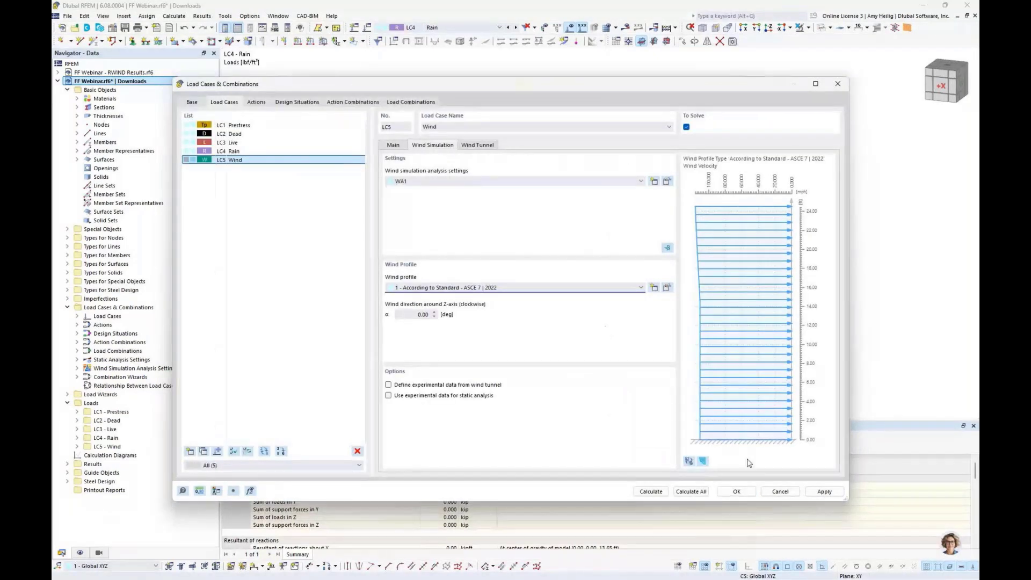
left_click(736, 491)
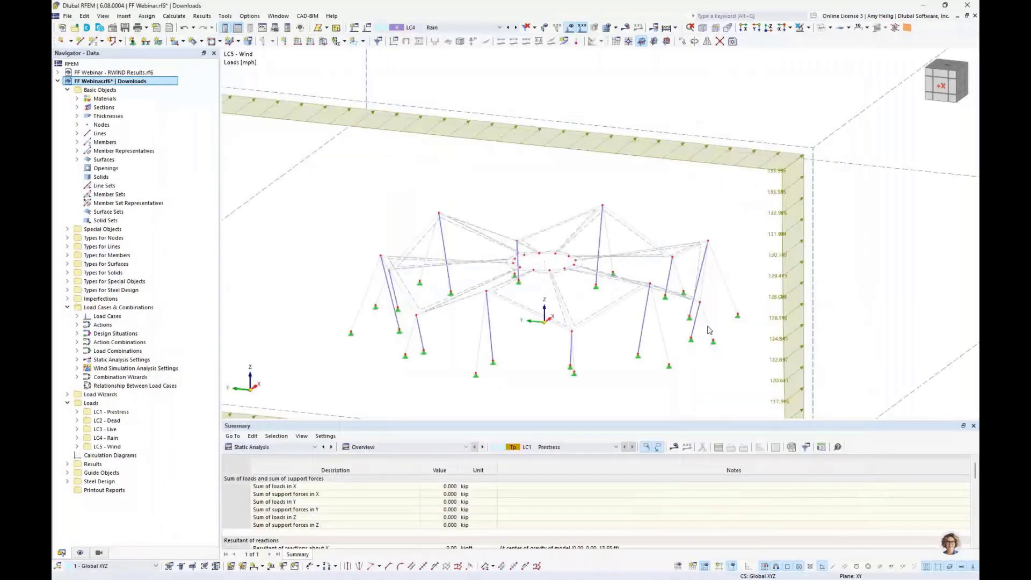
Turn off considering surface thickness in the mesh settings for wind simulation and accept the settings
middle_click_drag(751, 289, 428, 219)
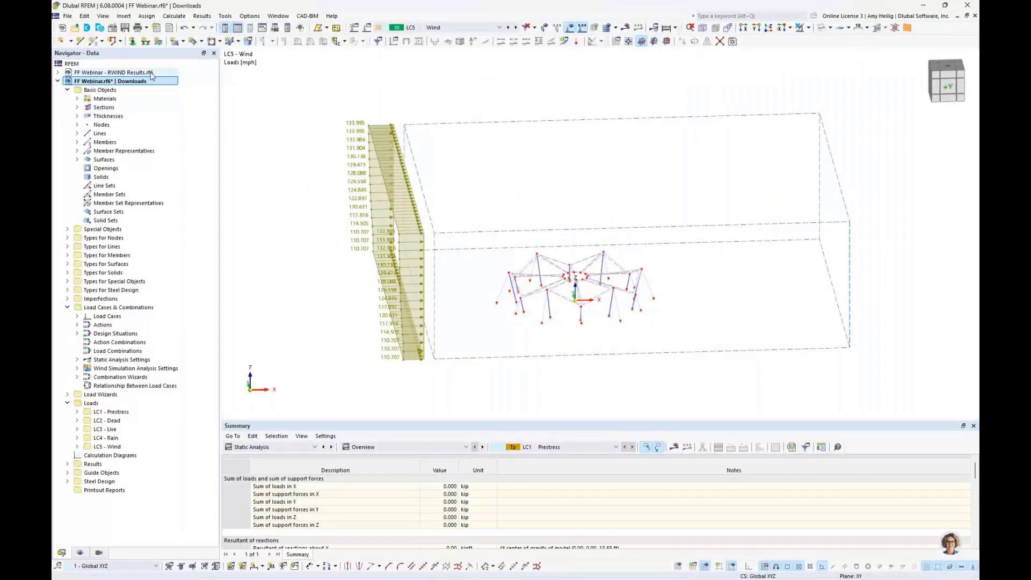
left_click(177, 17)
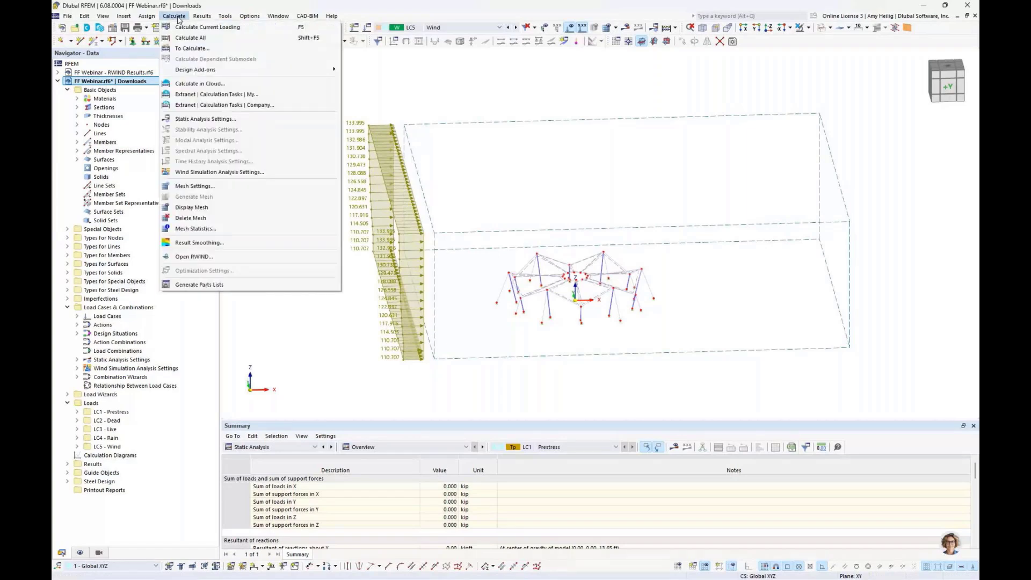
left_click(200, 187)
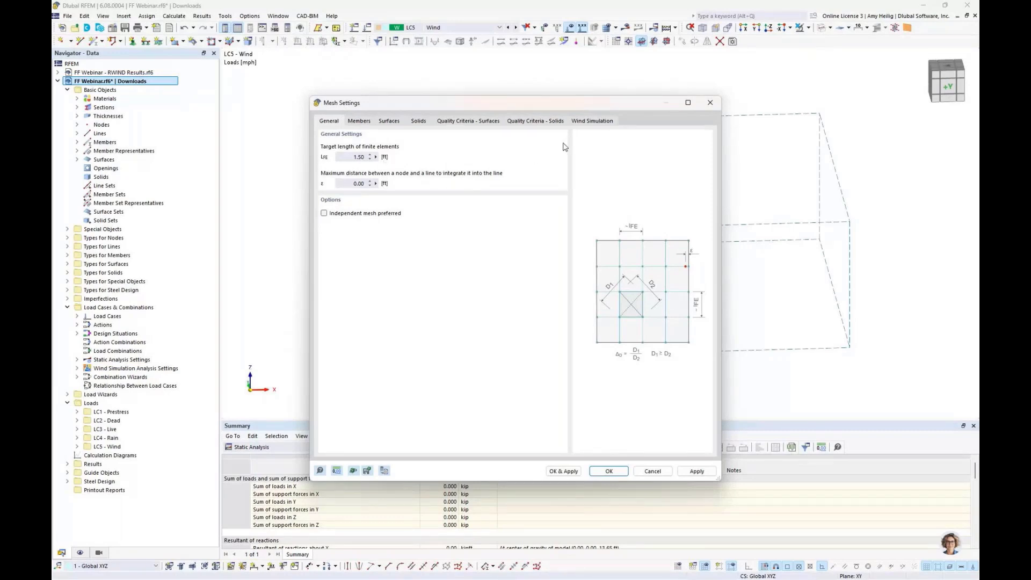
left_click(589, 121)
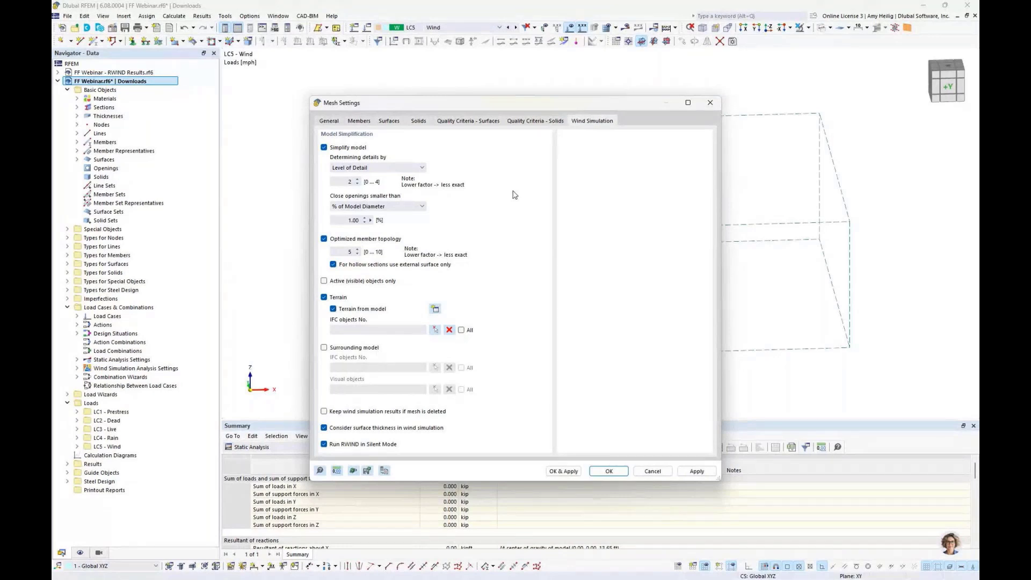
left_click(366, 427)
left_click(609, 472)
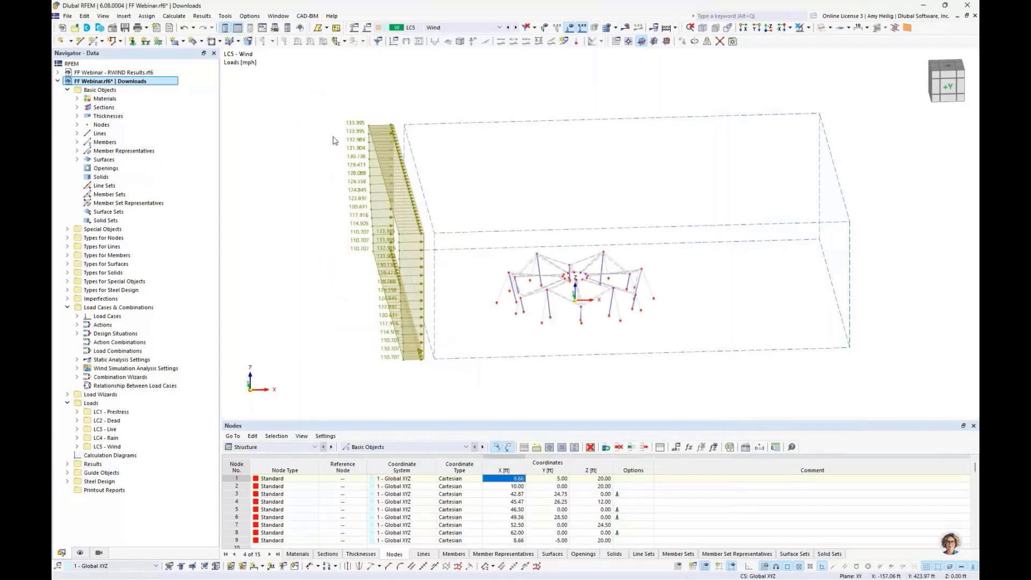
Open the LC5 wind load case in RWIND and inspect the membrane structure inside the wind tunnel
left_click(174, 16)
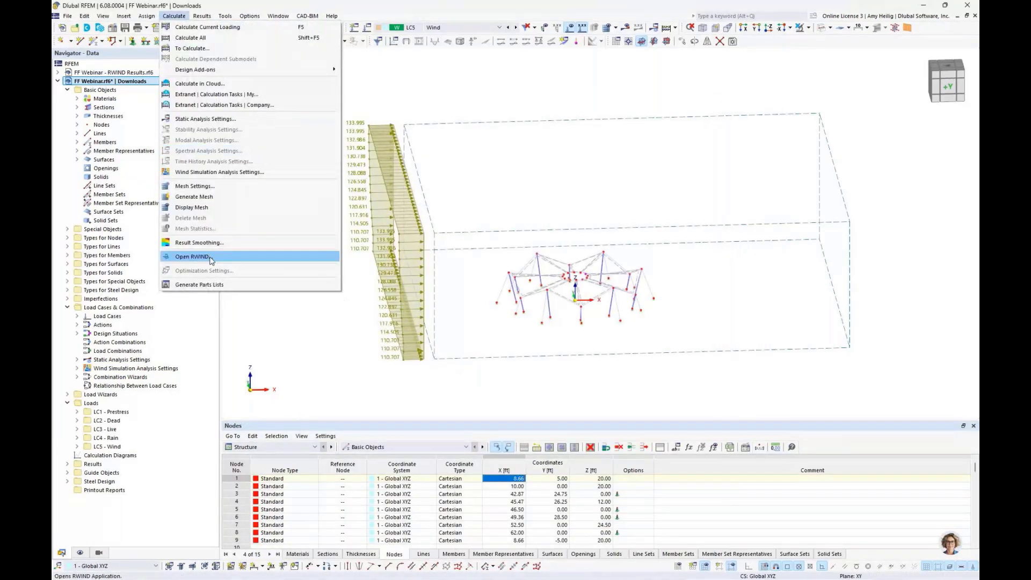
left_click(193, 257)
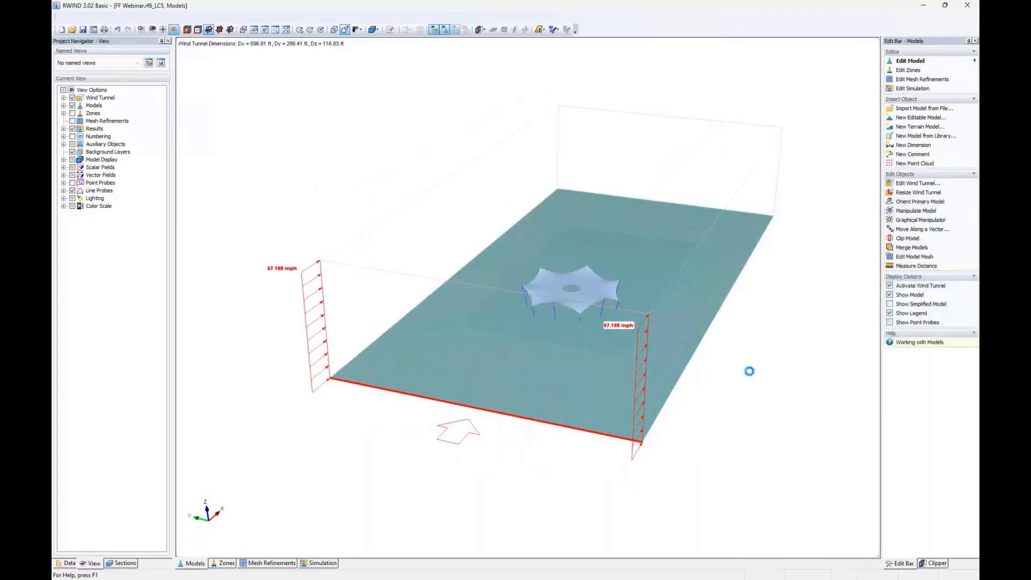
middle_click_drag(750, 382, 506, 361, "ctrl")
scroll(539, 317, "up", 6)
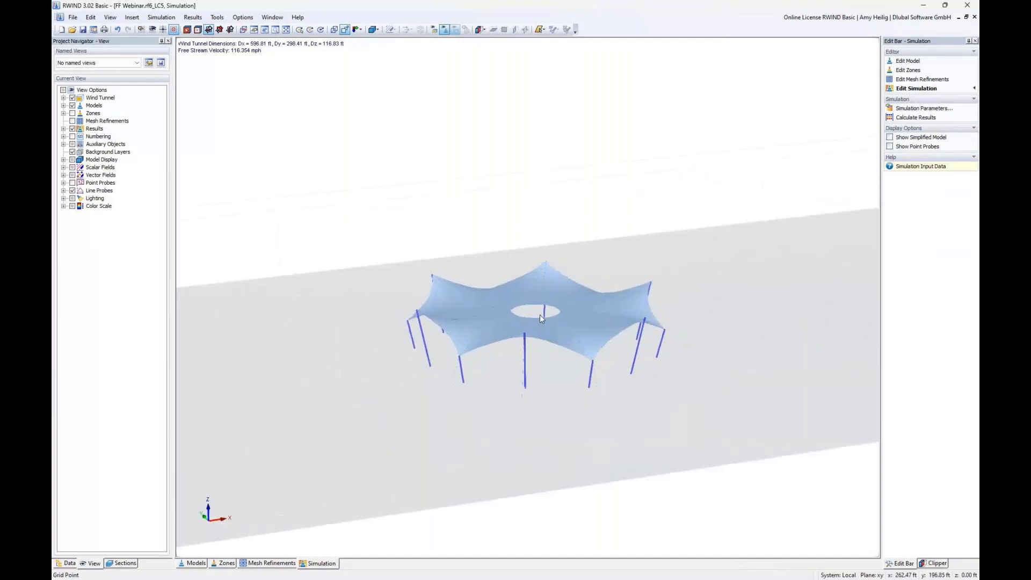
middle_click_drag(540, 315, 569, 369, "ctrl")
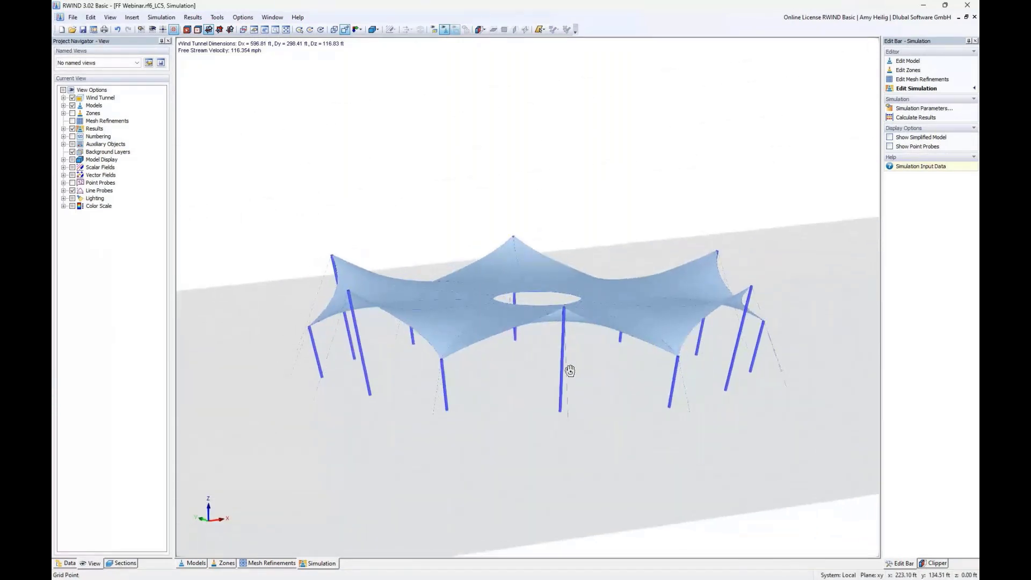
scroll(573, 373, "down", 5)
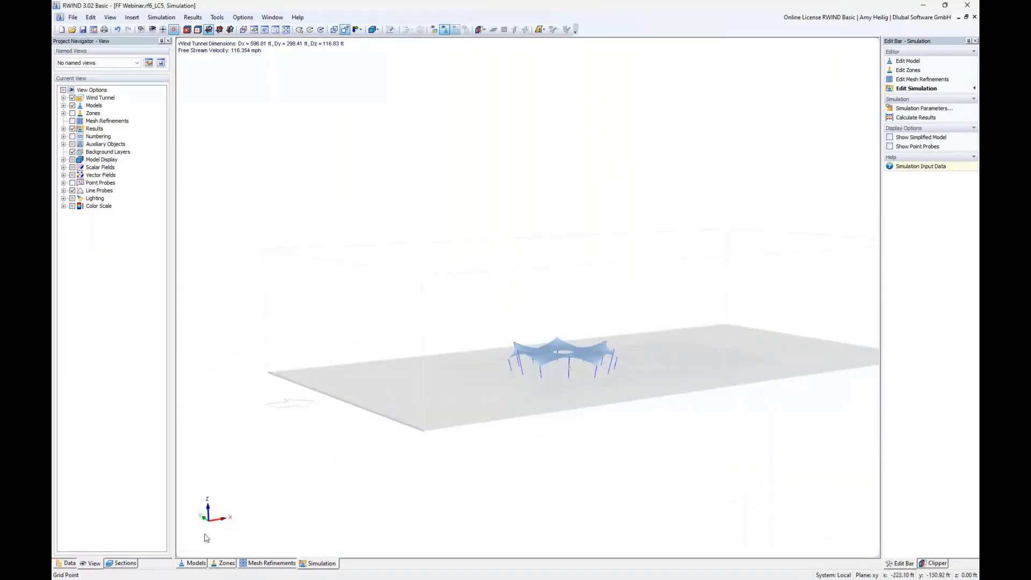
Display the simplified model instead of the original in the wind tunnel, inspect its mesh, and restore the original model display
left_click(193, 562)
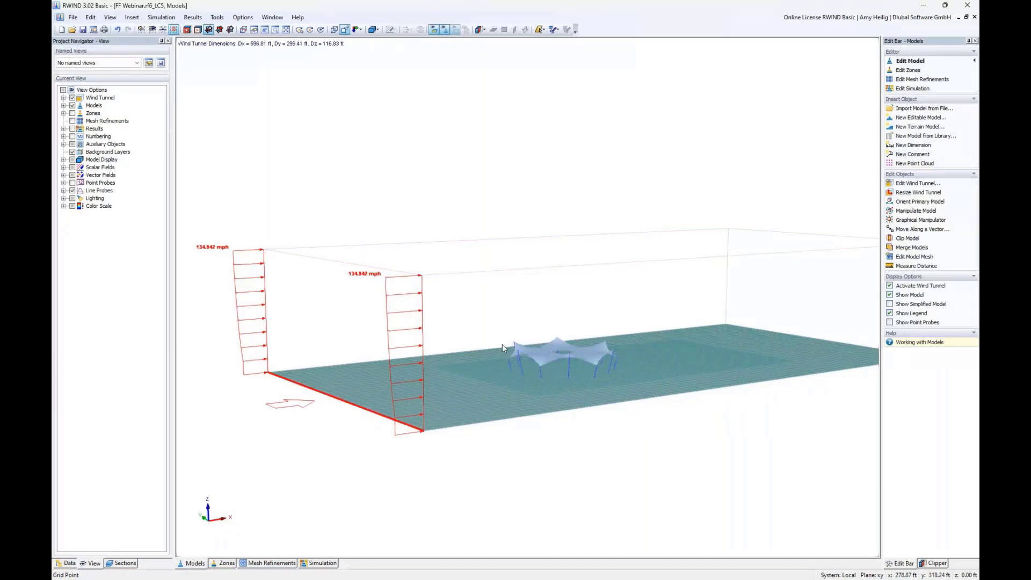
middle_click_drag(502, 345, 584, 386)
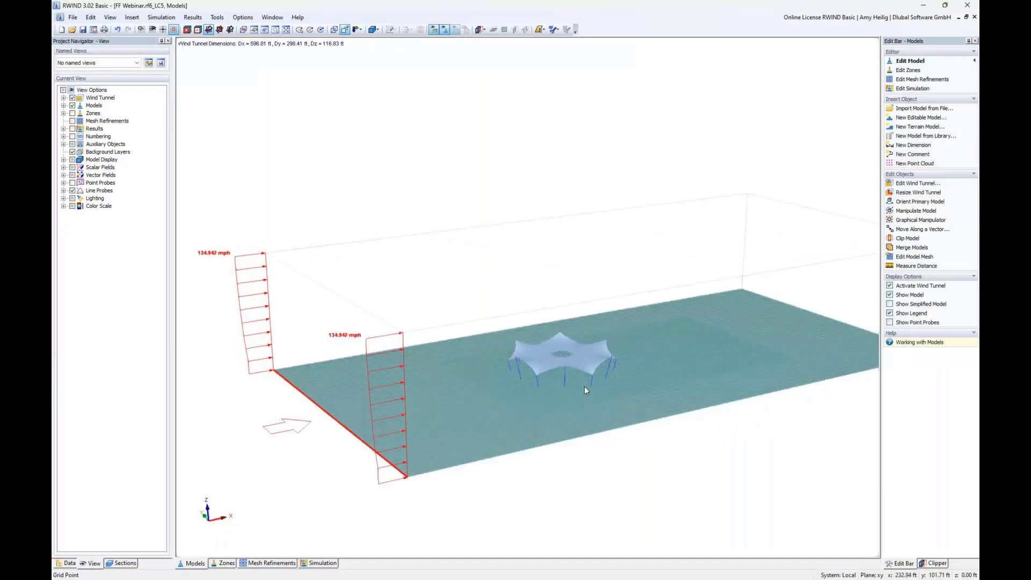
left_click(64, 105)
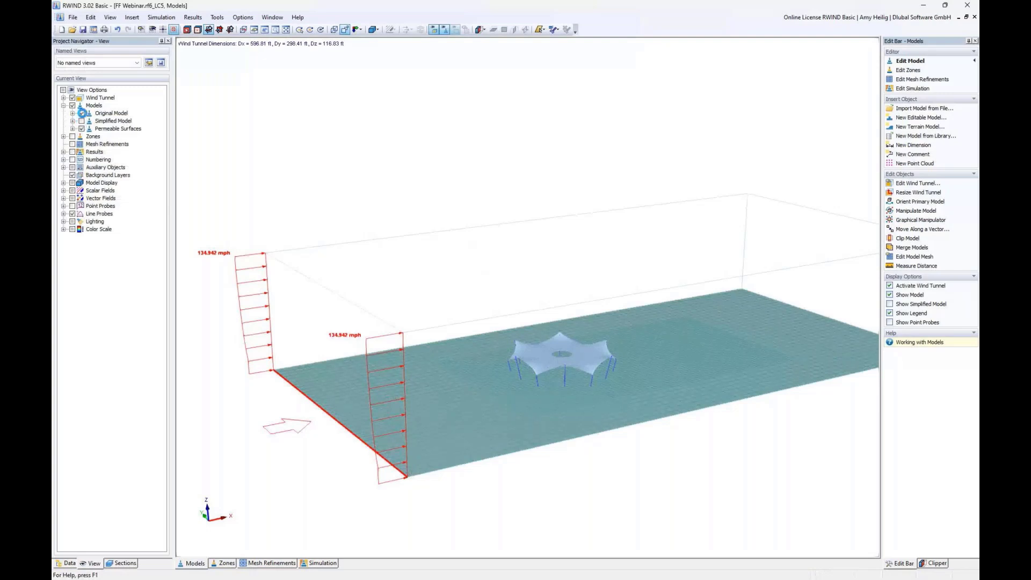
left_click(82, 113)
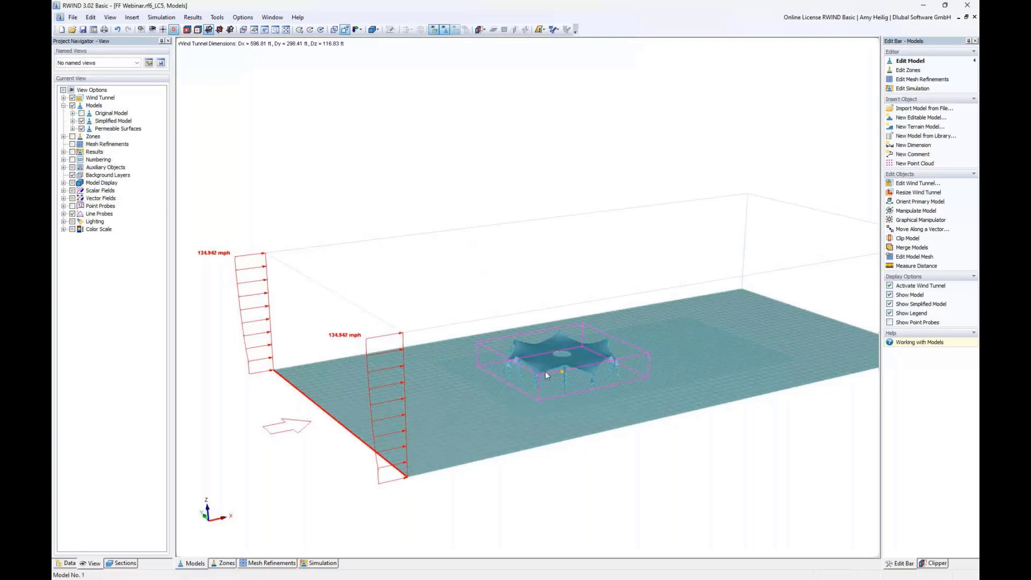
scroll(572, 378, "up", 5)
scroll(562, 358, "up", 5)
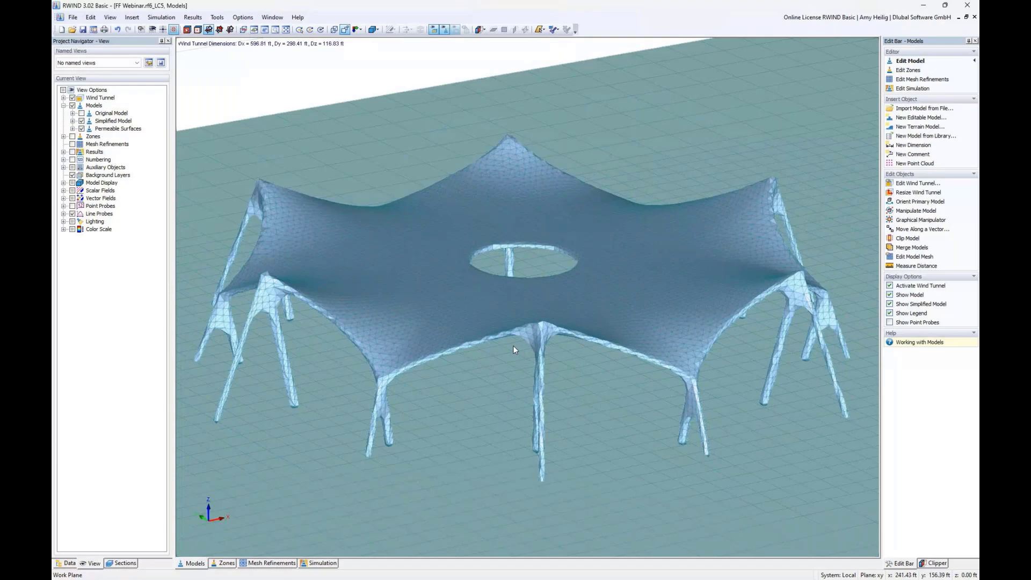
left_click(82, 114)
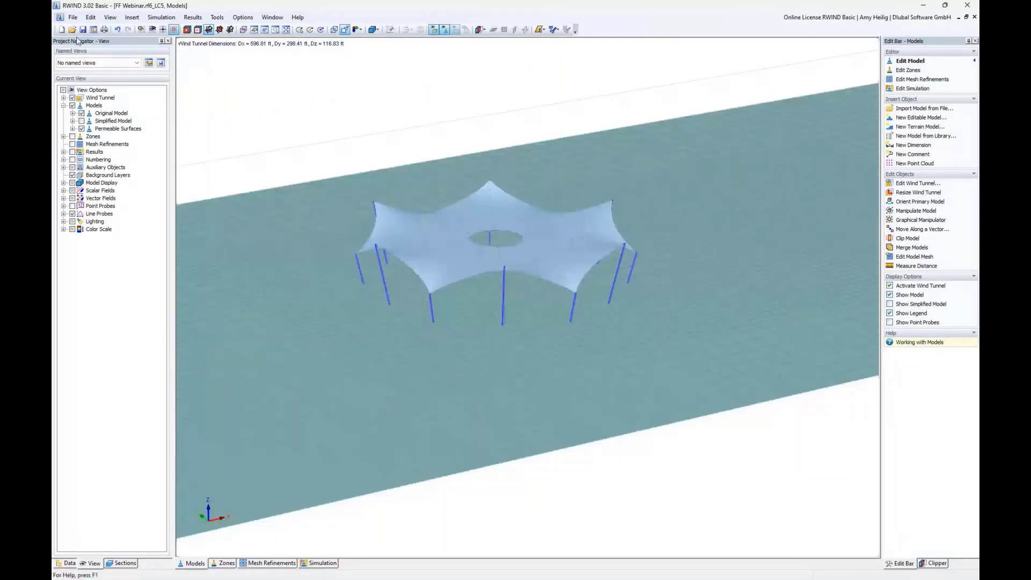
Open the LC6 wind simulation results file and examine the surface pressure on the membrane from several angles
left_click(72, 30)
double_click(507, 260)
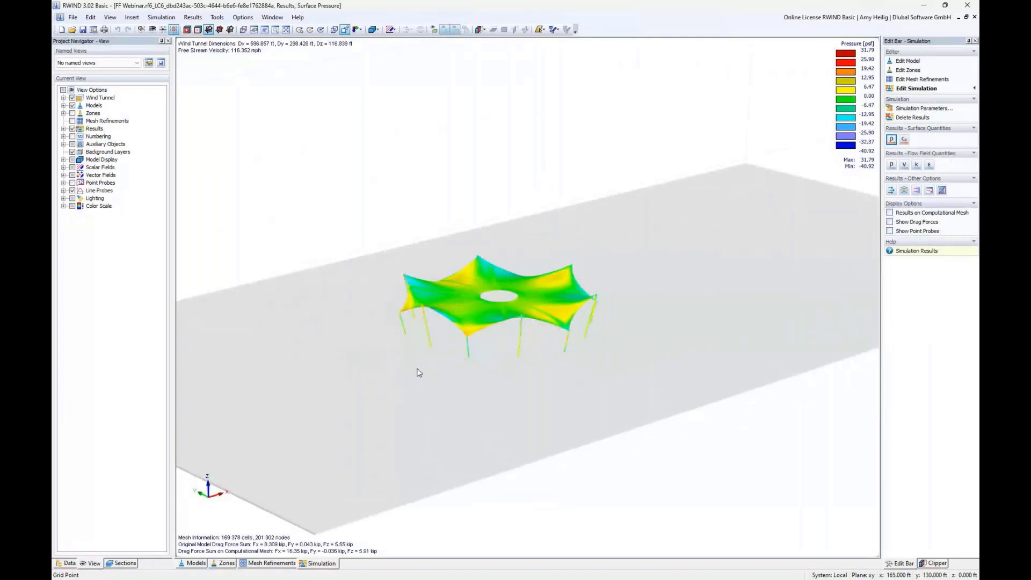
mouse_move(471, 319)
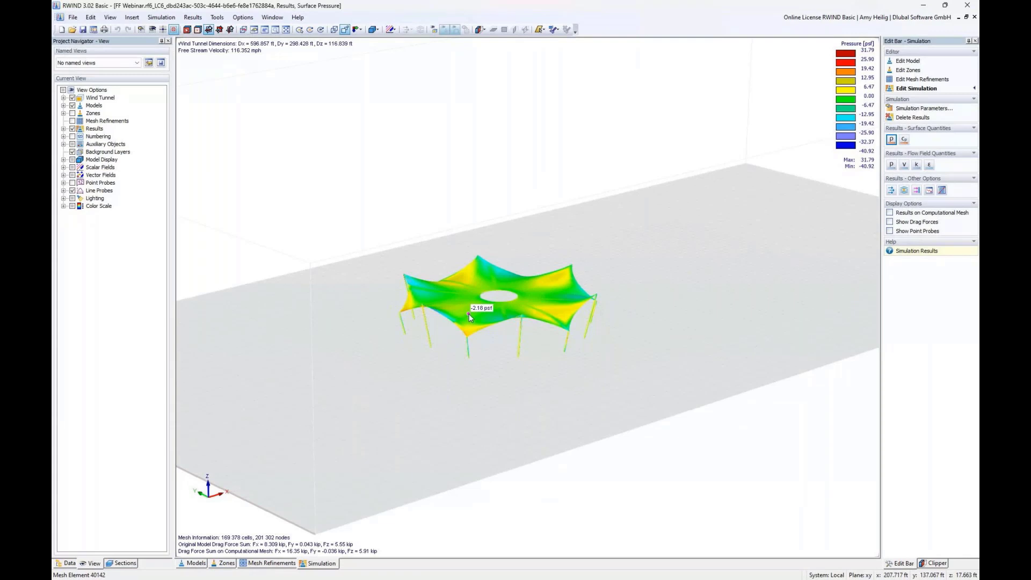
scroll(469, 313, "up", 3)
scroll(466, 310, "down", 5)
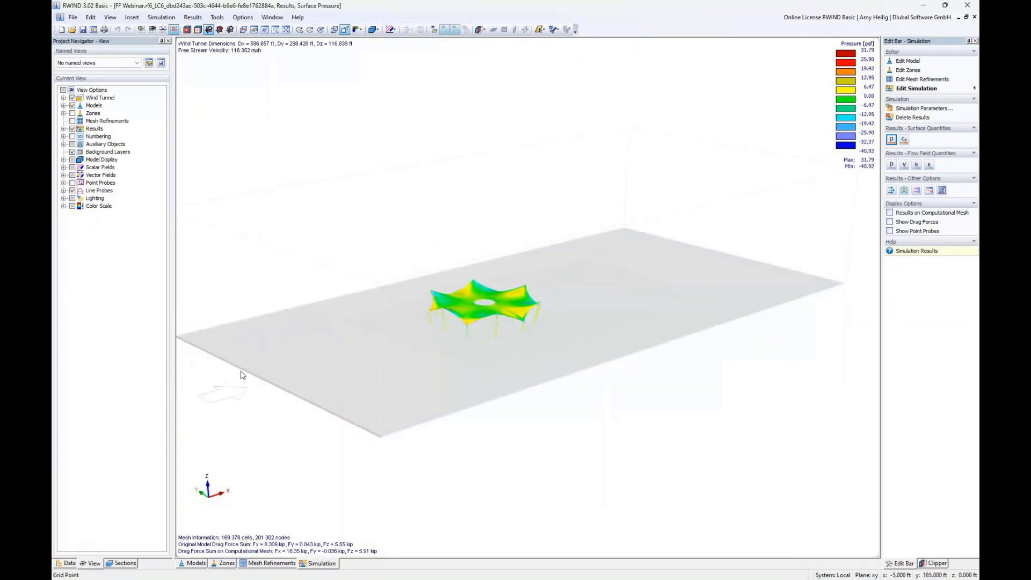
scroll(433, 343, "up", 4)
scroll(433, 343, "up", 3)
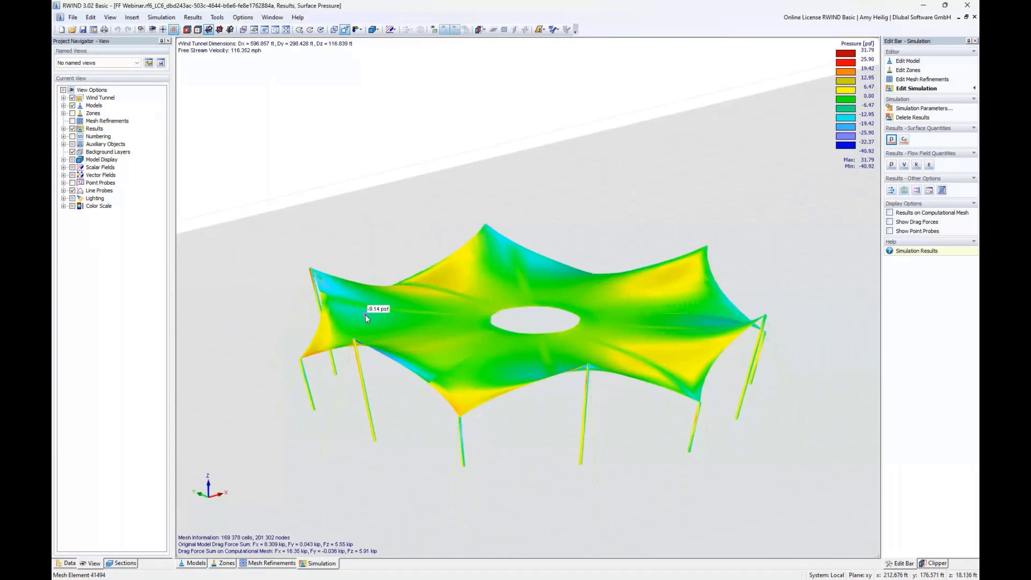
middle_click_drag(456, 313, 486, 225)
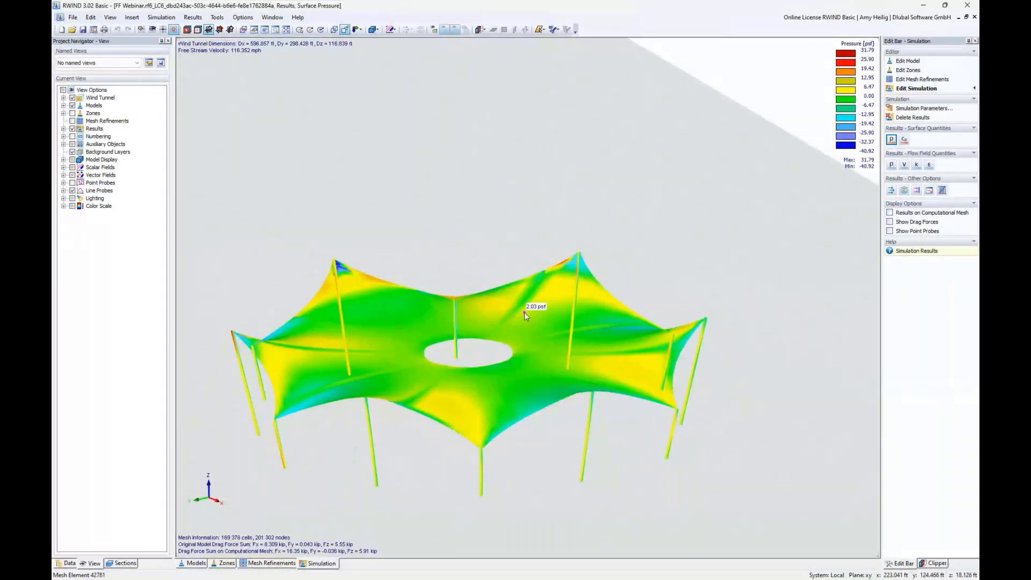
middle_click_drag(524, 312, 478, 451, "ctrl")
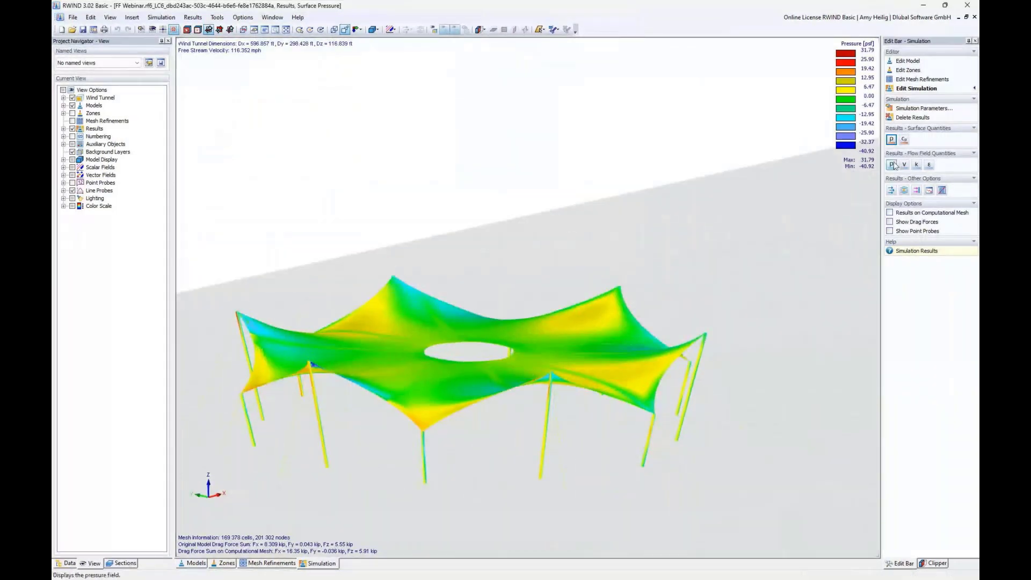
Display the surface Cp coefficient results and probe values across the membrane
left_click(906, 140)
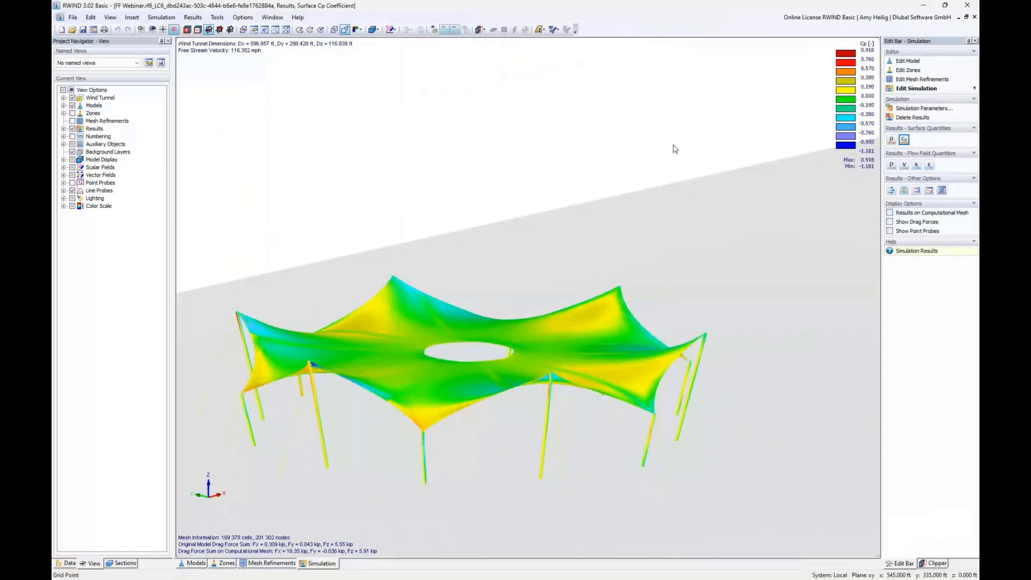
middle_click_drag(580, 231, 598, 199)
mouse_move(431, 311)
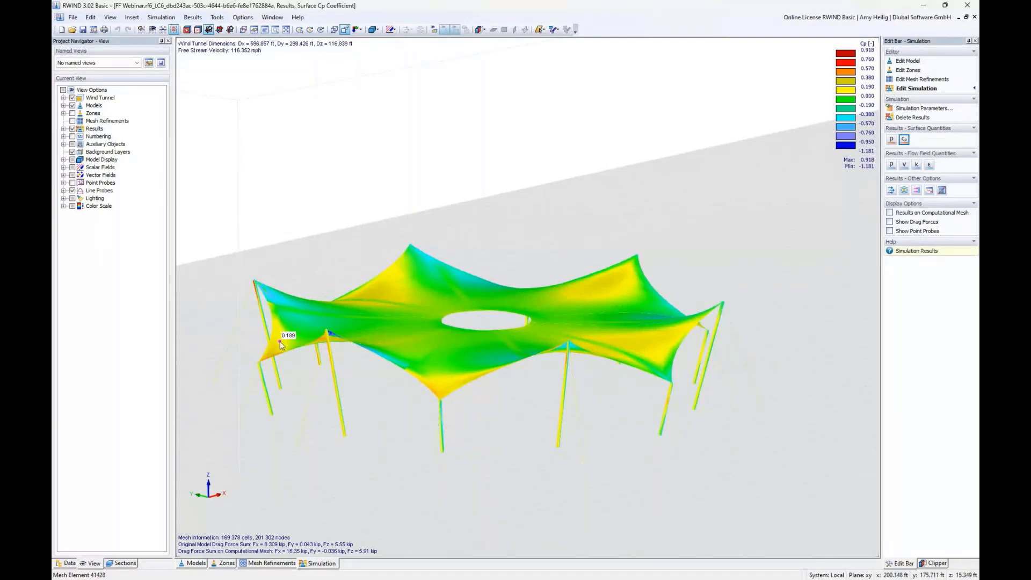
middle_click_drag(642, 246, 614, 263, "ctrl")
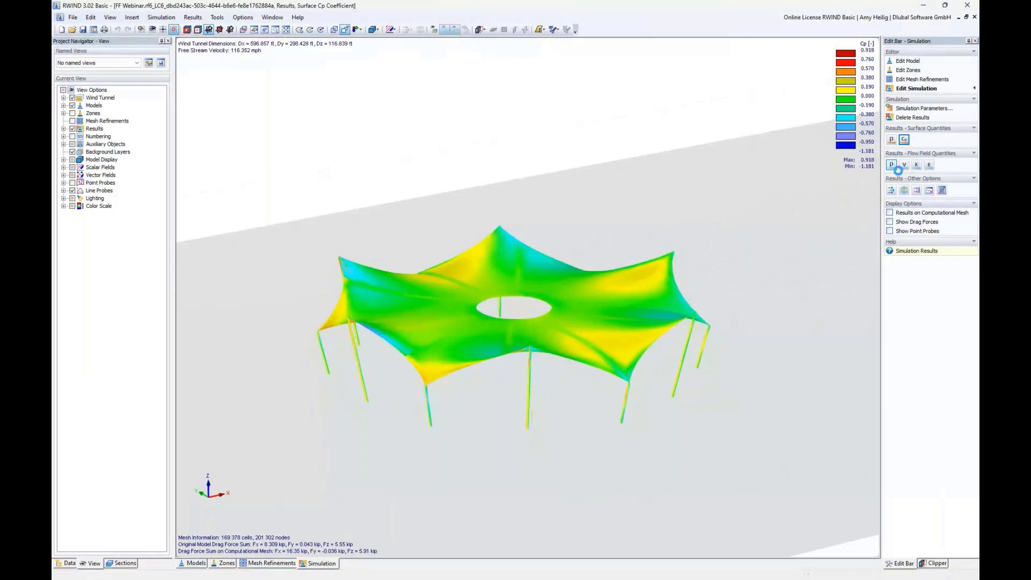
Display the pressure field on a vertical section through the wind tunnel and shift the slicer plane across the structure
mouse_move(675, 233)
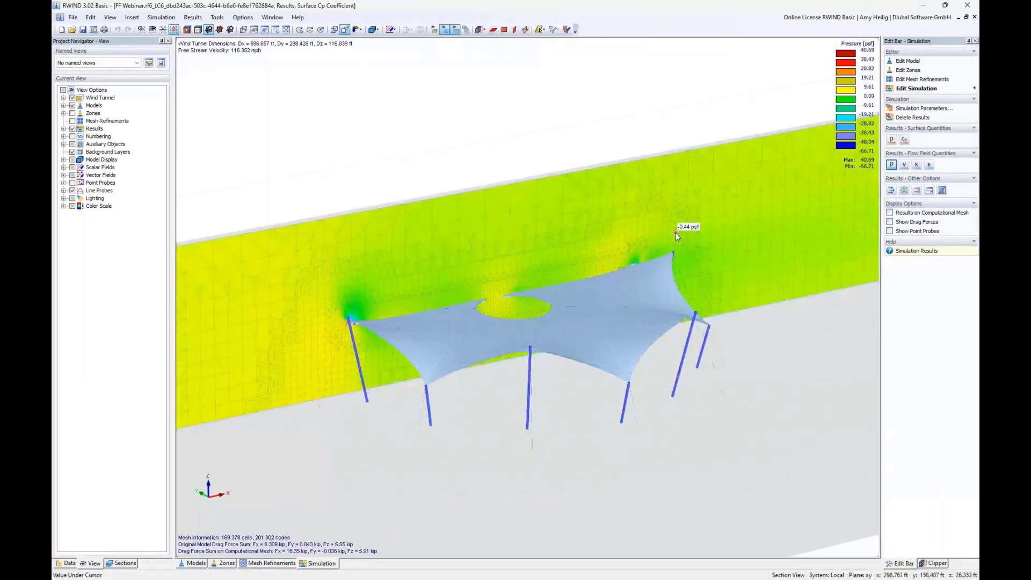
scroll(675, 233, "down", 3)
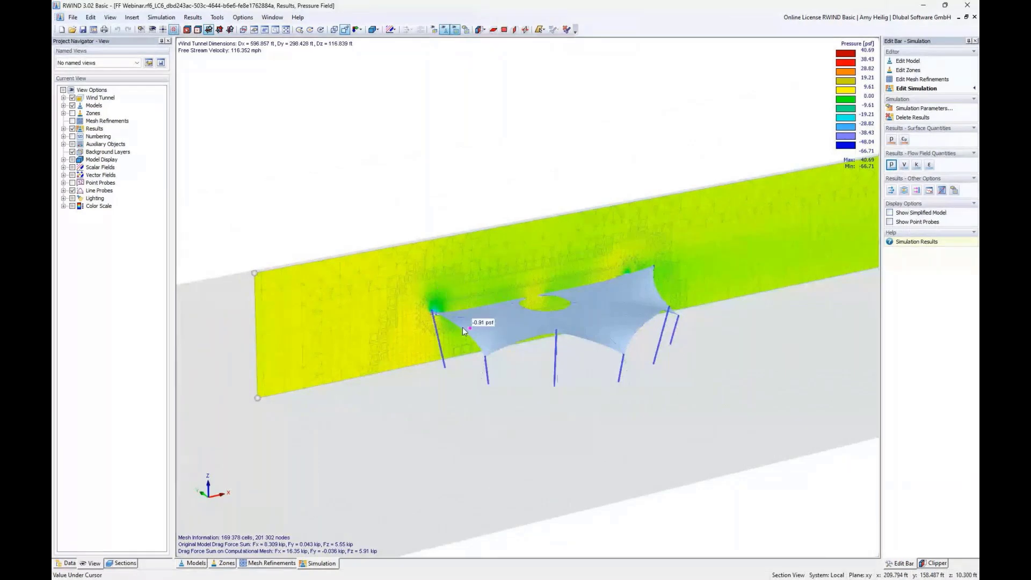
left_click_drag(254, 272, 274, 283)
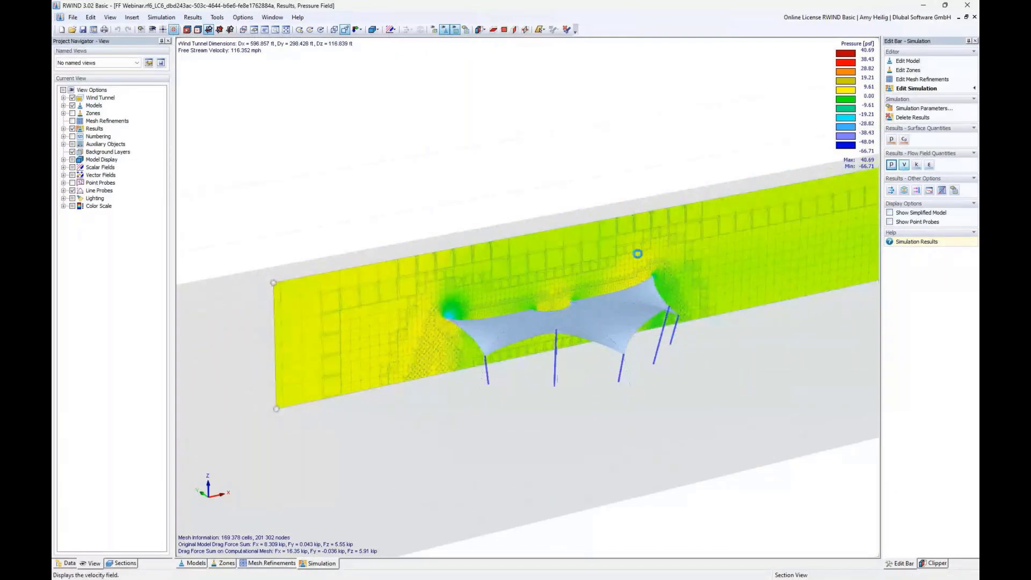
Show the velocity field on the section, examine the flow around the canopy, and move the slicer plane to another cut
middle_click_drag(623, 355, 547, 308)
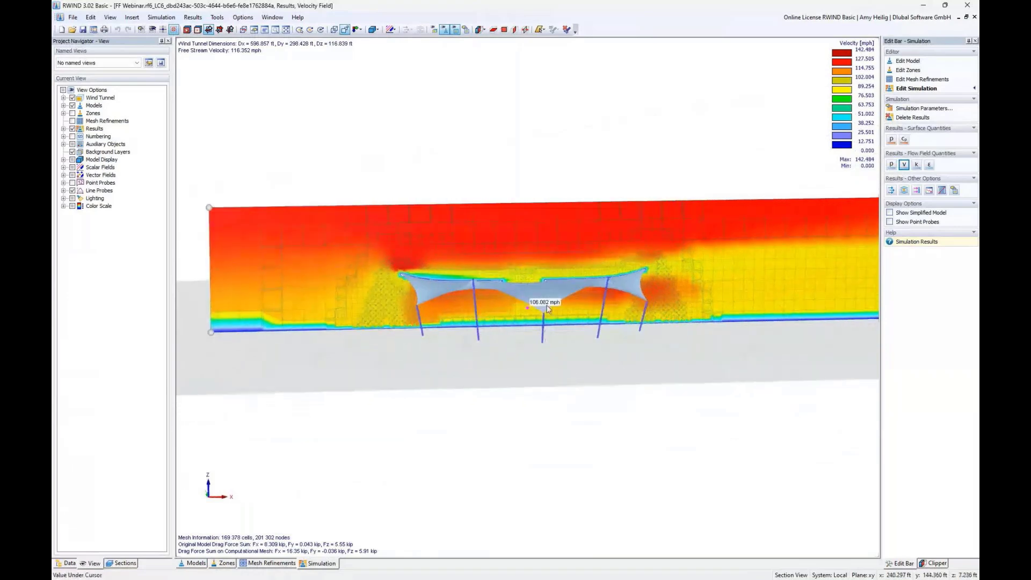
scroll(547, 309, "up", 3)
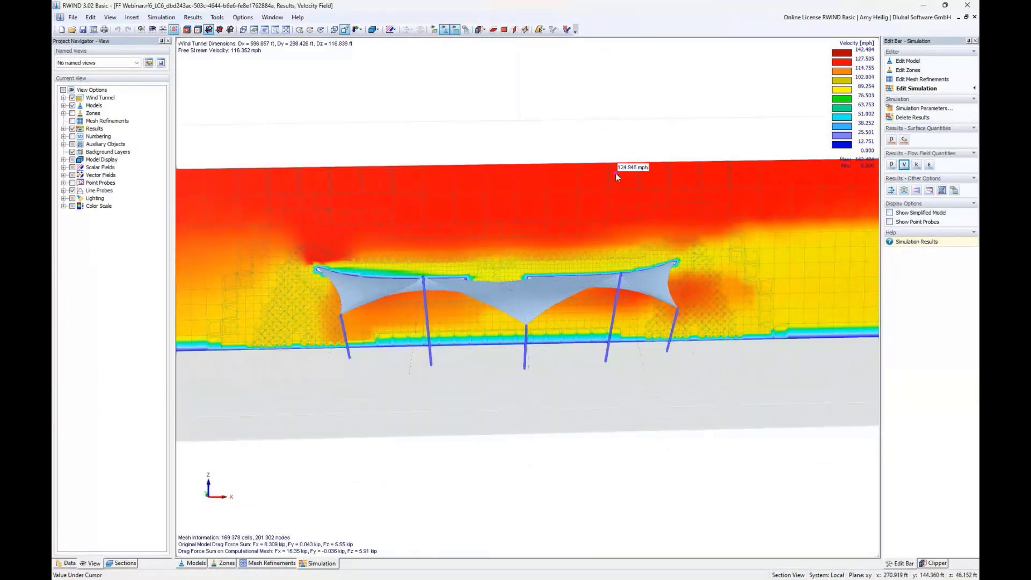
middle_click_drag(411, 248, 472, 293)
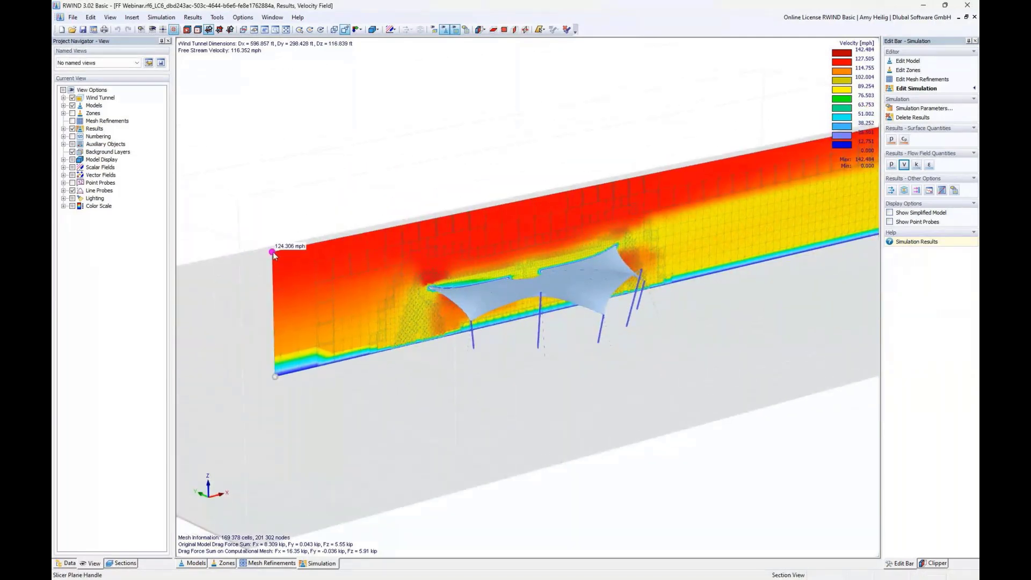
left_click_drag(273, 256, 293, 267)
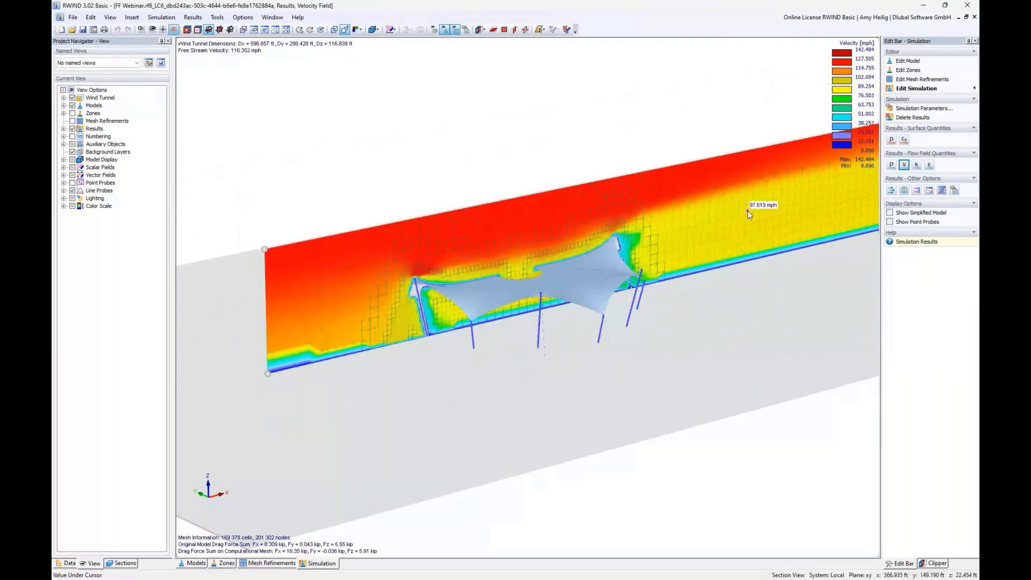
Display the velocity vectors on the section plane and examine the flow direction around the downwind side of the canopy
left_click(890, 190)
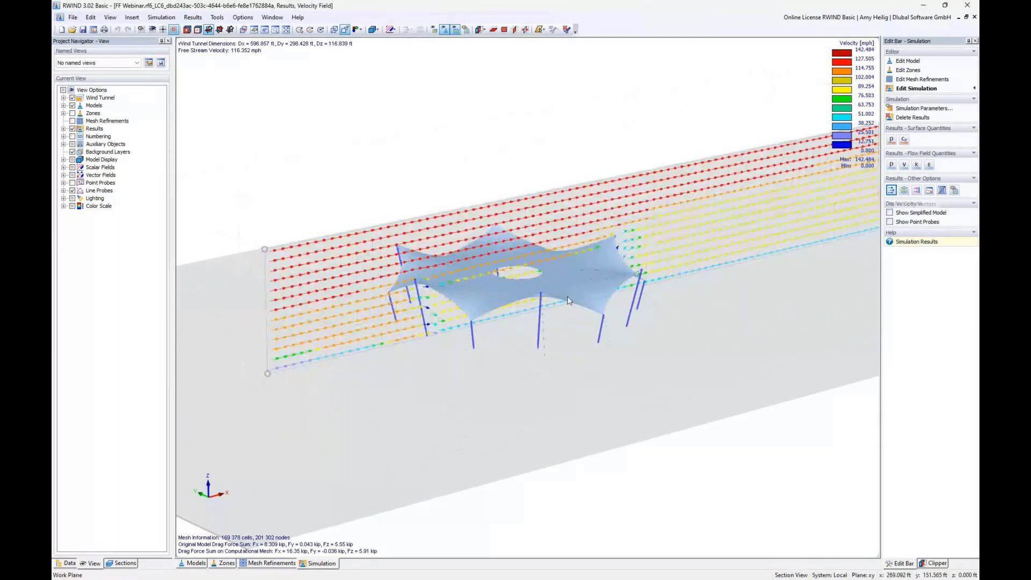
middle_click_drag(672, 334, 469, 297, "ctrl")
scroll(587, 256, "up", 5)
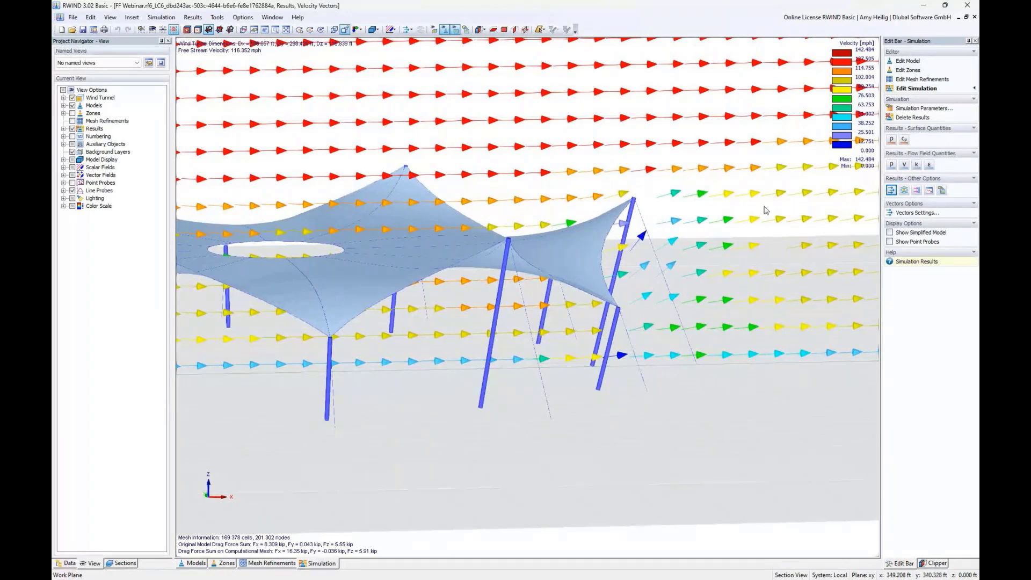
Display the streamlines of the simulated wind flow around the canopy
left_click(903, 190)
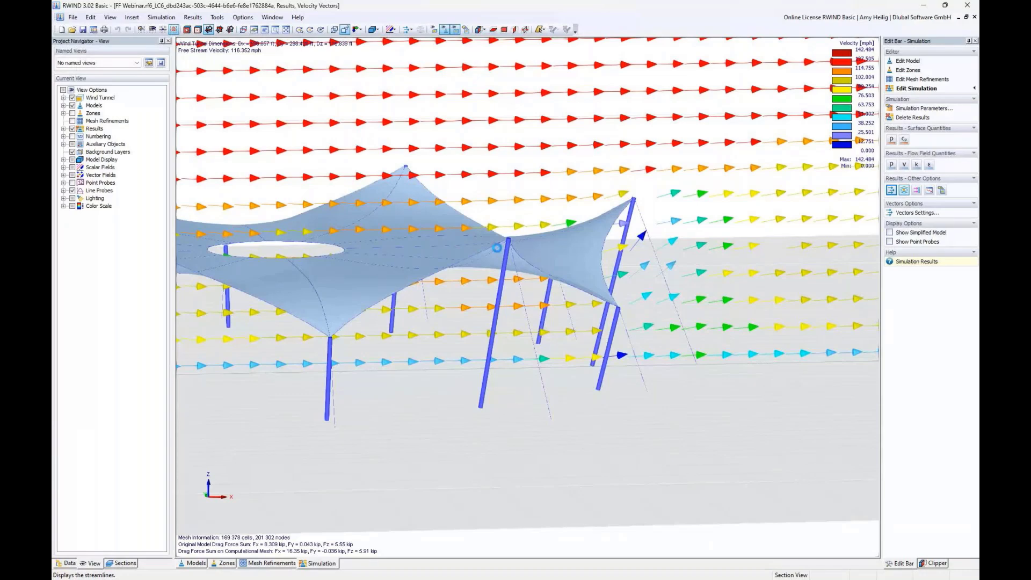
scroll(496, 248, "down", 6)
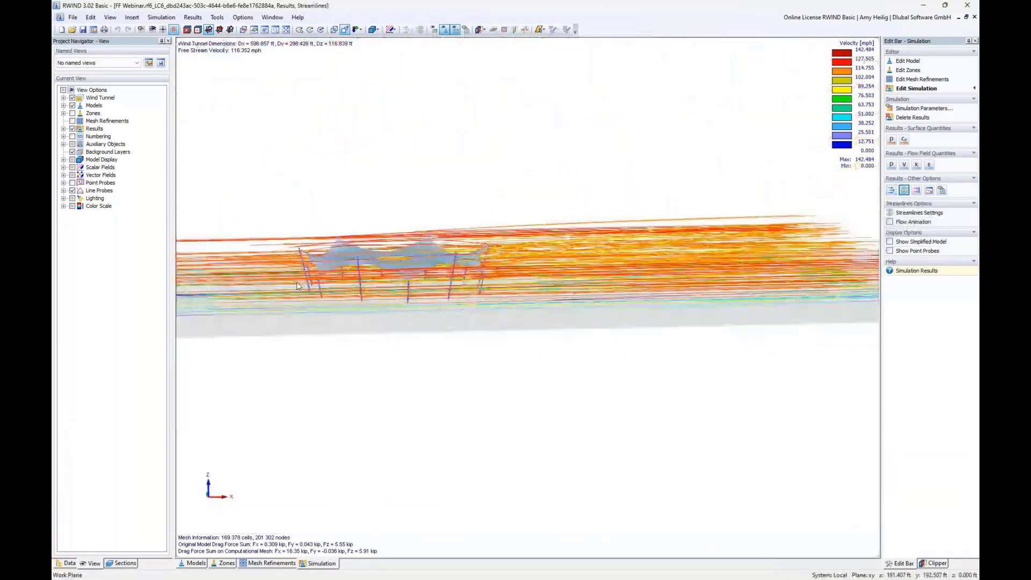
middle_click_drag(295, 277, 467, 332)
Narrow the streamlines' 3D box source around the structure, raise its upper face, and reduce the control points to 10%
left_click(919, 213)
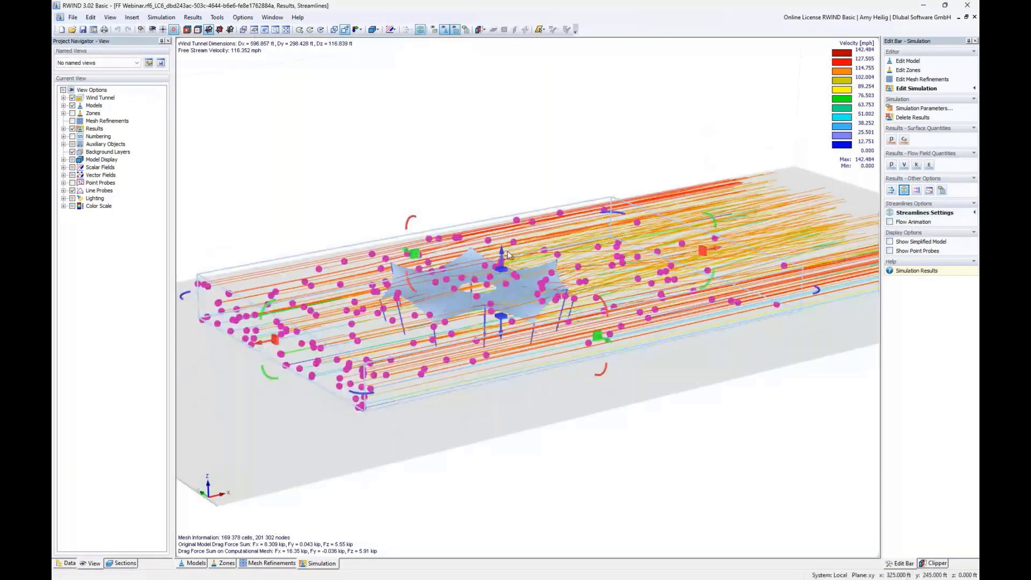
middle_click_drag(508, 250, 716, 252, "ctrl")
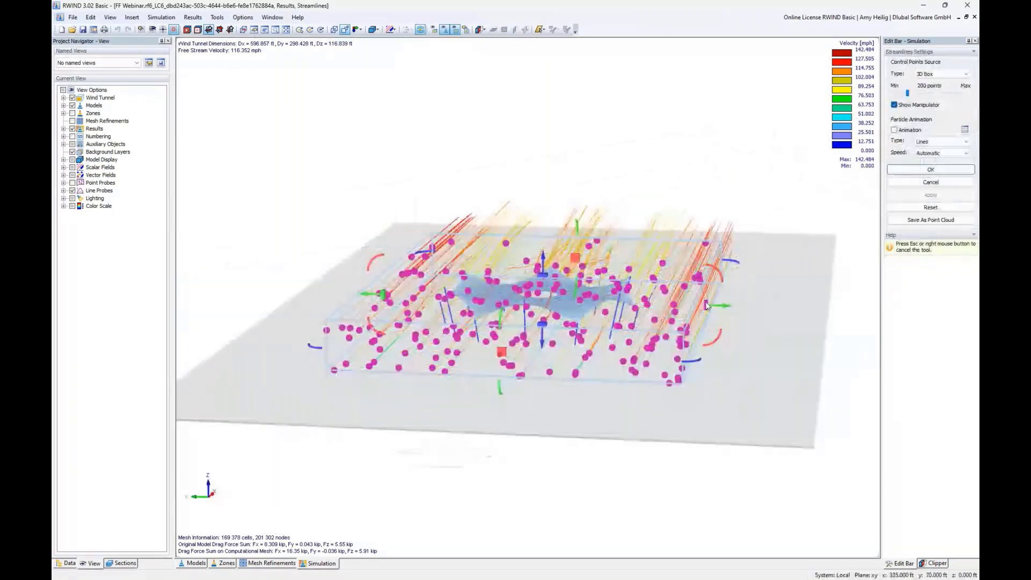
left_click_drag(706, 304, 460, 305)
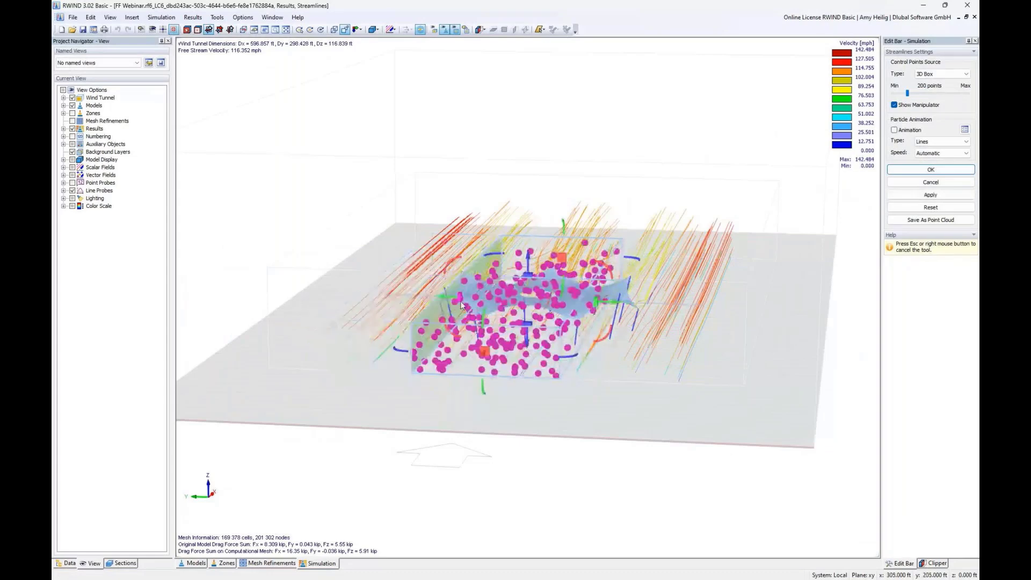
left_click_drag(540, 275, 544, 251)
middle_click_drag(543, 250, 644, 226)
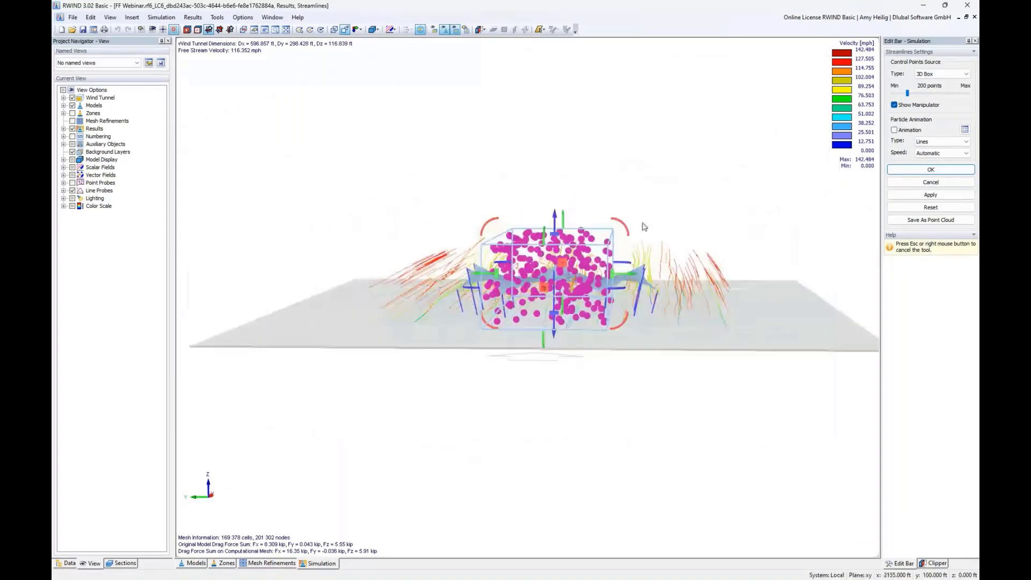
left_click_drag(910, 97, 900, 94)
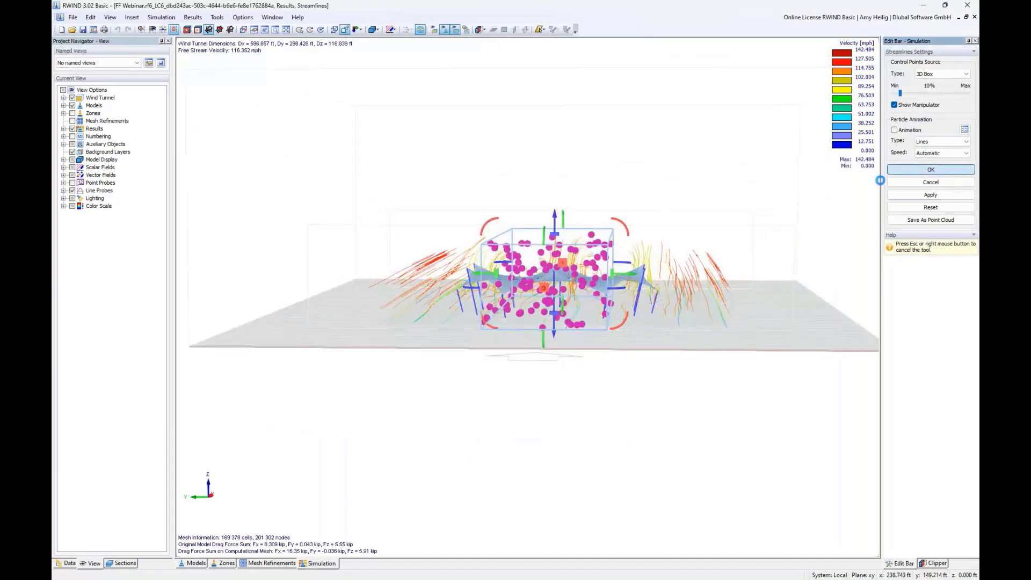
key("Escape")
Turn on the flow animation and examine how the wind passes over and under the canopy
middle_click_drag(684, 244, 487, 345)
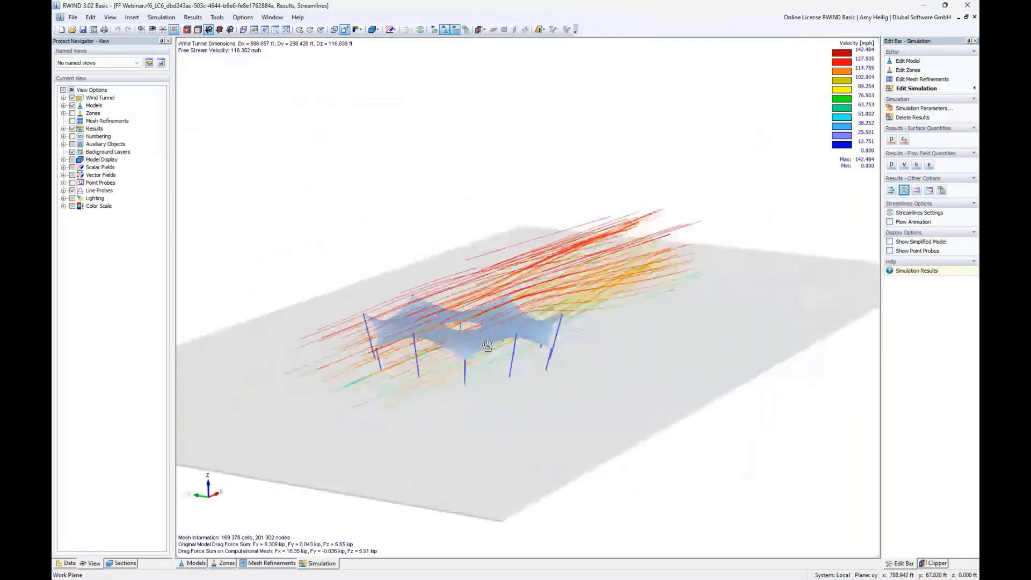
scroll(487, 345, "up", 3)
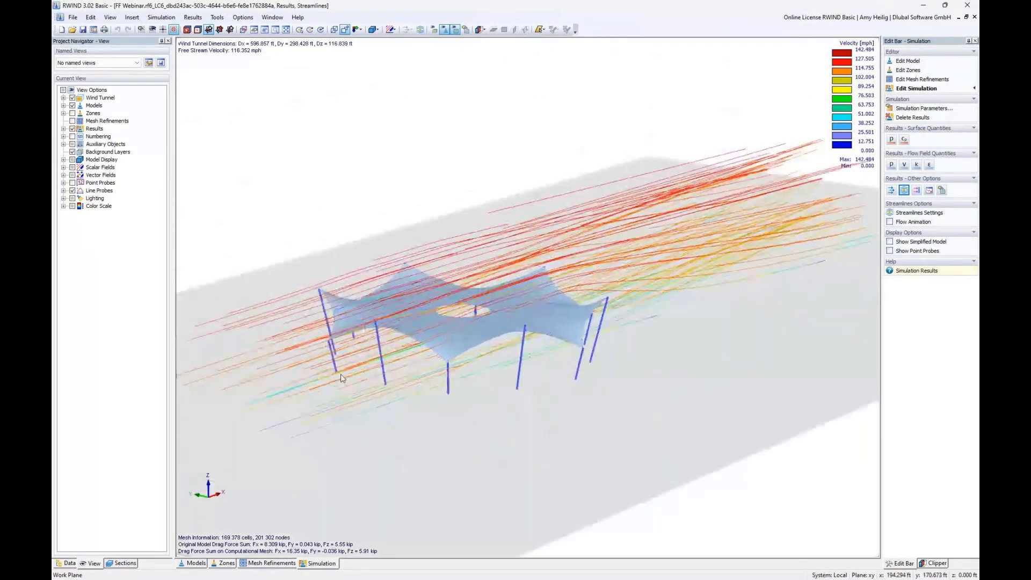
left_click(890, 221)
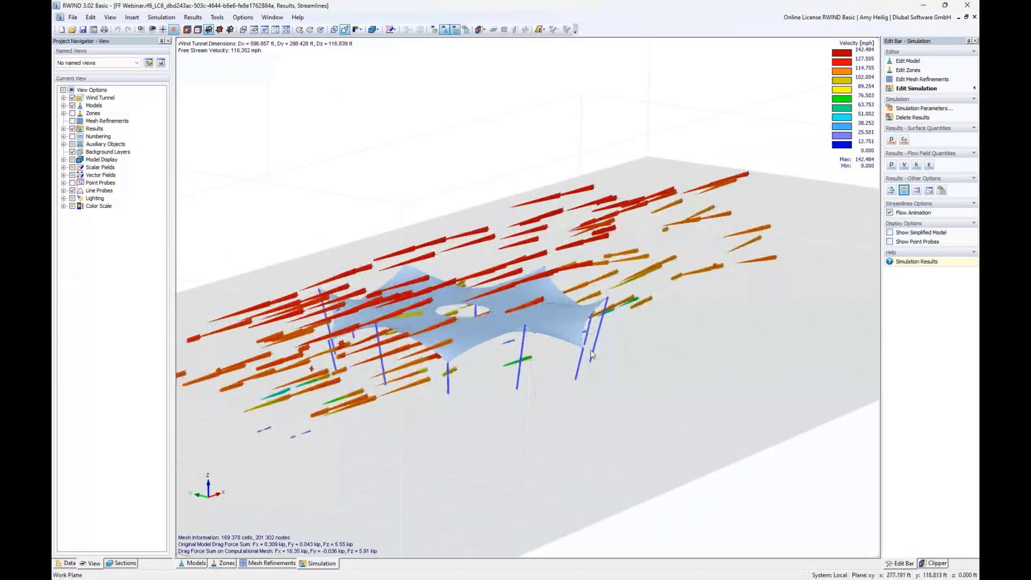
middle_click_drag(589, 352, 324, 338, "ctrl")
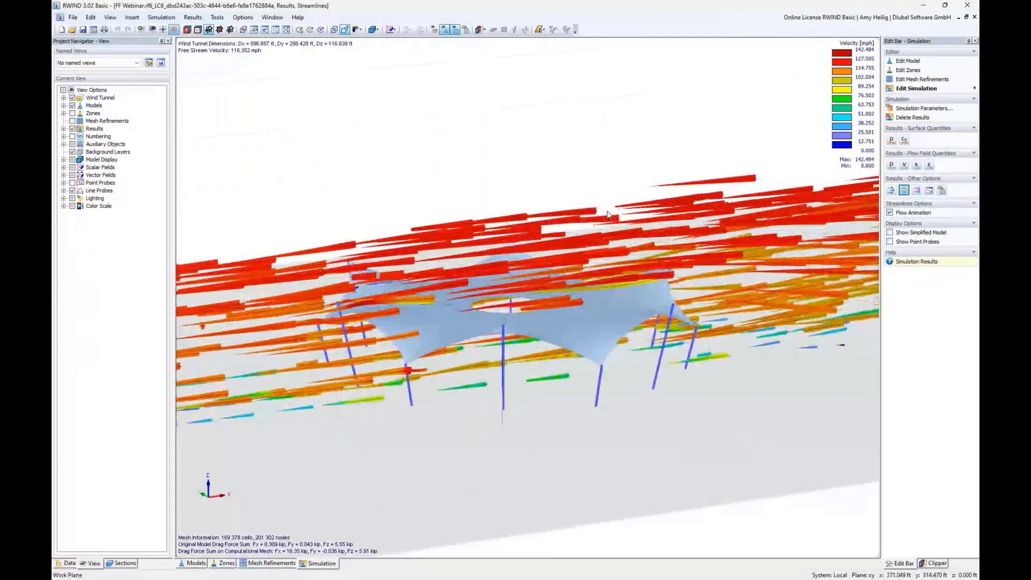
left_click(217, 18)
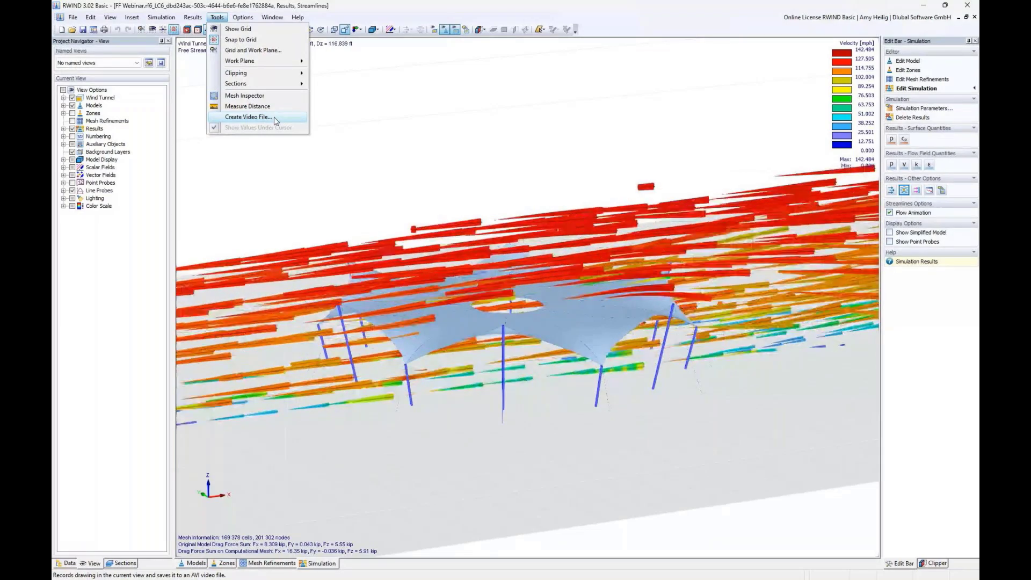
left_click(363, 104)
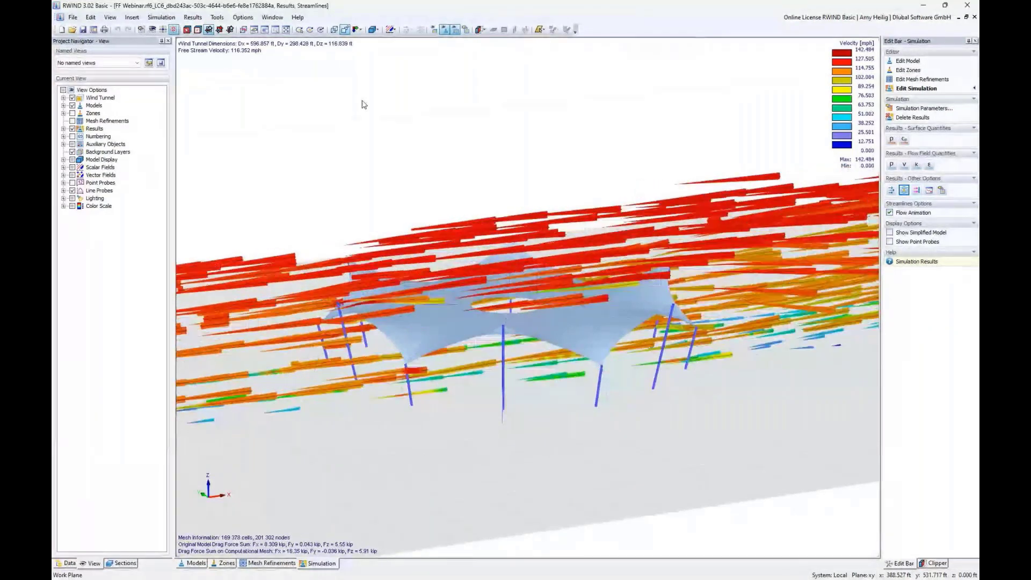
Turn off the flow animation and display the surface pressure results on the membrane
scroll(398, 236, "down", 3)
middle_click_drag(398, 236, 342, 246)
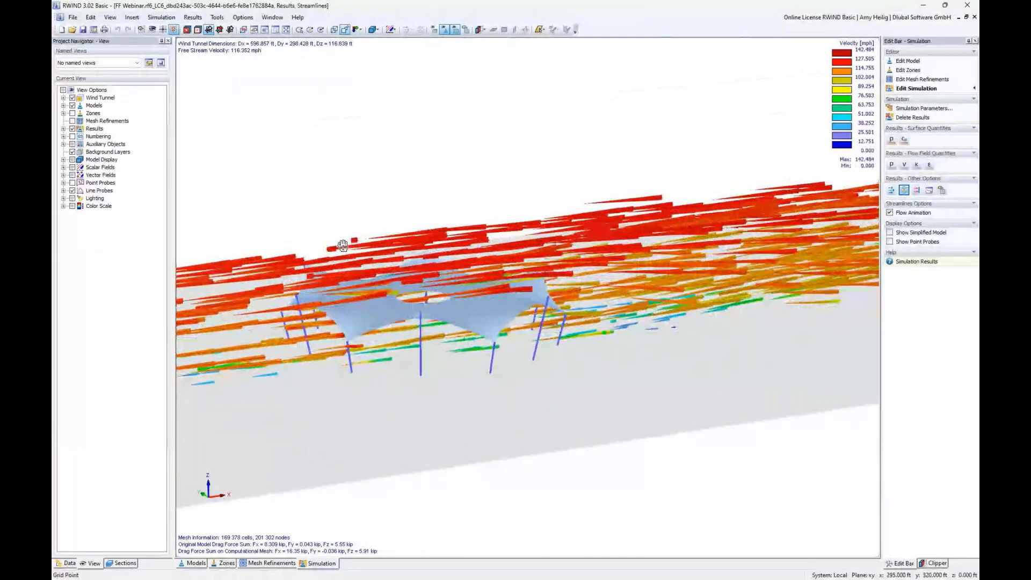
middle_click_drag(343, 245, 394, 269)
left_click(890, 213)
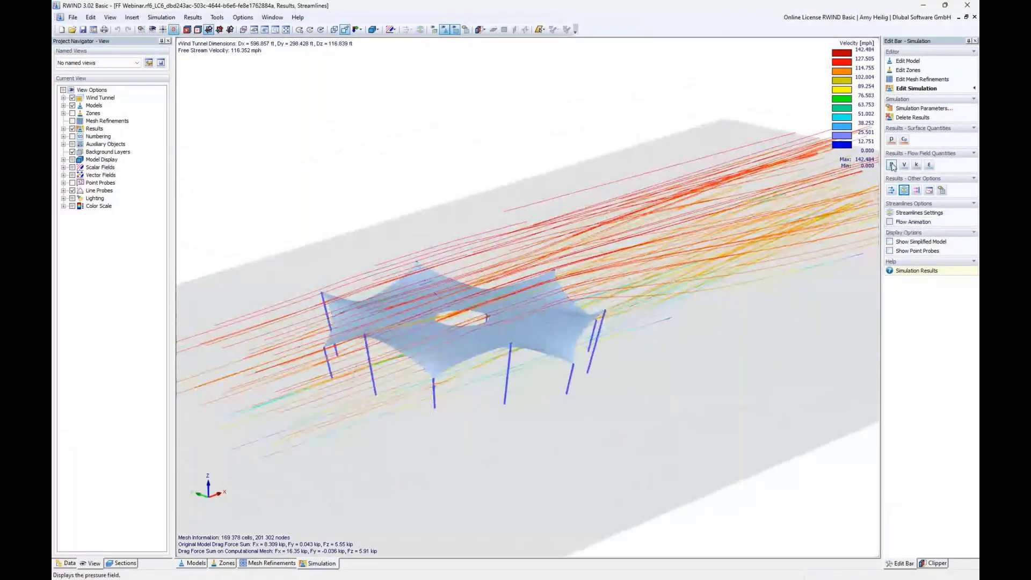
left_click(892, 166)
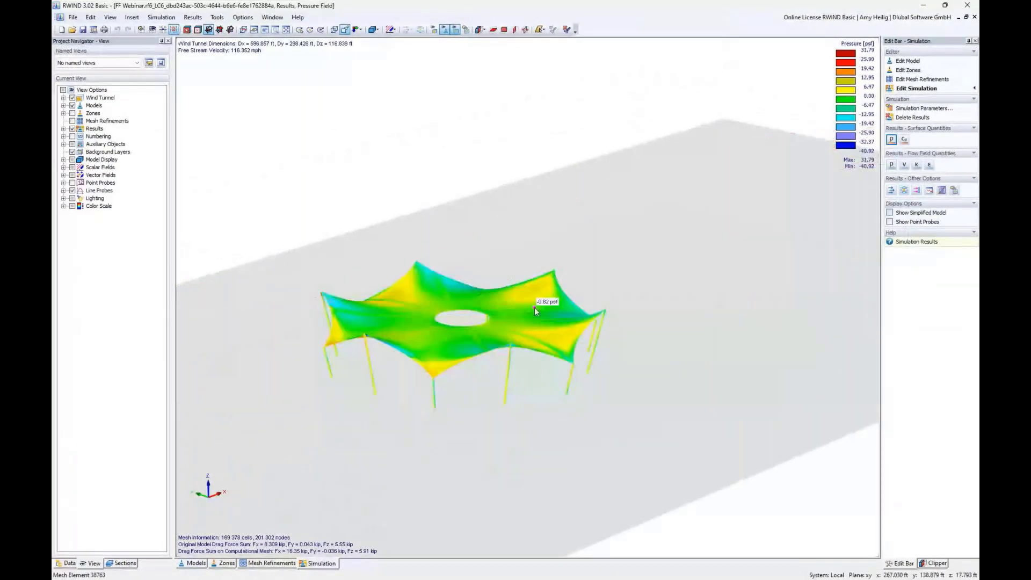
Close RWIND, return to RFEM, and switch to the open model FF Webinar - RWIND Results.rf6
left_click(967, 6)
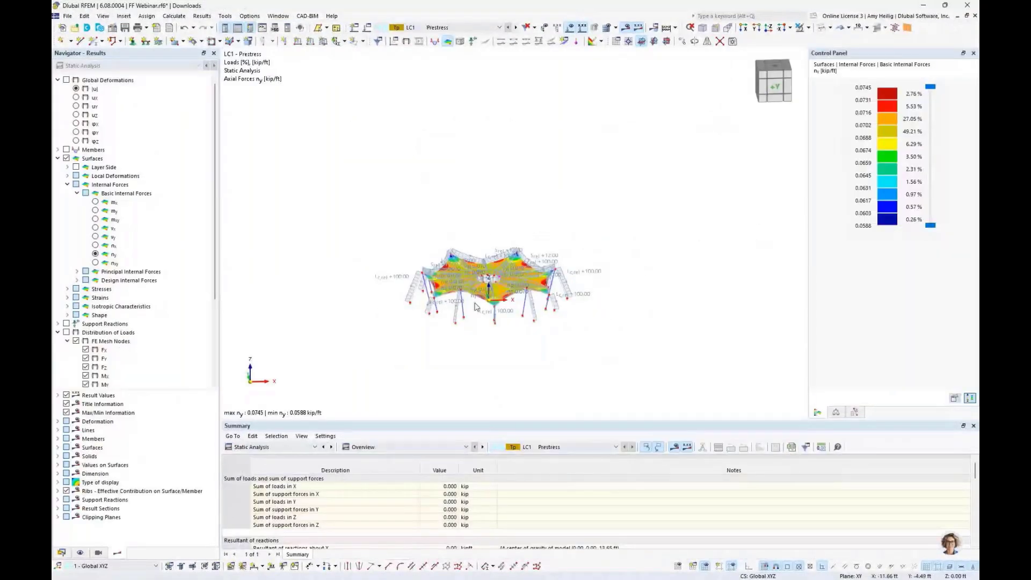
scroll(475, 307, "up", 4)
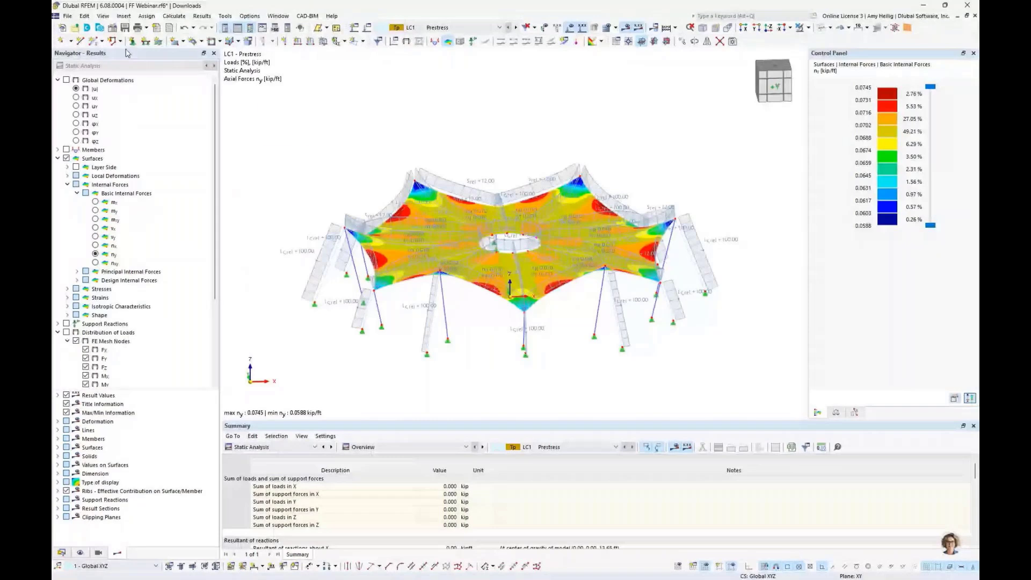
left_click(278, 16)
left_click(301, 87)
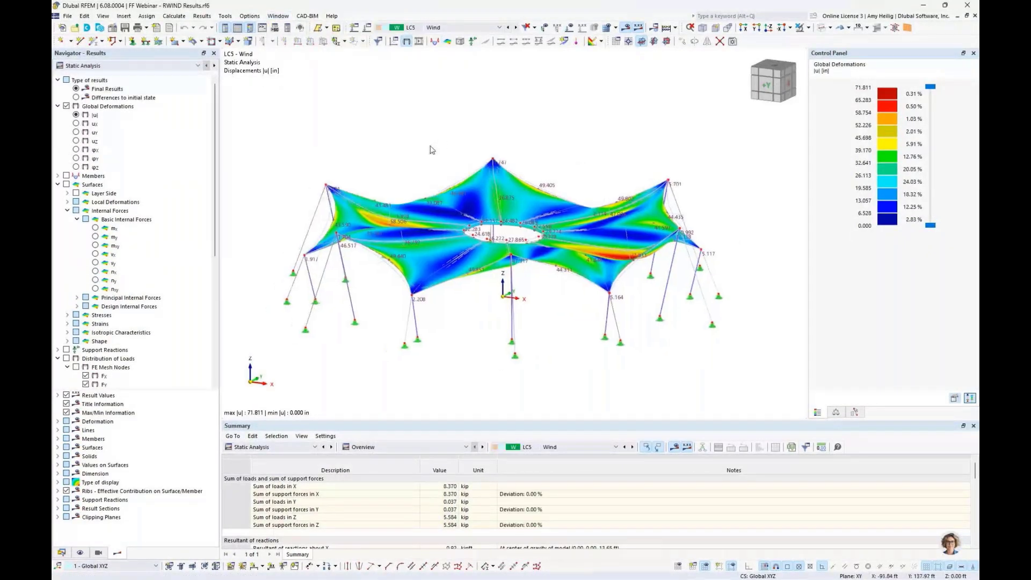
left_click(174, 16)
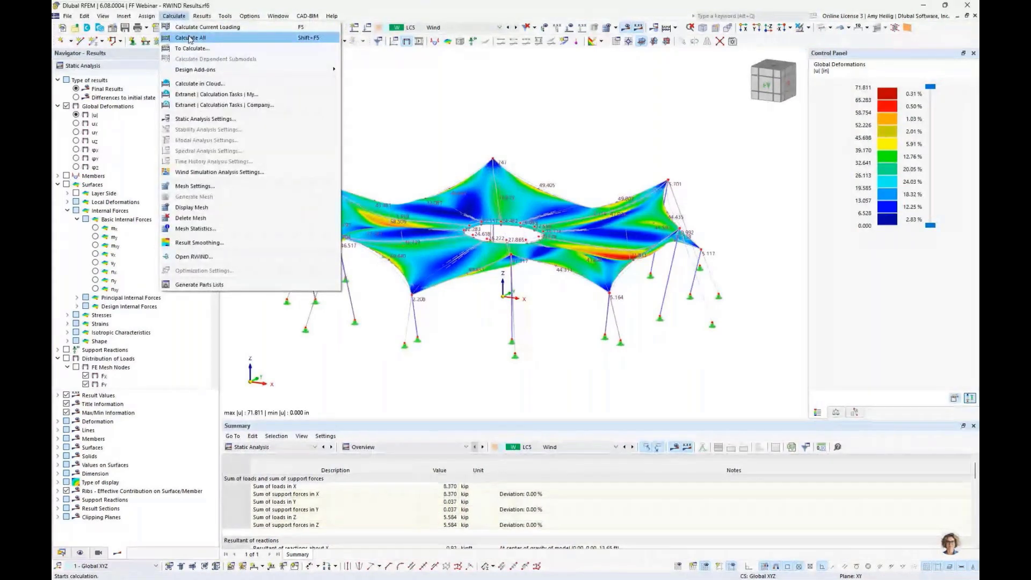
left_click(189, 38)
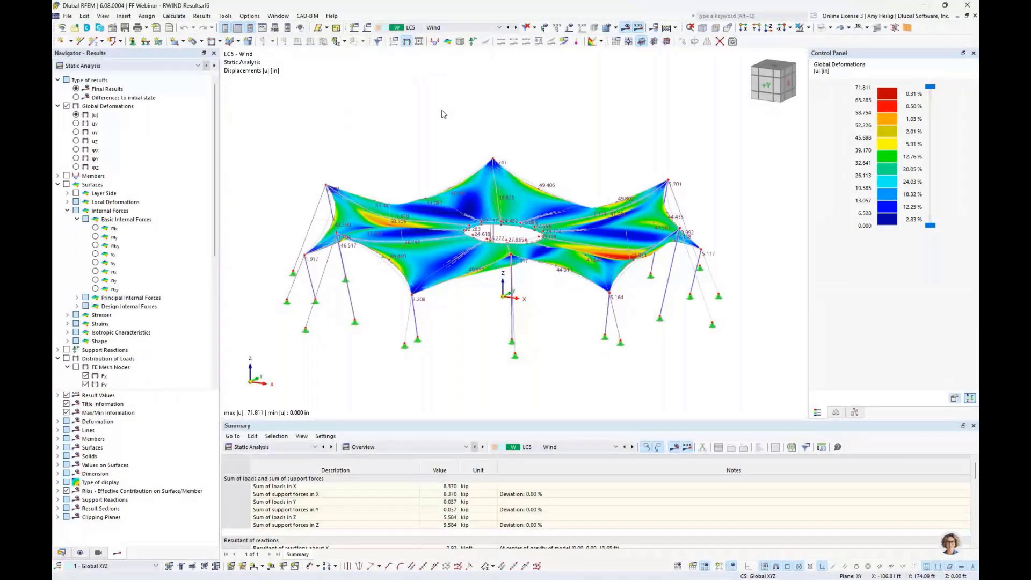
Display the global deformations for load combination CO3 (1.20D + 1.60L + 0.50R) and collapse the other result categories
left_click(482, 28)
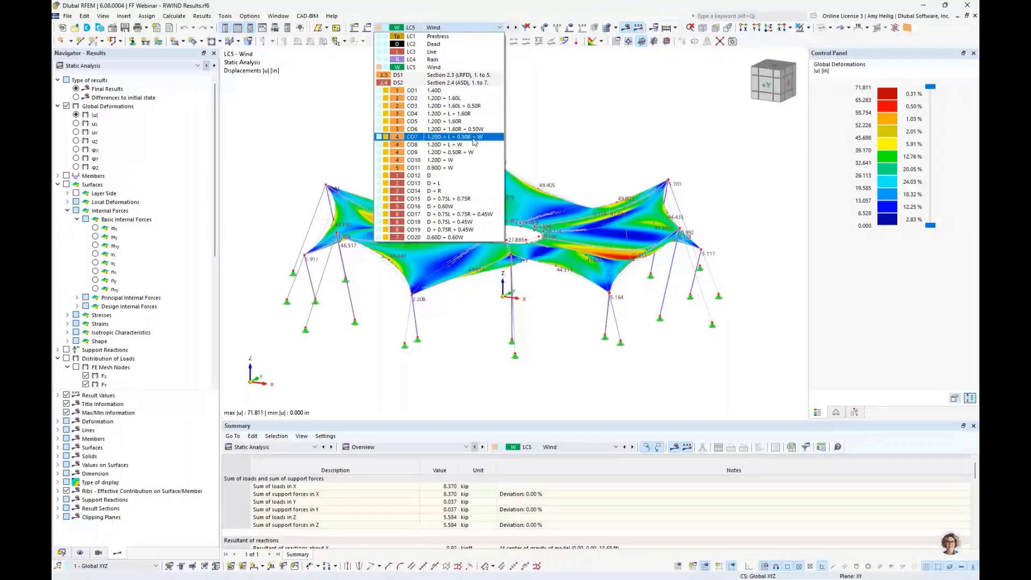
left_click(475, 107)
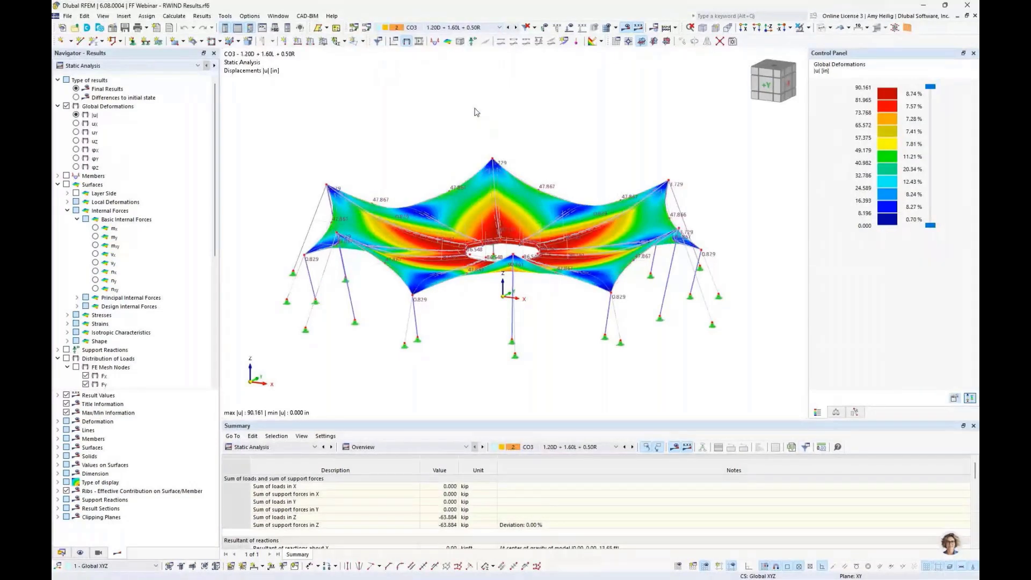
left_click(58, 107)
left_click(58, 123)
left_click(57, 140)
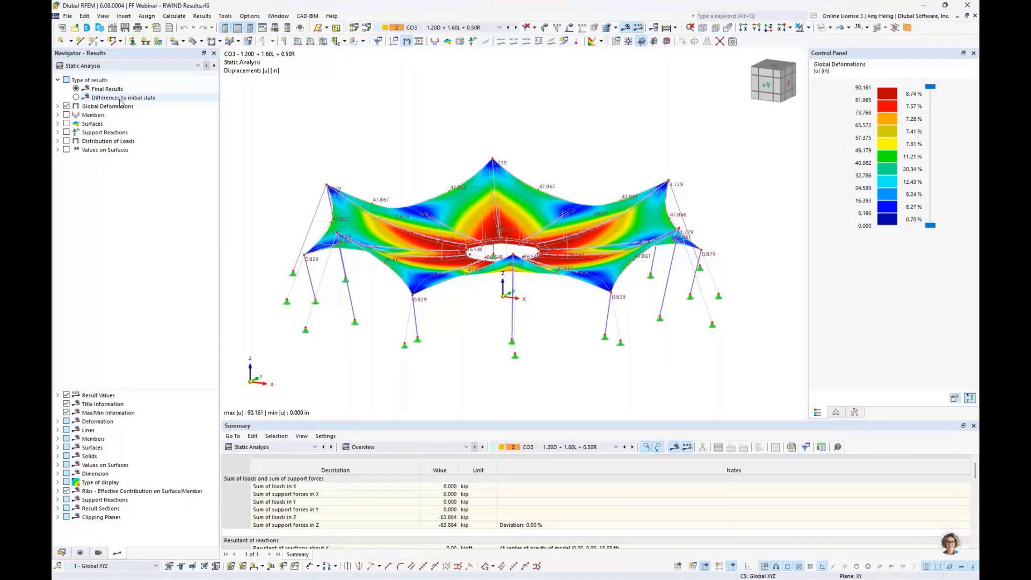
left_click(58, 107)
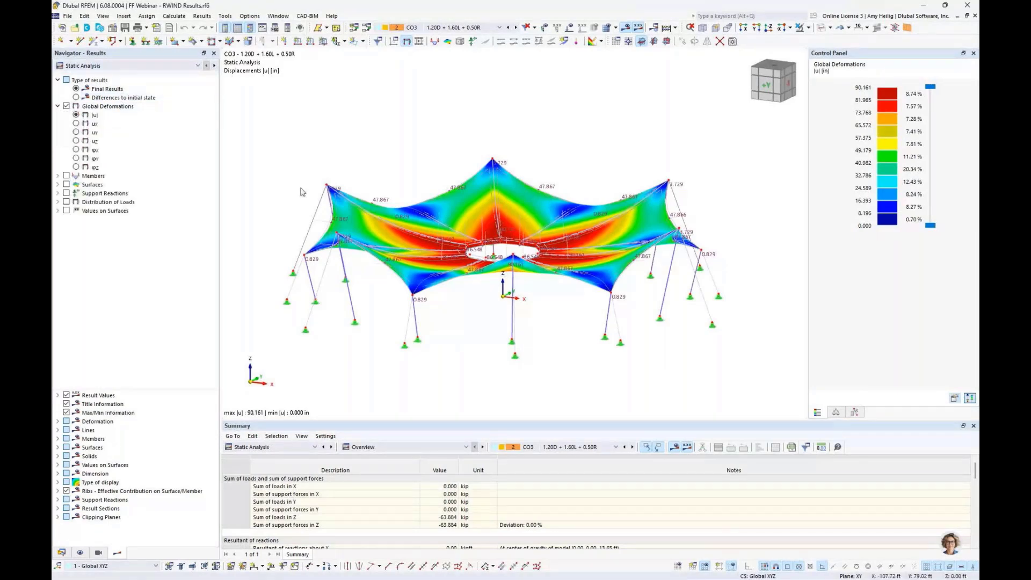
Display the members' axial forces N and compare the final results with the differences to the initial state
left_click(58, 176)
left_click(66, 176)
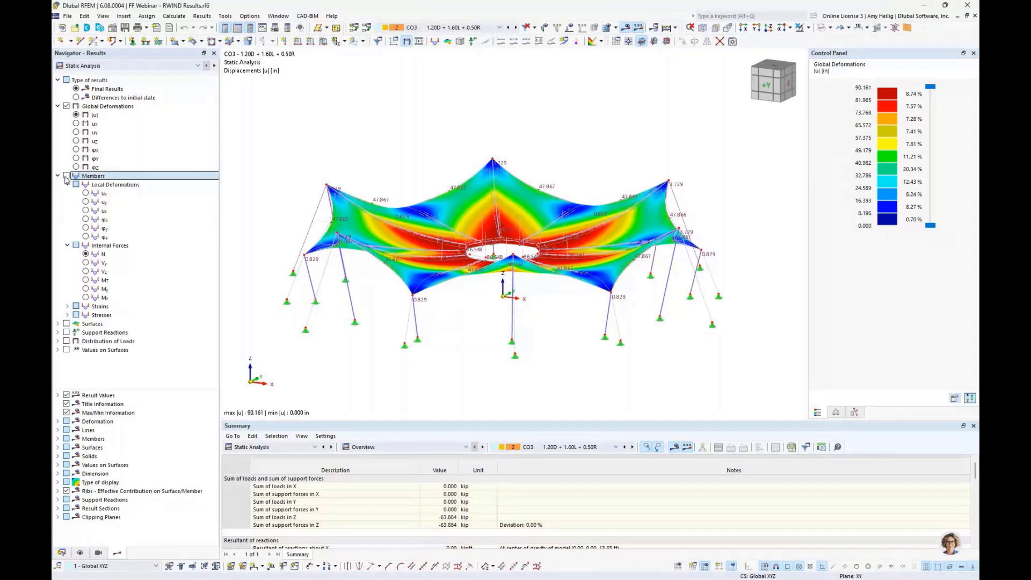
middle_click_drag(370, 341, 407, 352)
scroll(350, 330, "up", 5)
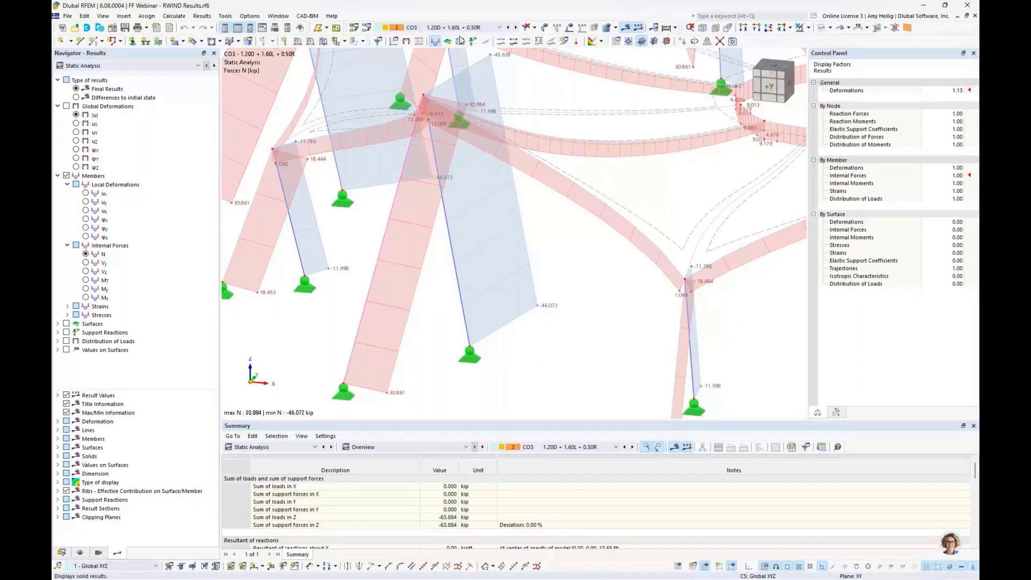
left_click(76, 97)
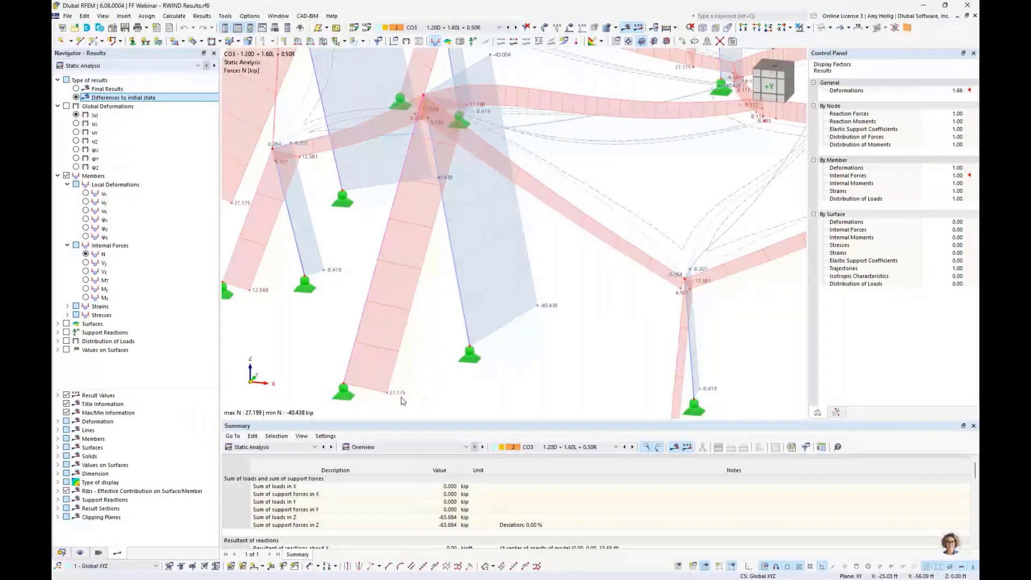
left_click(86, 89)
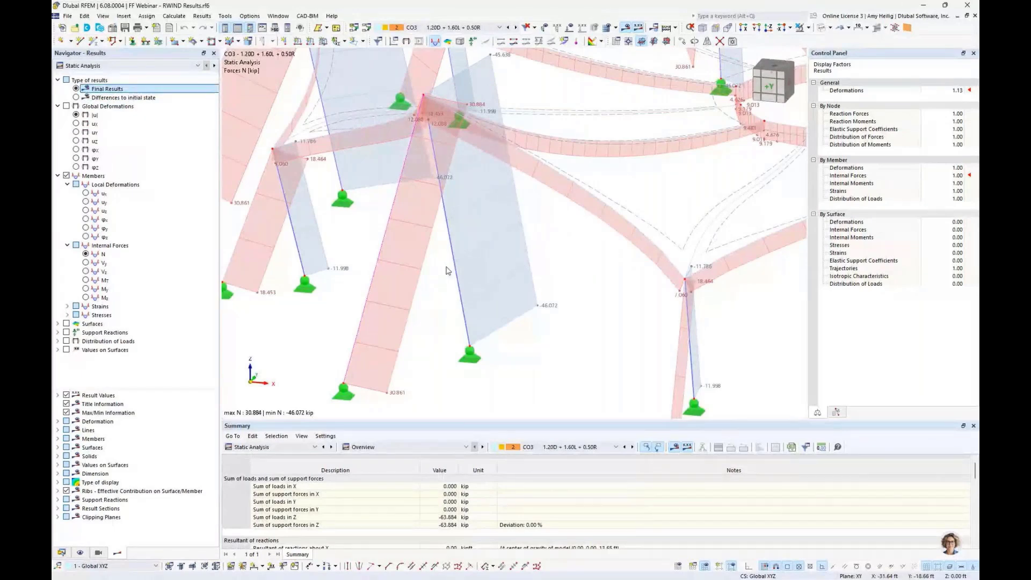
Display the members' bending moments My across the whole structure, and hide the member results again
scroll(447, 270, "down", 5)
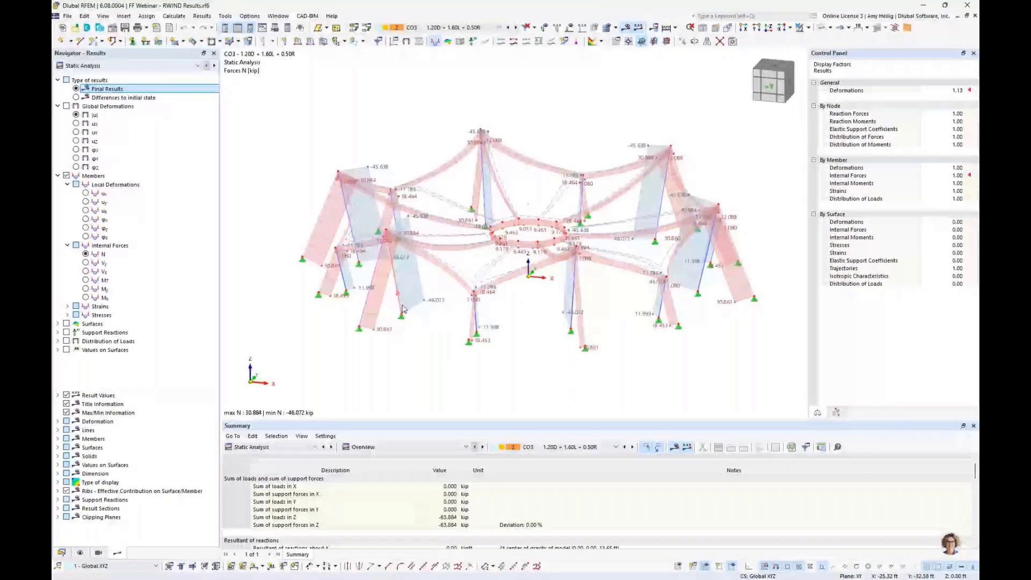
left_click(85, 288)
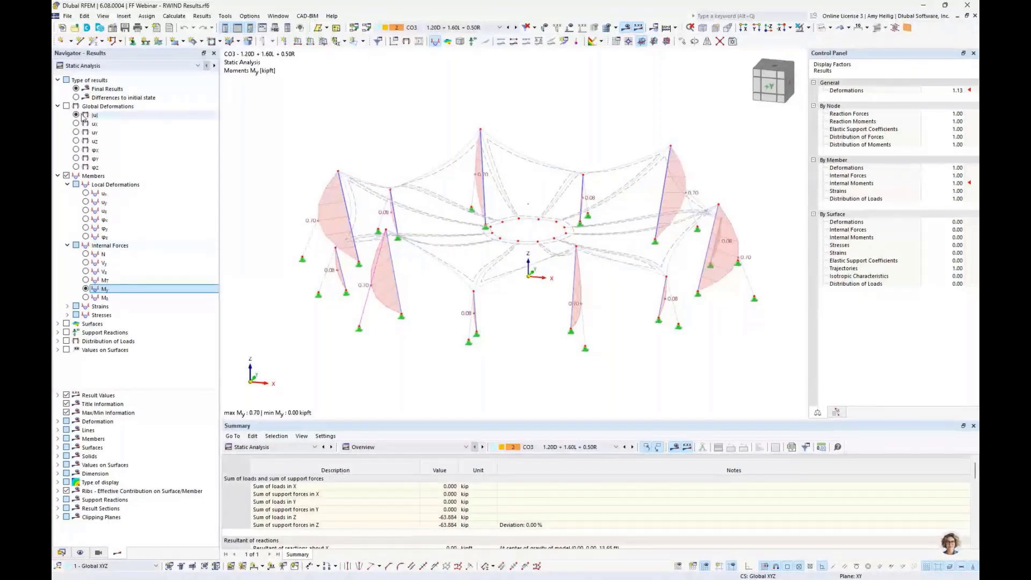
left_click(57, 176)
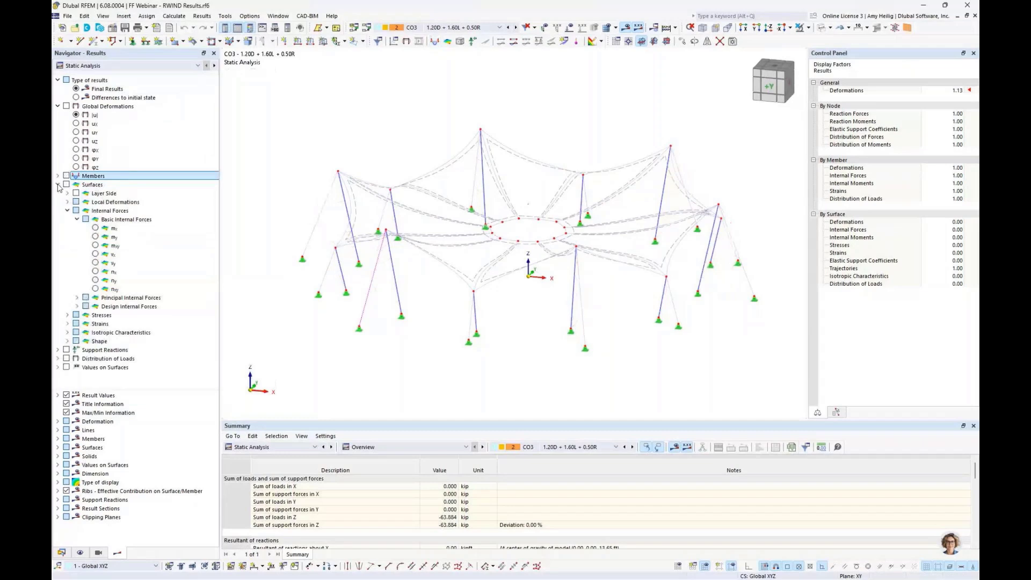
Display the membrane surfaces' axial forces nx and view them in plan along -Z
left_click(96, 273)
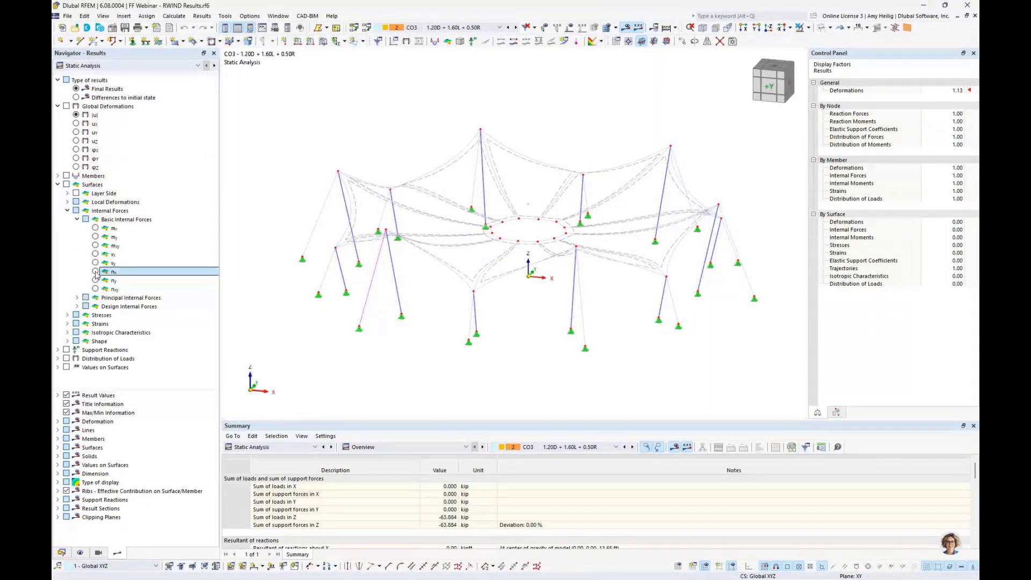
left_click(96, 272)
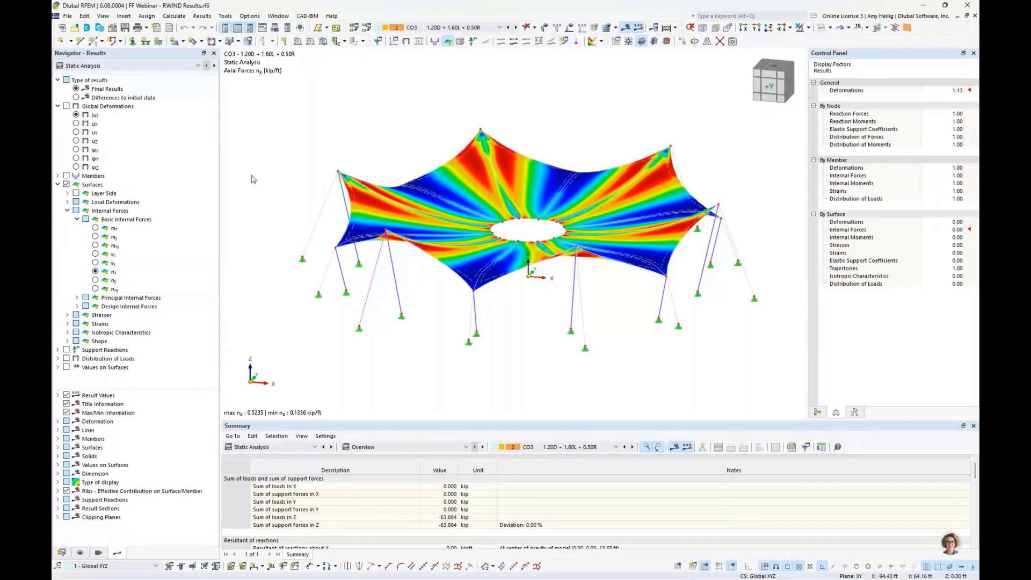
left_click(768, 28)
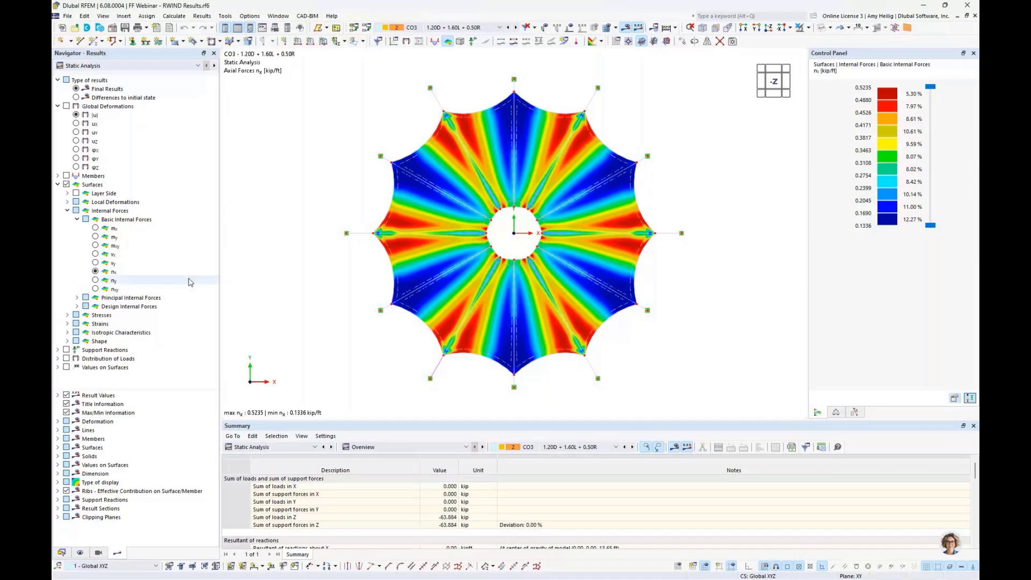
Display the membrane surfaces' axial forces ny in plan for load combination CO3, and return to a 3D view of the structure
left_click(95, 280)
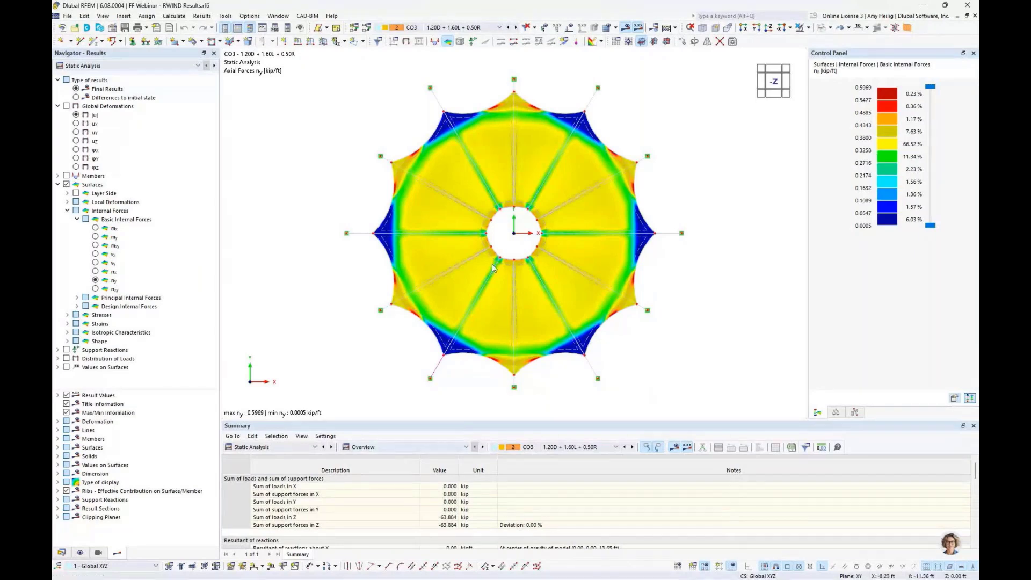
left_click(418, 446)
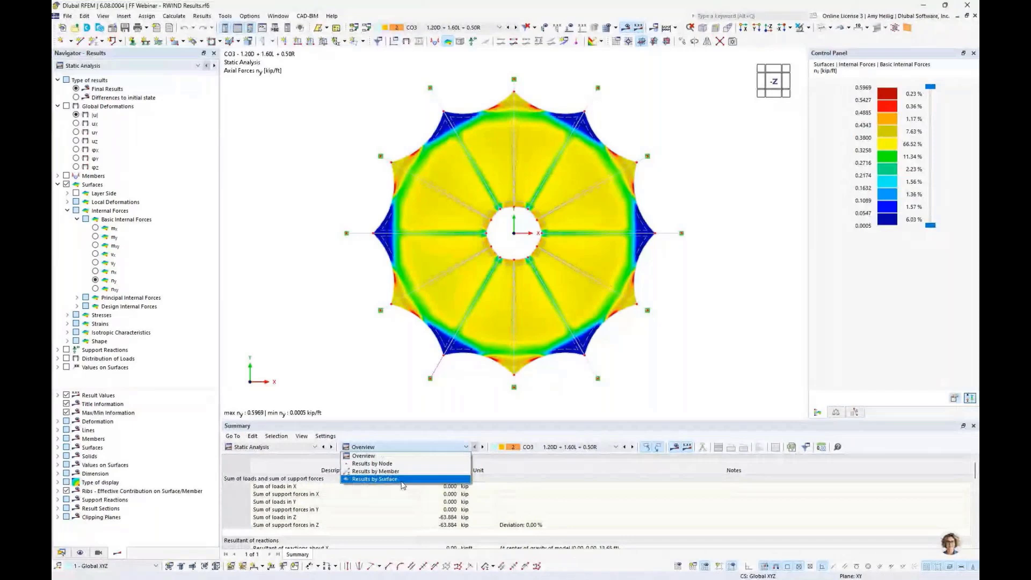
left_click(400, 407)
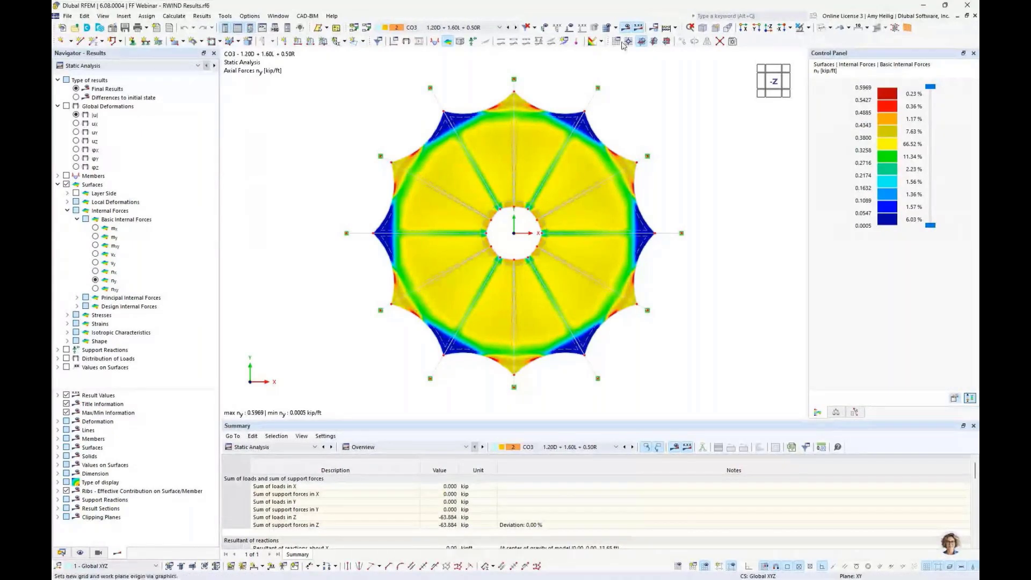
left_click(702, 29)
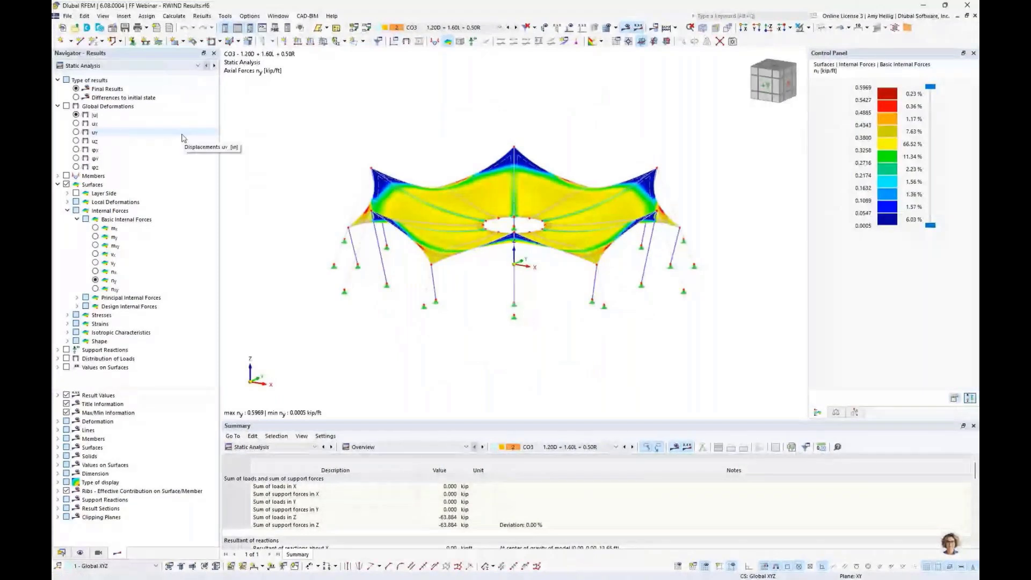
Display the water depth from the surface shape results and examine the ponding areas around the membrane's central opening
left_click(76, 219)
left_click(67, 211)
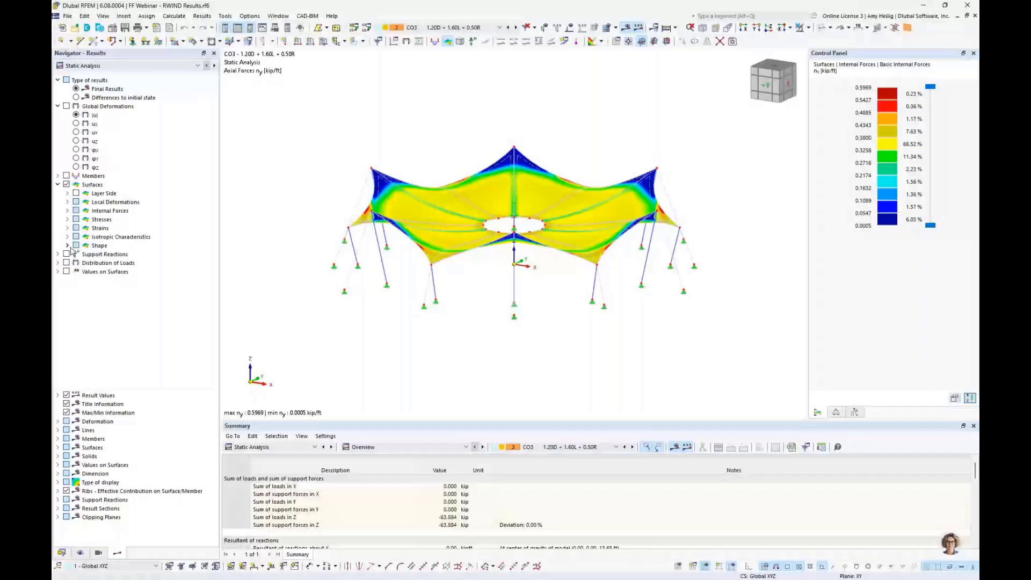
left_click(68, 246)
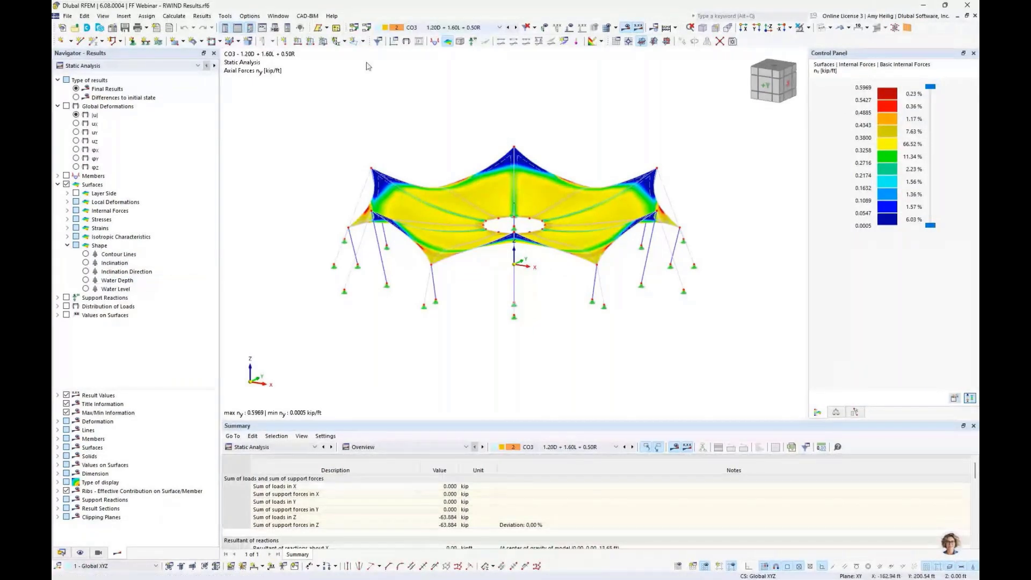
left_click(86, 280)
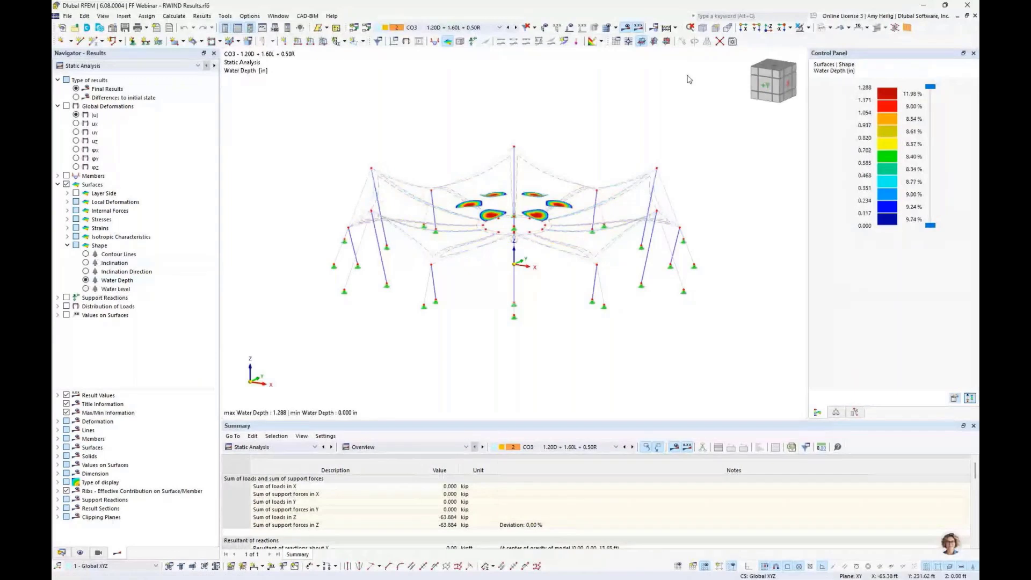
left_click(849, 28)
left_click(853, 51)
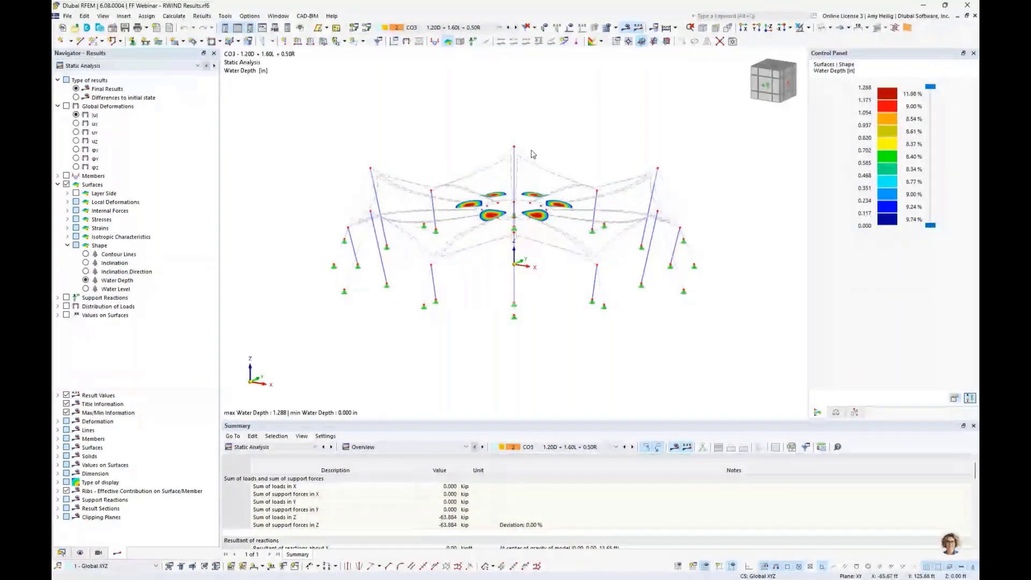
middle_click_drag(532, 154, 538, 156)
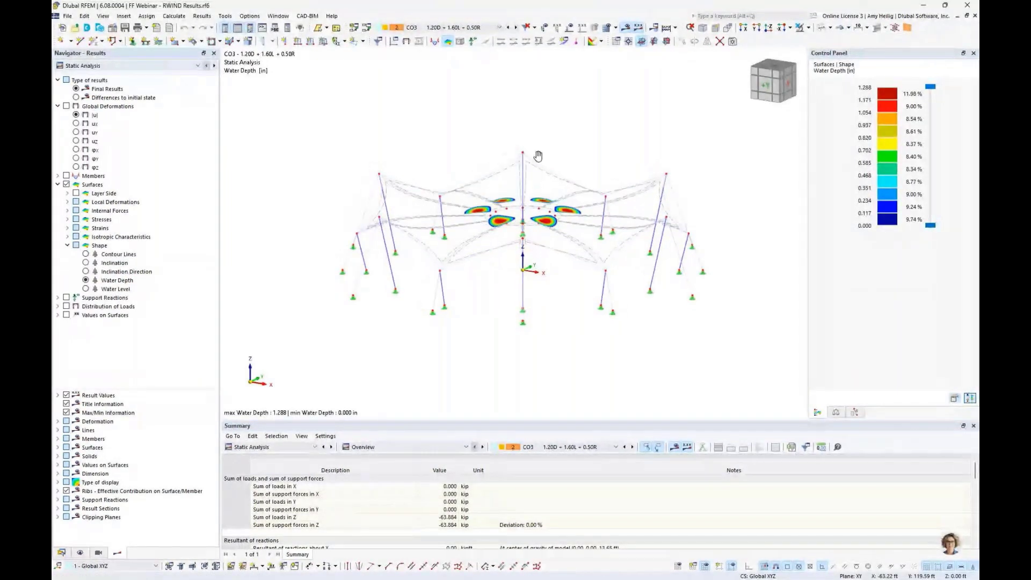
scroll(529, 209, "up", 4)
middle_click_drag(556, 207, 572, 253, "ctrl")
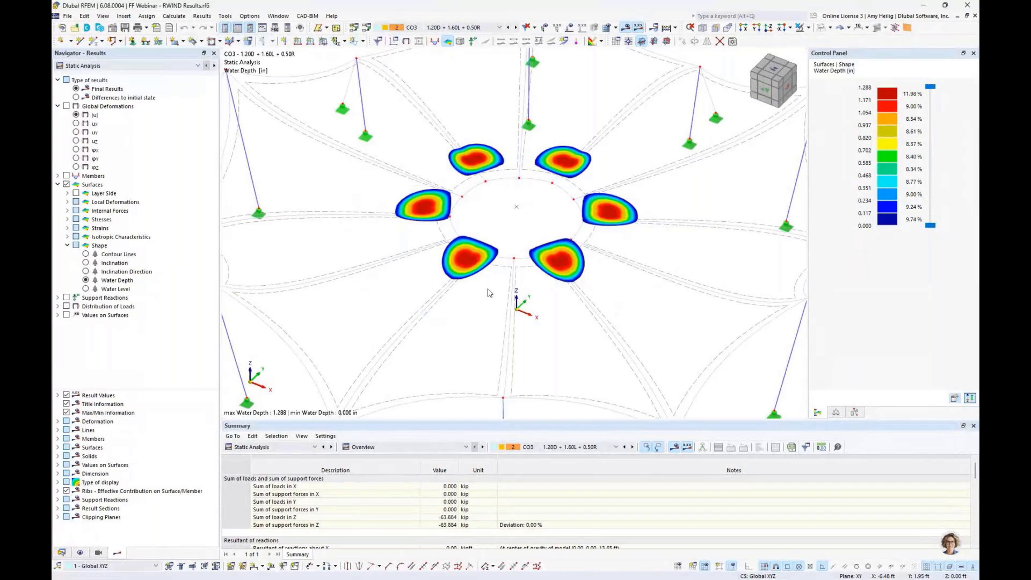
Compare the water level with the water depth of the ponding areas, and collapse the shape results
left_click(86, 289)
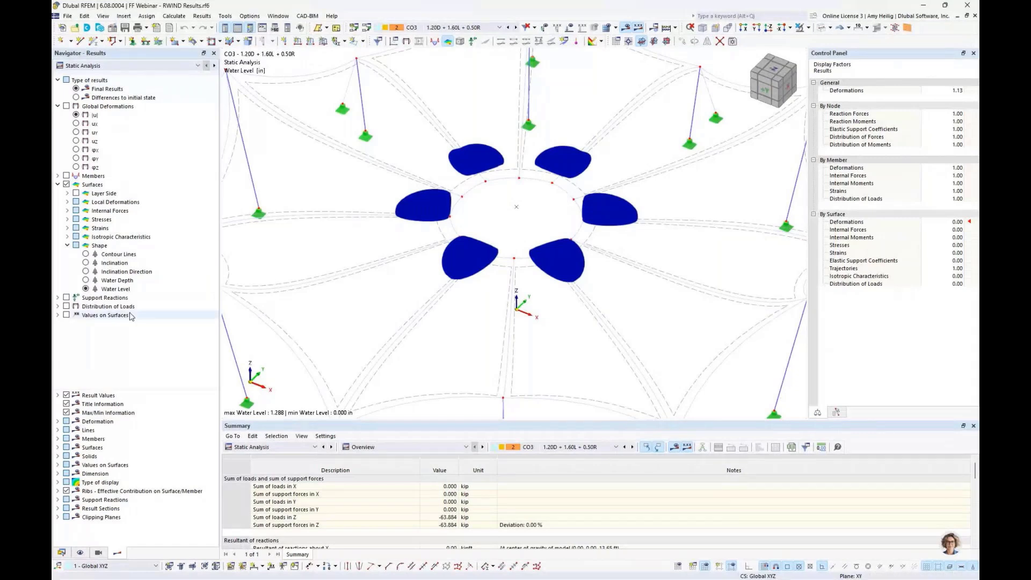
left_click(86, 280)
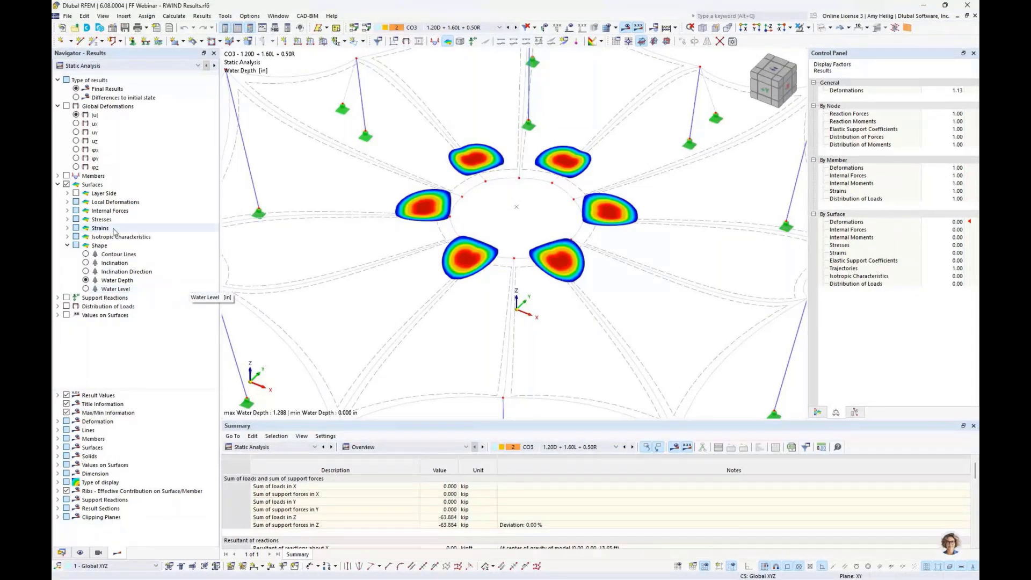
left_click(67, 246)
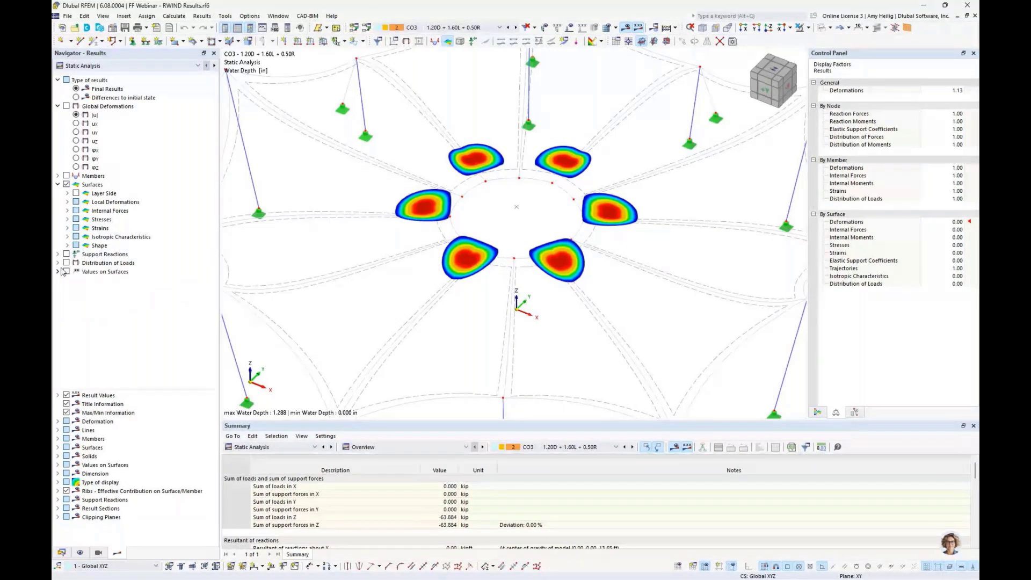
Display the distributed global loads pz from RWIND and ponding with their colour scale, for load combinations CO3 and CO4 (1.20D + L + 1.60R)
left_click(57, 263)
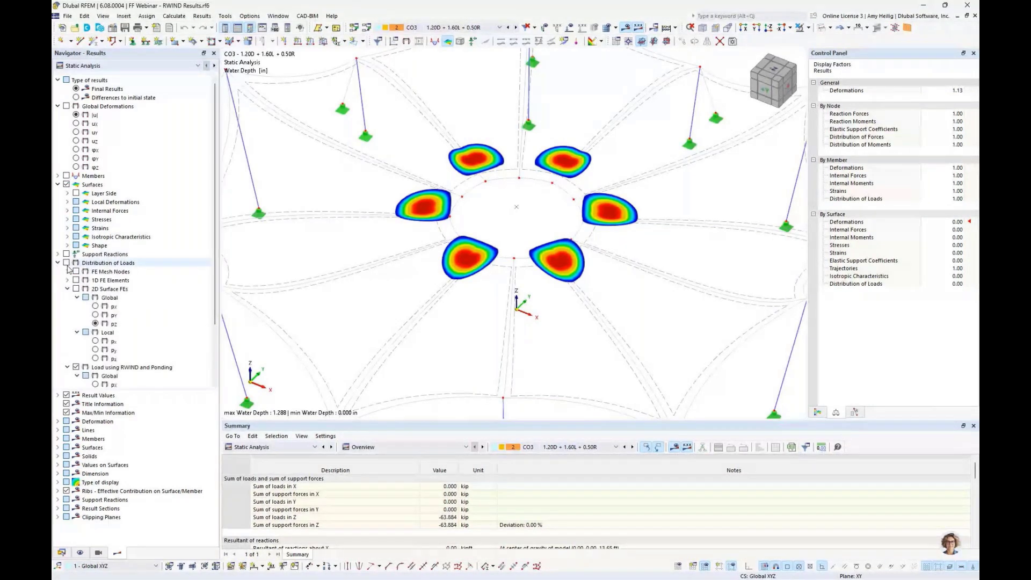
left_click(66, 263)
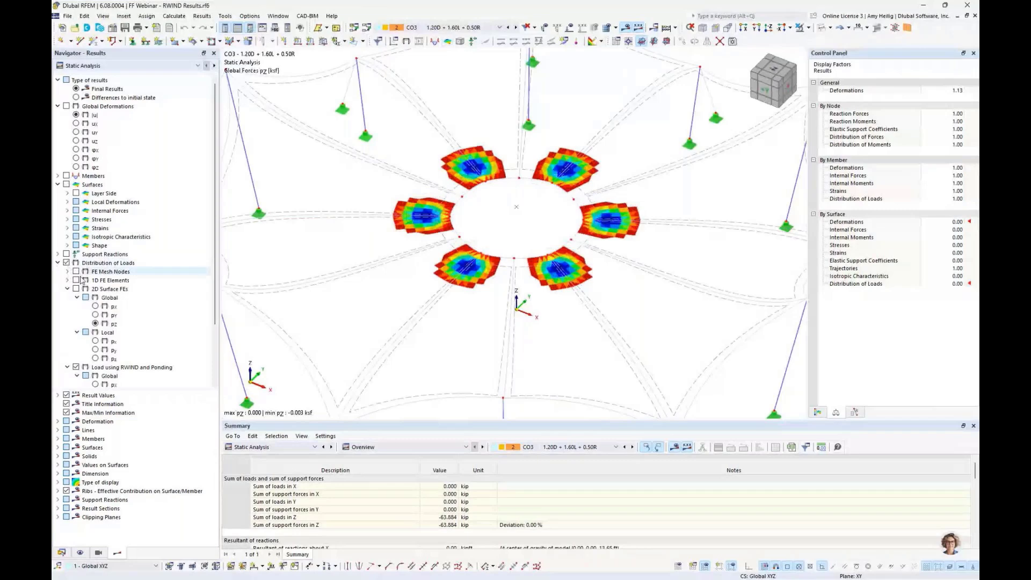
left_click(67, 289)
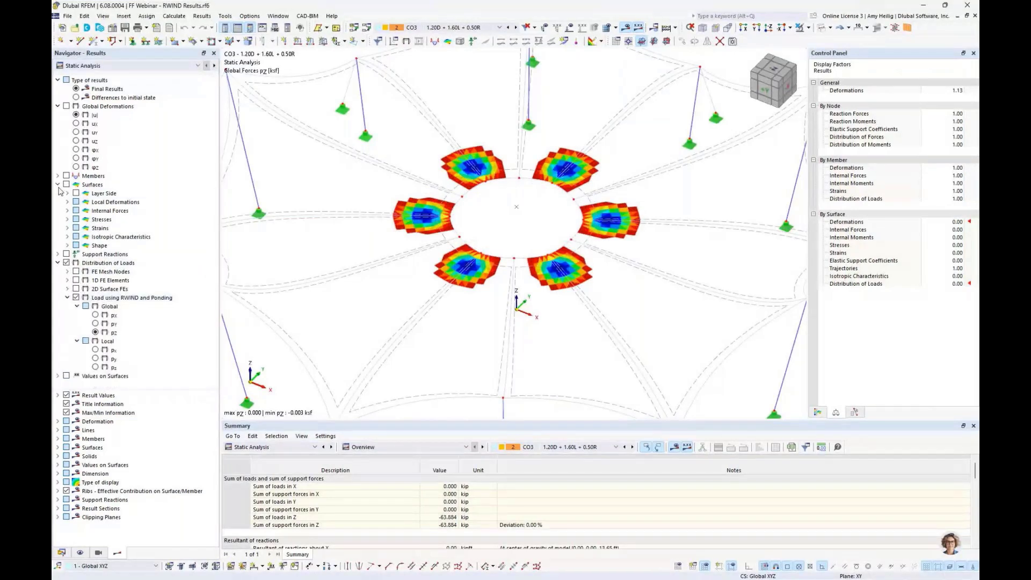
left_click(57, 106)
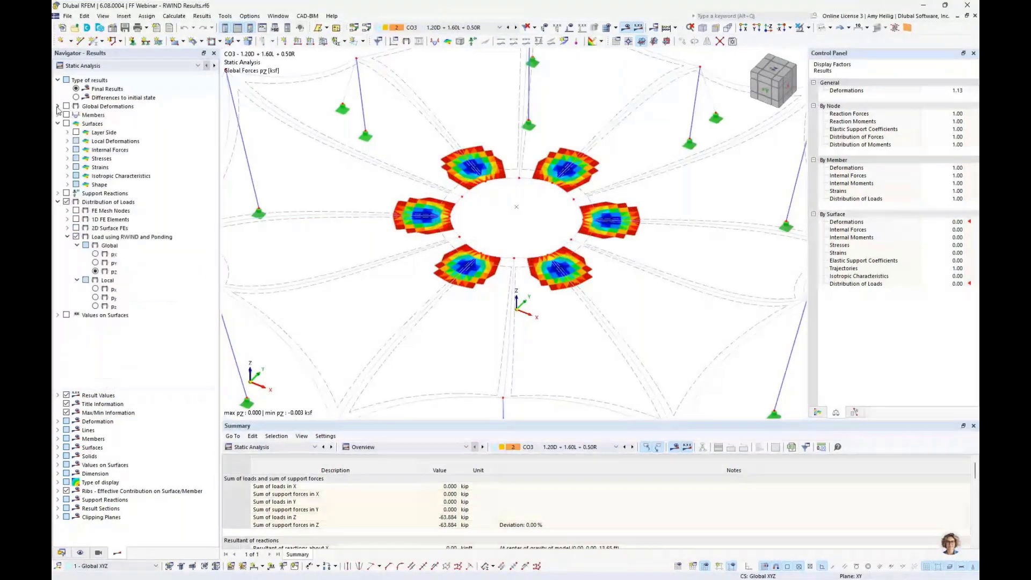
left_click(57, 124)
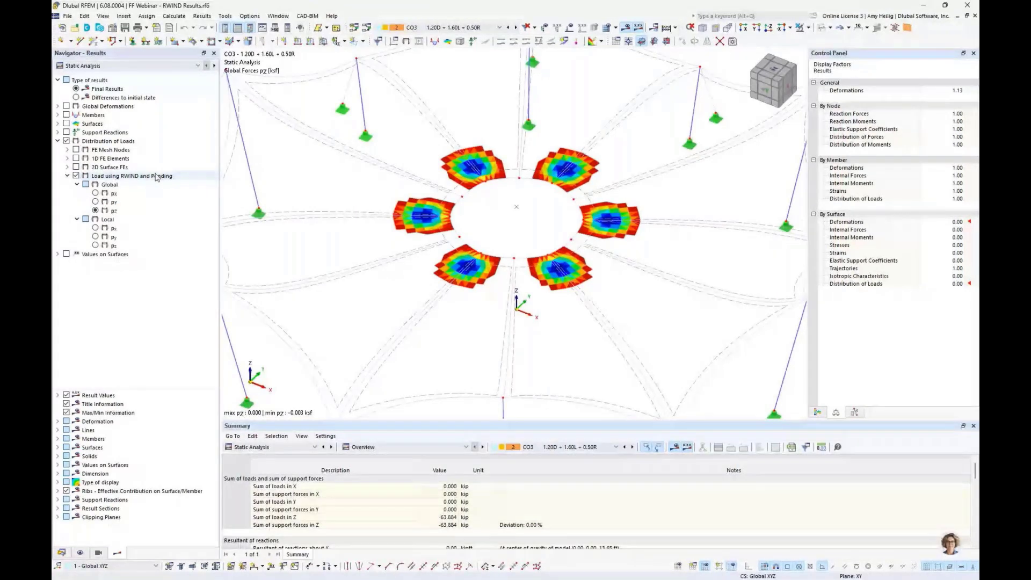
left_click(817, 412)
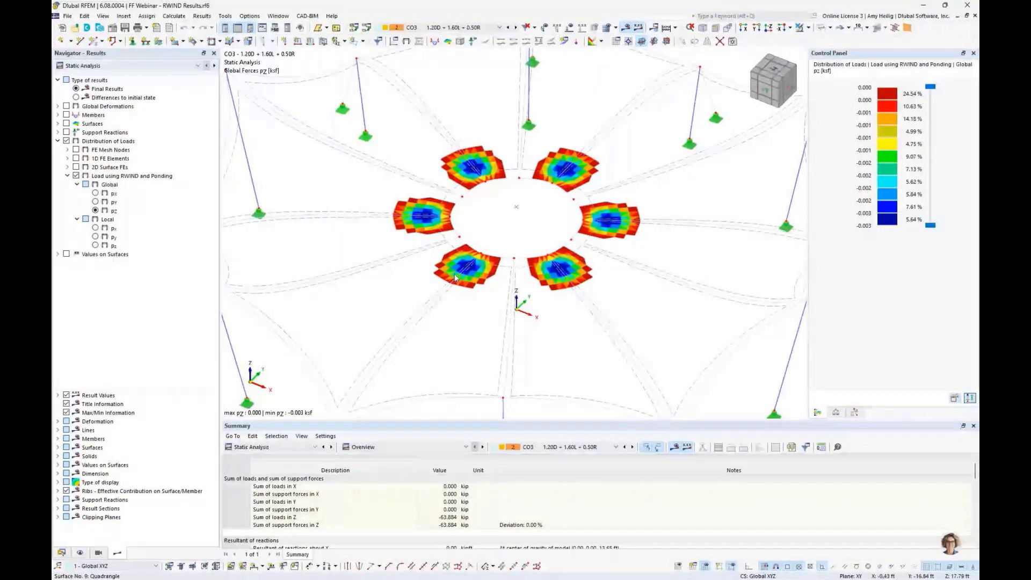
left_click(516, 28)
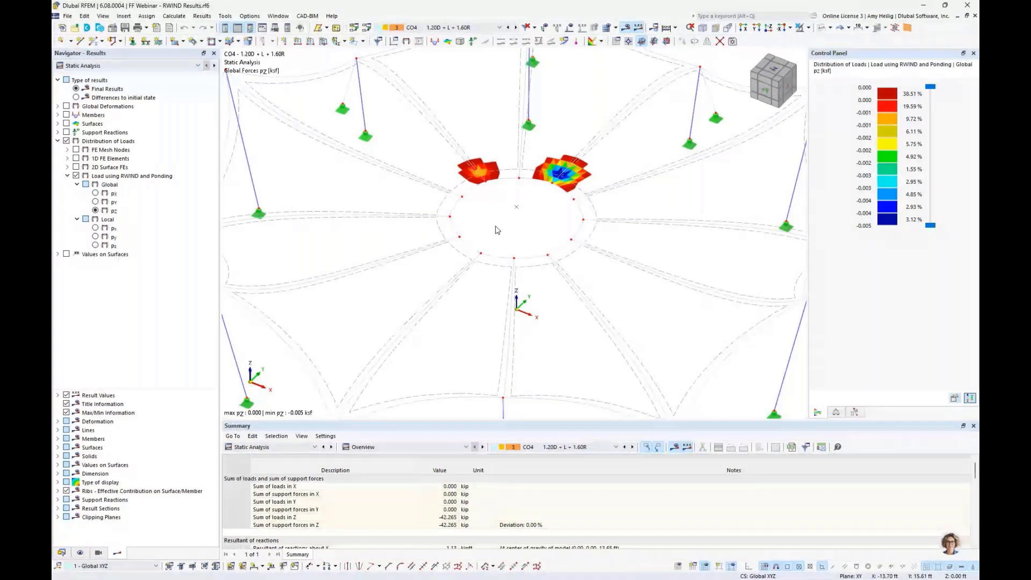
Review the file formats available for exporting the model, without exporting anything
left_click(68, 16)
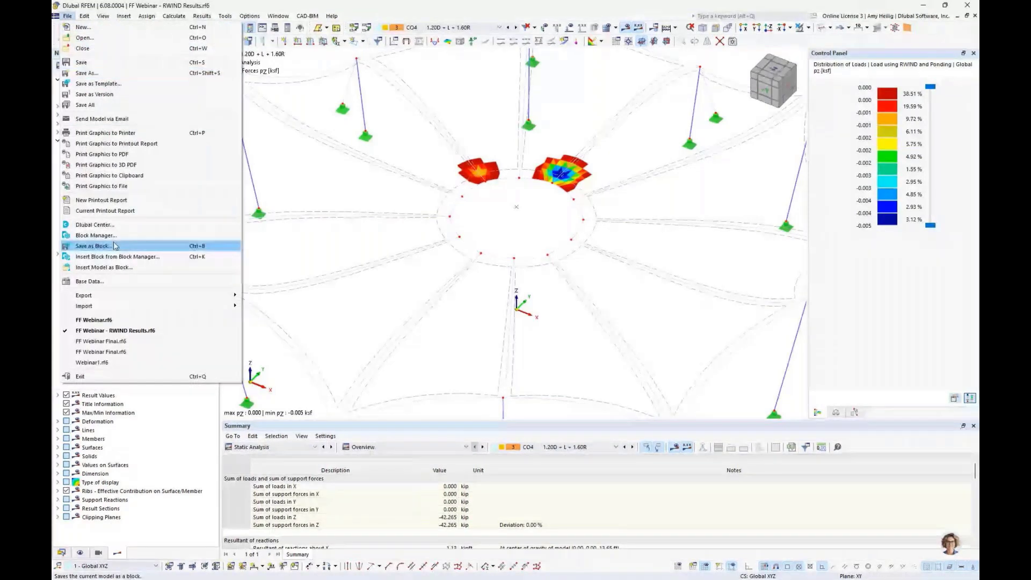
mouse_move(134, 295)
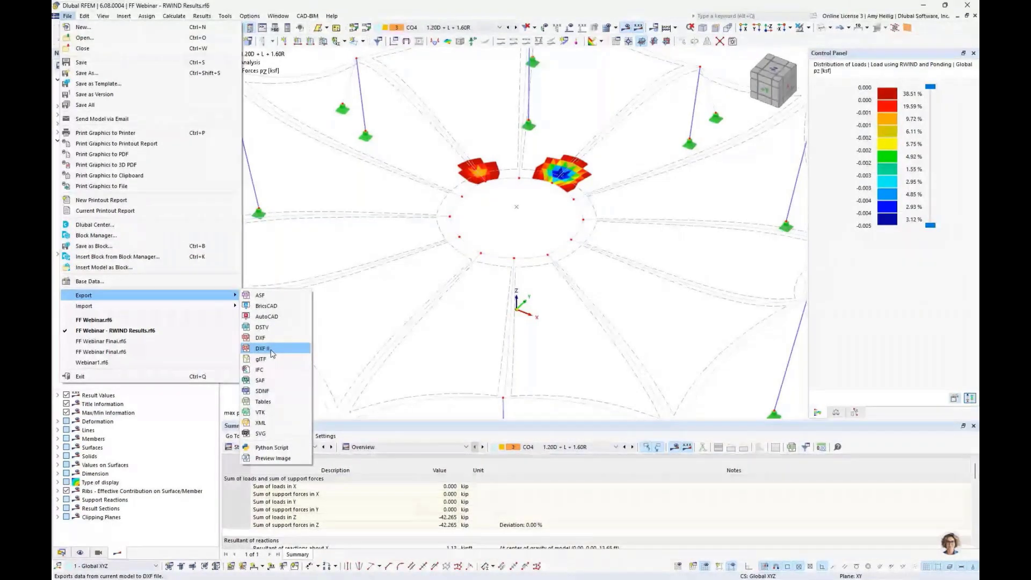
key("Escape")
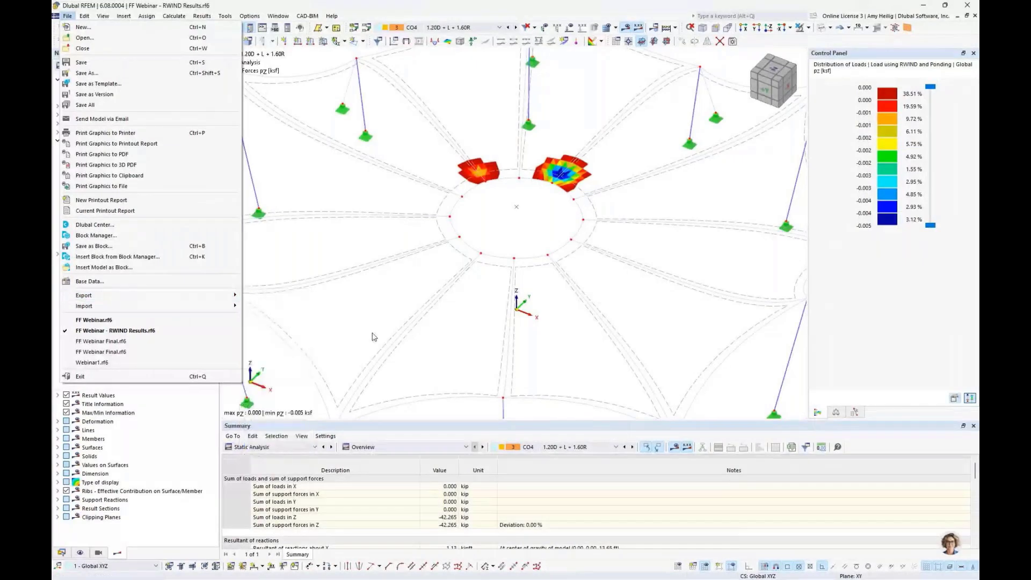
key("Escape")
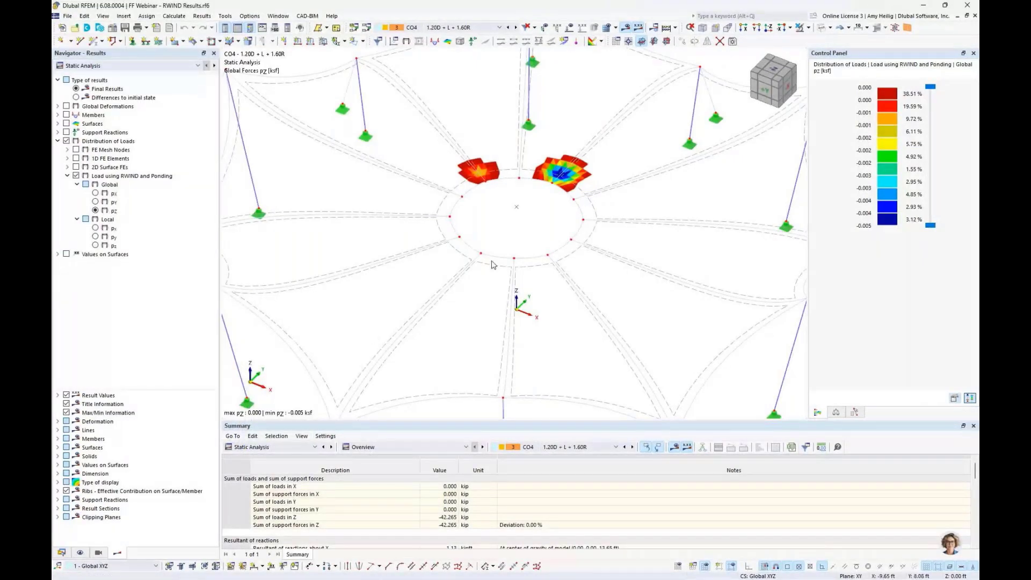
Hide the results and render the whole structure with solid members and translucent membrane surfaces
scroll(493, 264, "down", 5)
middle_click_drag(493, 264, 353, 202, "ctrl")
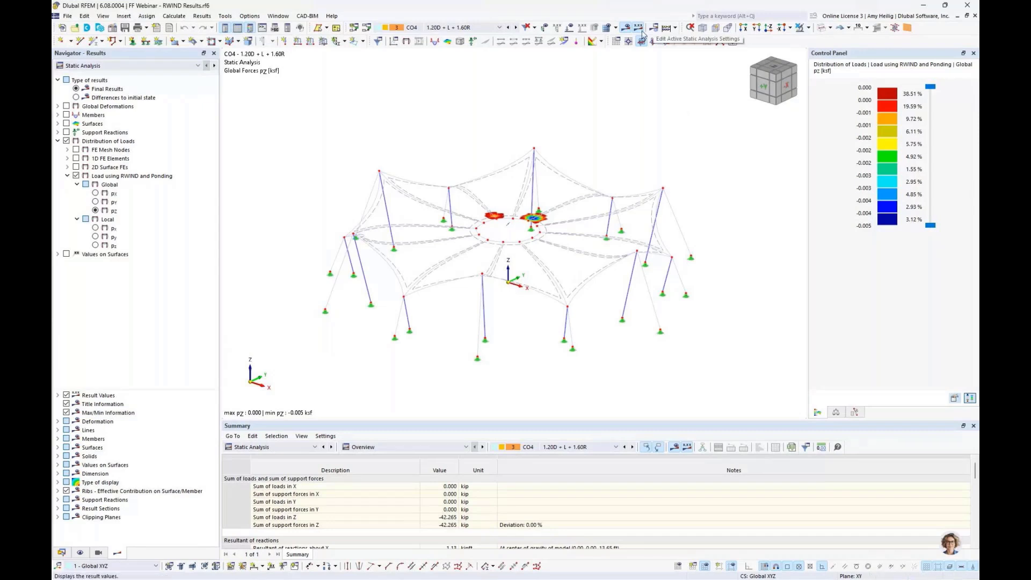
left_click(624, 28)
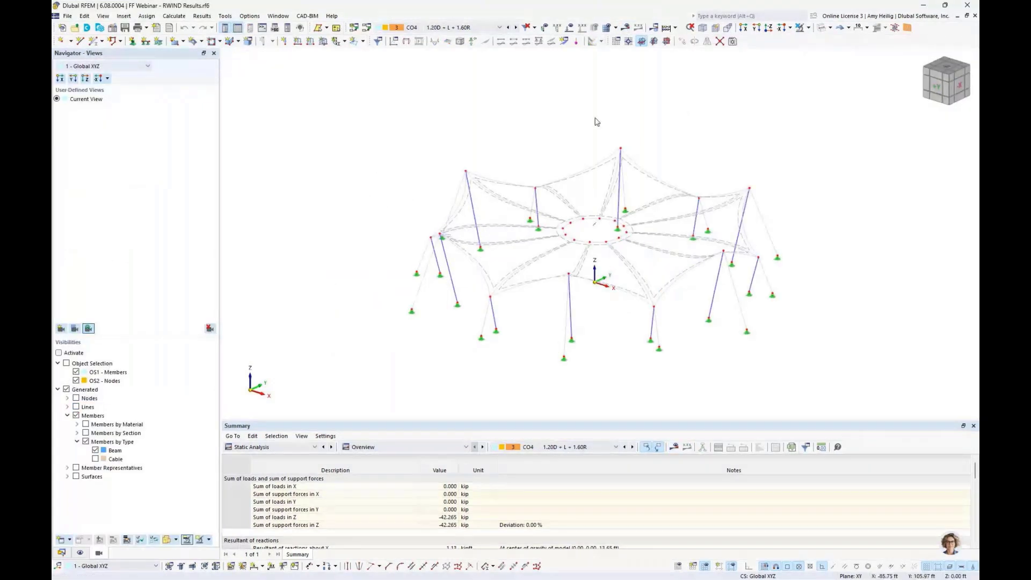
left_click(822, 28)
middle_click_drag(813, 282, 727, 288, "ctrl")
scroll(664, 322, "up", 4)
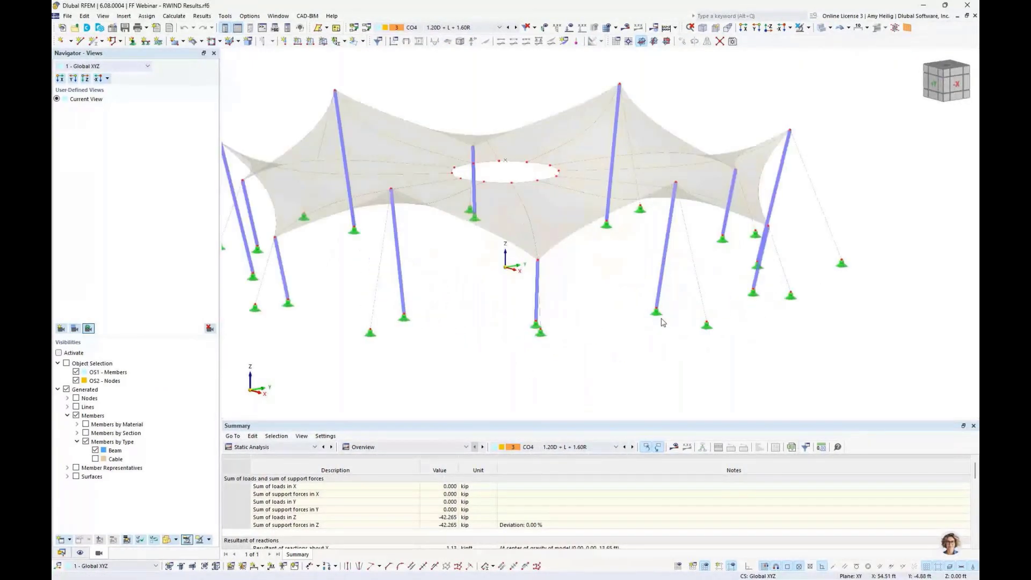
scroll(663, 322, "down", 2)
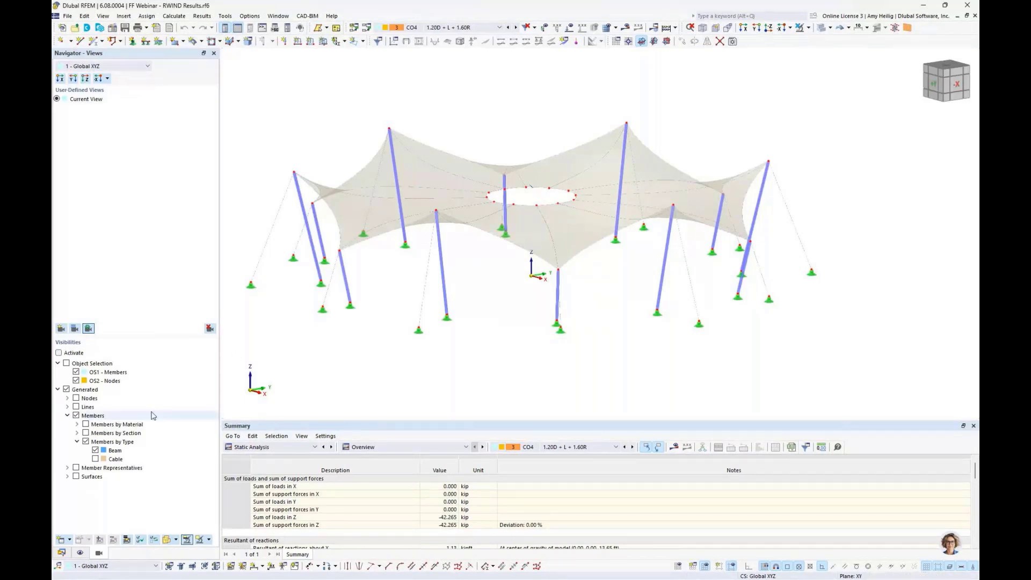
Isolate the beam members by type in visibility mode, select all the poles and open their design types for editing
left_click(95, 450)
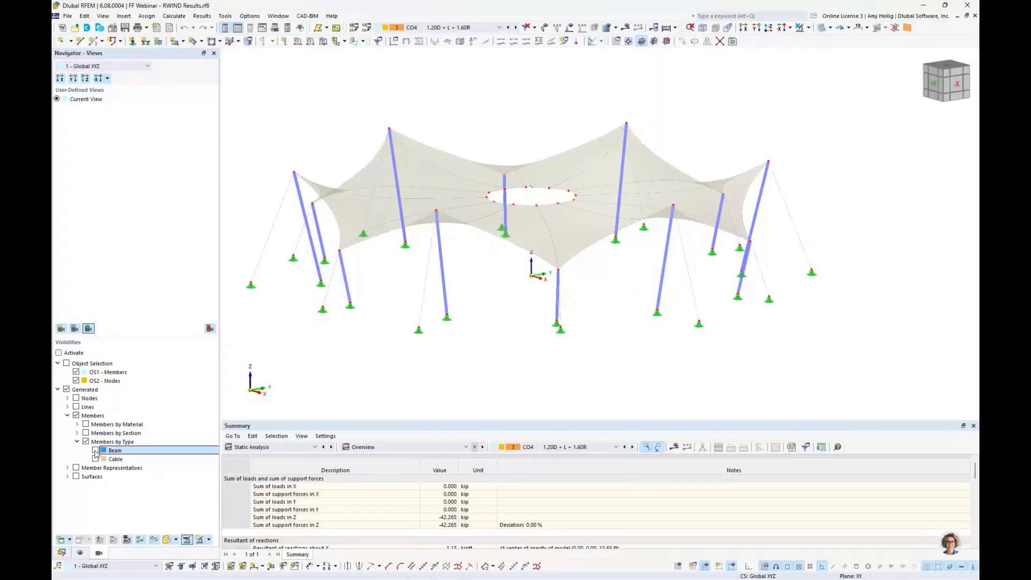
left_click(95, 450)
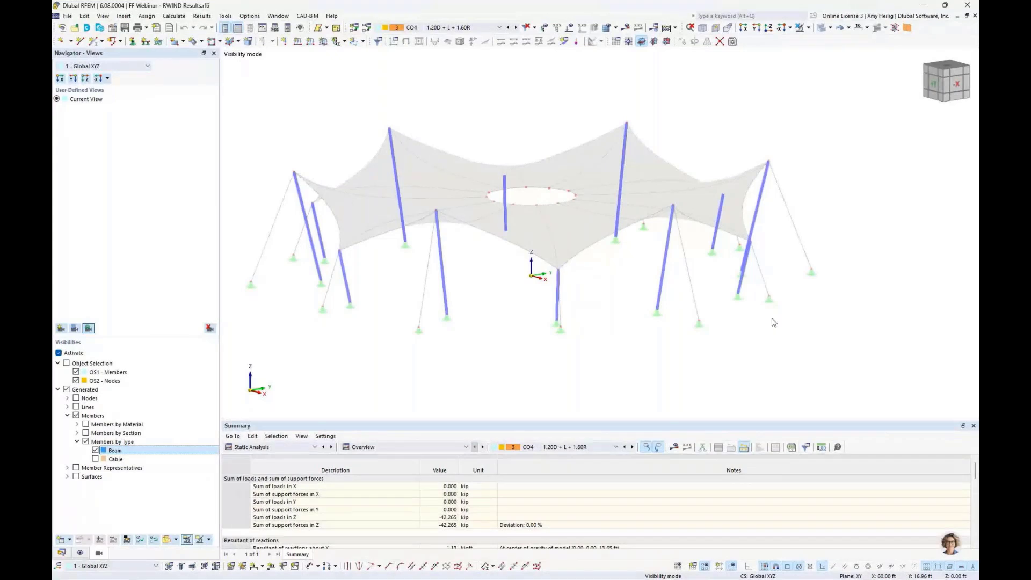
left_click_drag(846, 351, 265, 88)
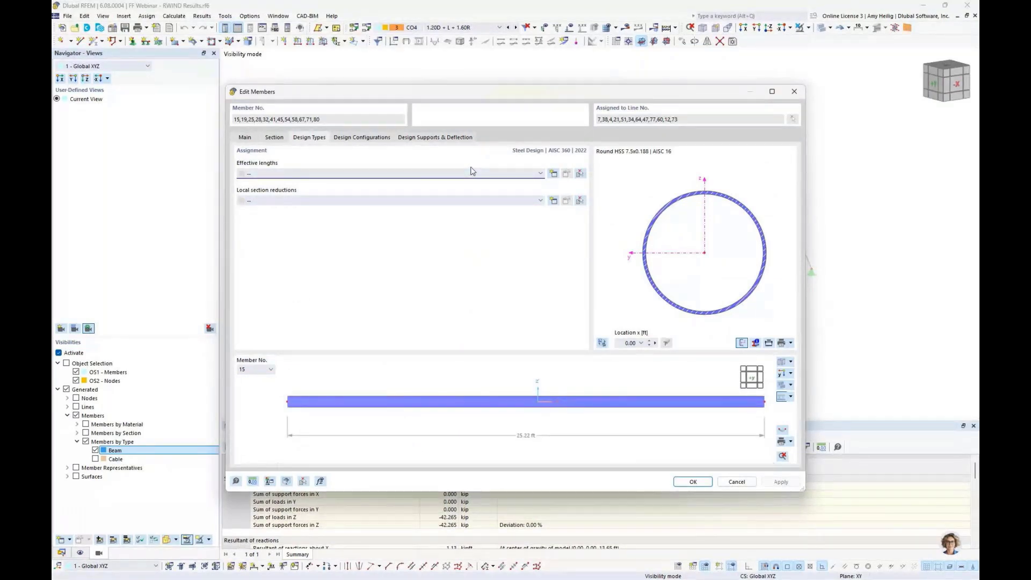
Assign new AISC 360 effective lengths to the poles with torsional and lateral-torsional buckling excluded, accepting deletion of the Steel Design results
left_click(553, 174)
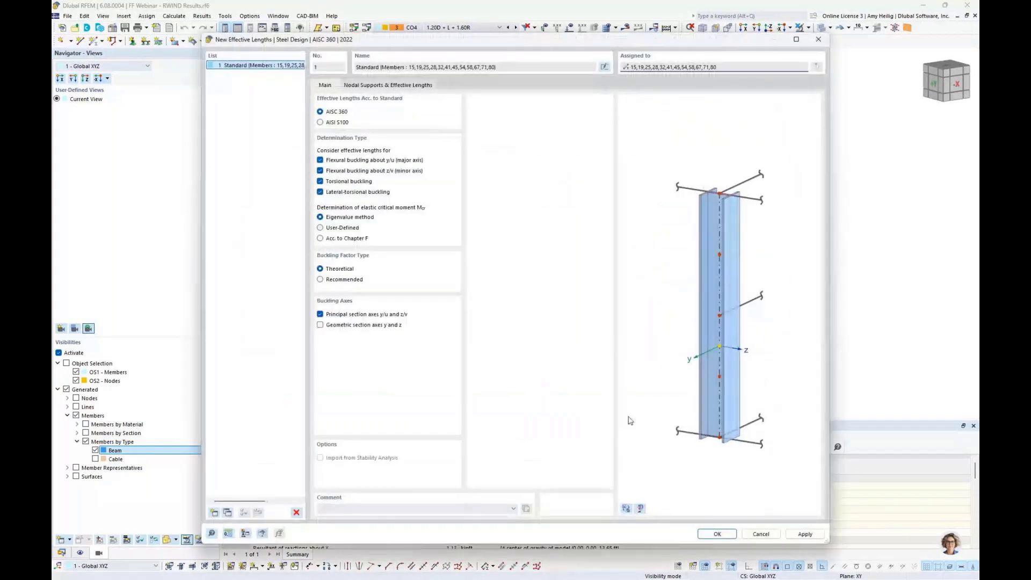
left_click(626, 508)
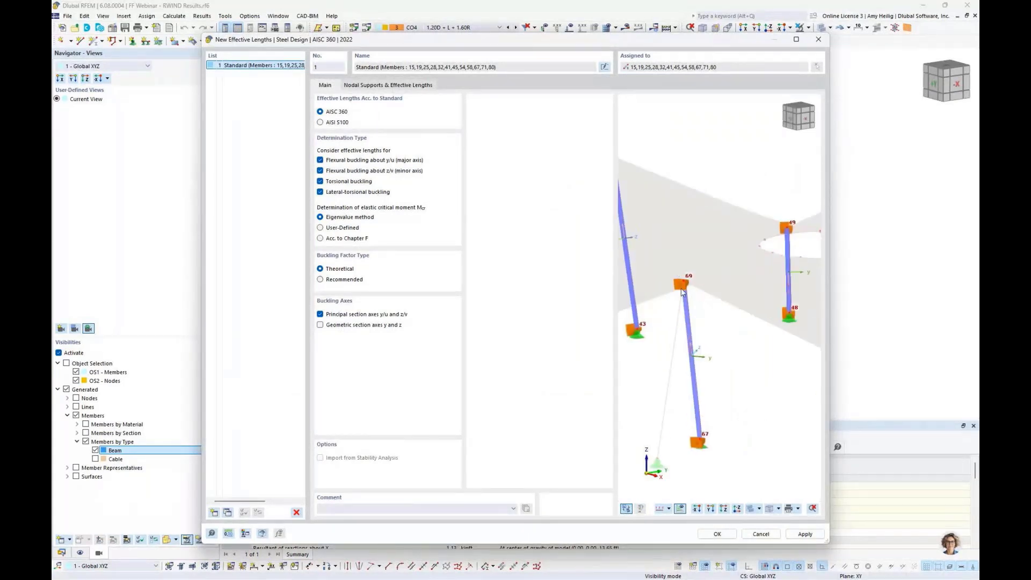
left_click(320, 181)
left_click(321, 192)
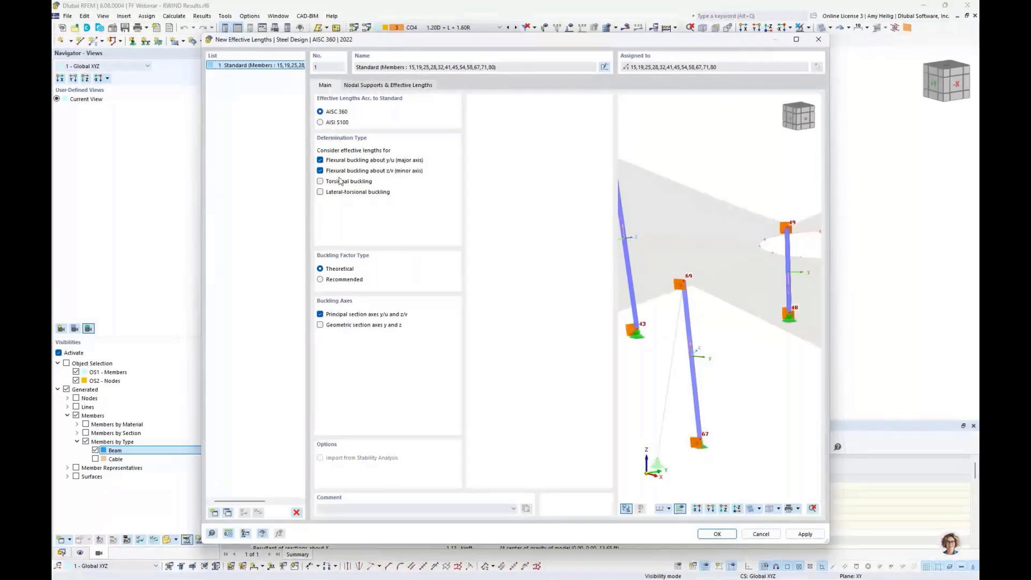
left_click(387, 86)
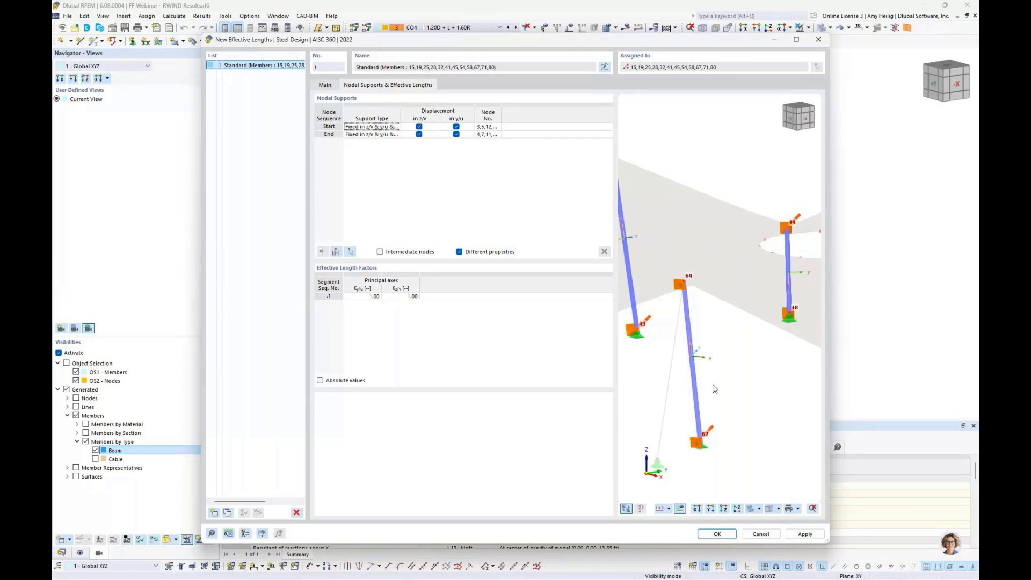
left_click(718, 534)
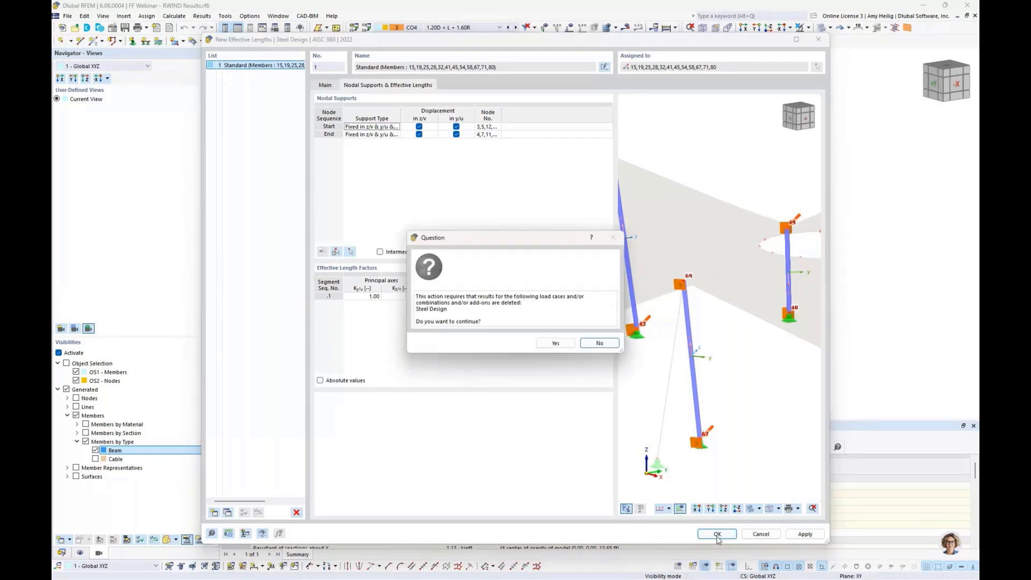
left_click(561, 344)
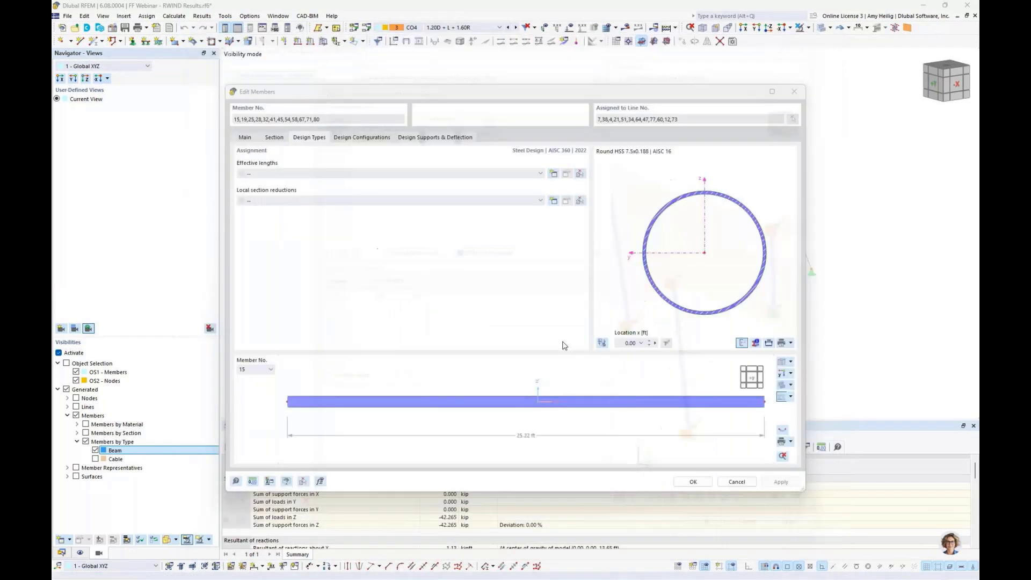
left_click(693, 482)
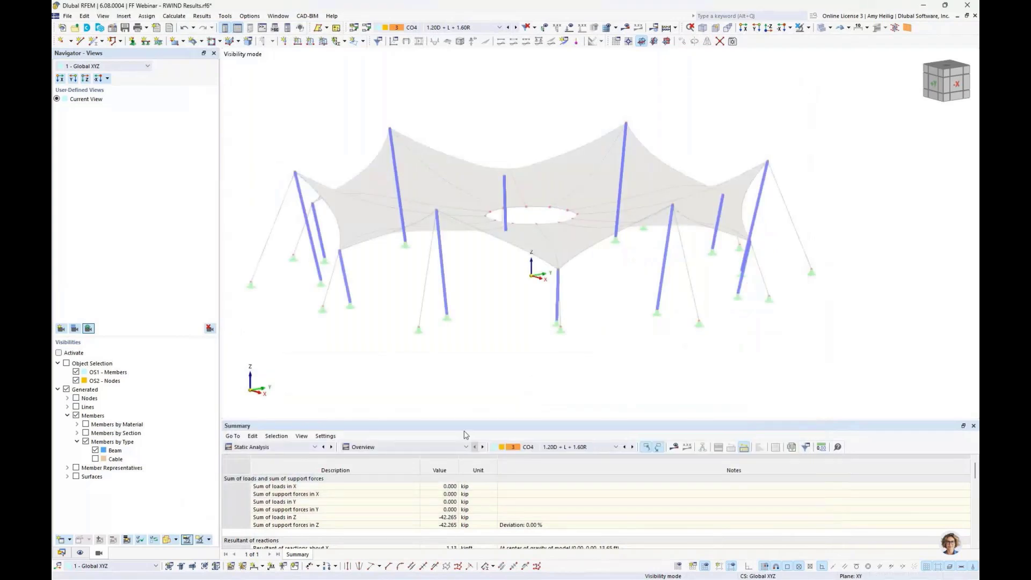
Enlarge the tables area, switch it to the Steel Design input data and review the design situations
left_click_drag(476, 419, 472, 351)
left_click(290, 377)
left_click(261, 454)
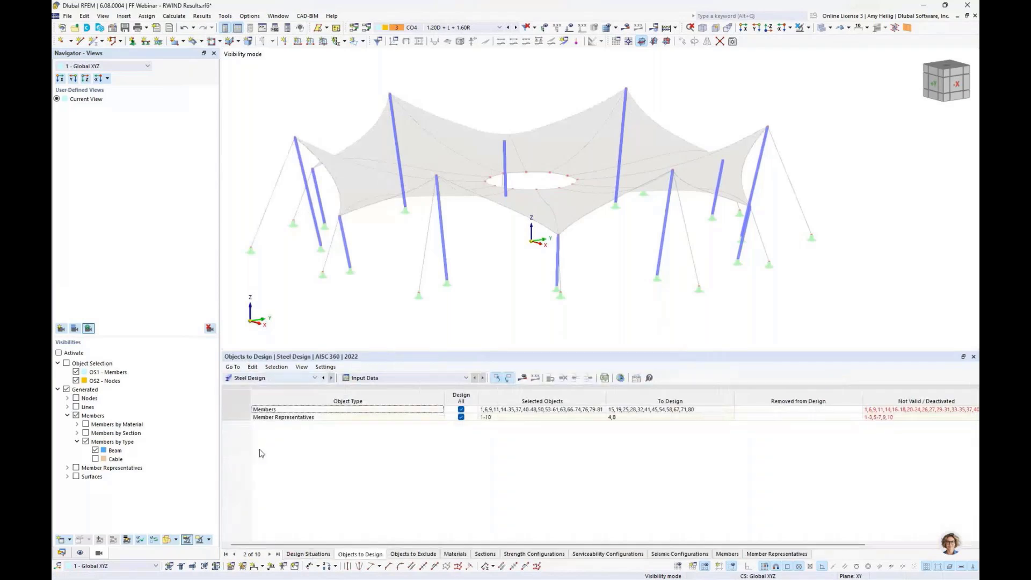
left_click(307, 554)
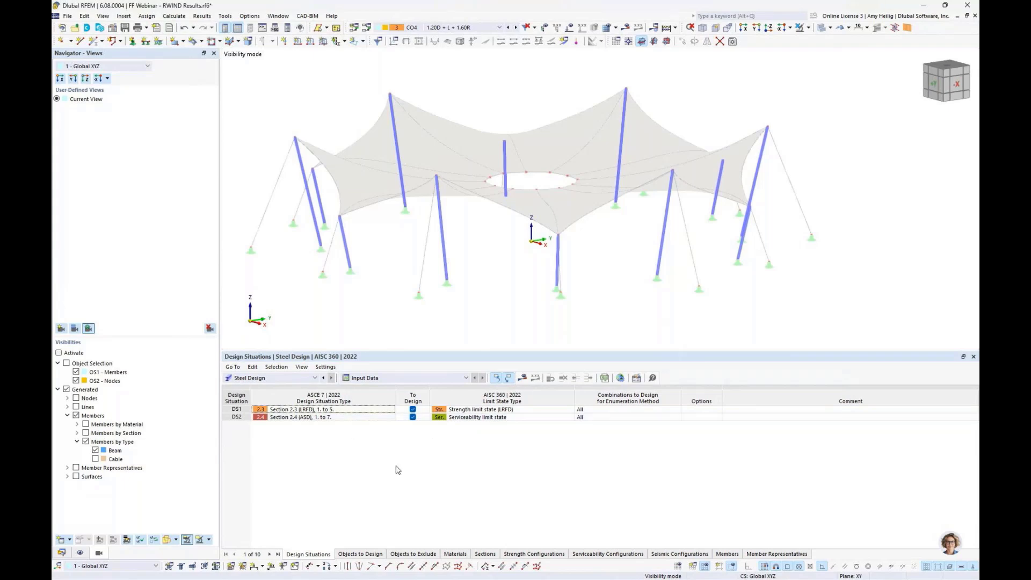
Turn off Design All for members and member representatives, and assign only the poles as the members to design
left_click(360, 554)
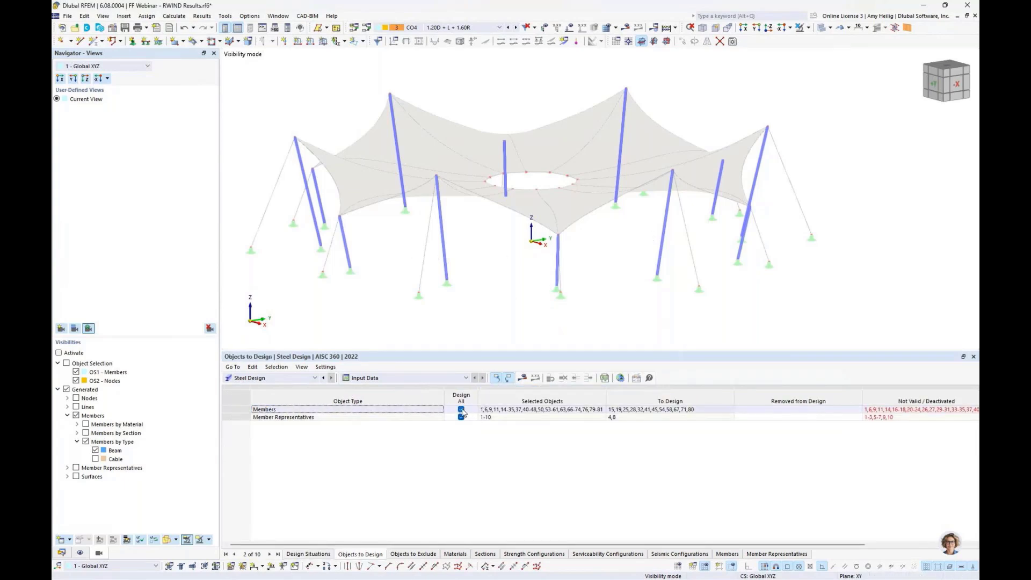
left_click(460, 409)
left_click(460, 416)
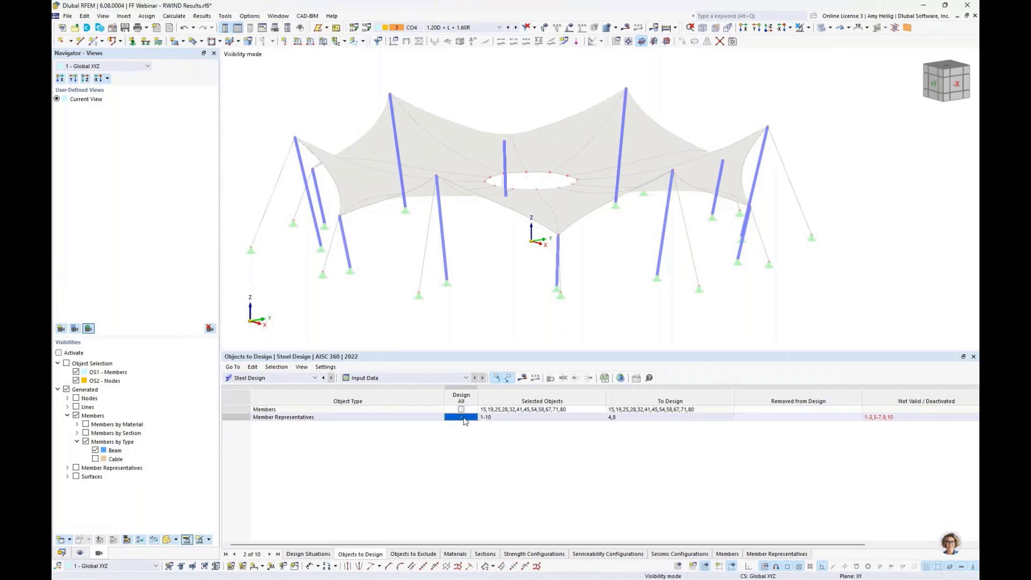
left_click(521, 409)
left_click(601, 409)
left_click(253, 121)
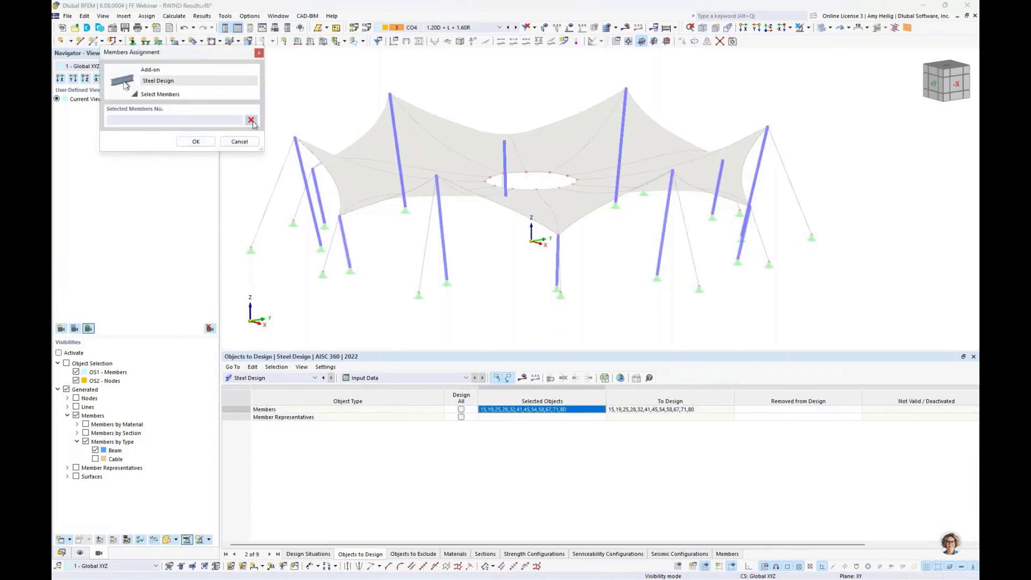
left_click_drag(275, 59, 819, 331)
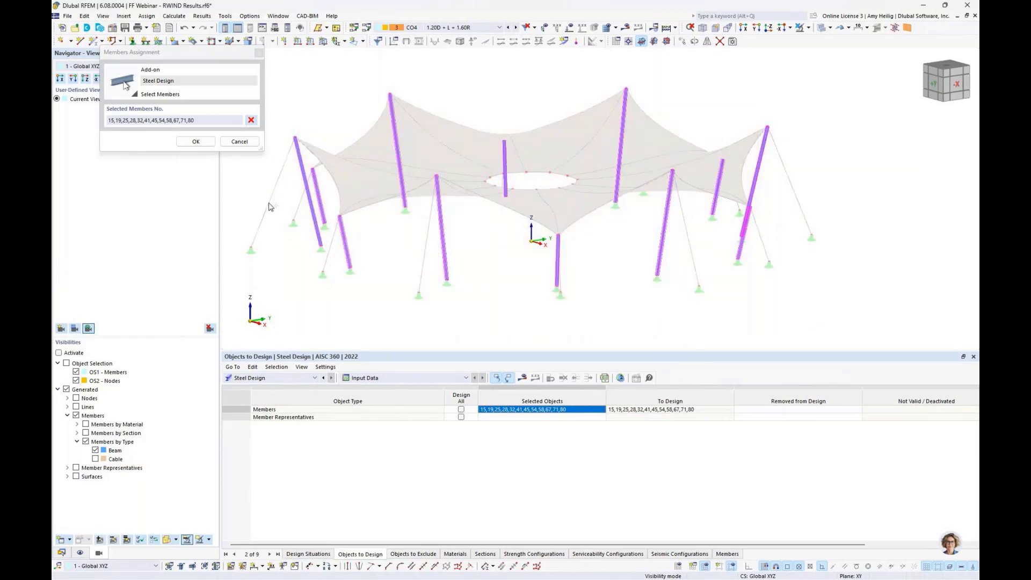
left_click(197, 141)
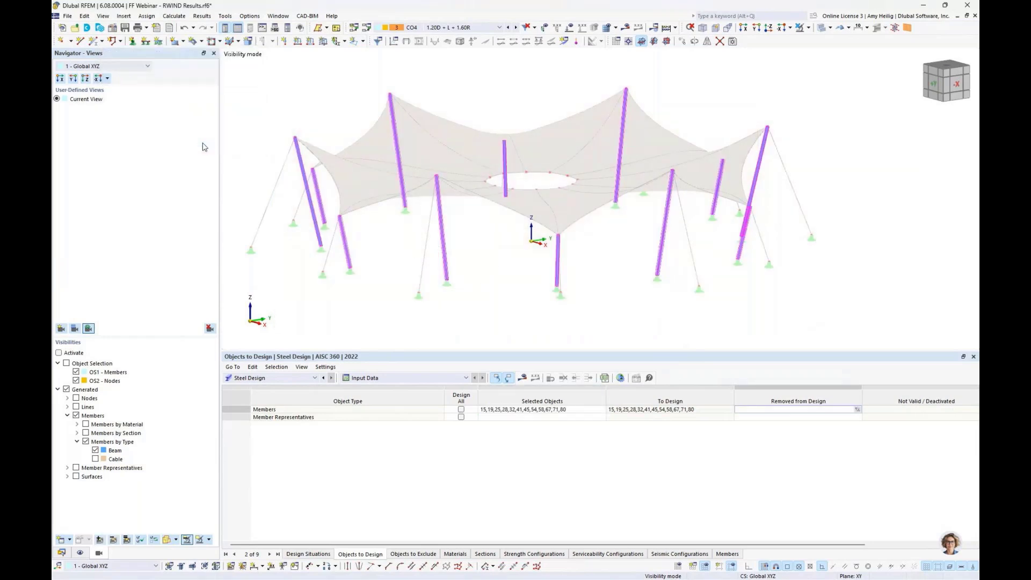
Run the steel design and display the design check ratios on the poles with an enlarged by-member results table
left_click(522, 378)
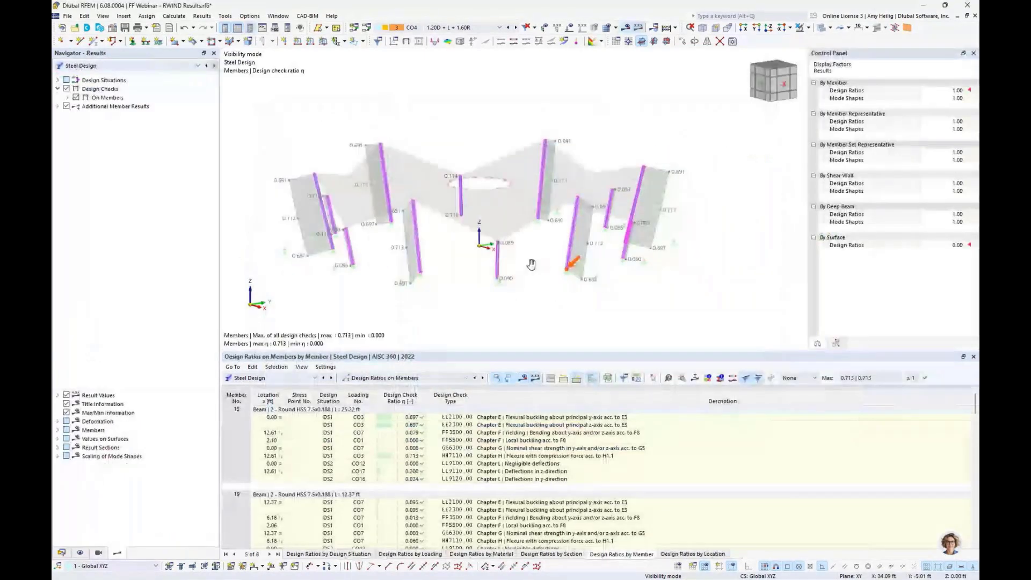
middle_click_drag(531, 264, 544, 262)
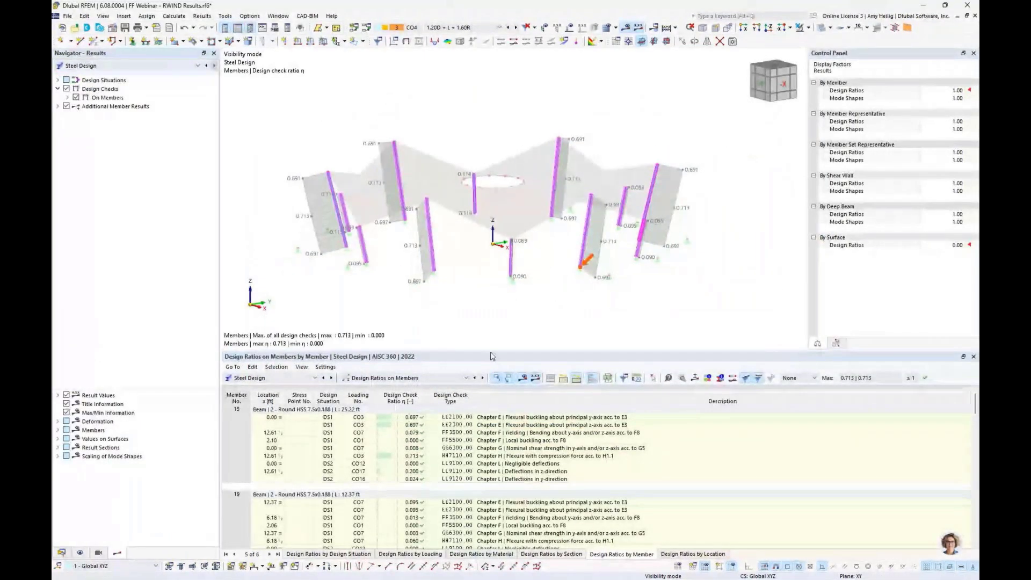
left_click_drag(490, 356, 498, 305)
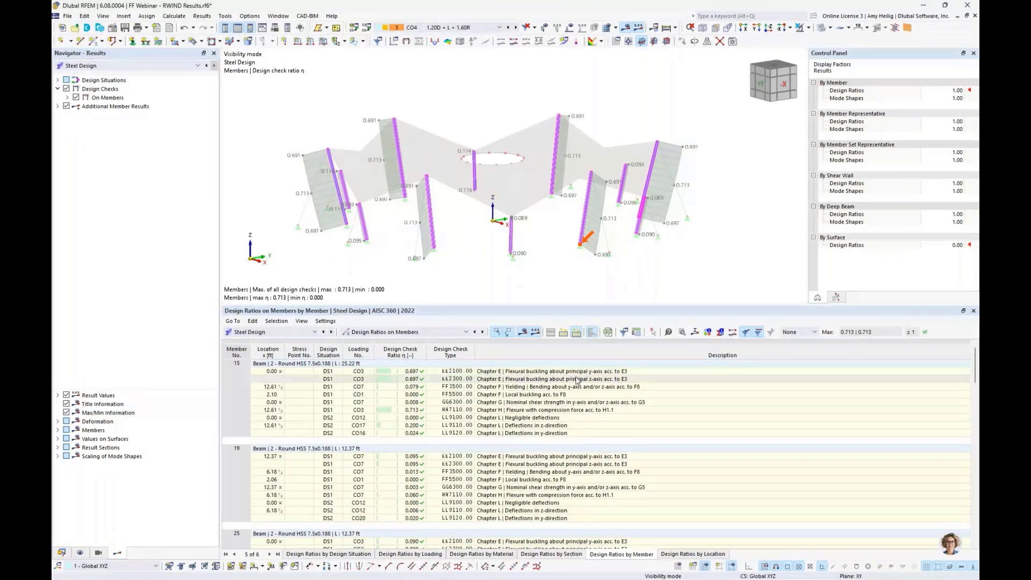
Locate member 15's H1.1 flexure with compression check and examine its design check details and formulas
left_click(529, 405)
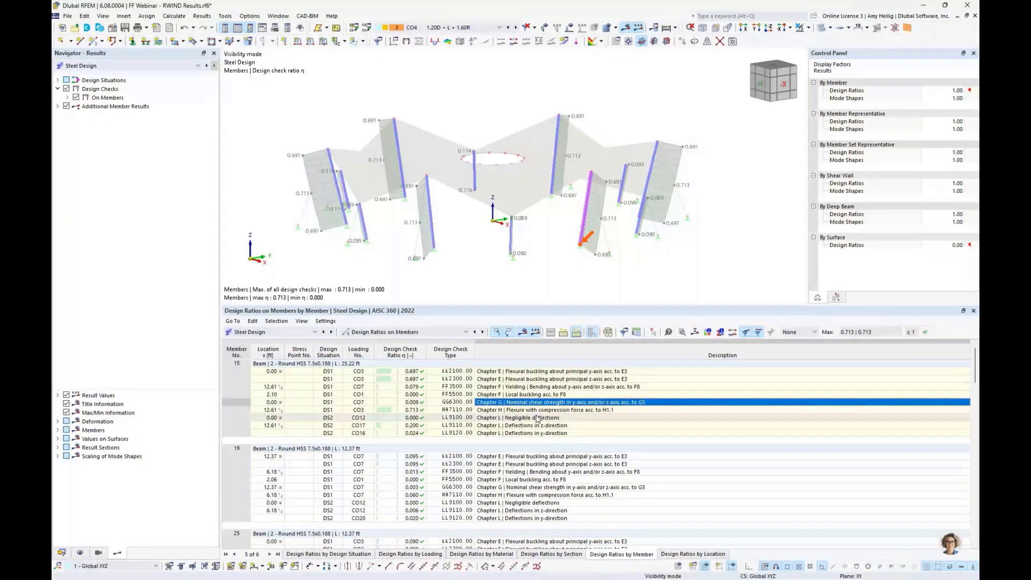
left_click(554, 487)
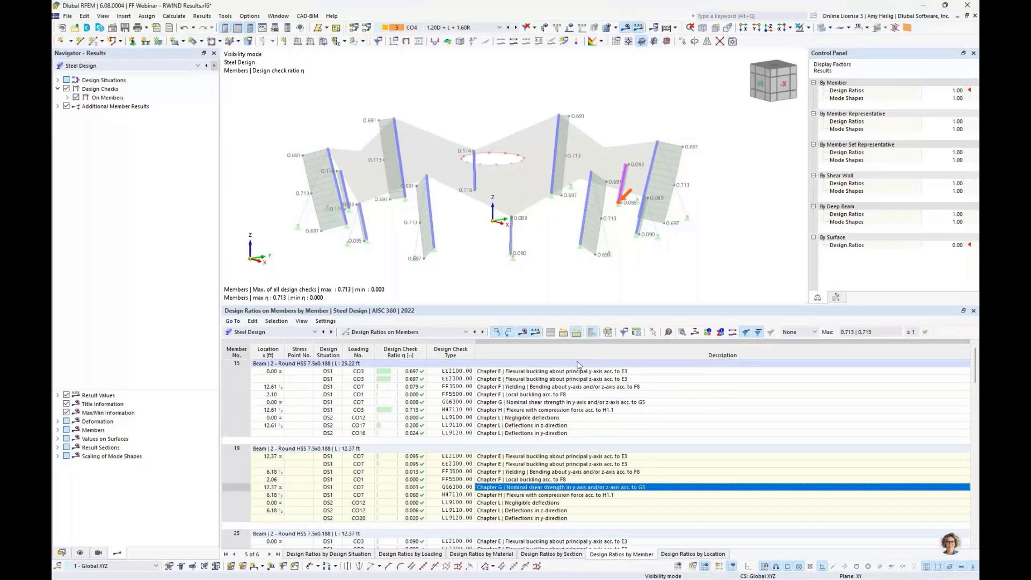
left_click(569, 410)
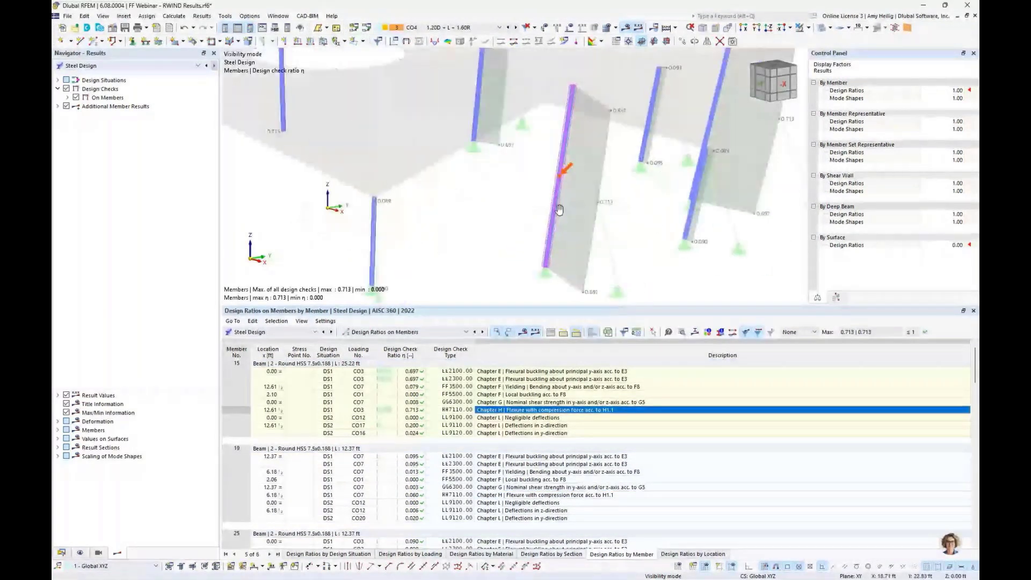
middle_click_drag(559, 210, 548, 202)
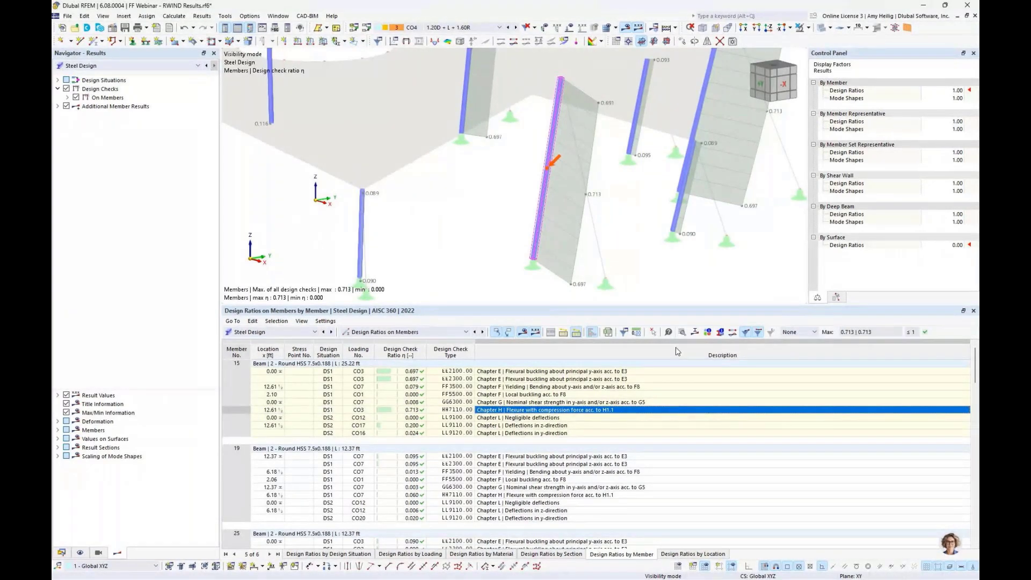
left_click(682, 332)
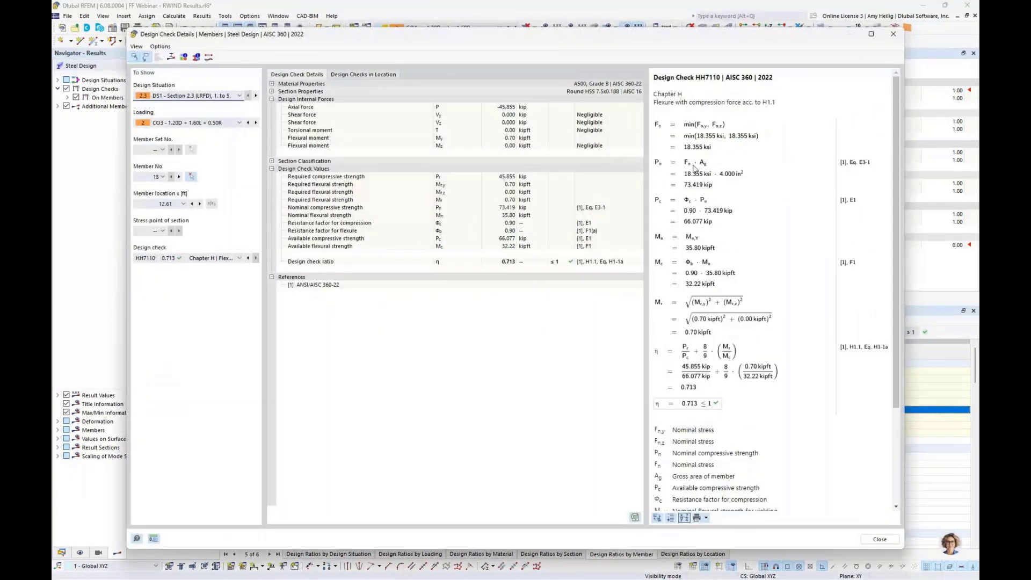
scroll(693, 168, "up", 3, "ctrl")
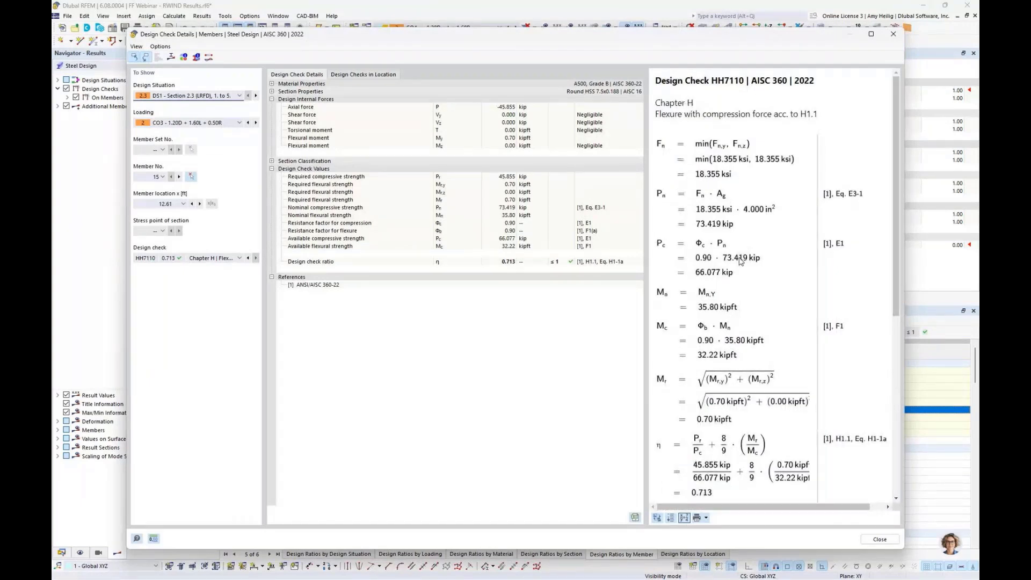
scroll(741, 262, "down", 3)
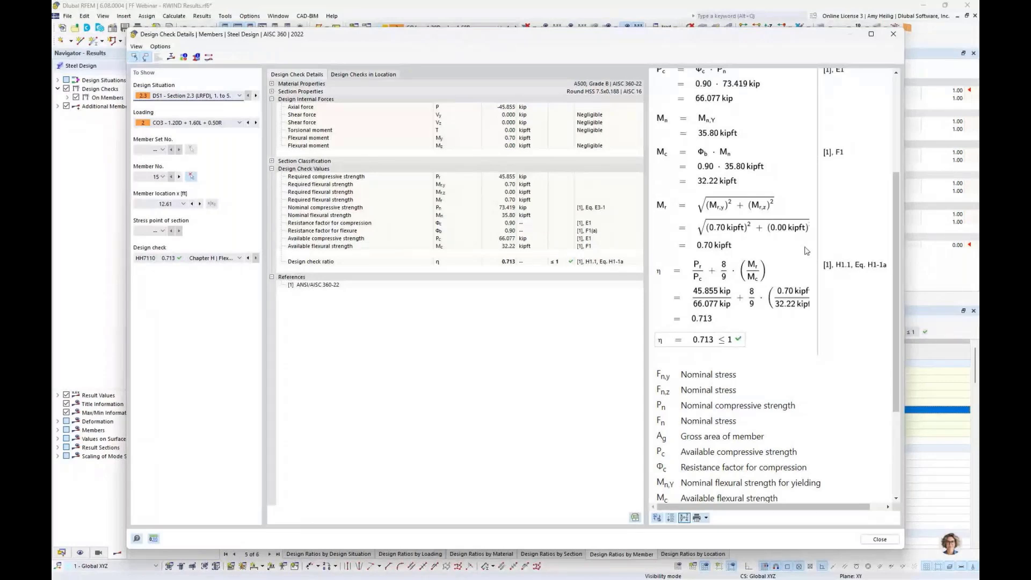
left_click(880, 539)
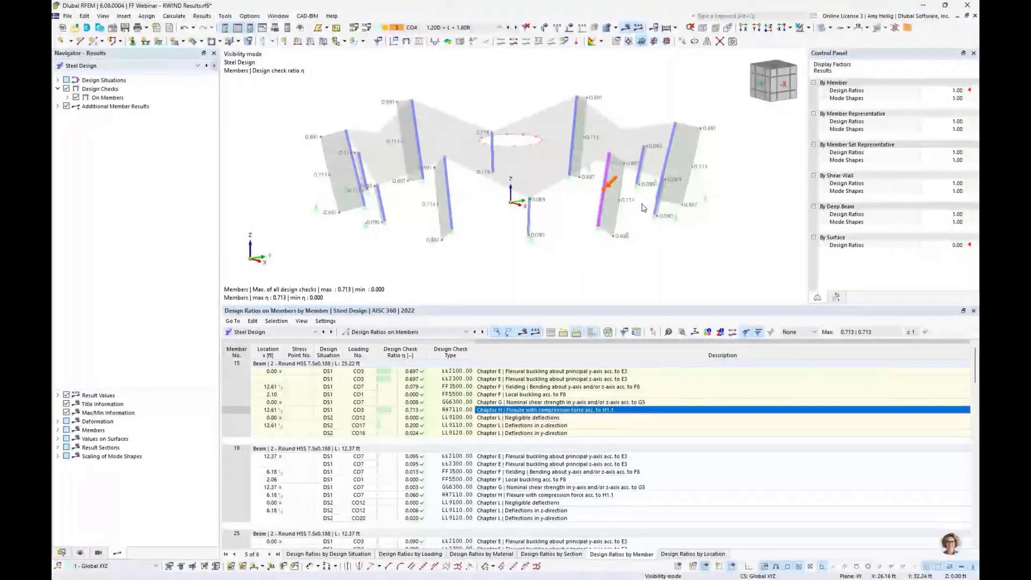
middle_click_drag(547, 248, 504, 275)
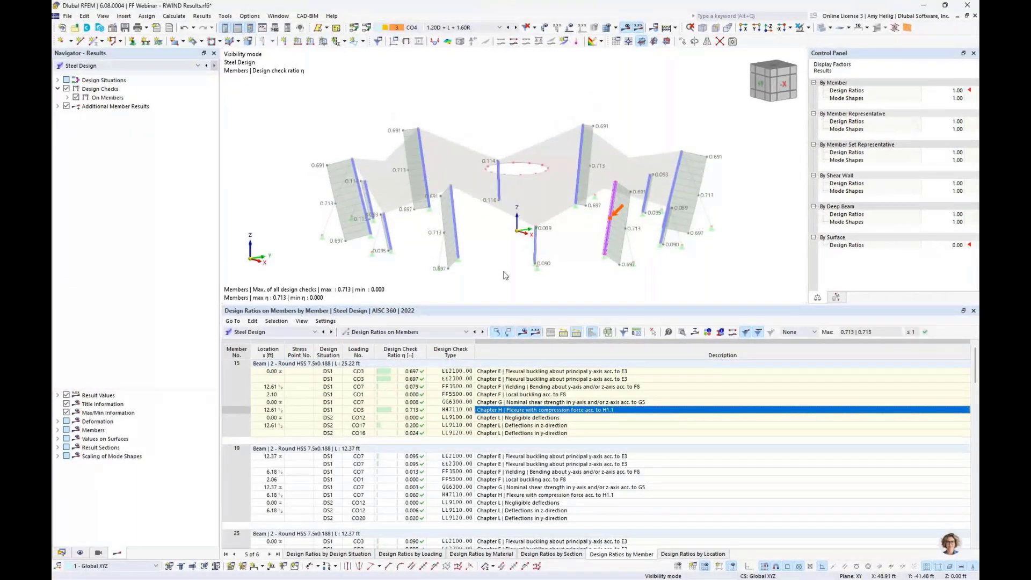
Start a new printout report in the Printout Report Manager
left_click(62, 552)
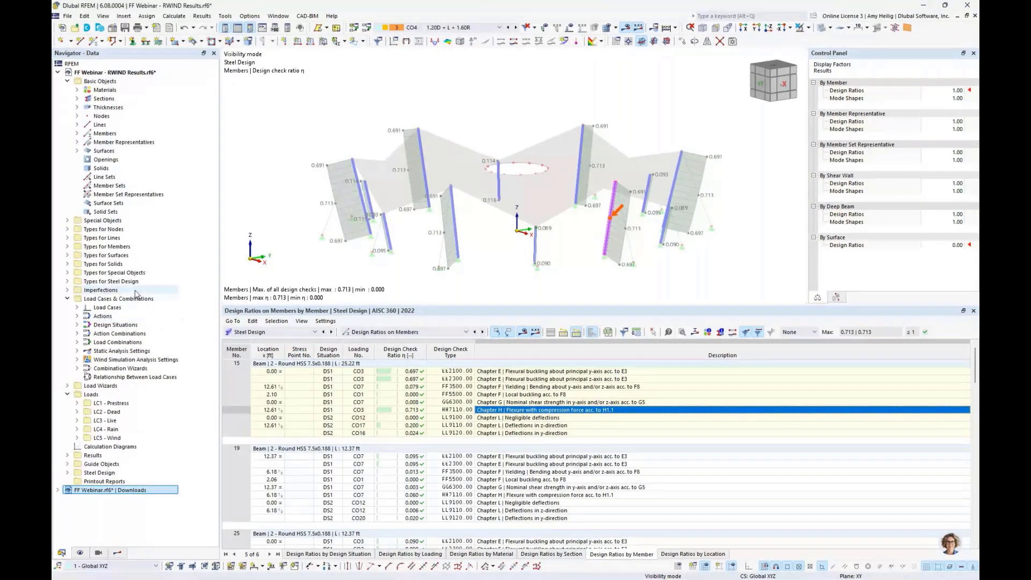
right_click(105, 482)
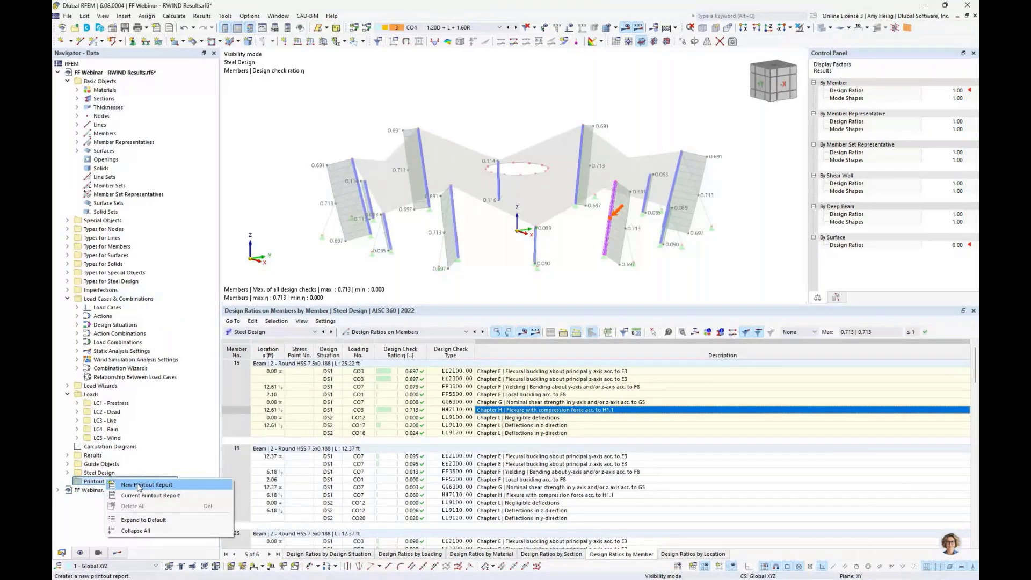
left_click(307, 139)
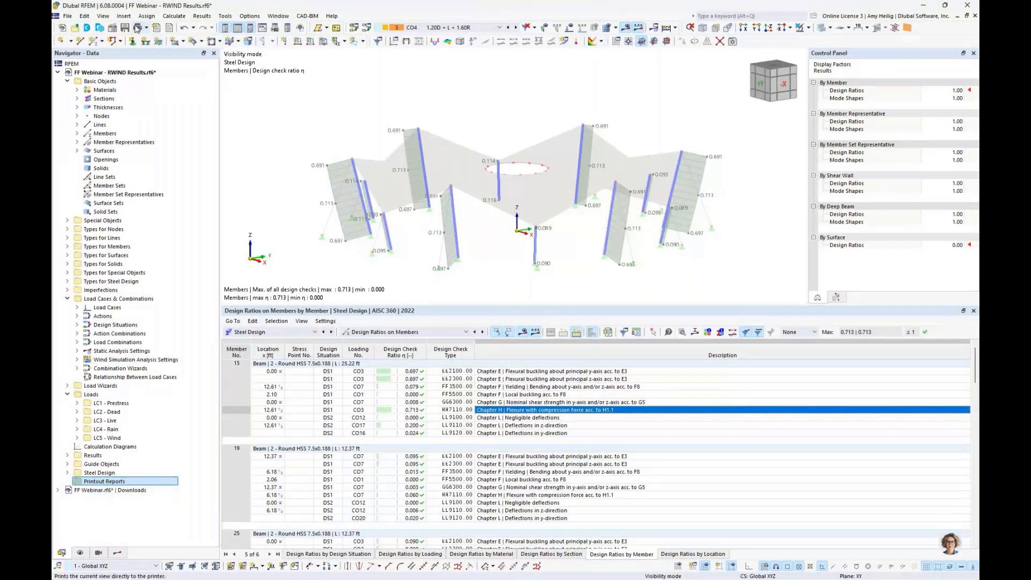
left_click(156, 28)
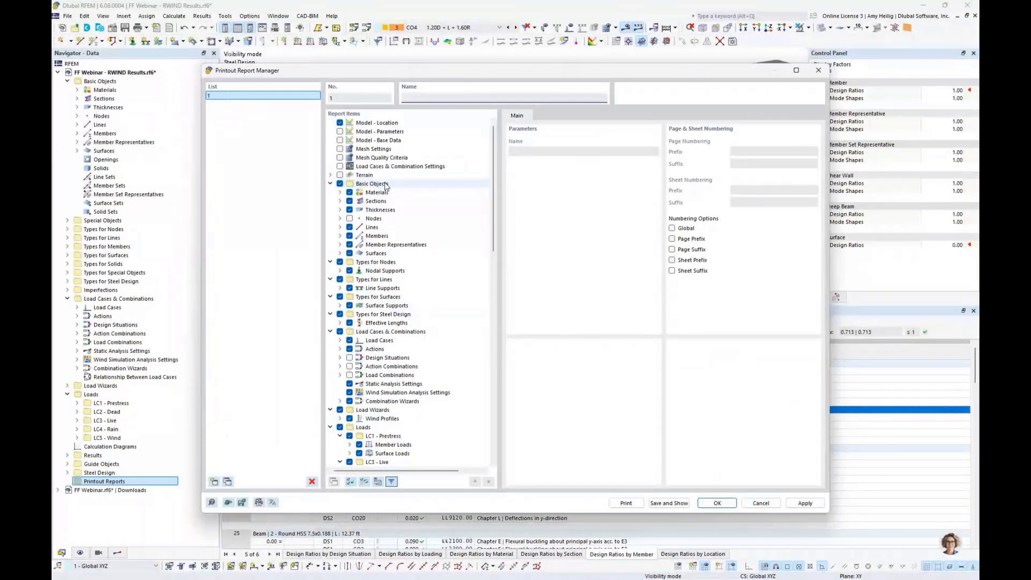
Collapse the report items to their main chapters, expand Basic Objects, and display the report based on the "Input data and reduced results" template
right_click(385, 184)
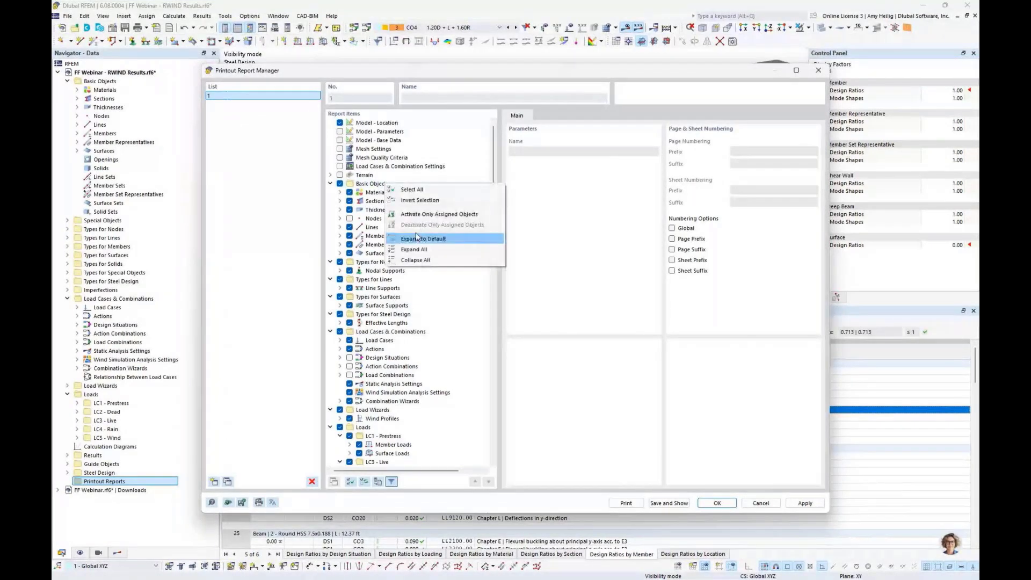
left_click(415, 260)
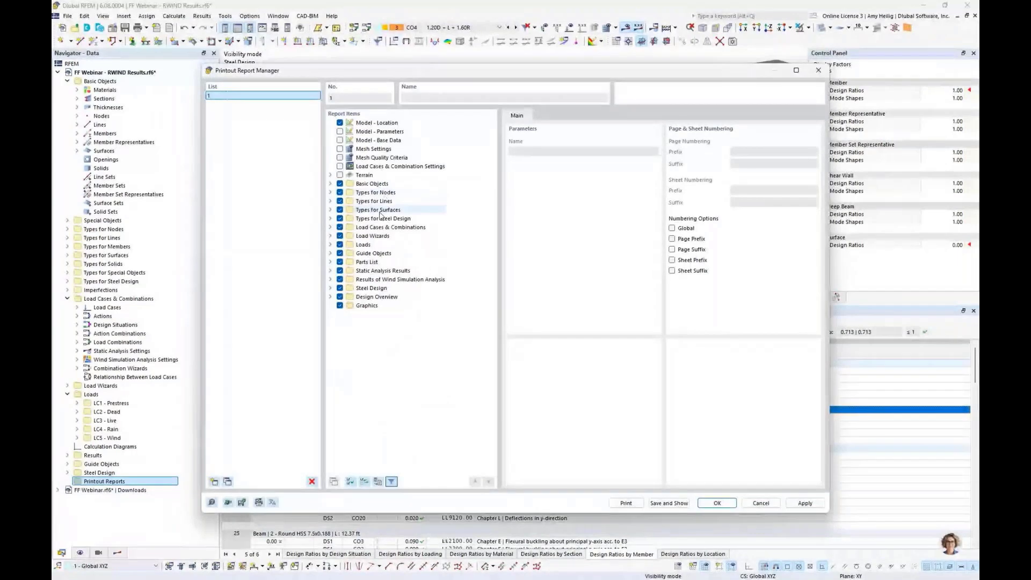
left_click(330, 183)
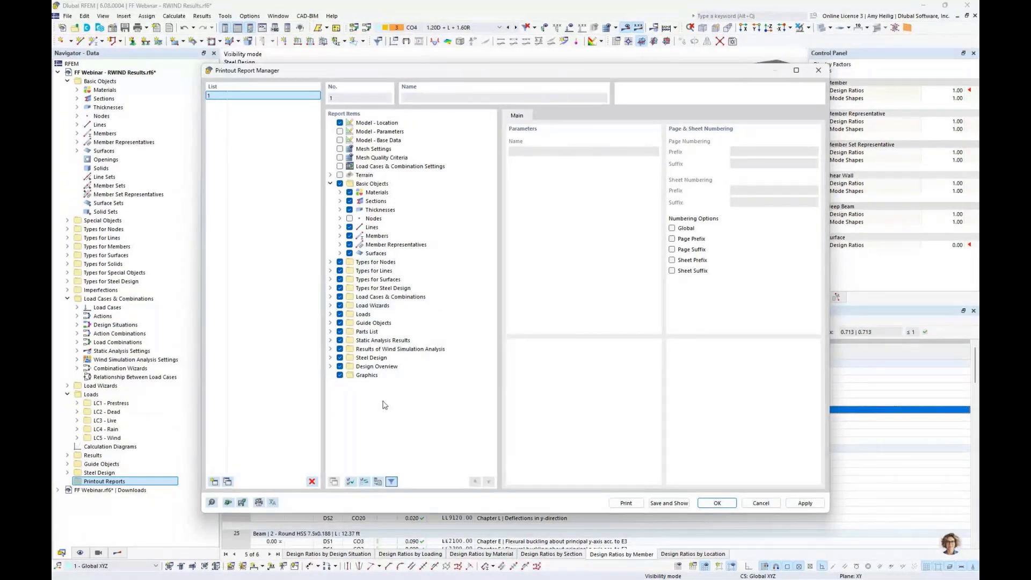
left_click(228, 502)
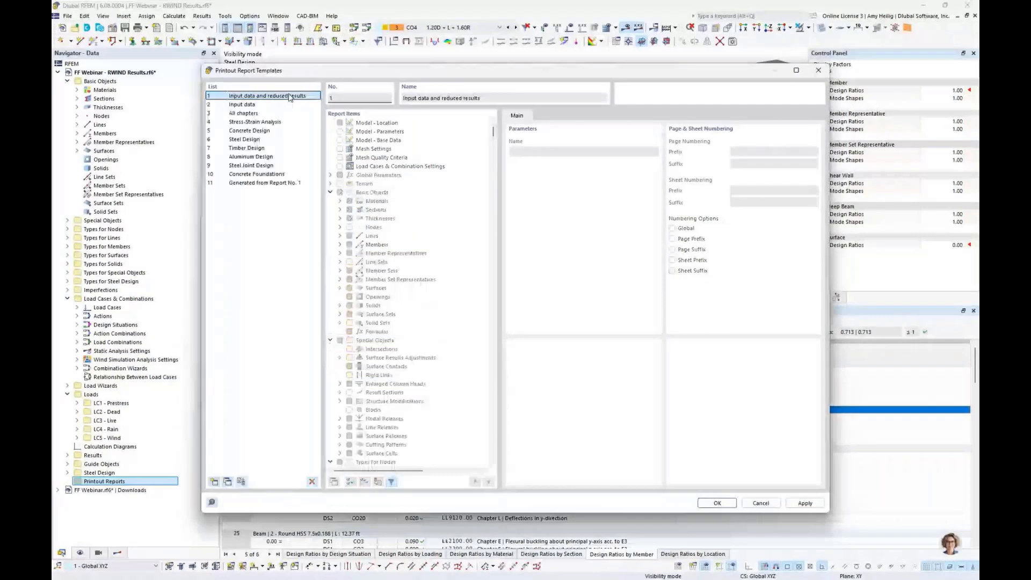
left_click(716, 504)
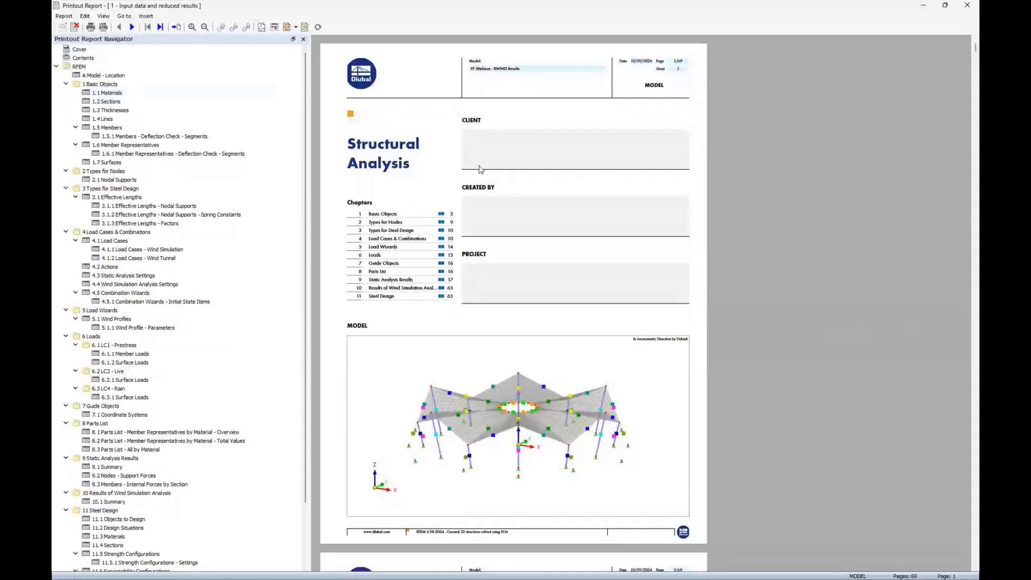
Examine the report's cover page with its chapter list and model picture, and open the cover for editing
scroll(532, 290, "up", 2, "ctrl")
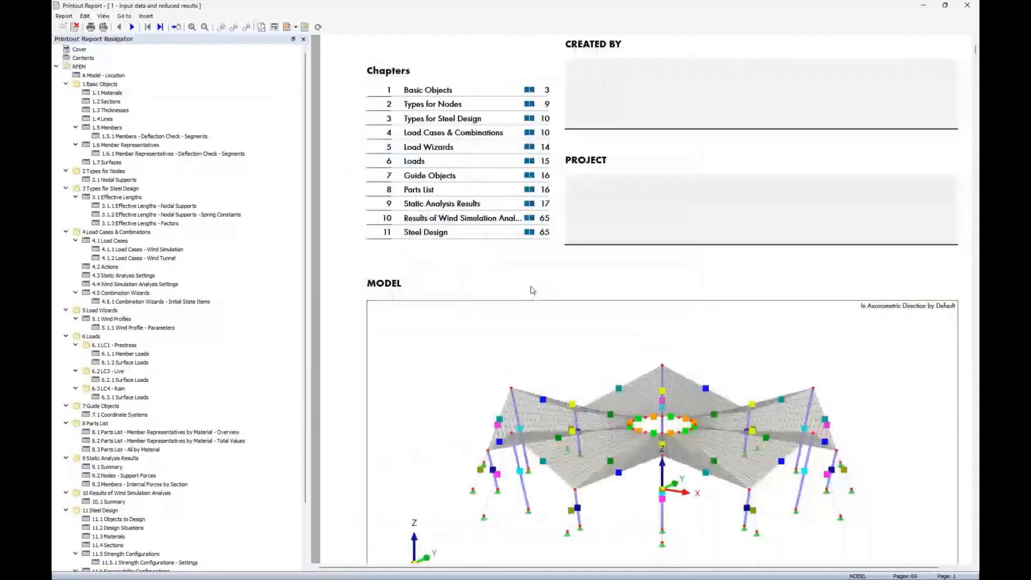
scroll(532, 290, "down", 2)
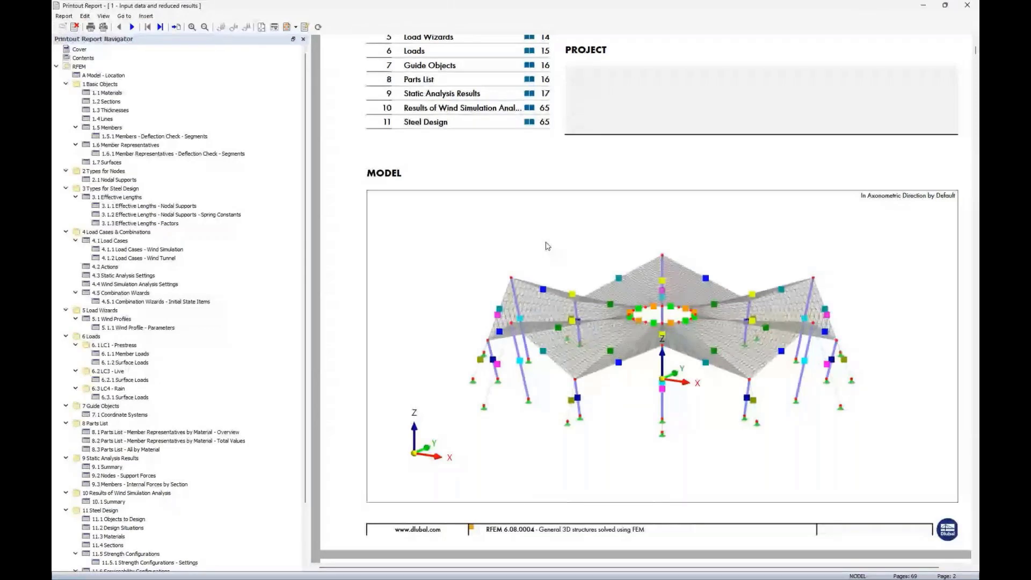
right_click(547, 246)
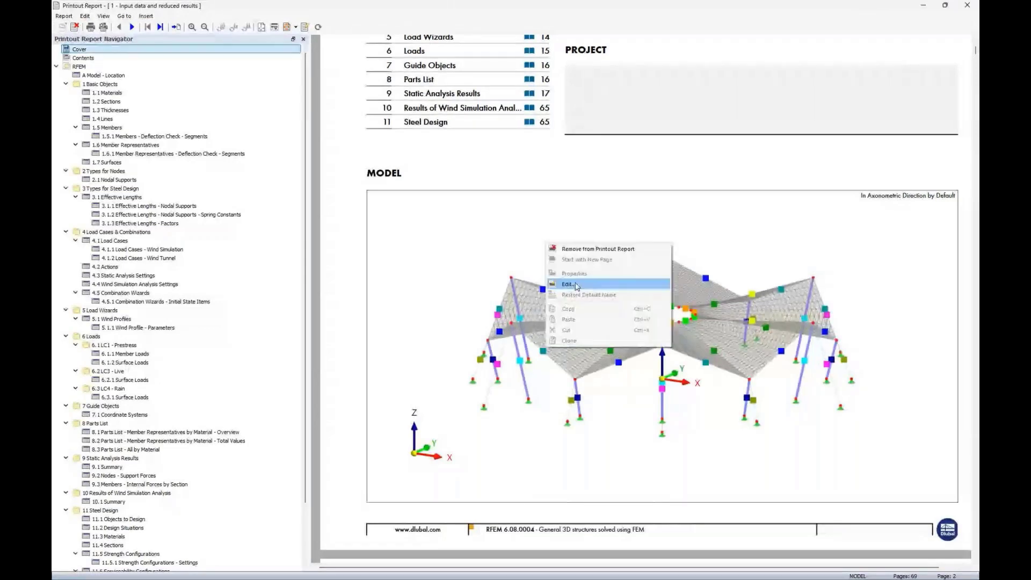
left_click(567, 284)
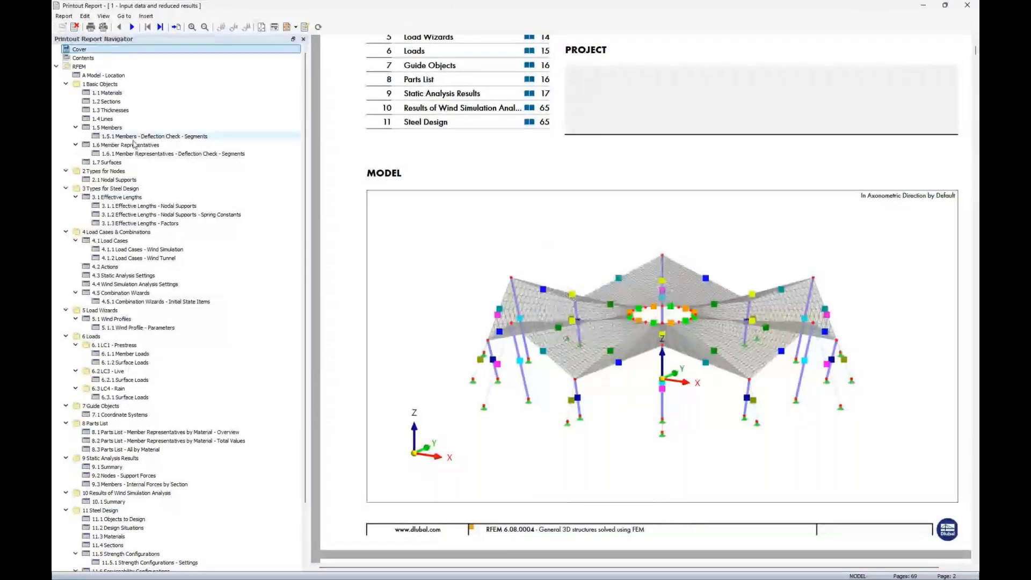
Collapse the report tree to its main chapters, expand Basic Objects, and display the Materials and Sections tables
left_click(110, 94)
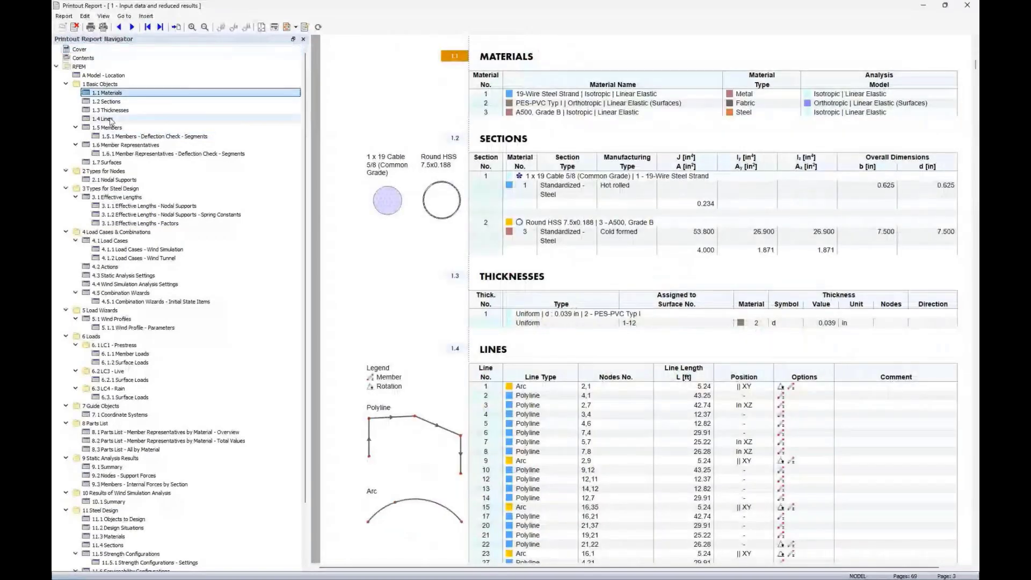
right_click(117, 93)
left_click(147, 290)
left_click(57, 66)
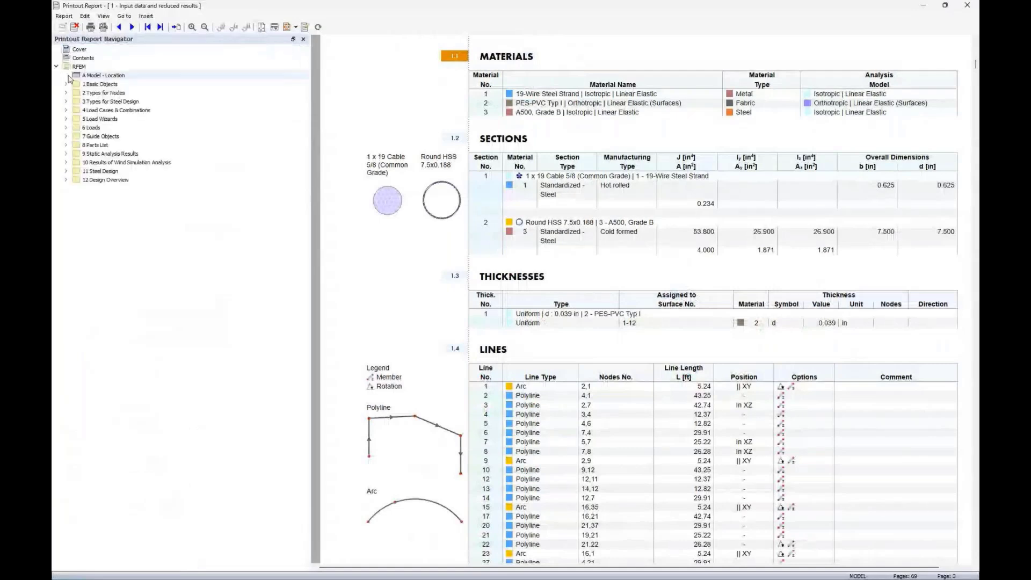
left_click(66, 84)
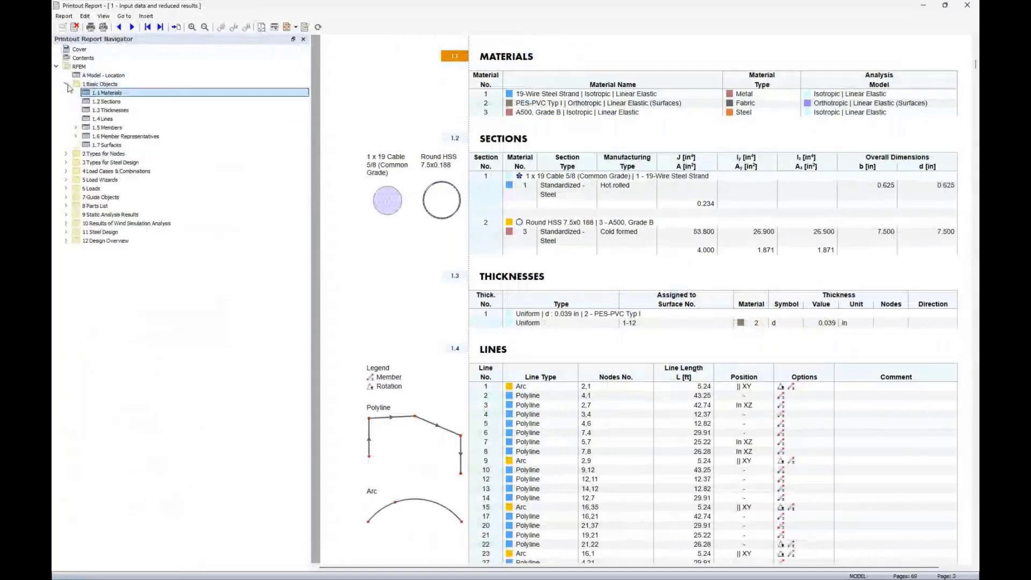
left_click(112, 101)
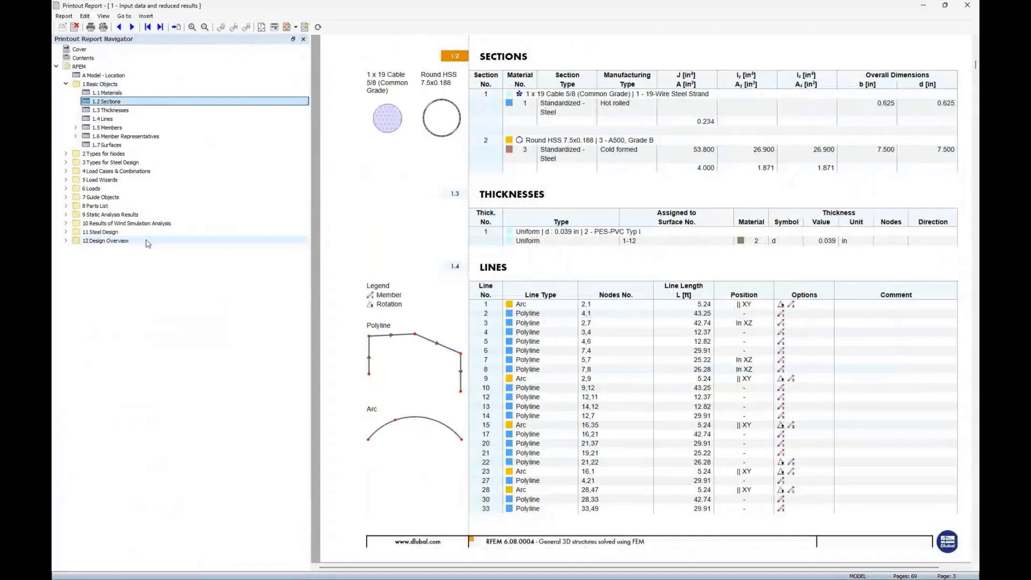
Display the Steel Design results table Design Ratios on Members by Member in the report, and close the report
left_click(66, 232)
left_click(76, 301)
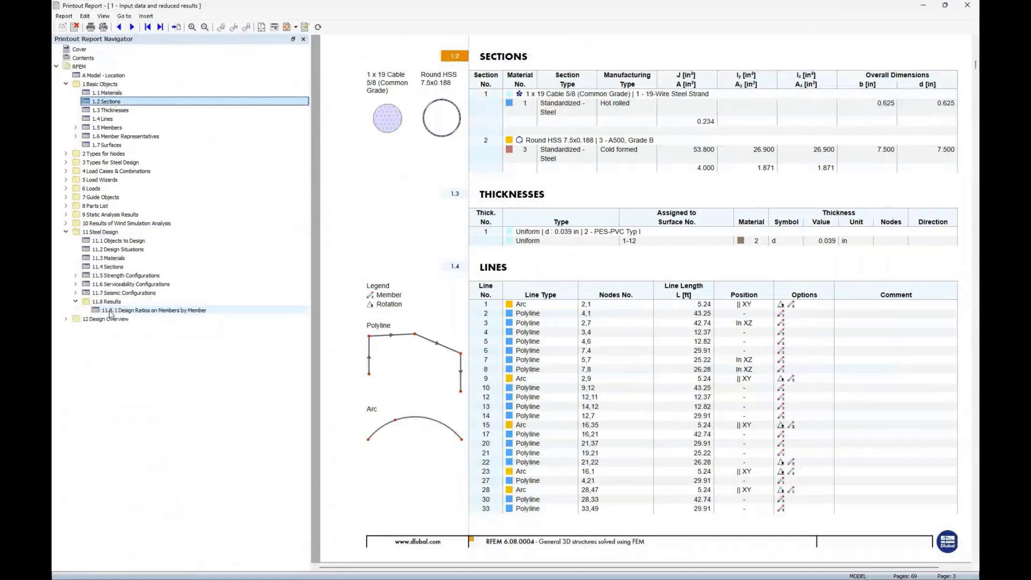
left_click(122, 309)
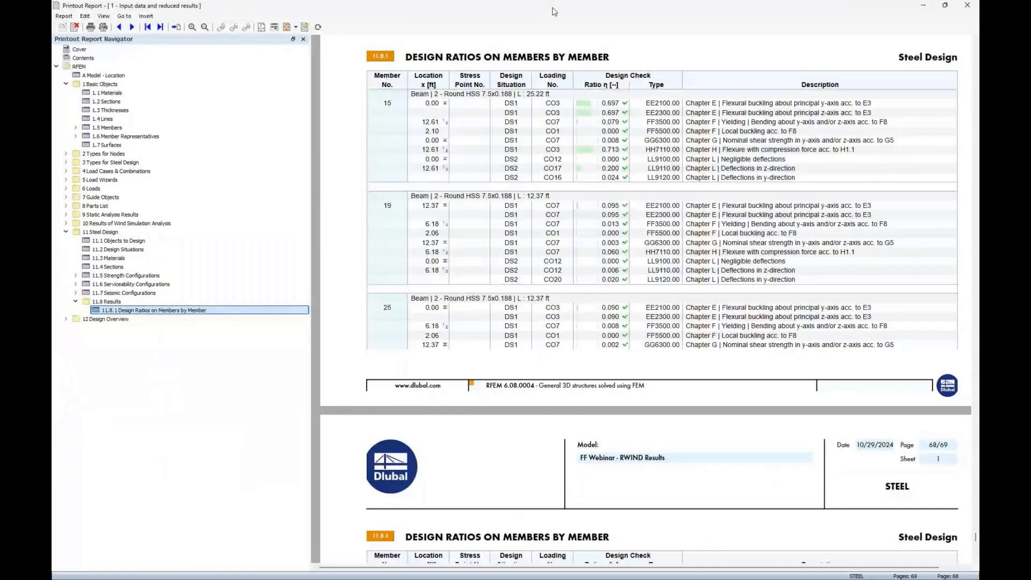
left_click_drag(554, 11, 598, 33)
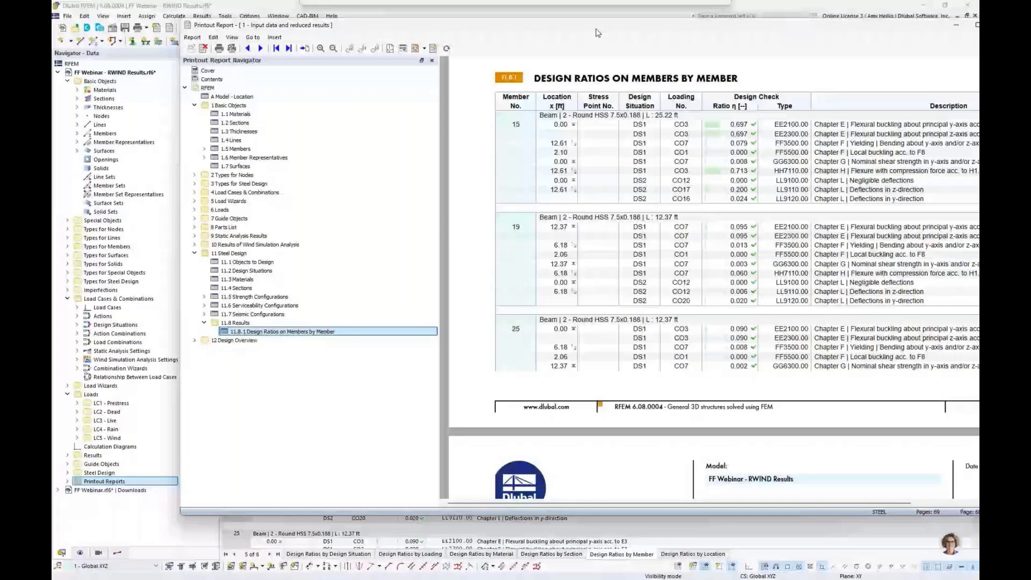
key("alt+F4")
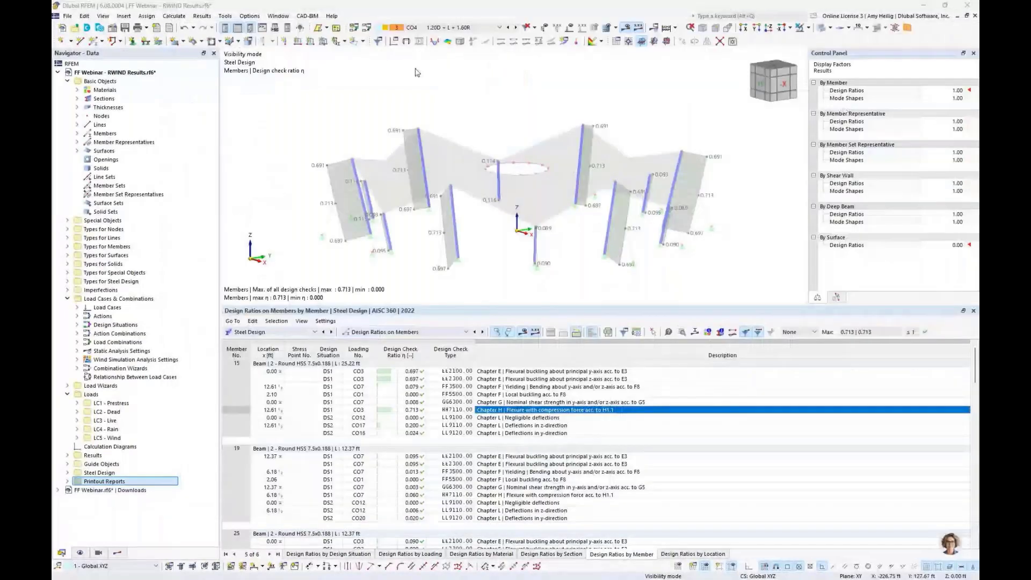
Shrink the results table, change the displayed results to Static Analysis, and cancel visibility mode to show all objects
middle_click_drag(417, 73, 458, 138, "ctrl")
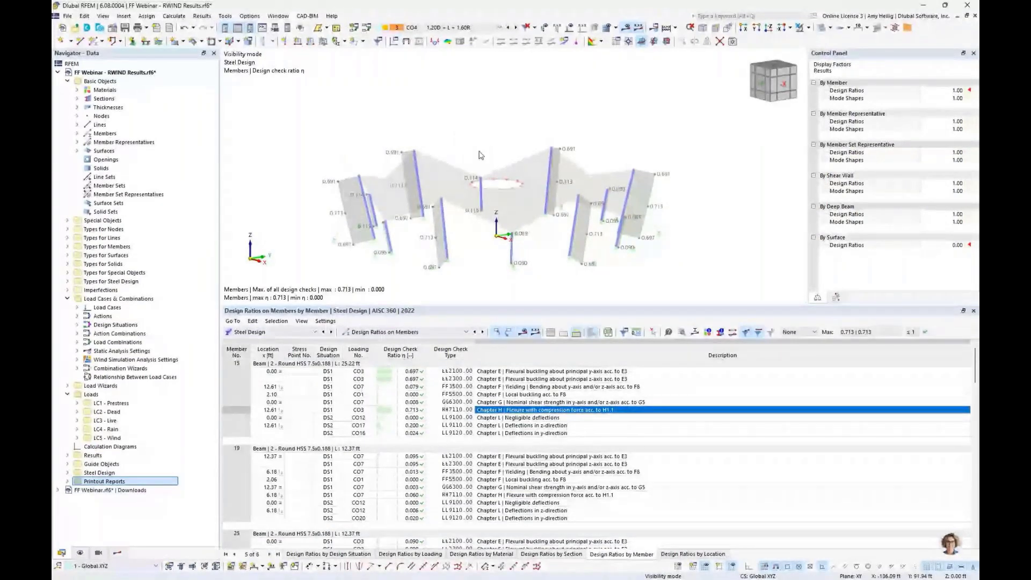
middle_click_drag(480, 155, 489, 145)
left_click(117, 553)
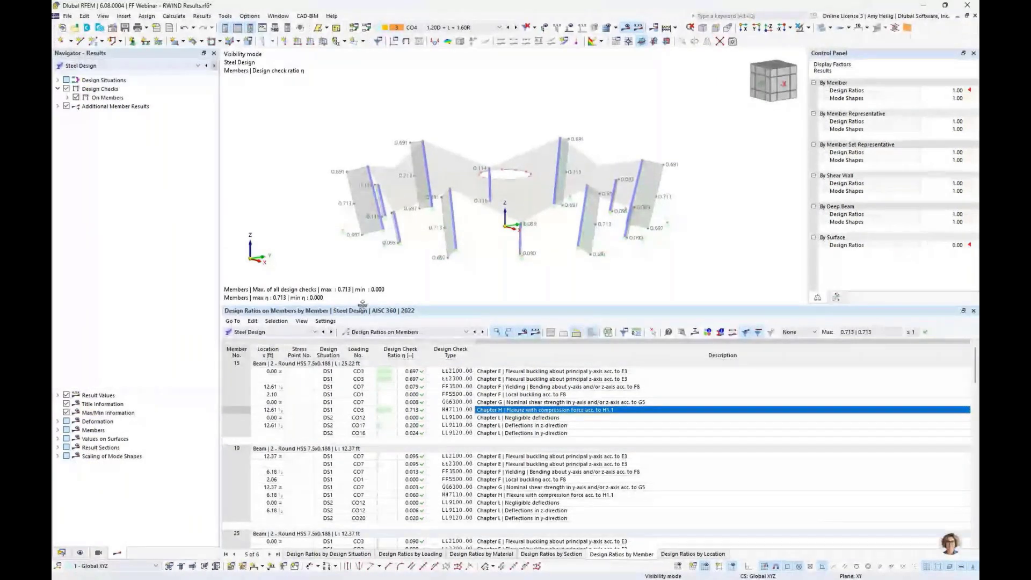
left_click_drag(362, 304, 360, 342)
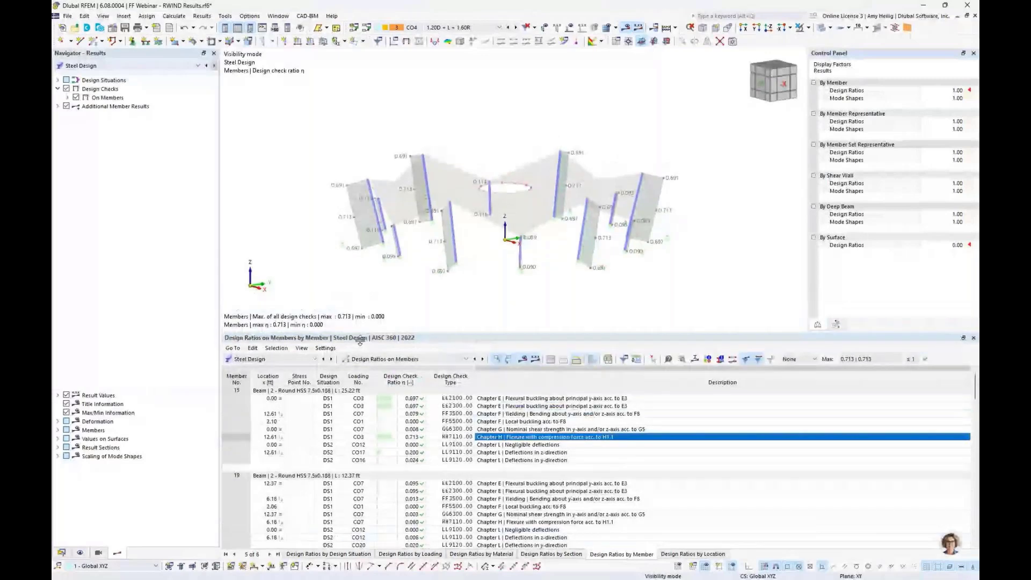
left_click(110, 66)
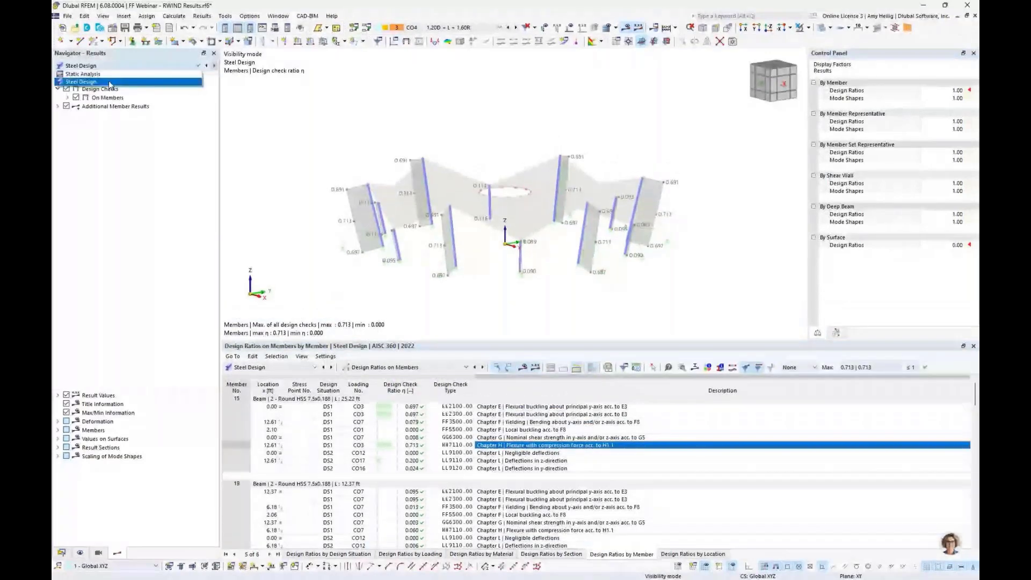
left_click(123, 74)
left_click(800, 28)
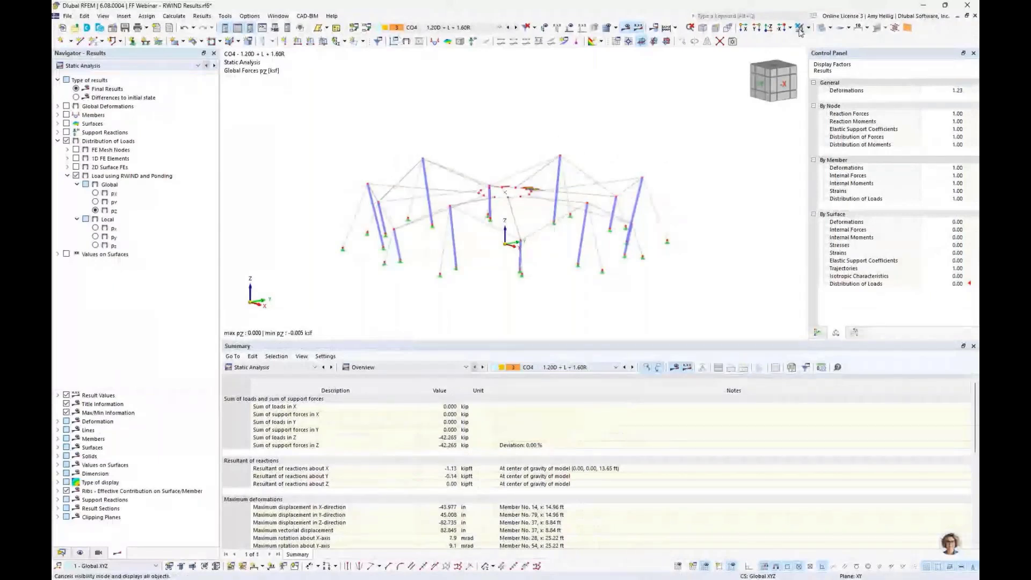
Display the CO4 global deformations |u| on the model with transparent mode turned off
left_click(58, 106)
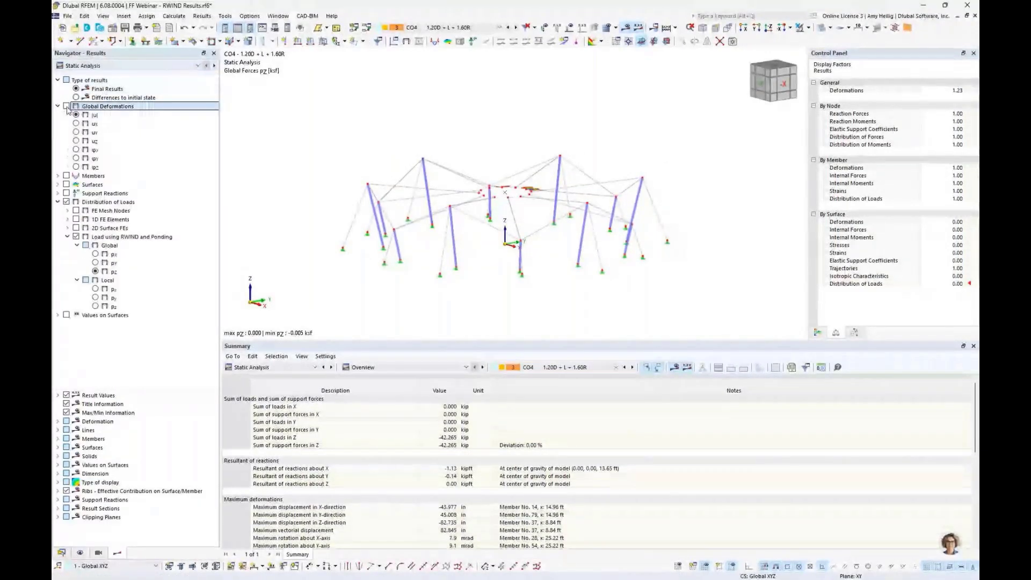
left_click(66, 106)
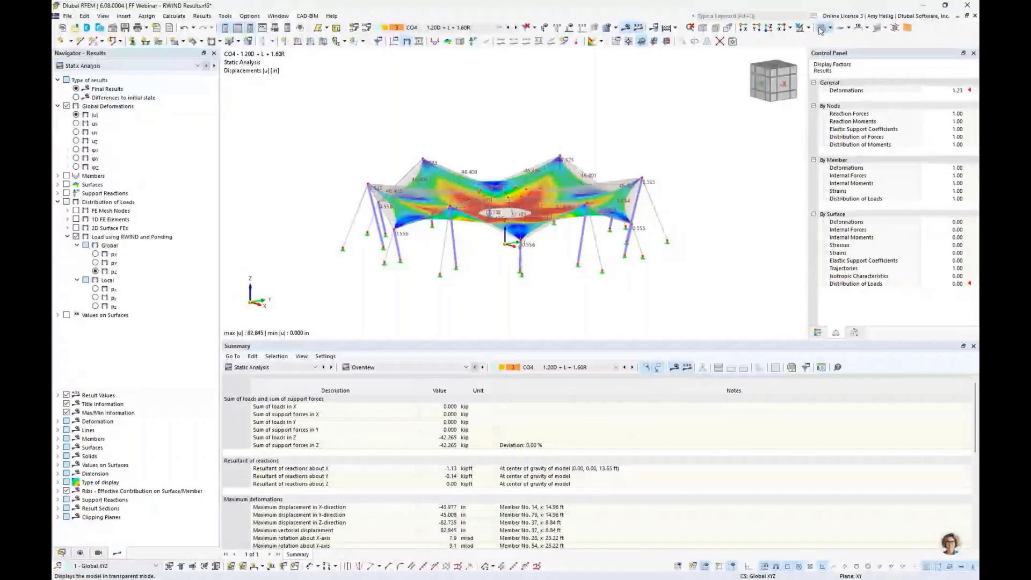
left_click(820, 28)
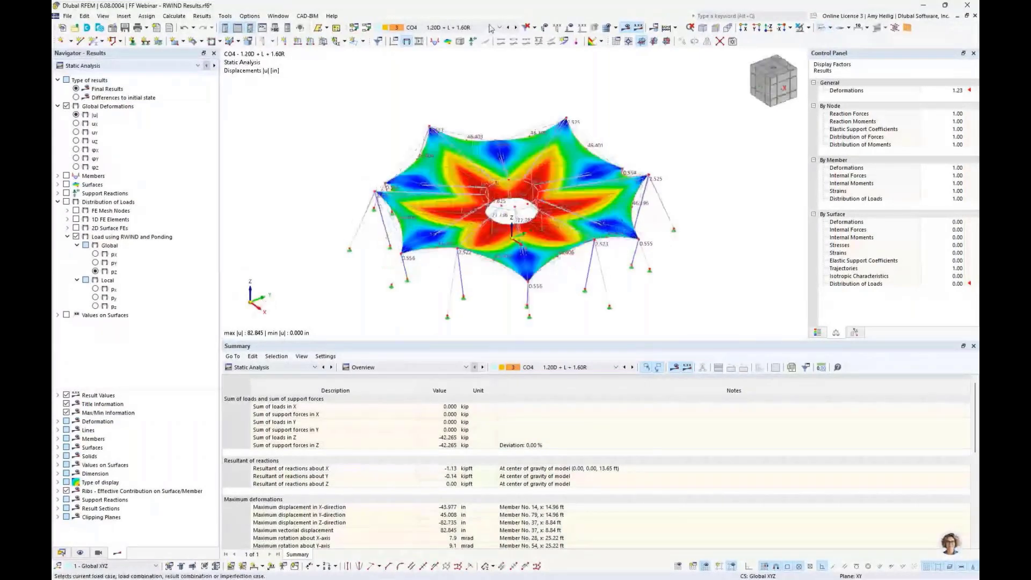
left_click(491, 29)
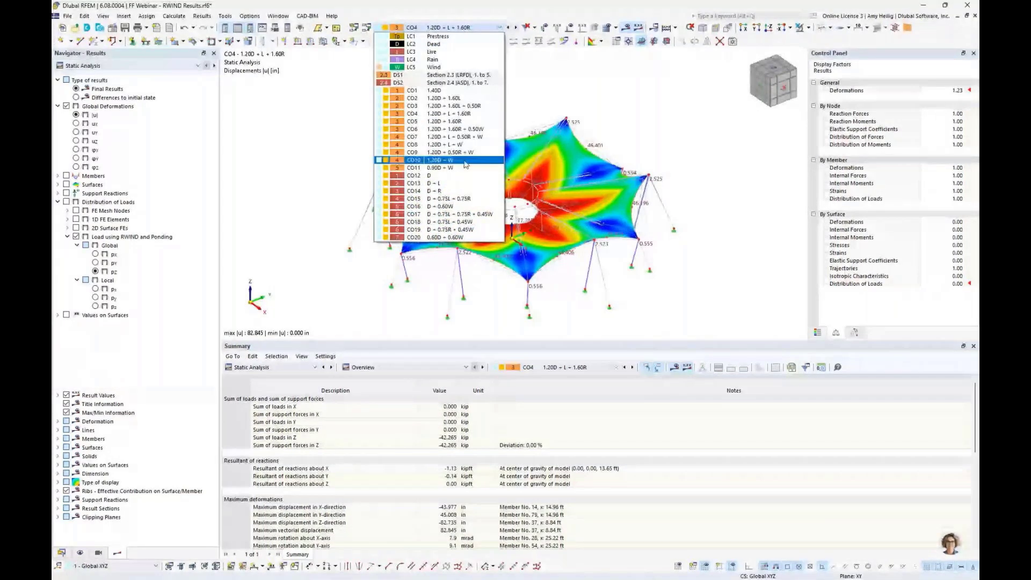
left_click(486, 282)
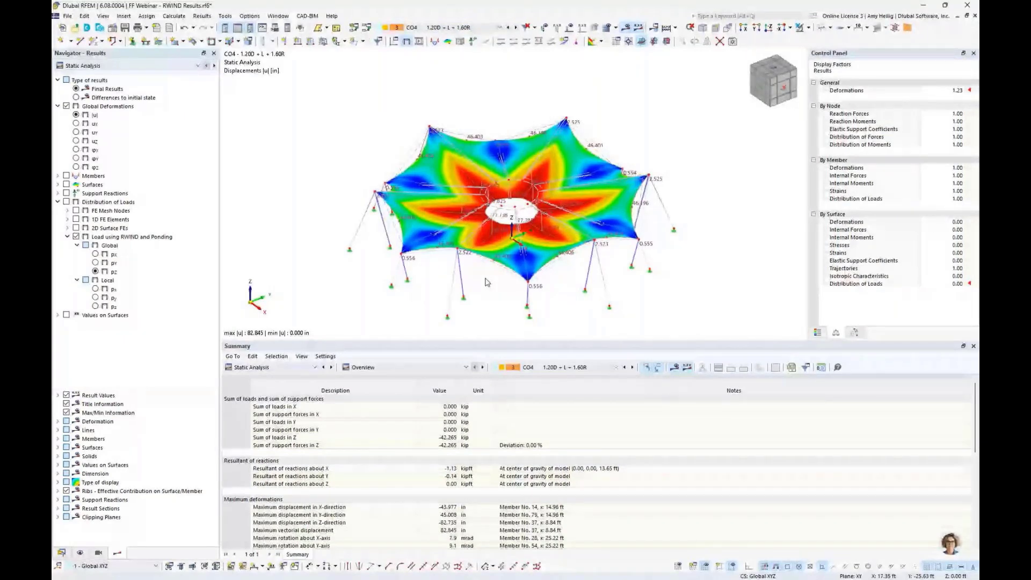
Start printing the current graphic to the printout report and set the picture to full page height
left_click(146, 27)
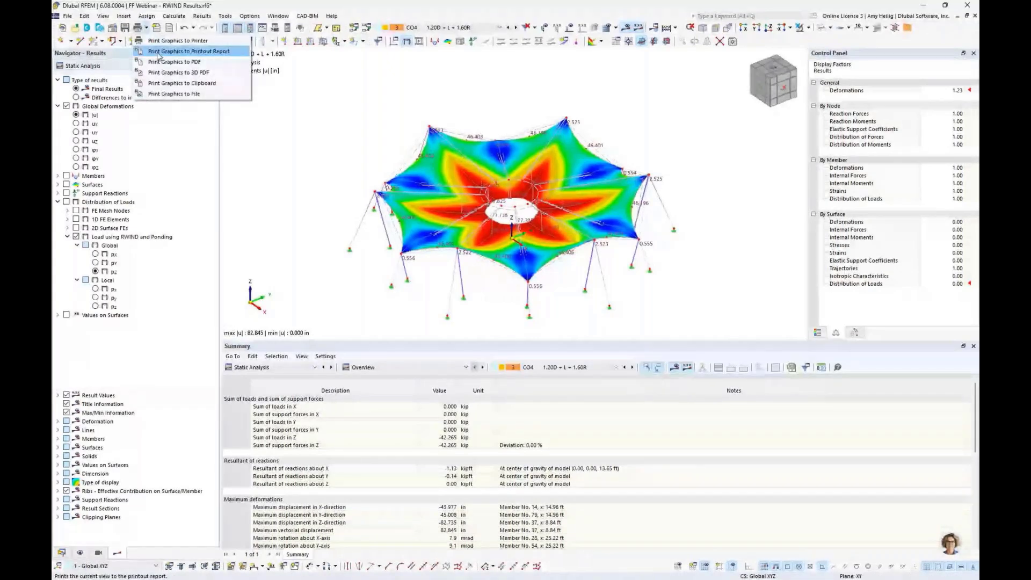
left_click(158, 52)
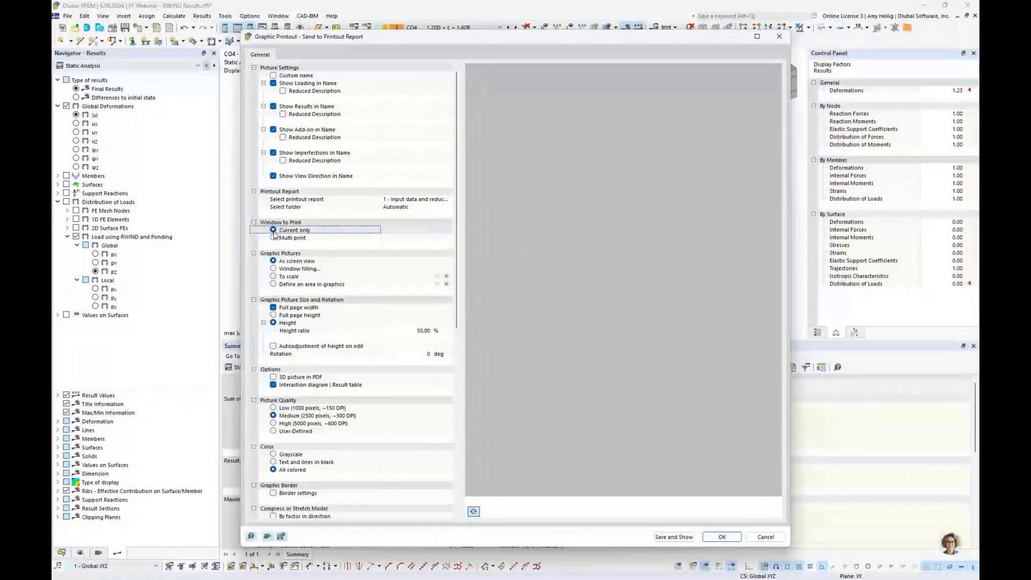
left_click(428, 316)
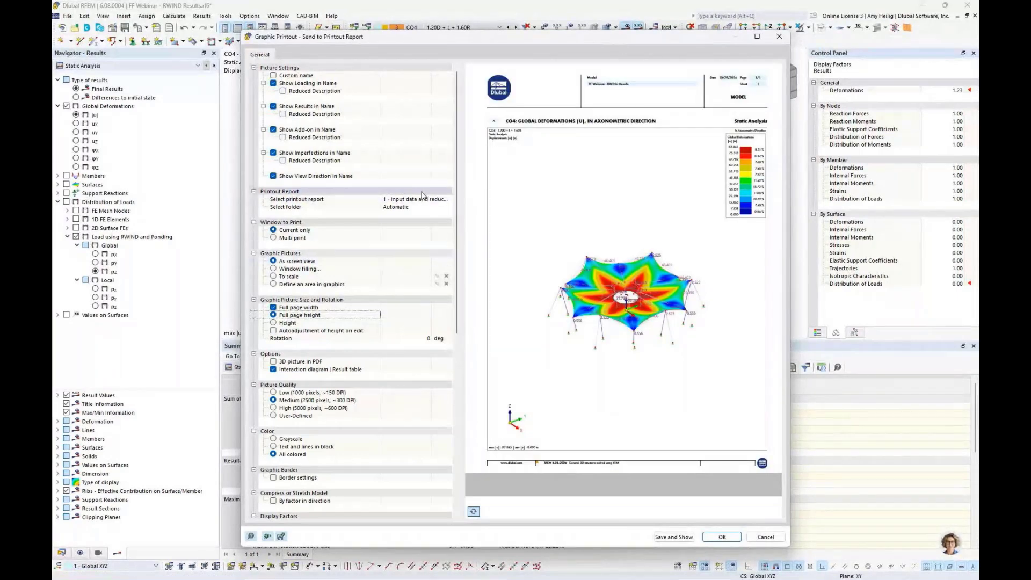
Change the graphic printout to multi print with a picture height ratio of 50%
left_click(276, 240)
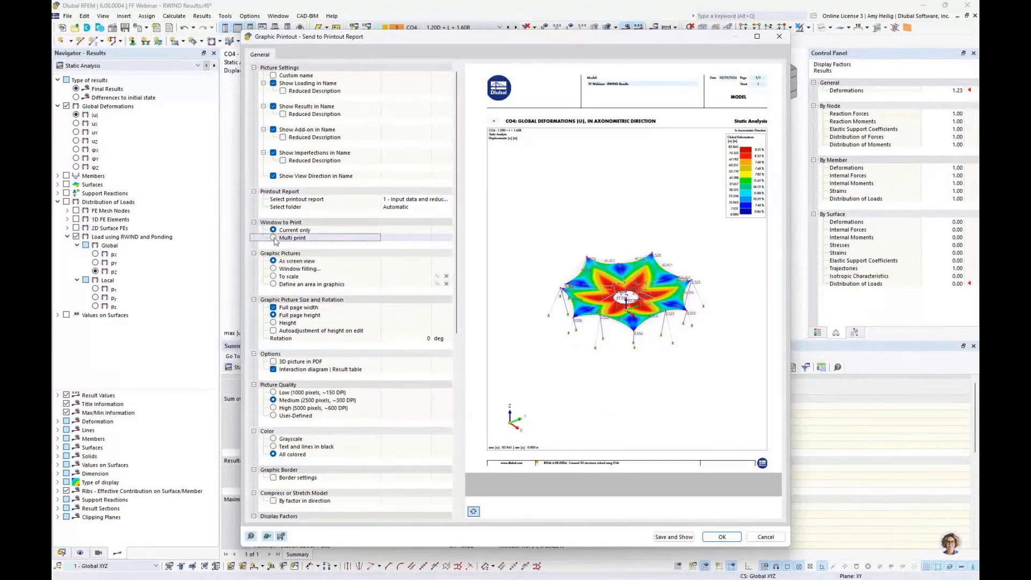
left_click(274, 238)
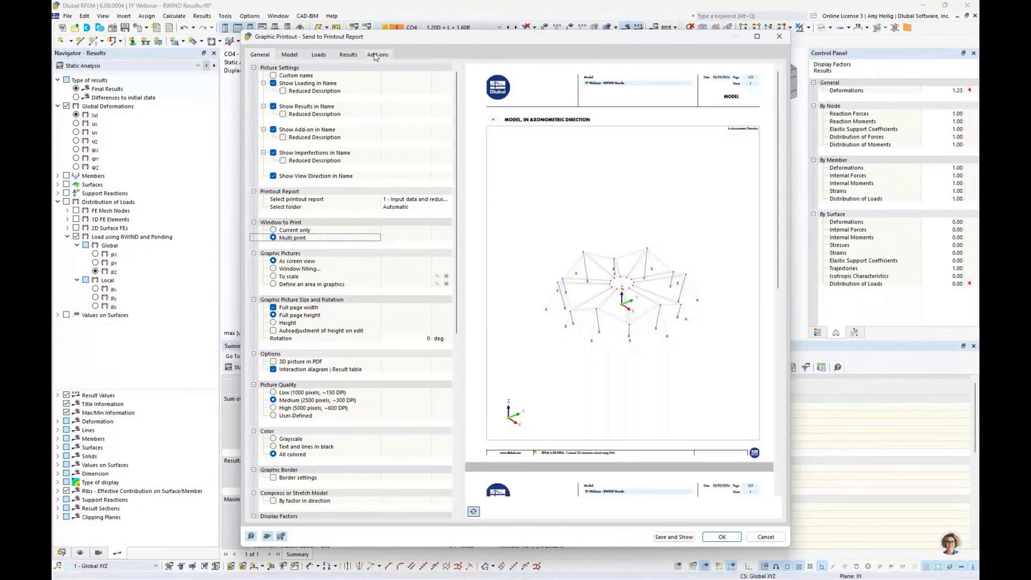
left_click(274, 323)
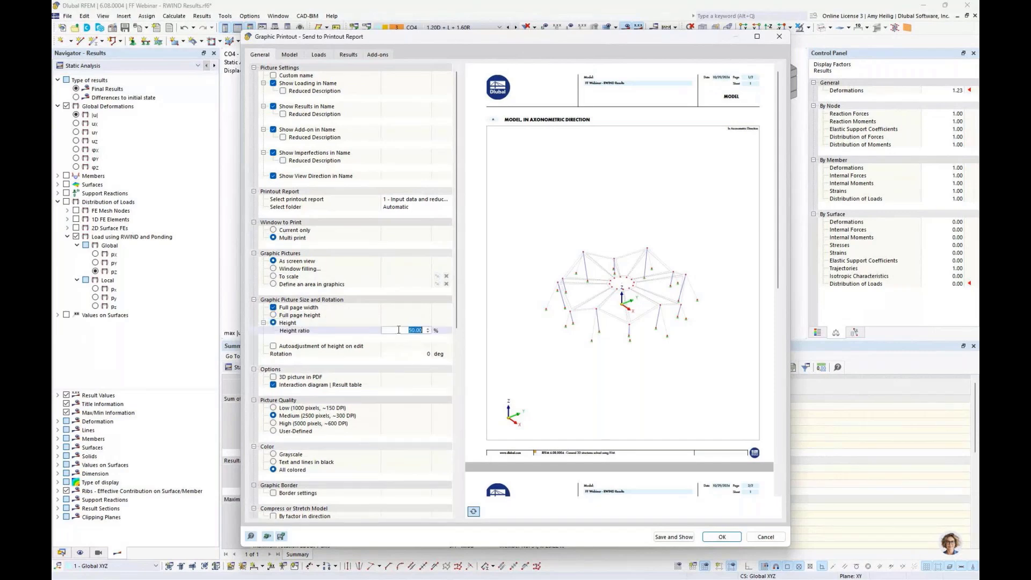
type("50")
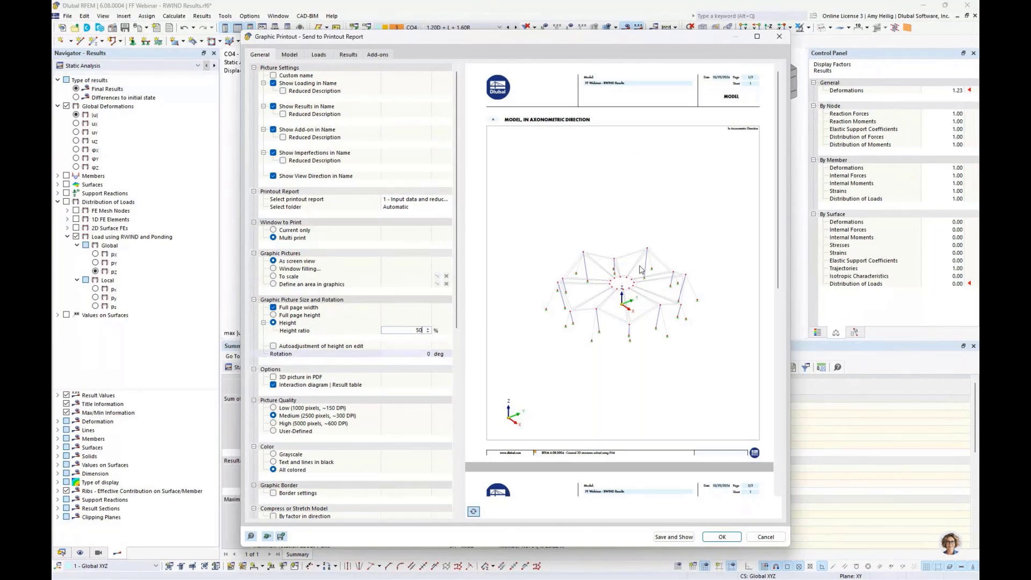
key("Tab")
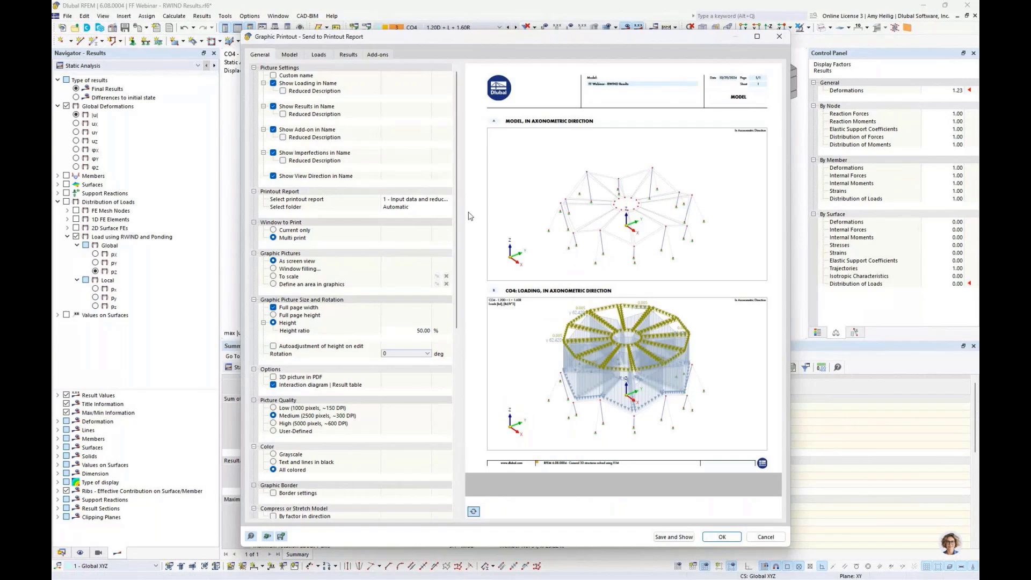
Exclude the model views and the load case and combination pictures of the loads from the multi print
left_click(290, 55)
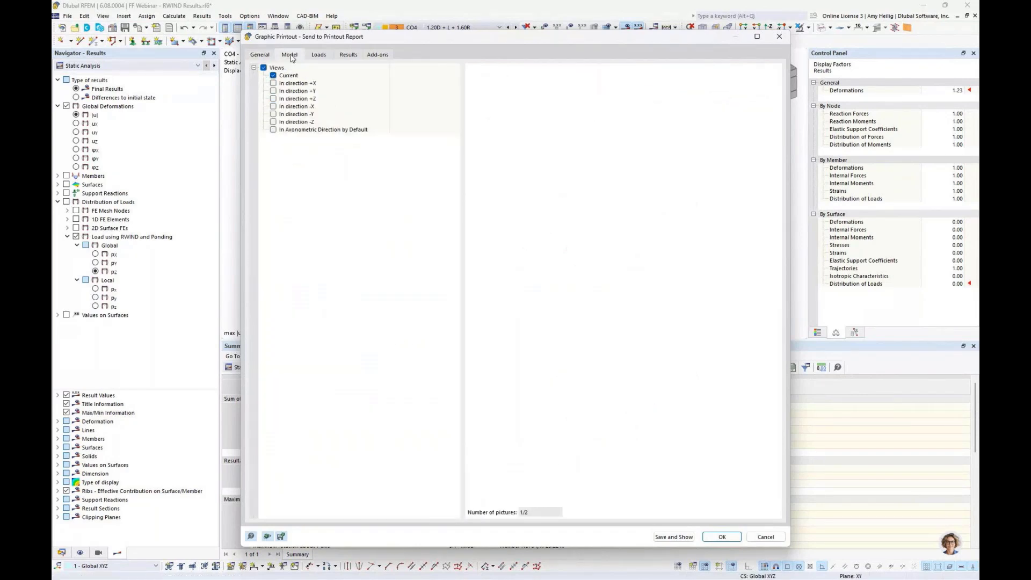
left_click(264, 68)
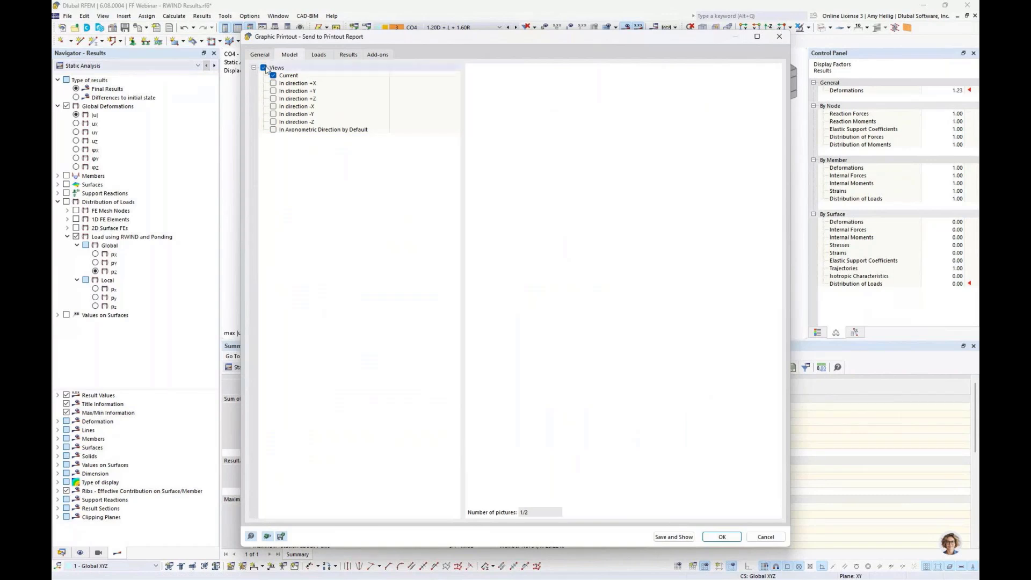
left_click(316, 56)
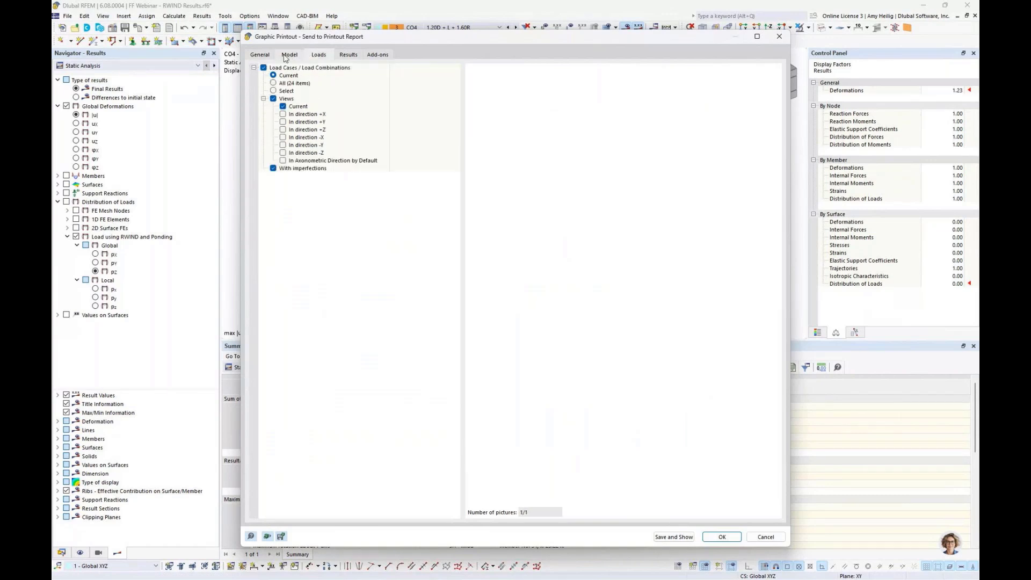
left_click(263, 68)
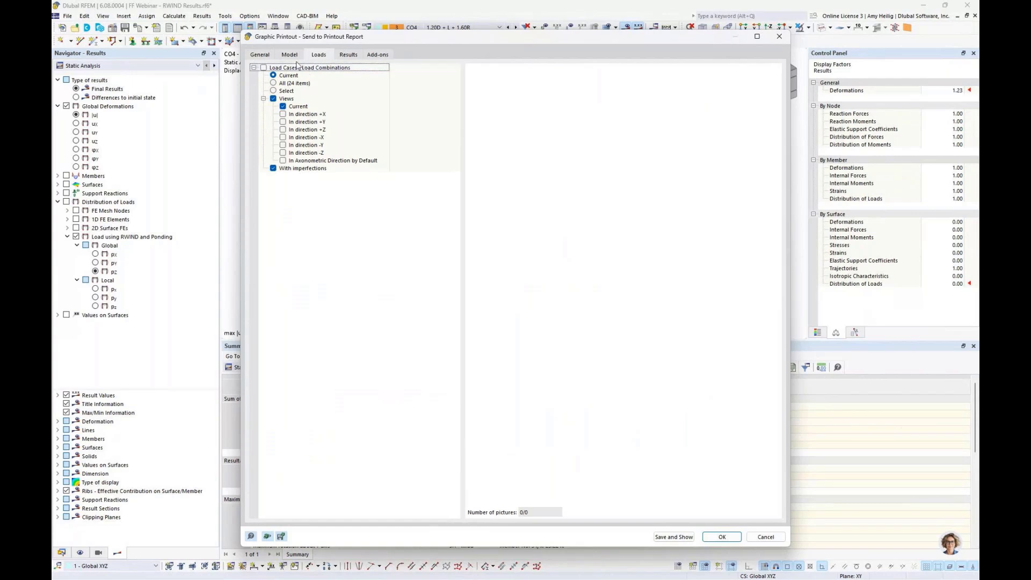
Include the results pictures in the multi print and choose the global deformations |u| as the result
left_click(348, 56)
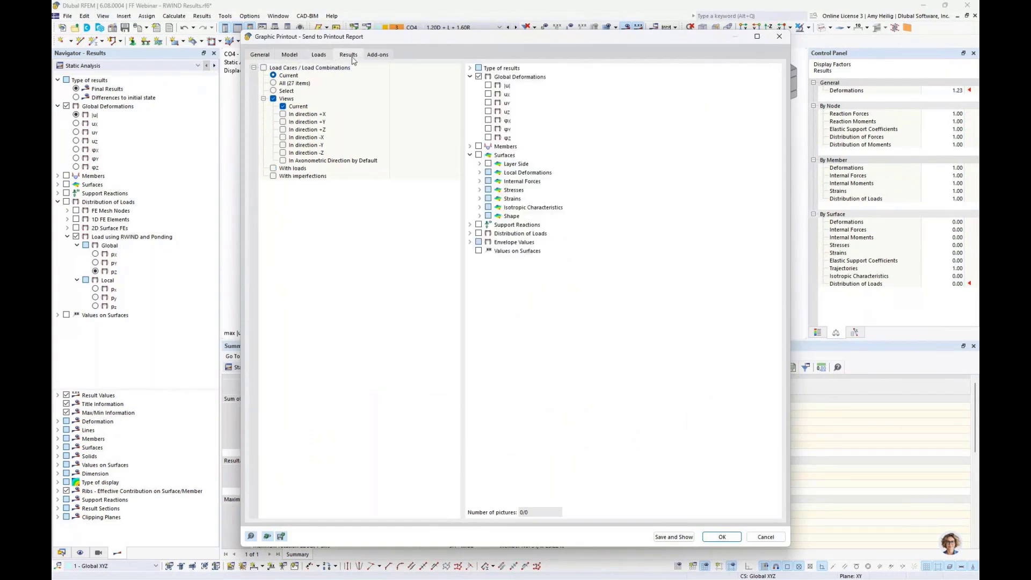
left_click(264, 68)
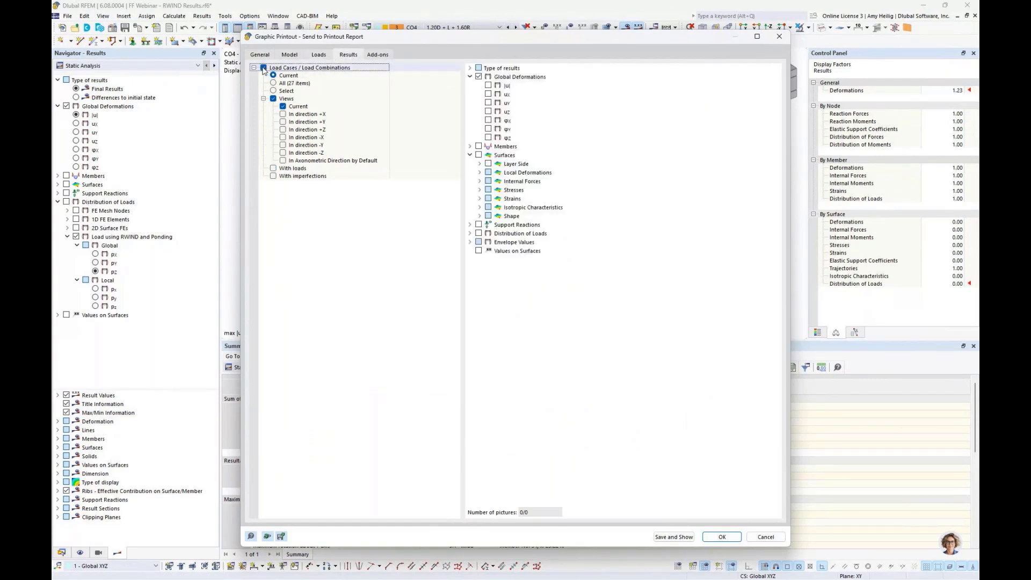
left_click(488, 86)
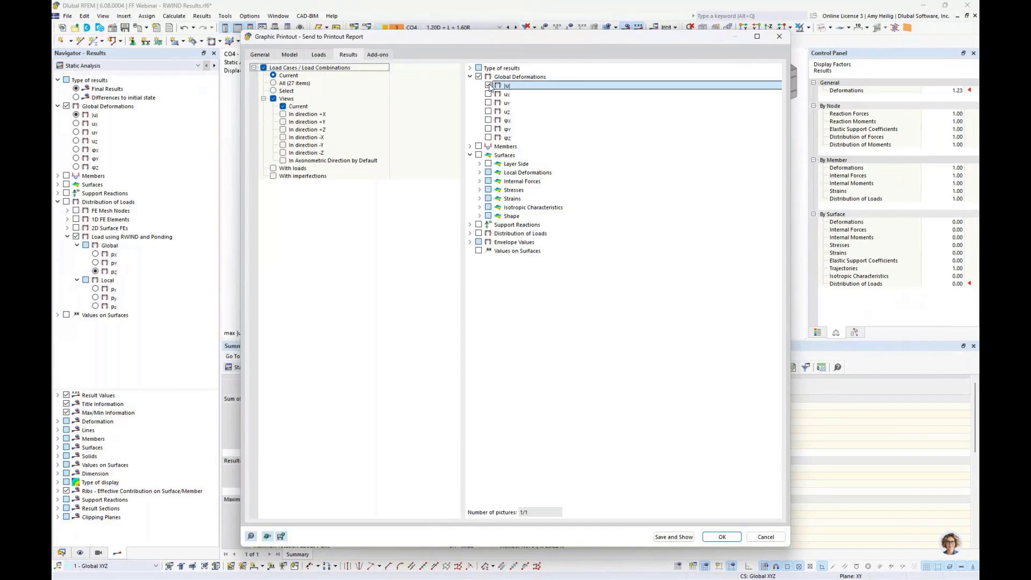
Restrict the results pictures to selected loadings, replacing load cases LC1-5 with load combinations CO1 to CO11
left_click(274, 91)
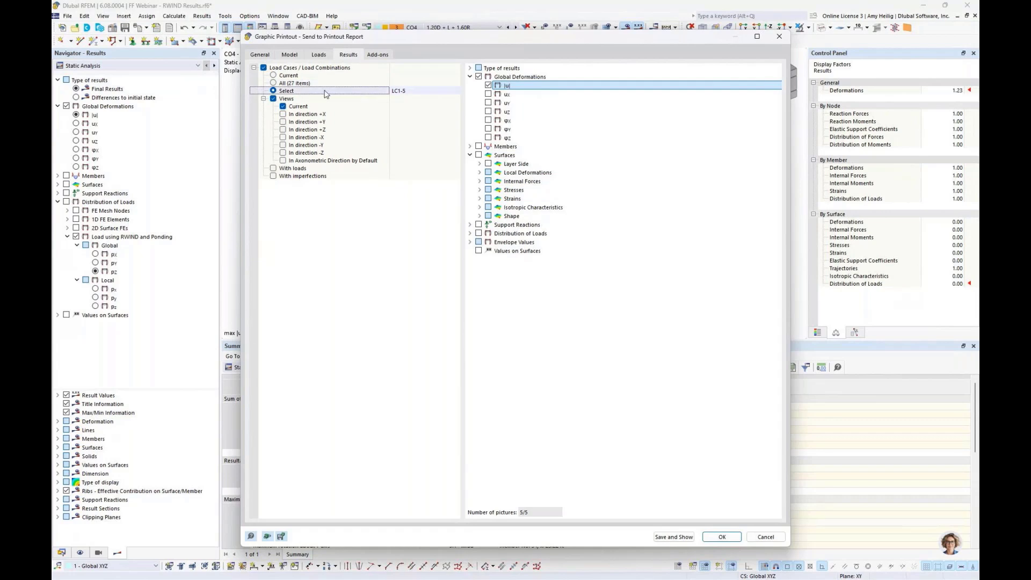
left_click(401, 92)
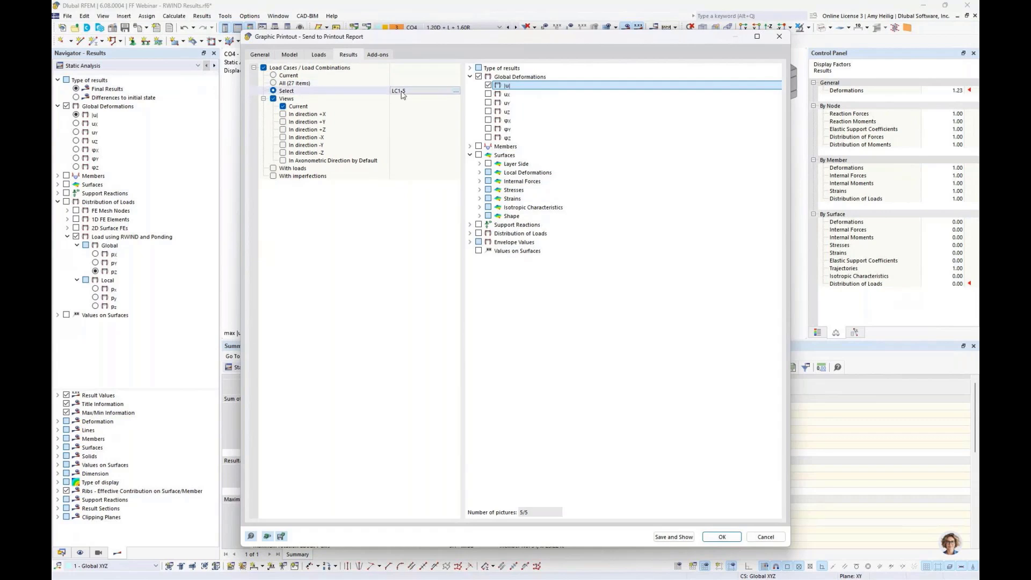
left_click(456, 92)
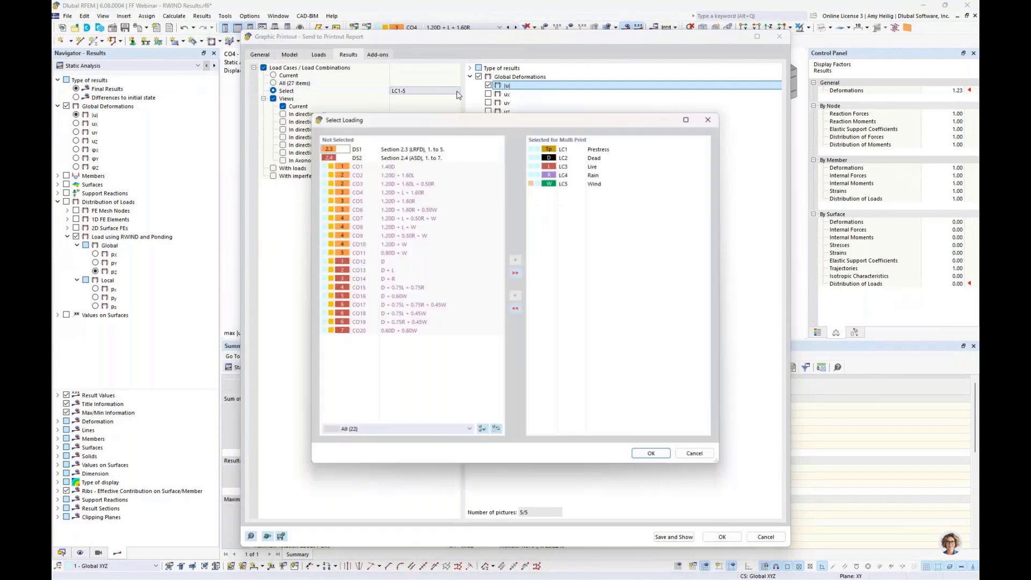
left_click(515, 309)
left_click(397, 209)
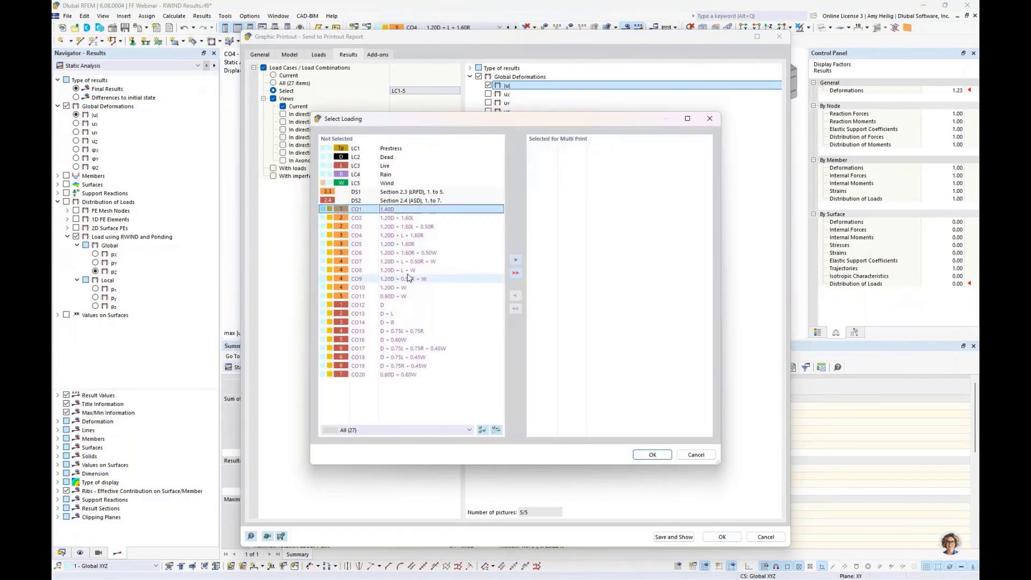
left_click(408, 301, "shift")
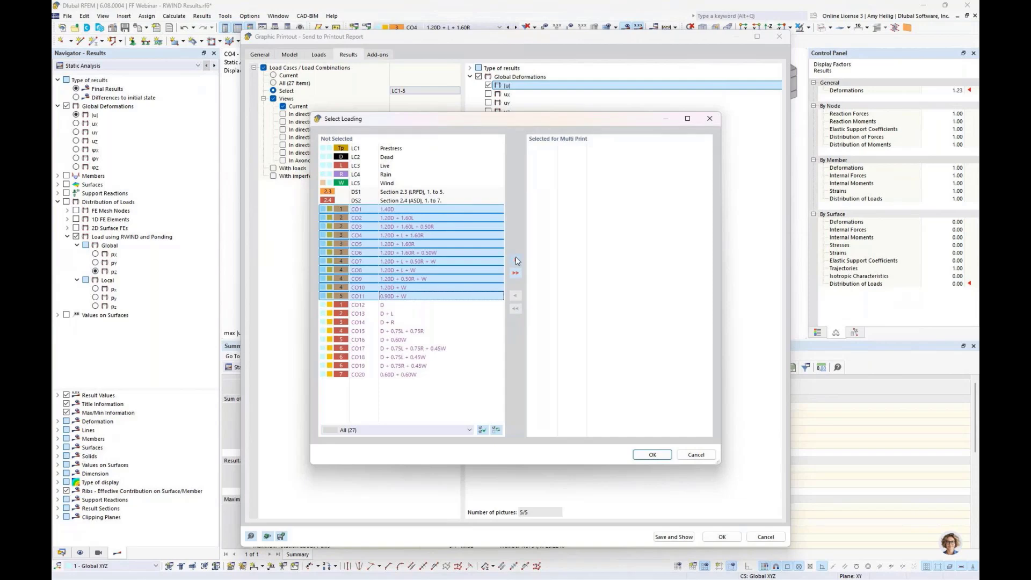
left_click(516, 259)
left_click(589, 292)
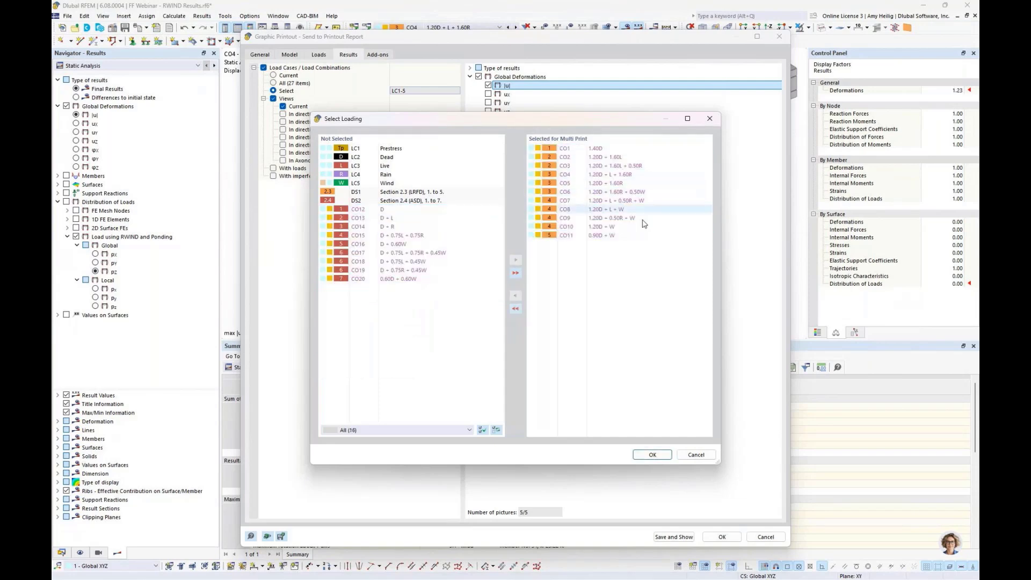
left_click(652, 454)
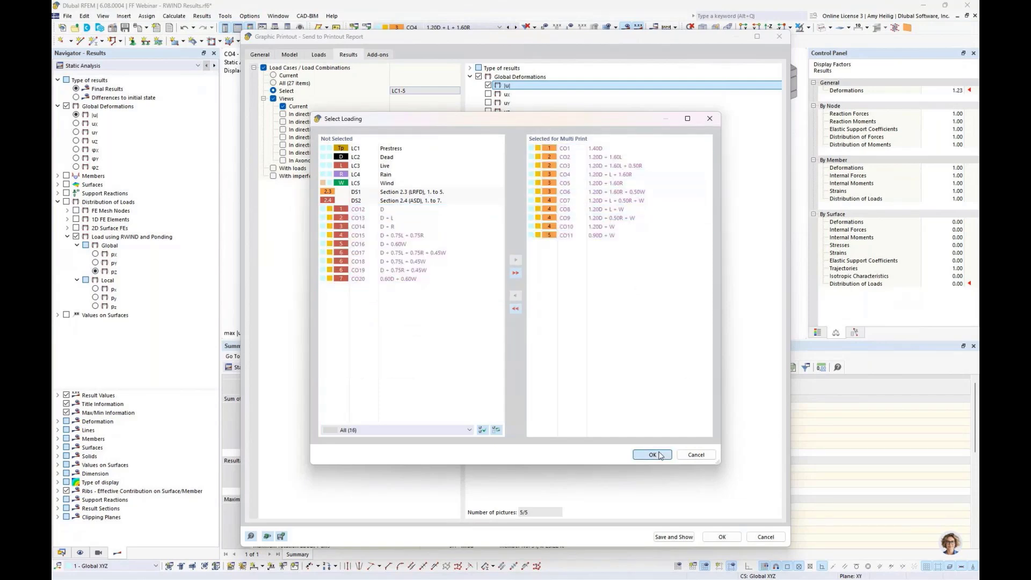
Exclude the design add-ons from the multi print, then save the graphics to the printout report and show it
left_click(378, 55)
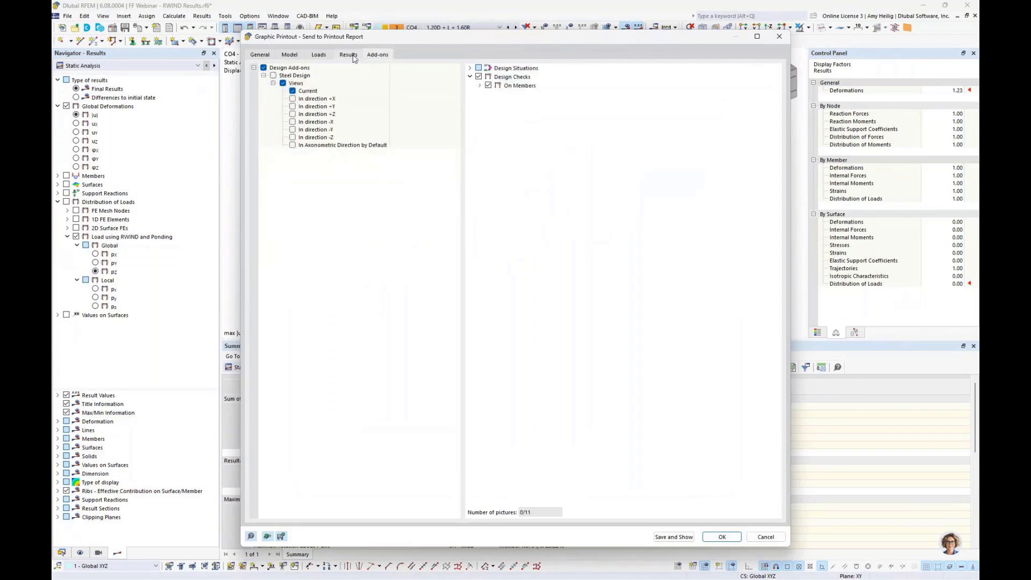
left_click(264, 68)
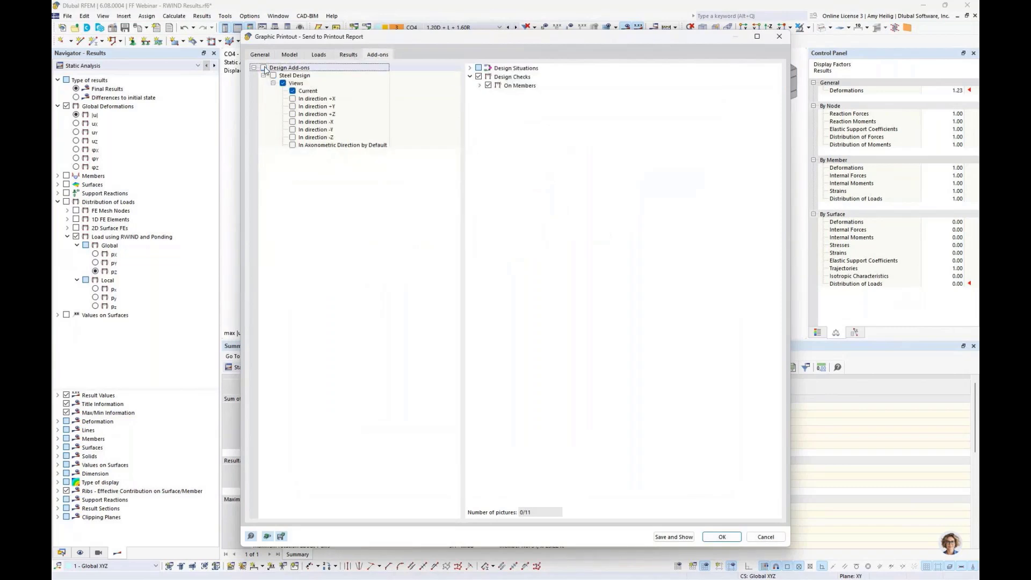
left_click(671, 537)
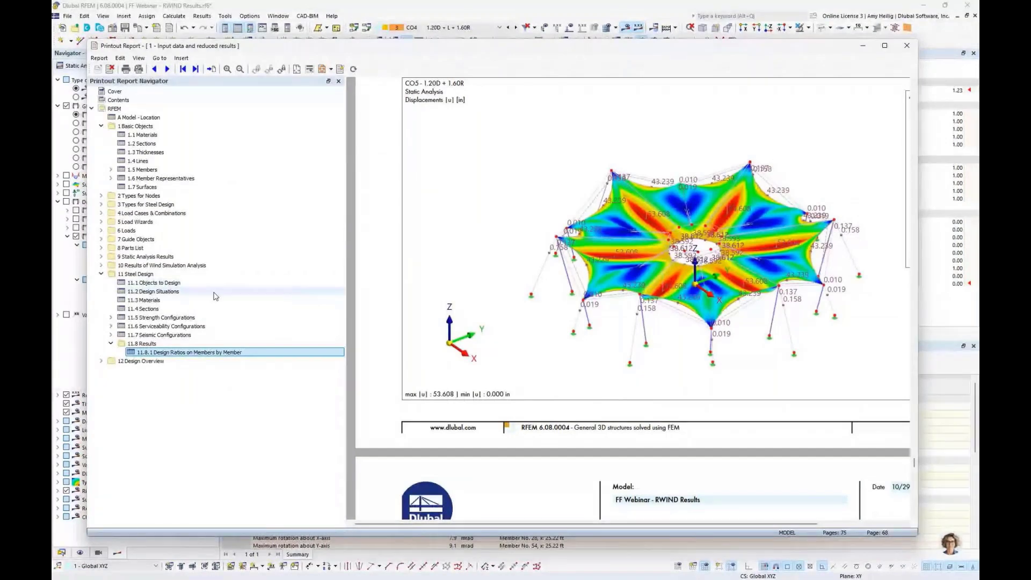
Review the global deformation graphics from CO1 onward in the report's Static Analysis Results chapter
double_click(173, 257)
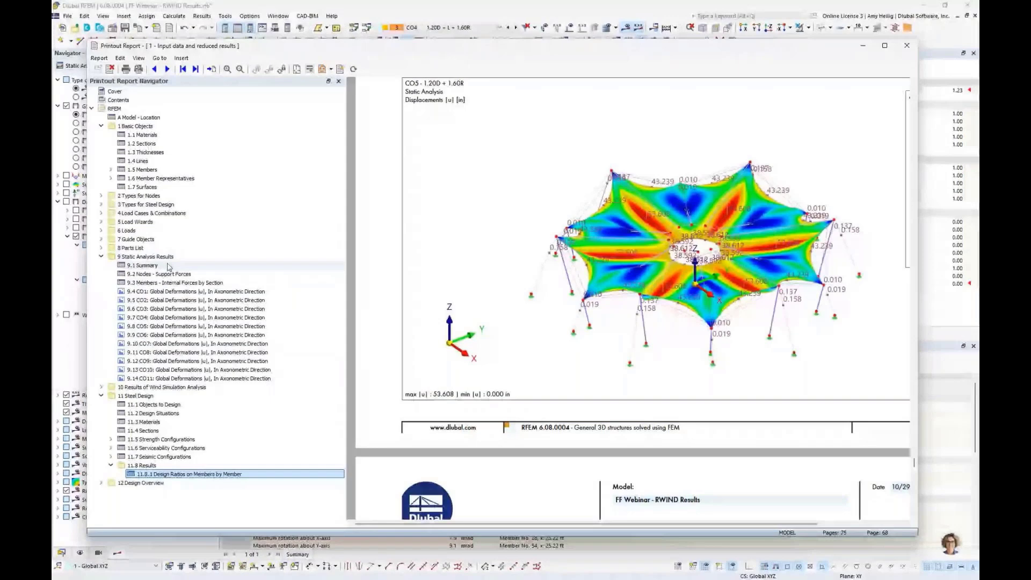
left_click(169, 291)
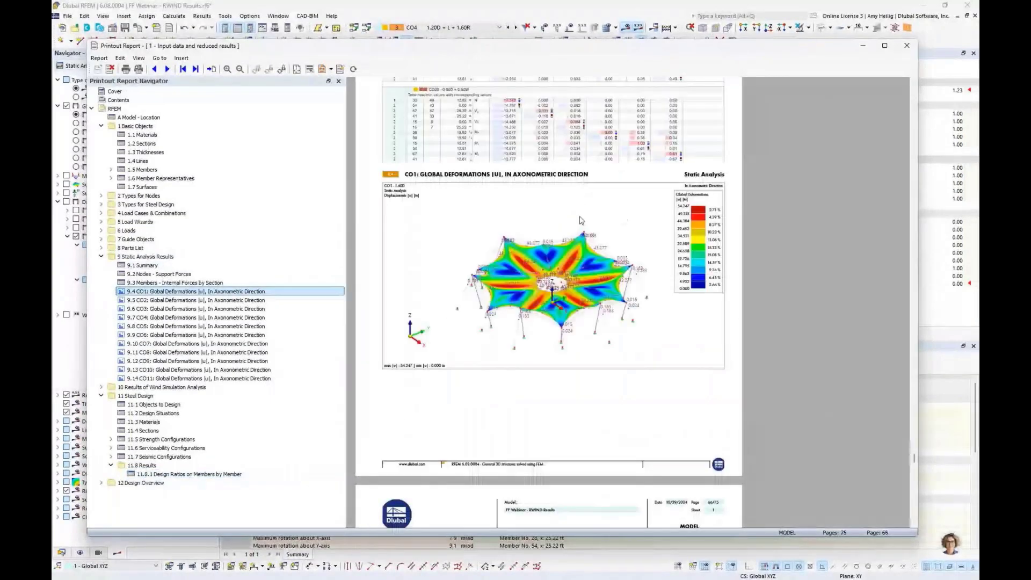
scroll(520, 219, "down", 1)
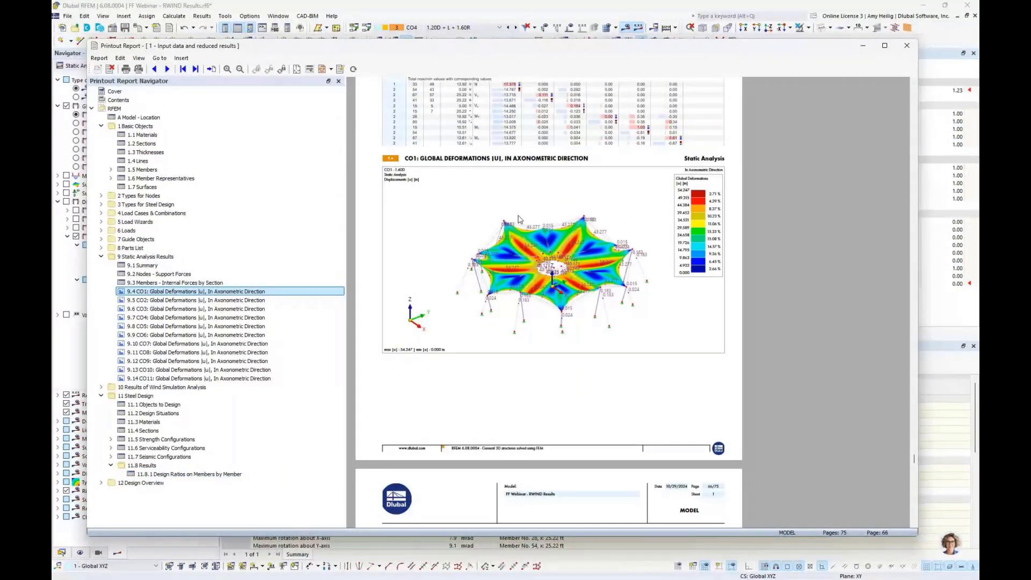
scroll(520, 219, "down", 5)
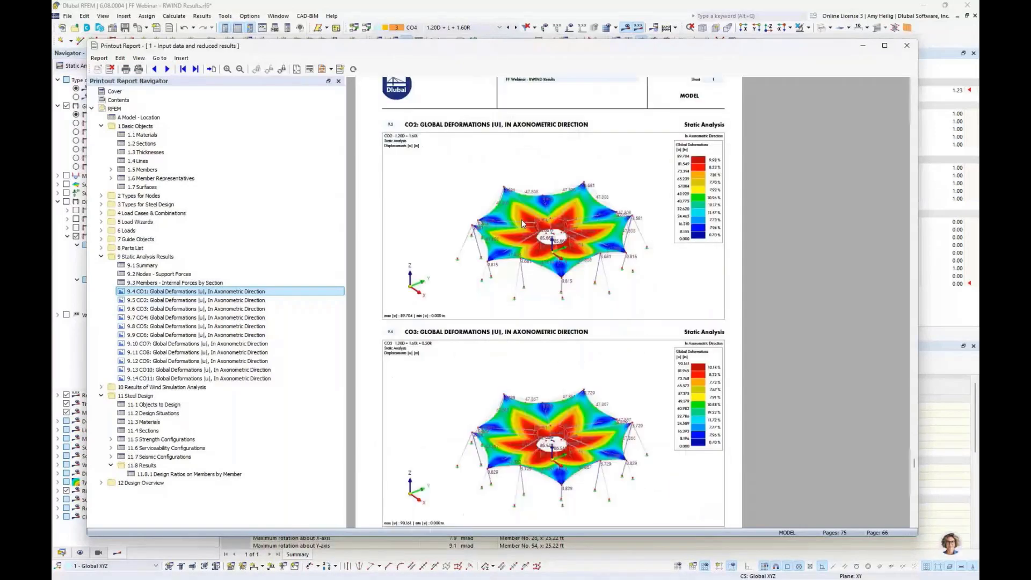
scroll(520, 219, "down", 10)
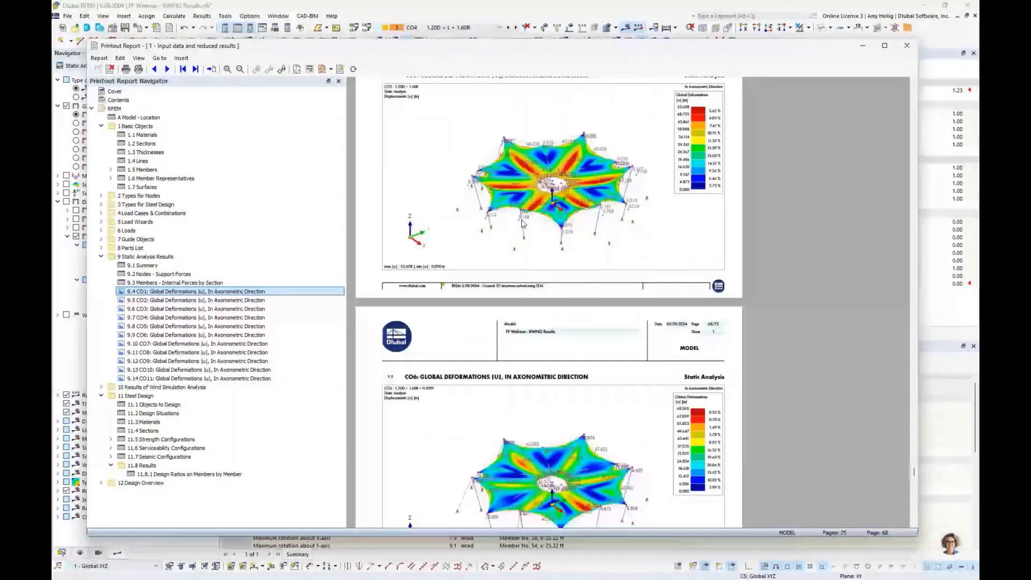
scroll(523, 223, "down", 5)
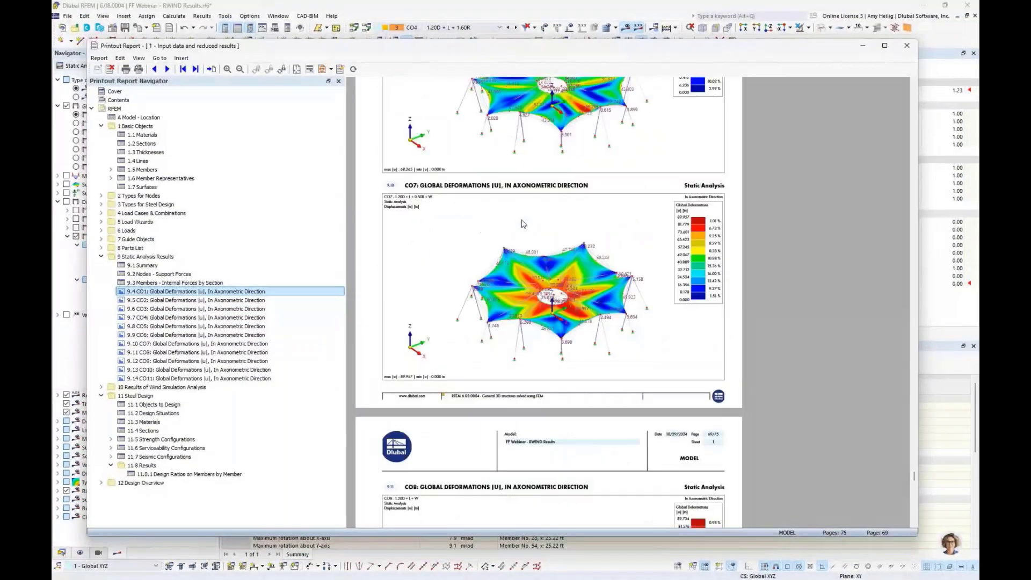
scroll(524, 223, "down", 2)
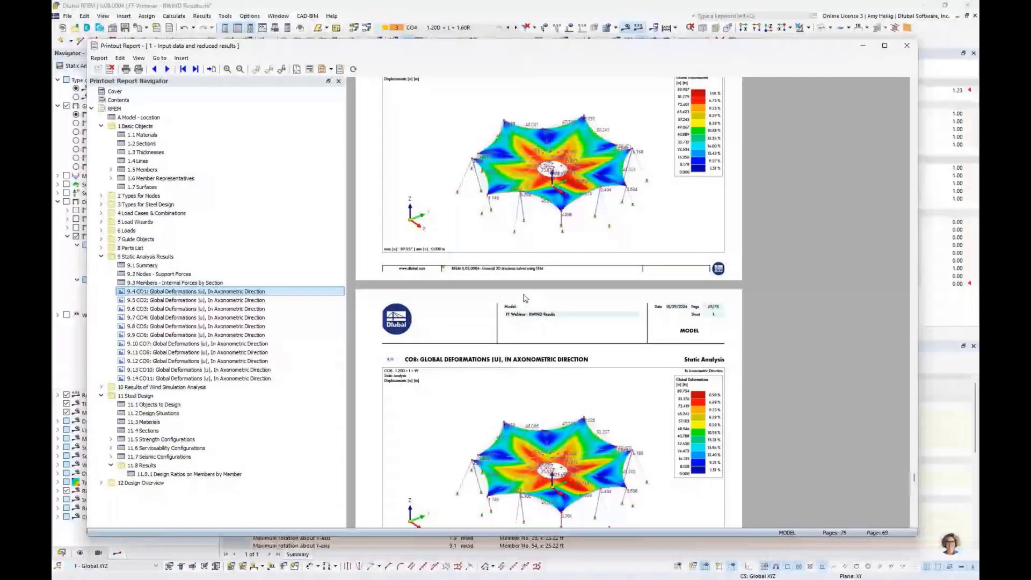
scroll(525, 298, "down", 6)
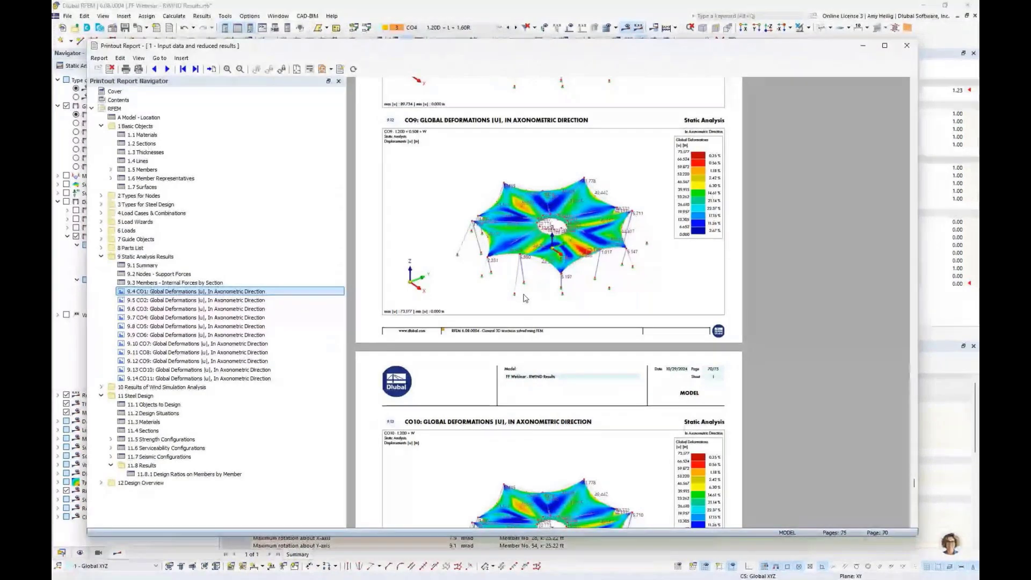
Close the printout report and bring up the overview of open windows
left_click(906, 50)
key("super+Tab")
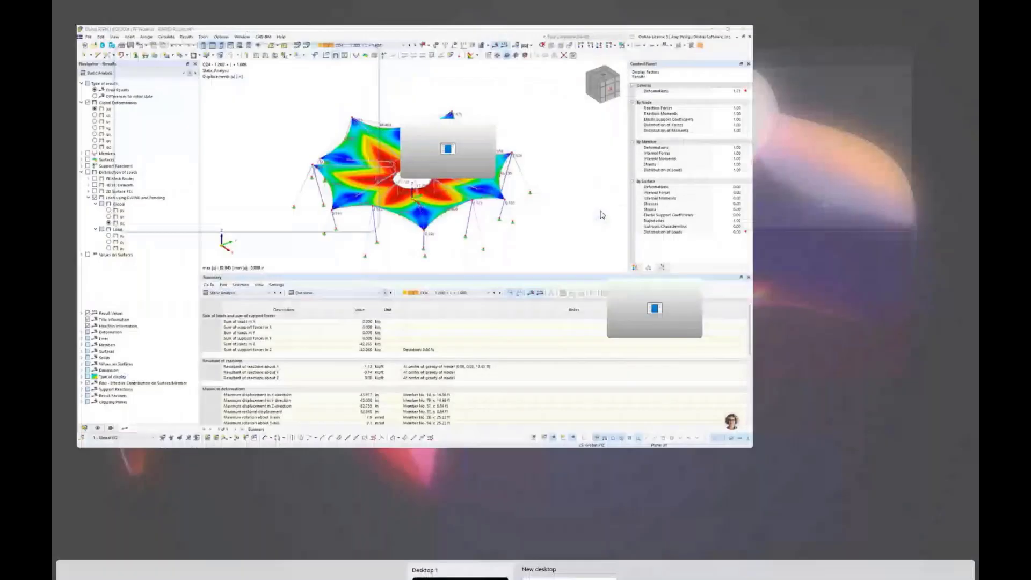